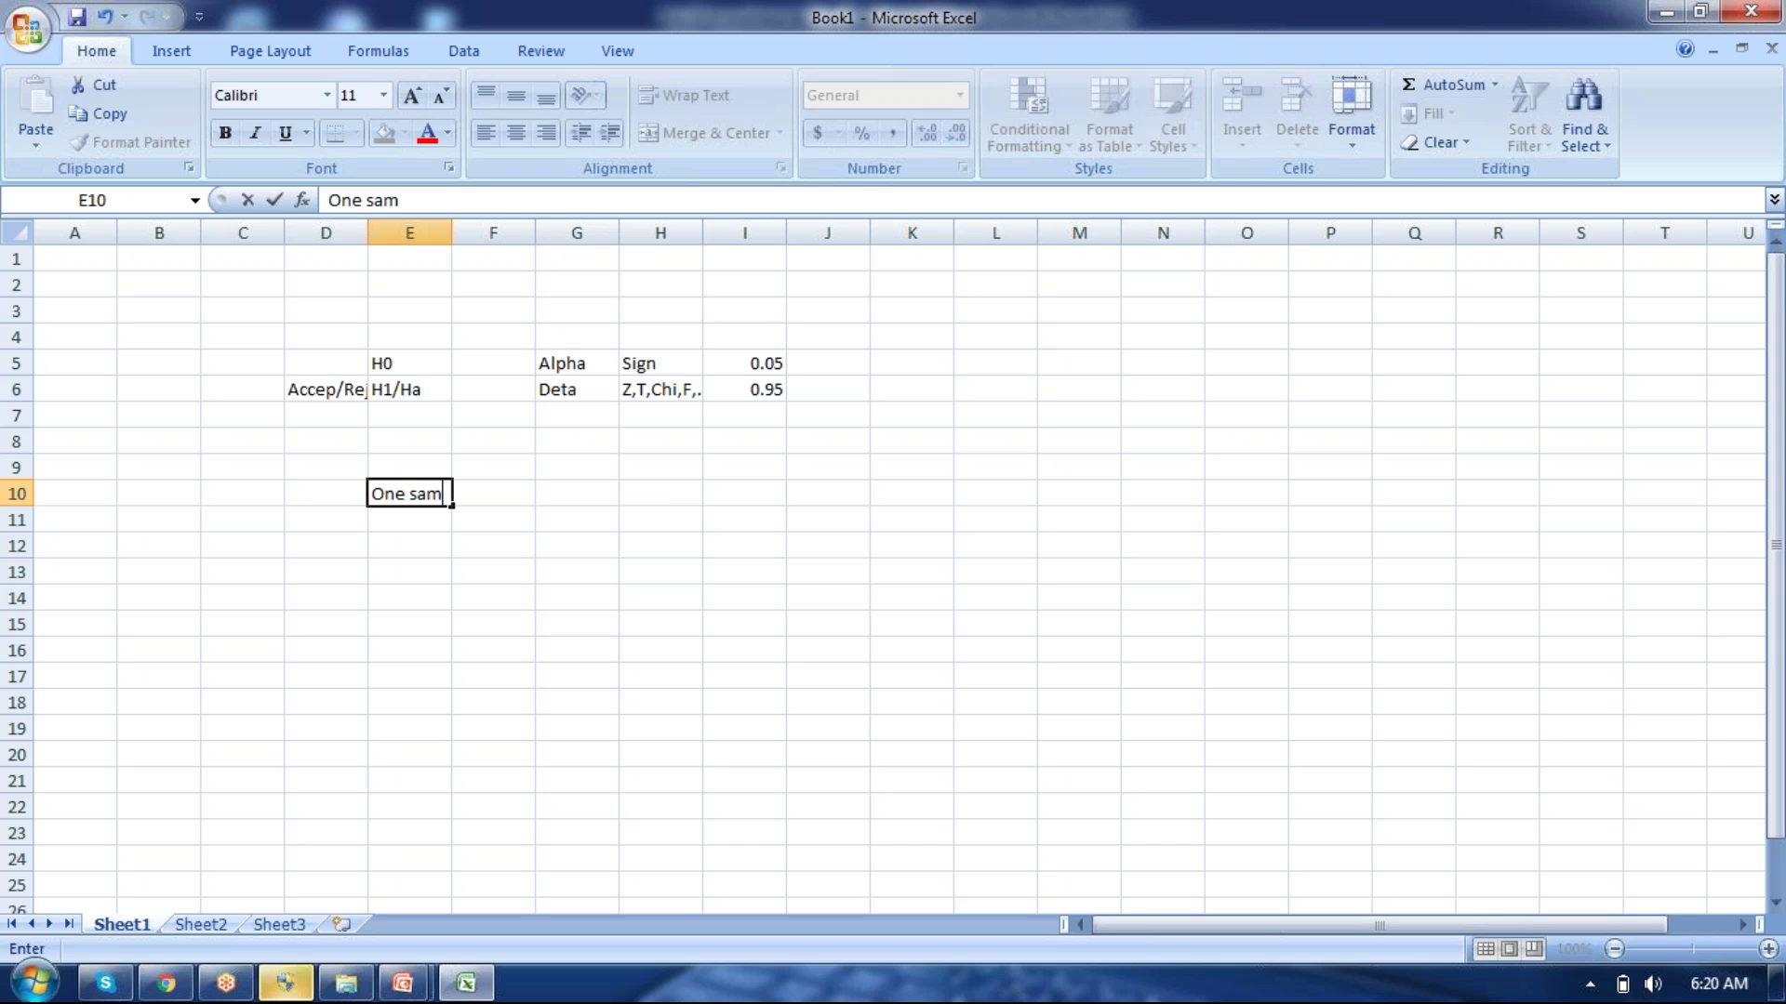
Complete the entry in cell E10 as "One sample t test".
key(BackSpace)
text(ple t test)
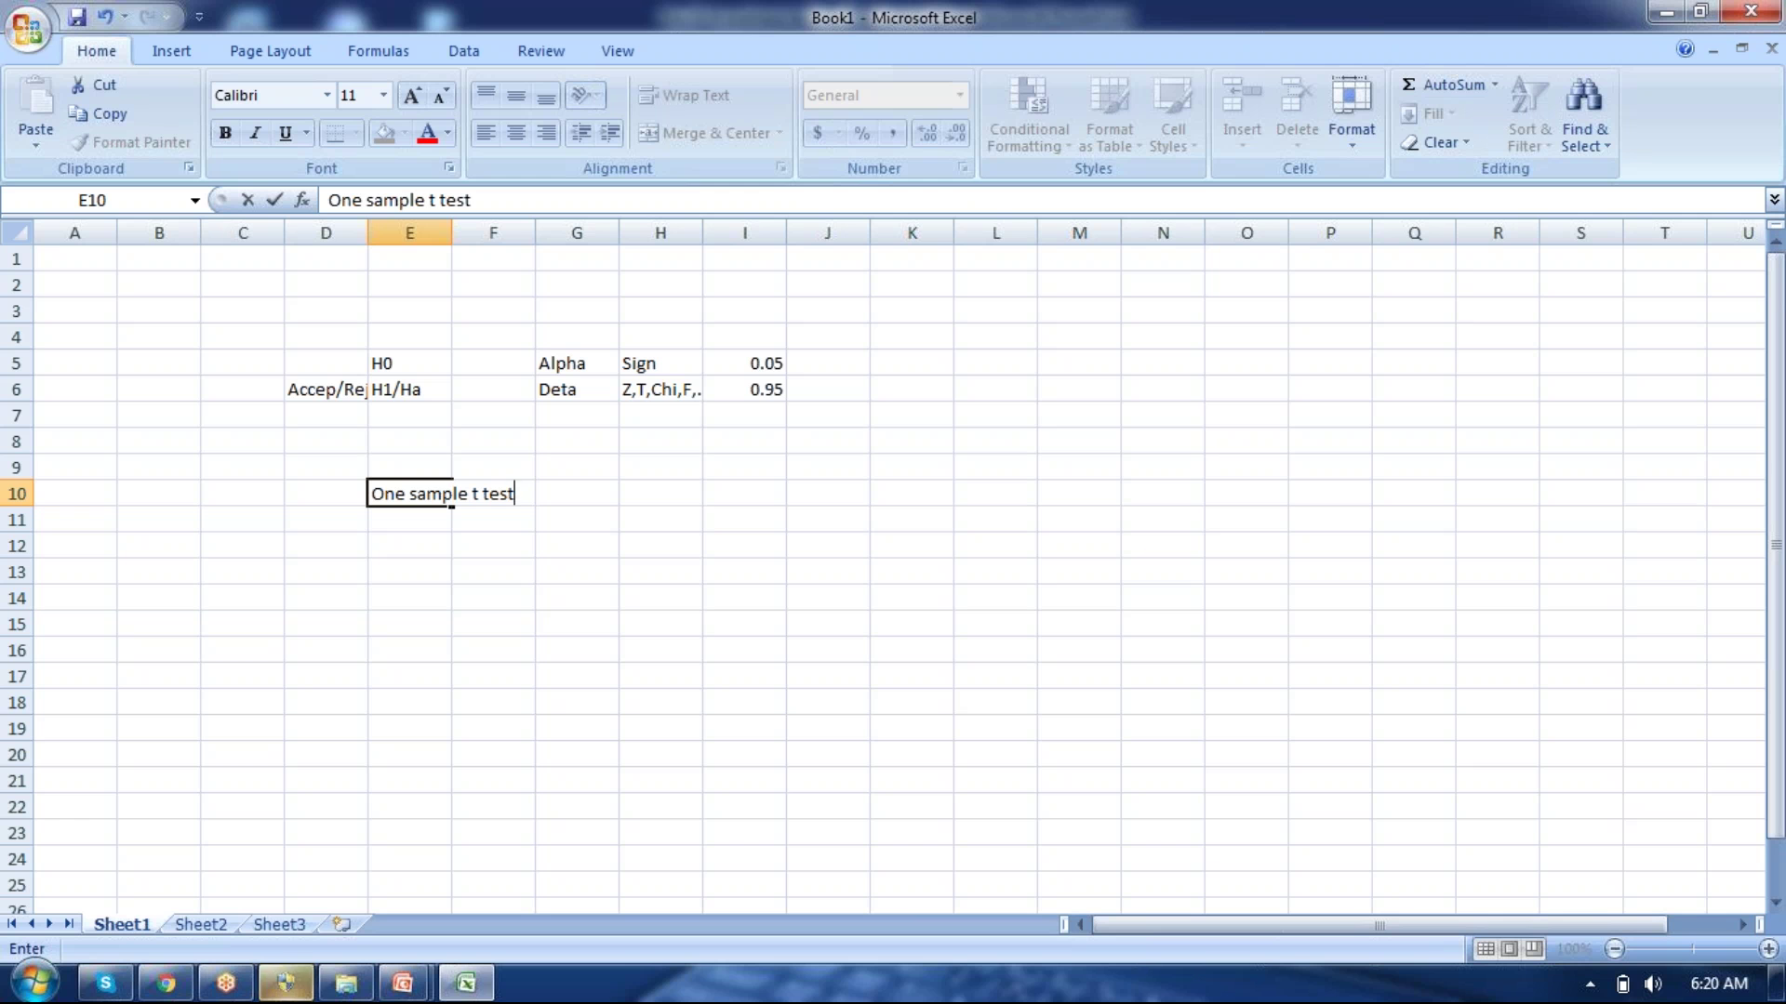
Replace the text in cell E10 with "Paried t test".
key(BackSpace)
key(BackSpace)
key(BackSpace)
key(BackSpace)
key(BackSpace)
key(BackSpace)
key(BackSpace)
key(BackSpace)
key(BackSpace)
key(BackSpace)
key(BackSpace)
key(BackSpace)
key(BackSpace)
key(BackSpace)
key(BackSpace)
key(BackSpace)
key(BackSpace)
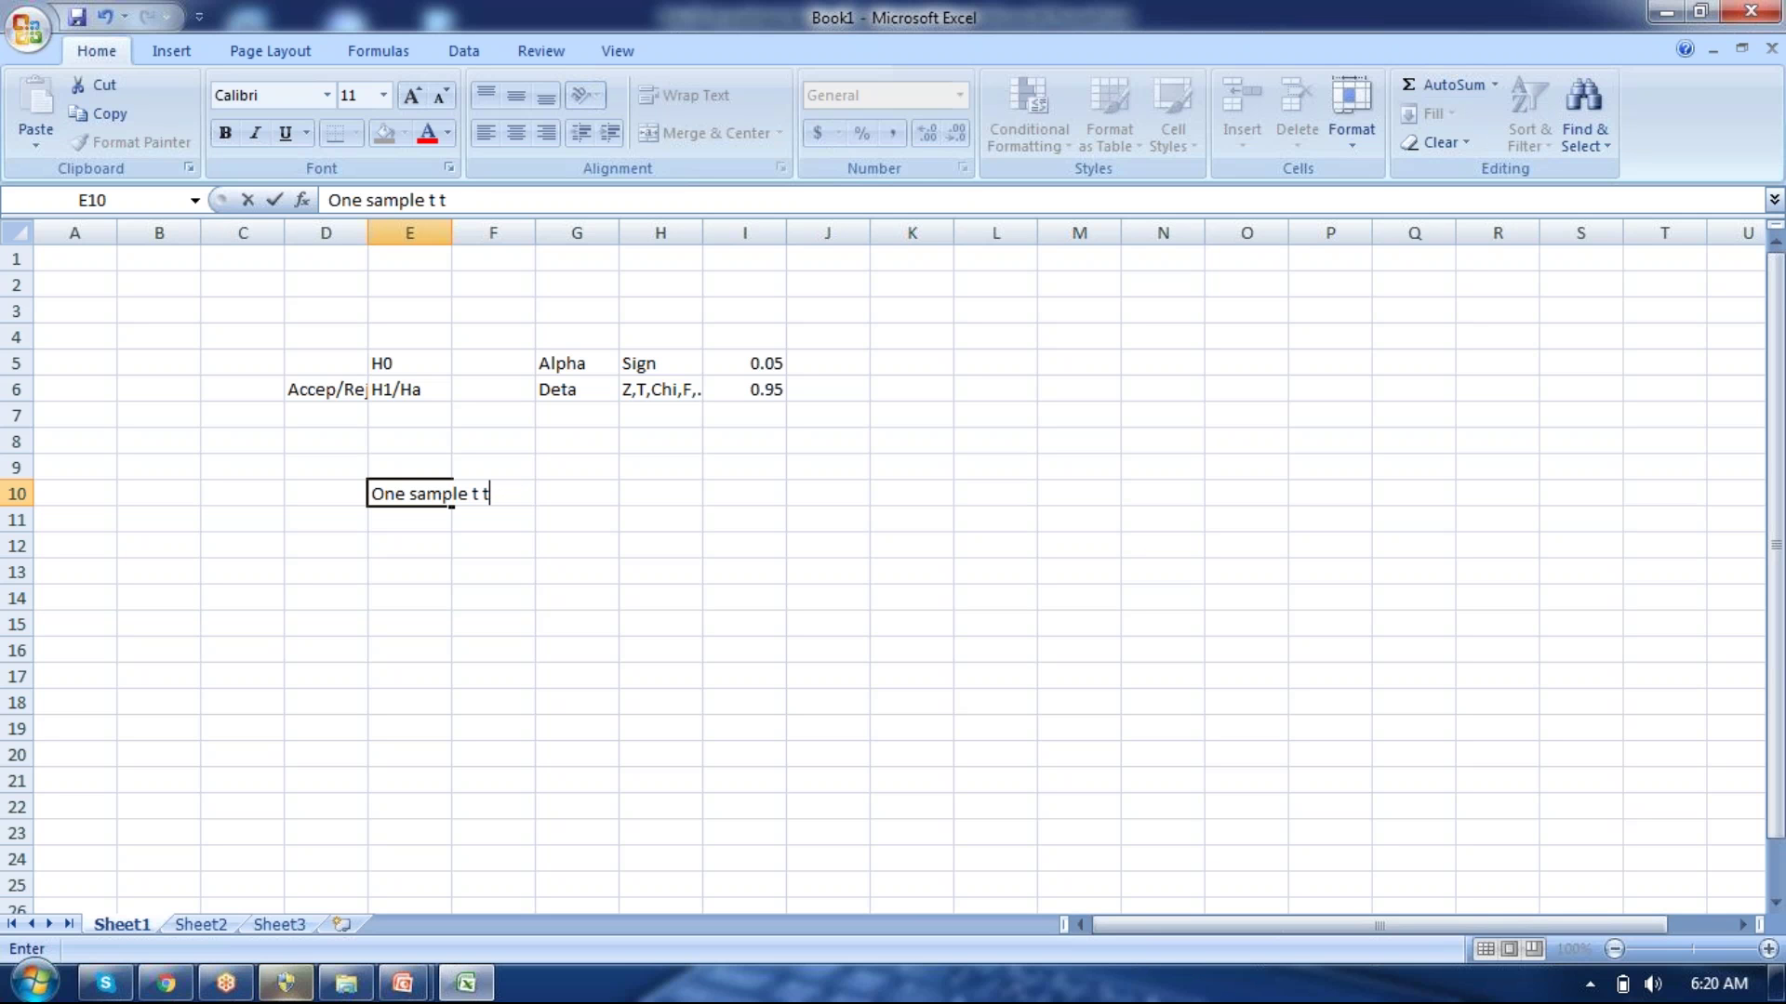
text(Pari)
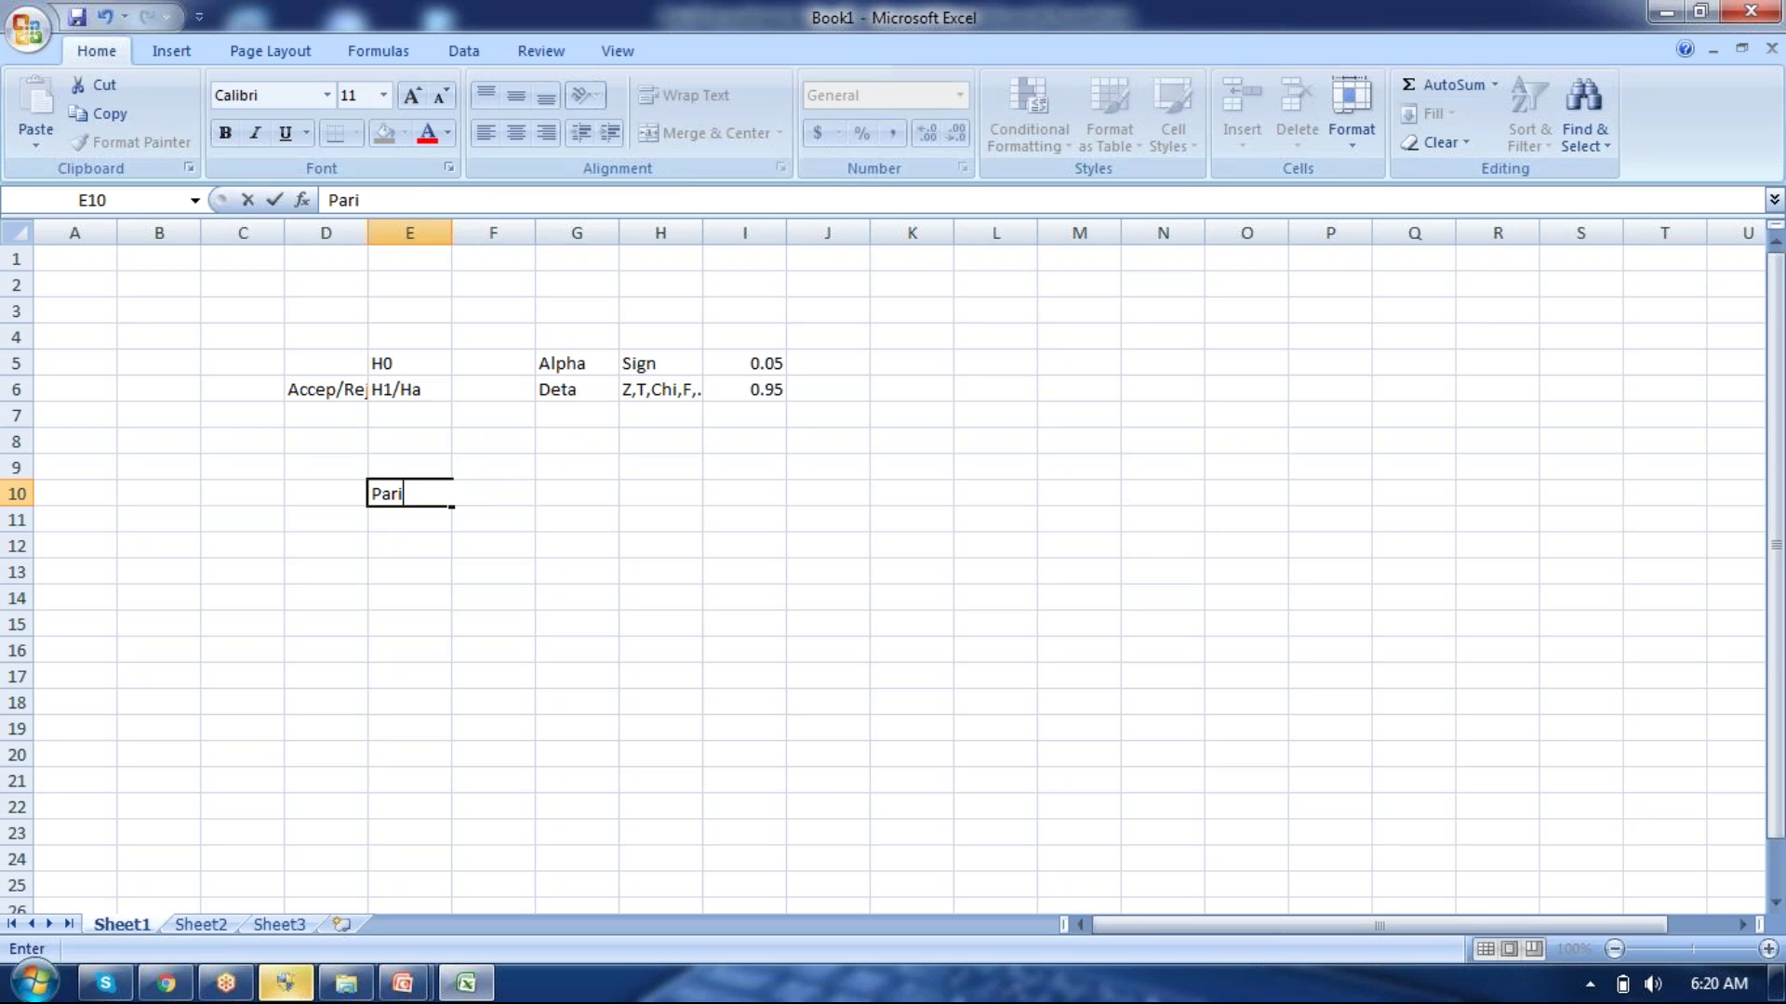
text(ed t test)
click(493, 494)
Enter "With in the groups" in cell F11 and "Between the groups" in cell G11.
click(493, 520)
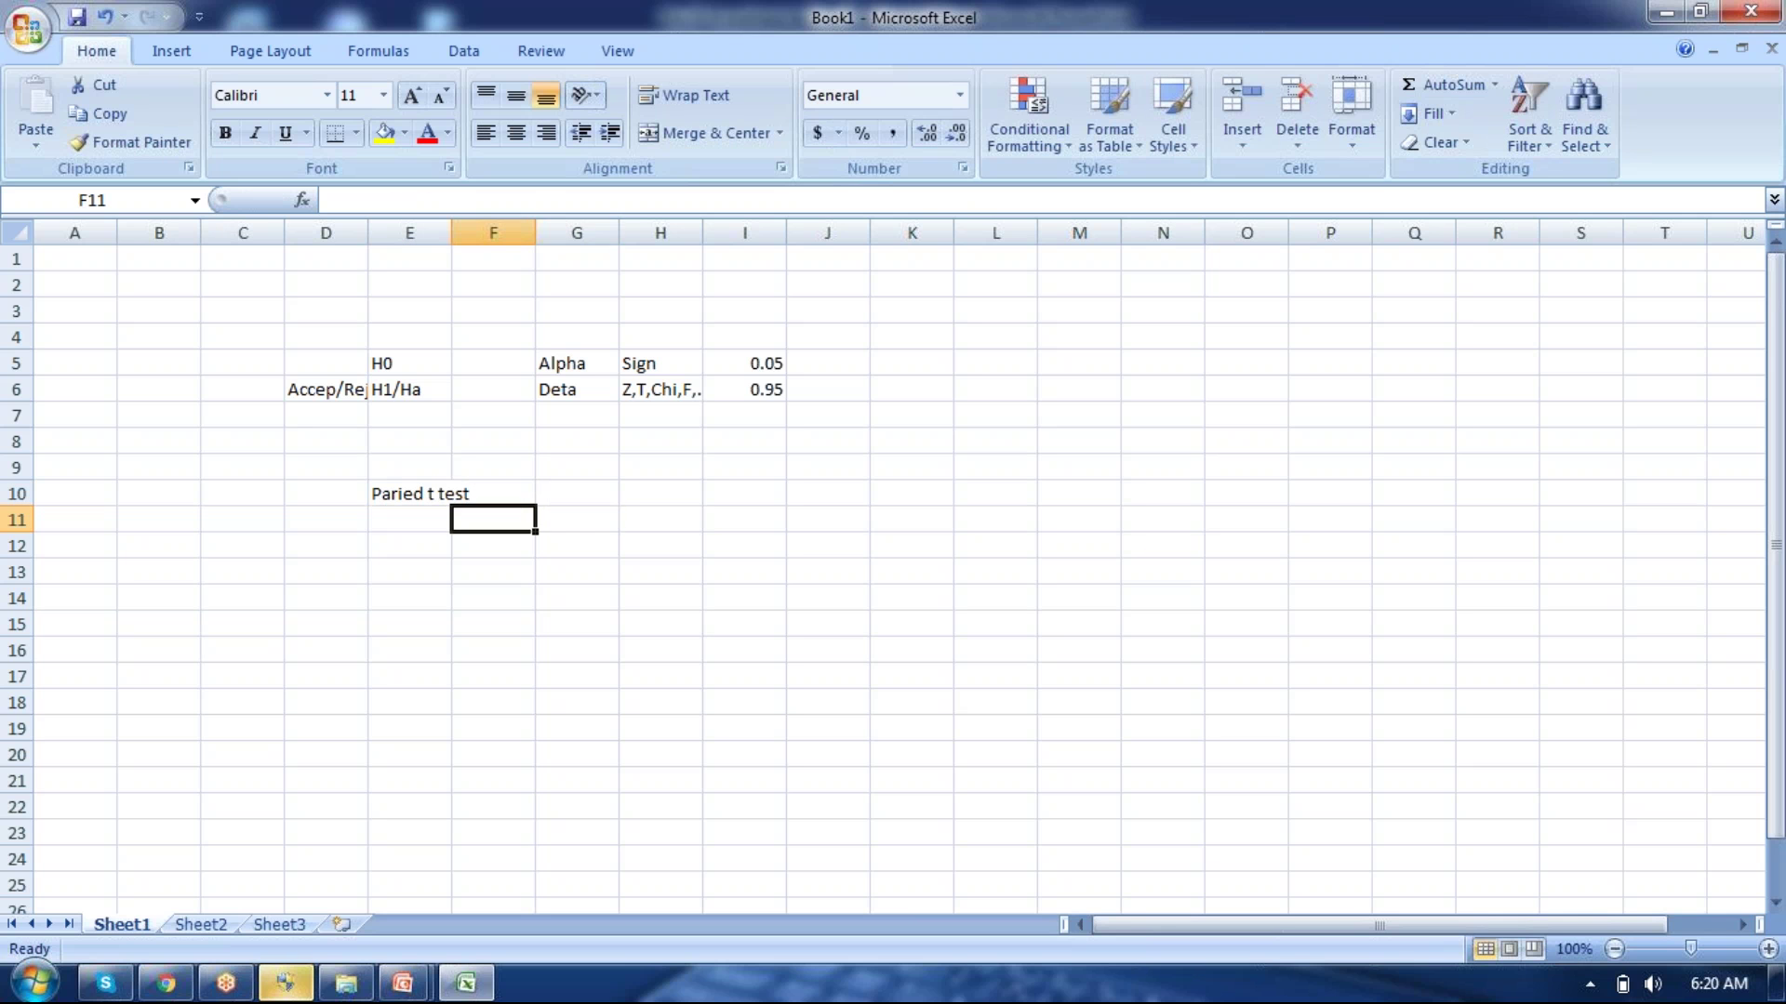
text(With in)
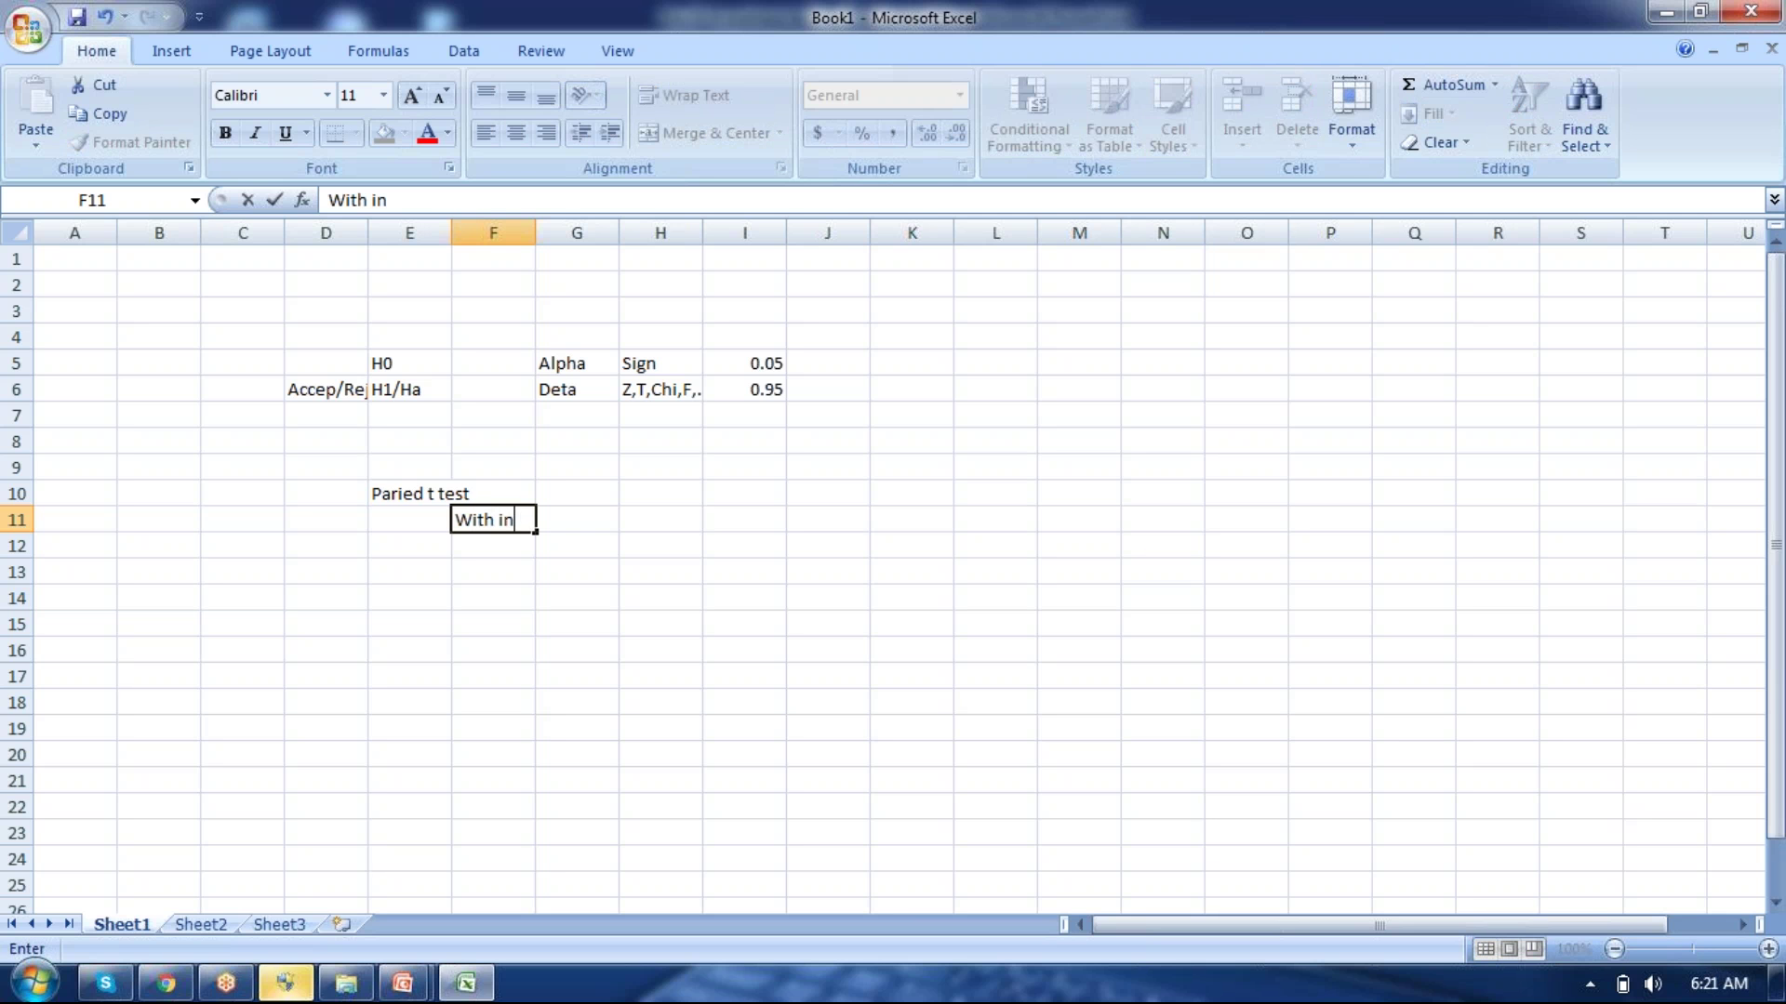
text( the groups)
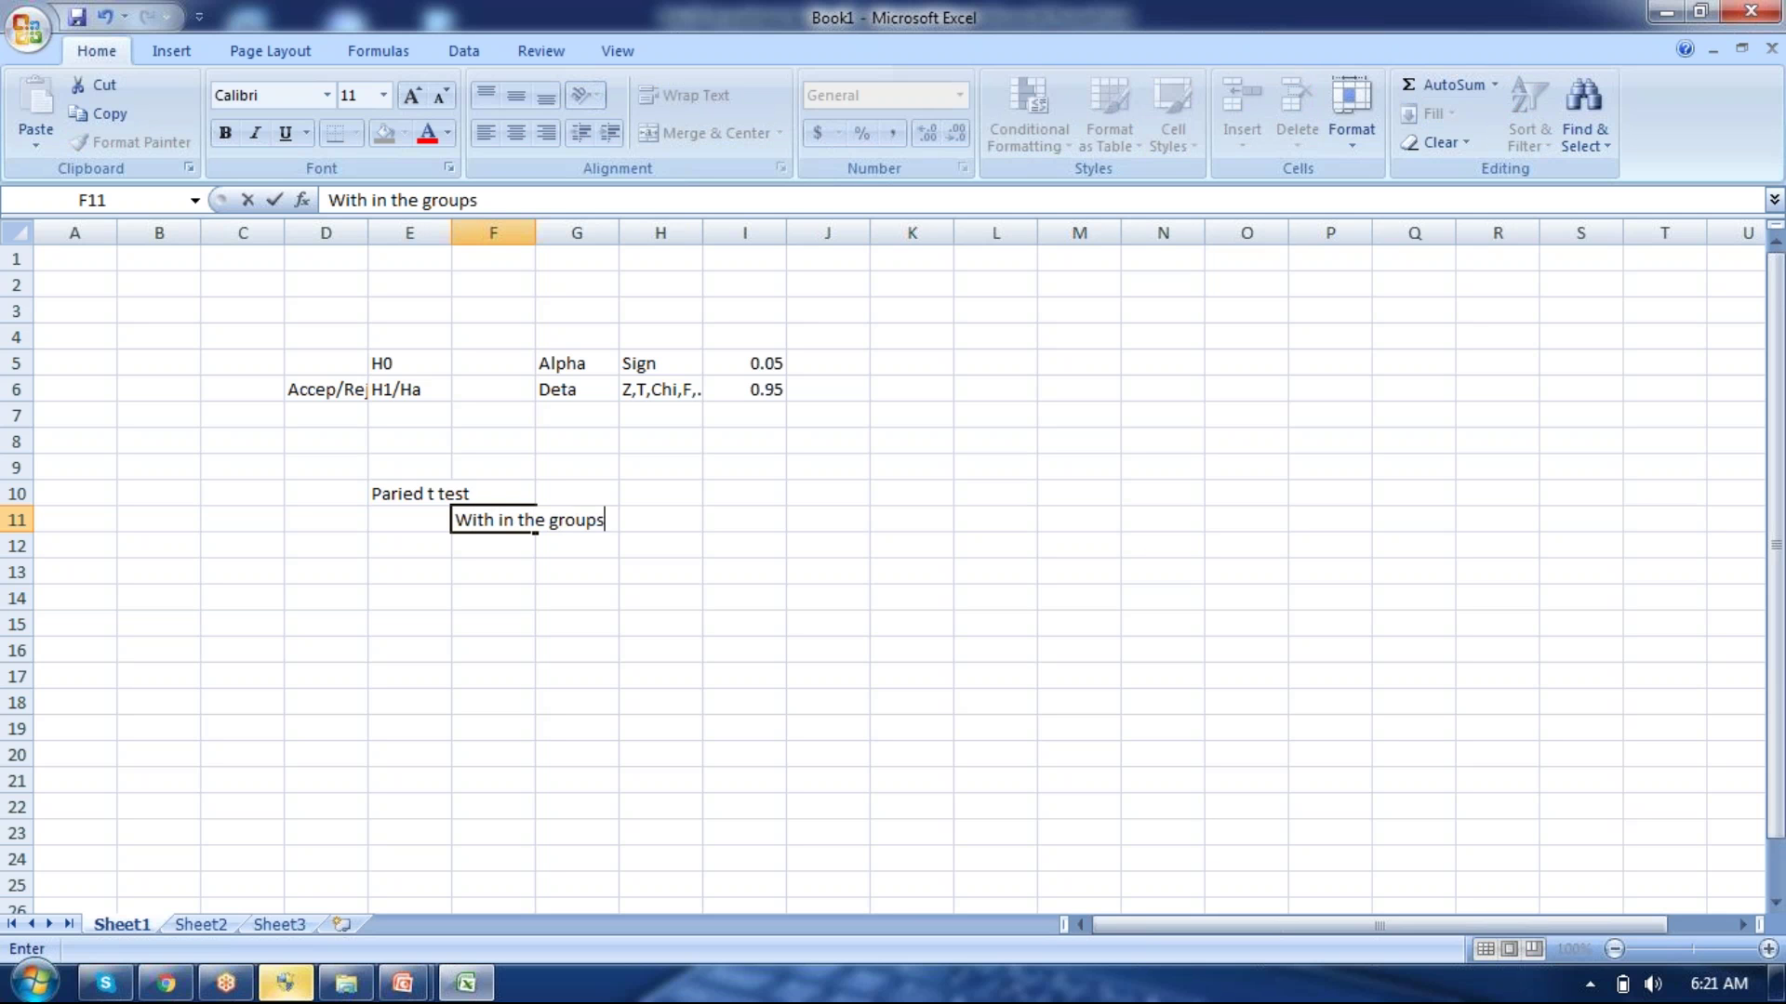
click(576, 519)
text(Betwe)
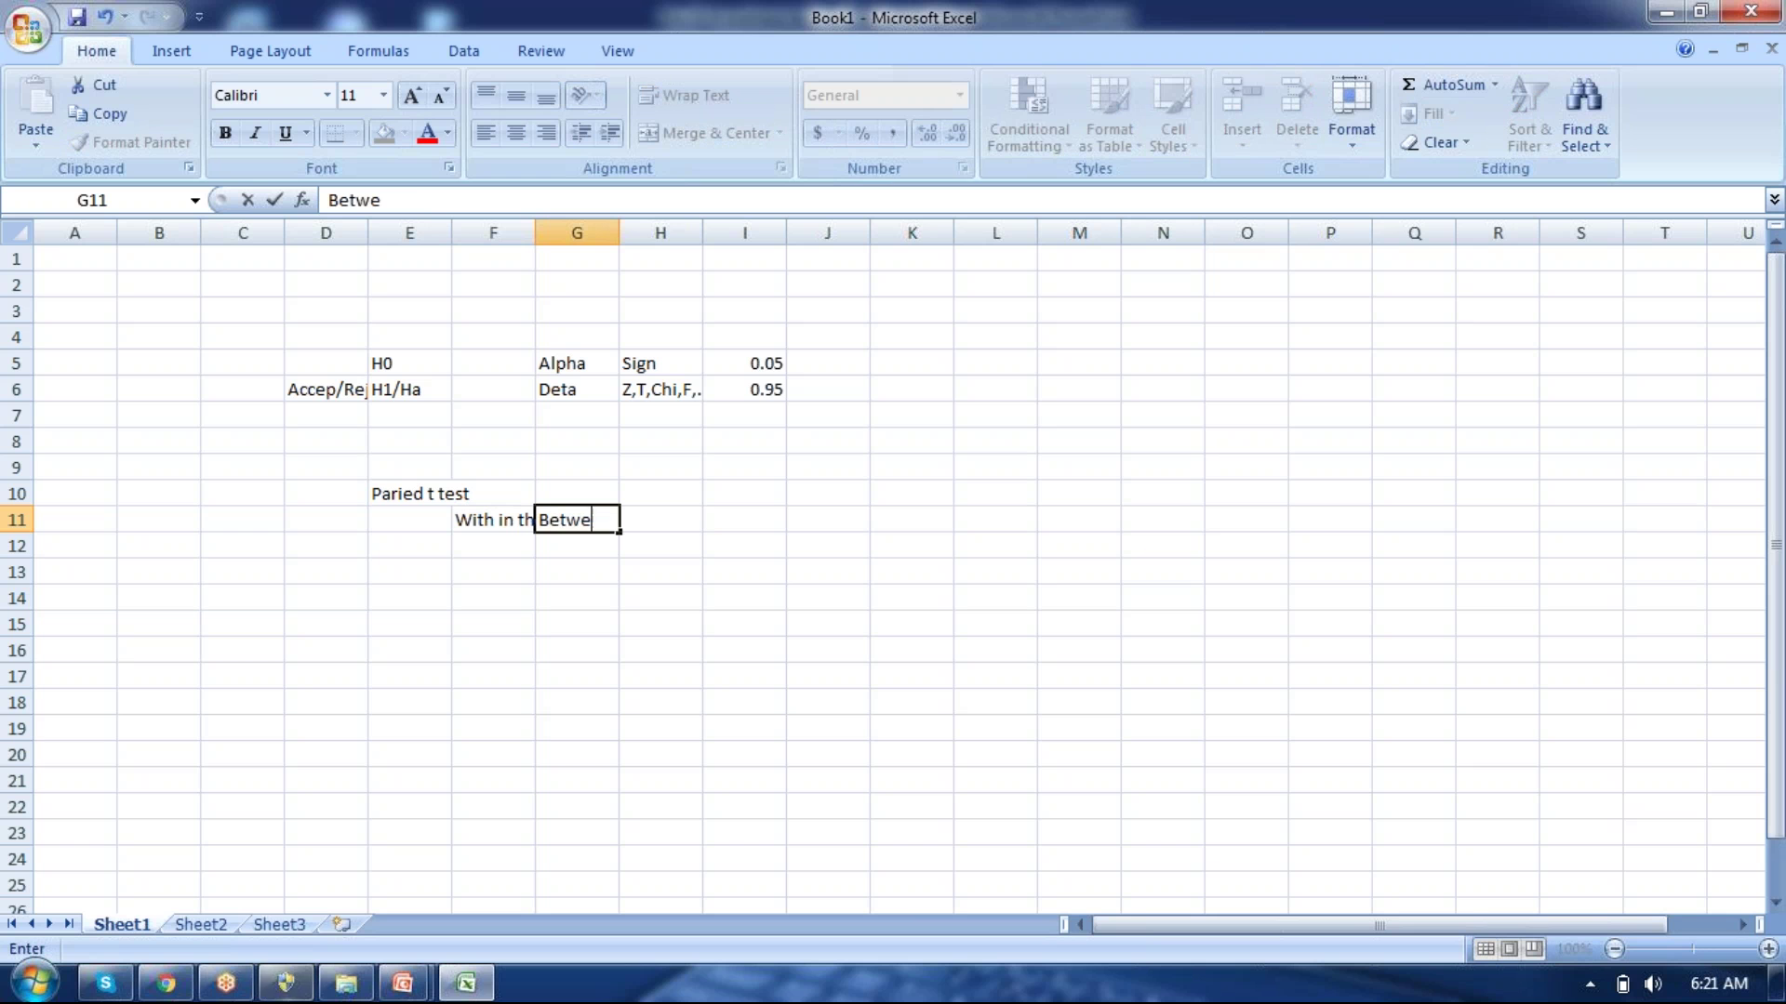
text(en the group)
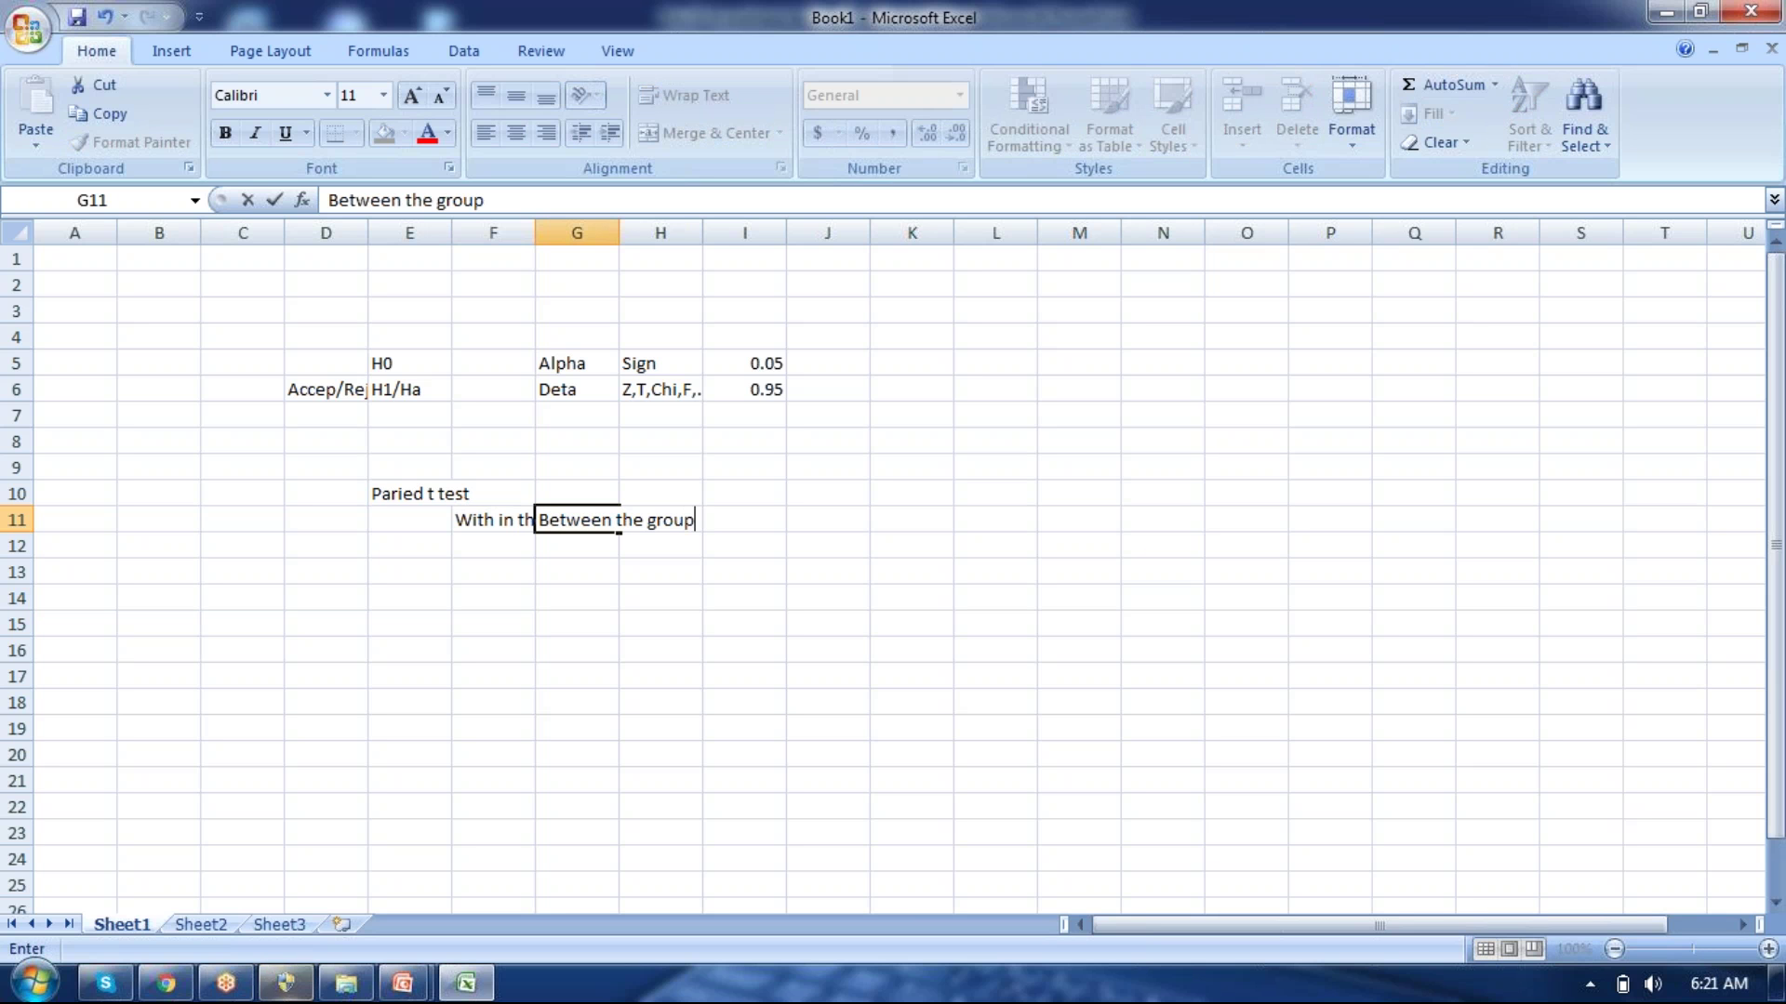
text(s)
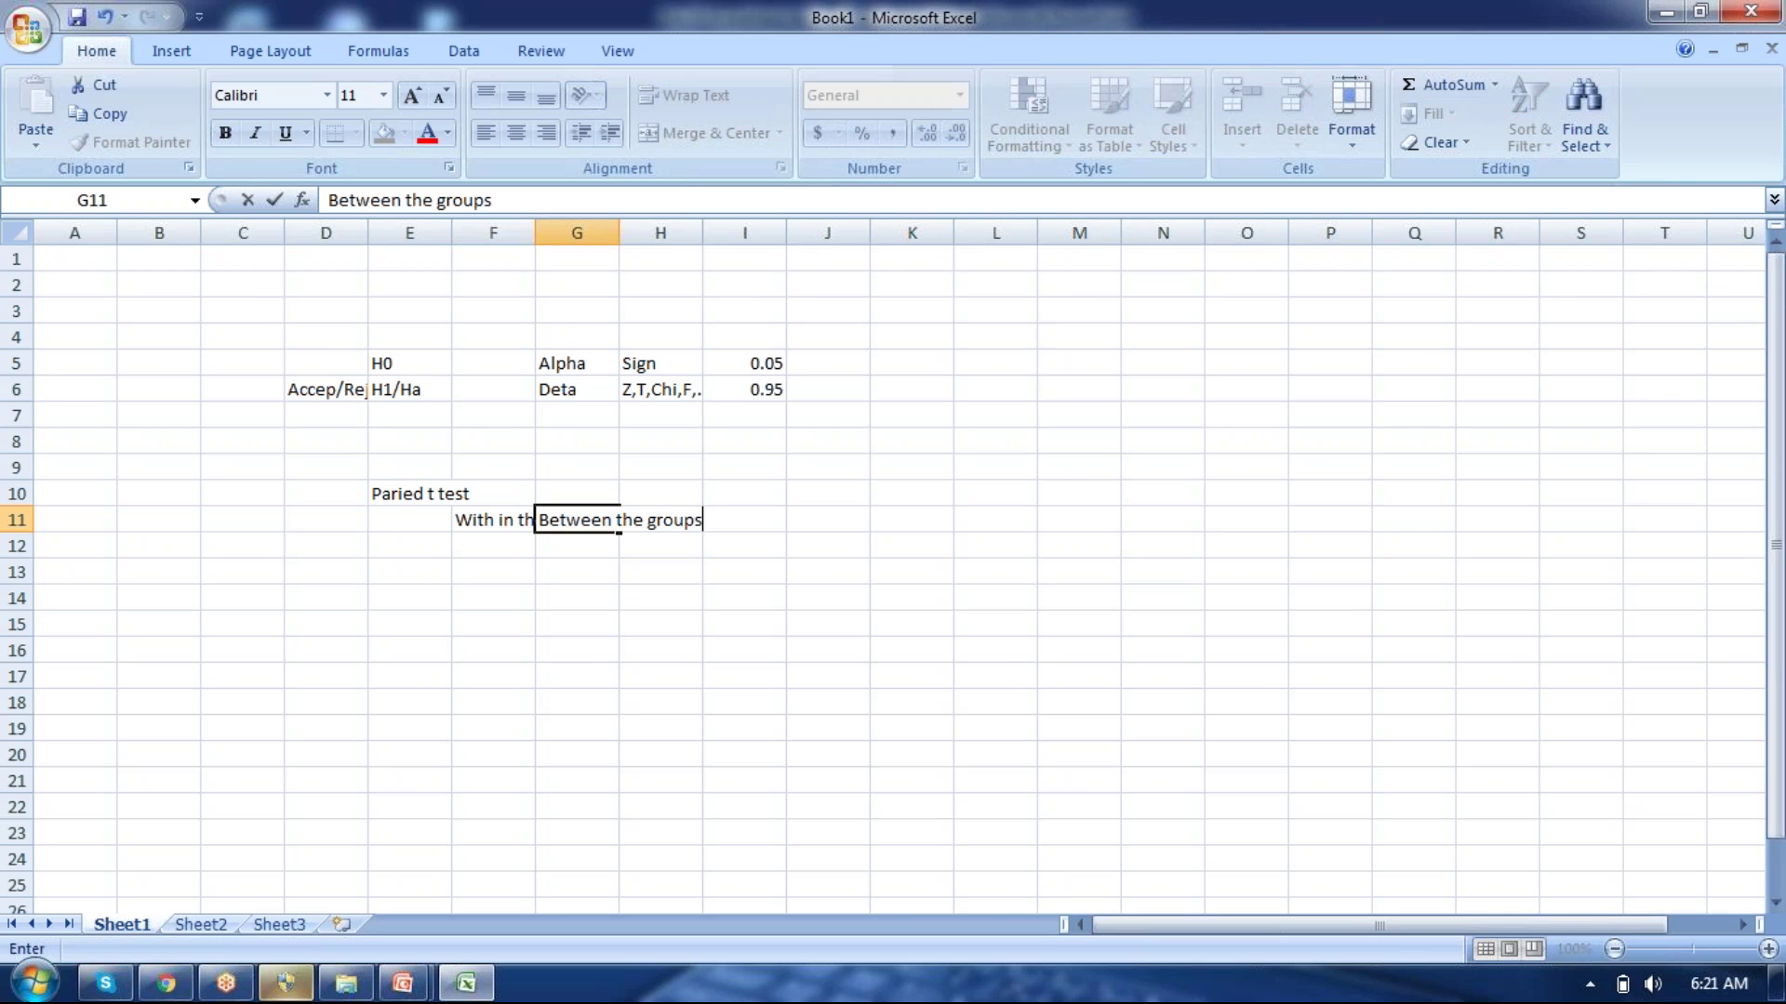
Open the tTEST workbook from the Day10-Hypothis folder inside Assginment, finishing the pending cell entry in Book1.
click(346, 983)
click(403, 311)
key(Up)
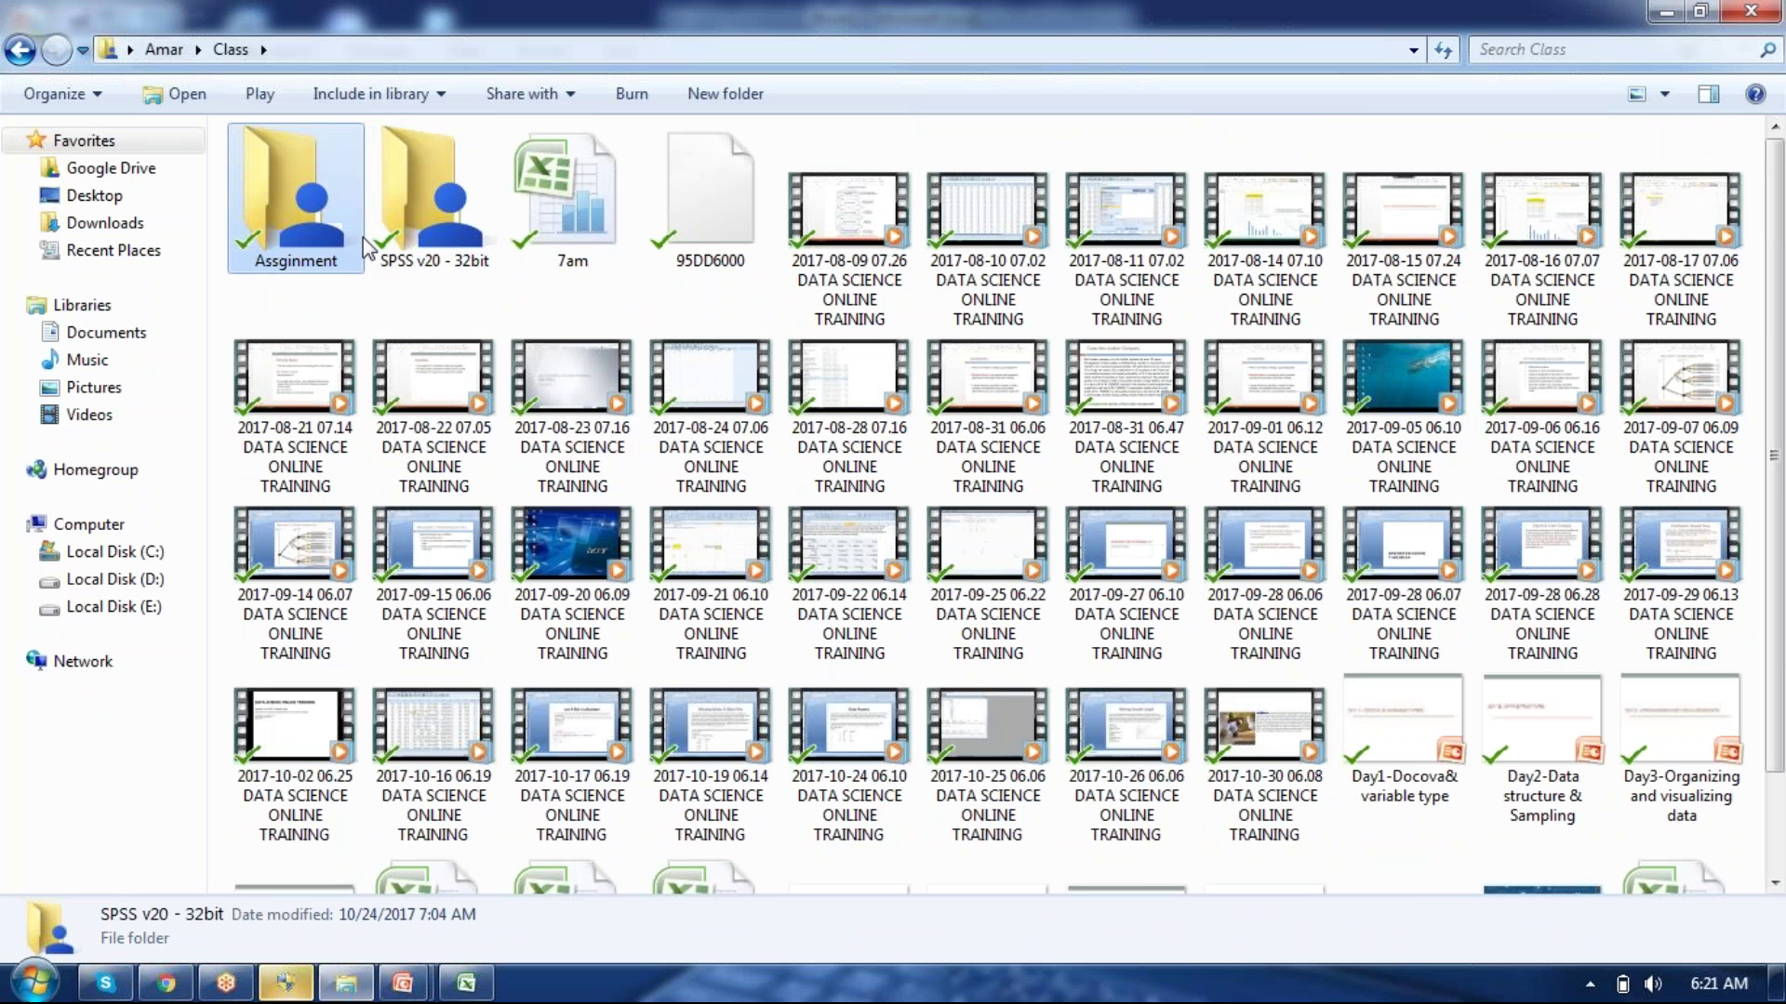
double_click(363, 244)
double_click(392, 307)
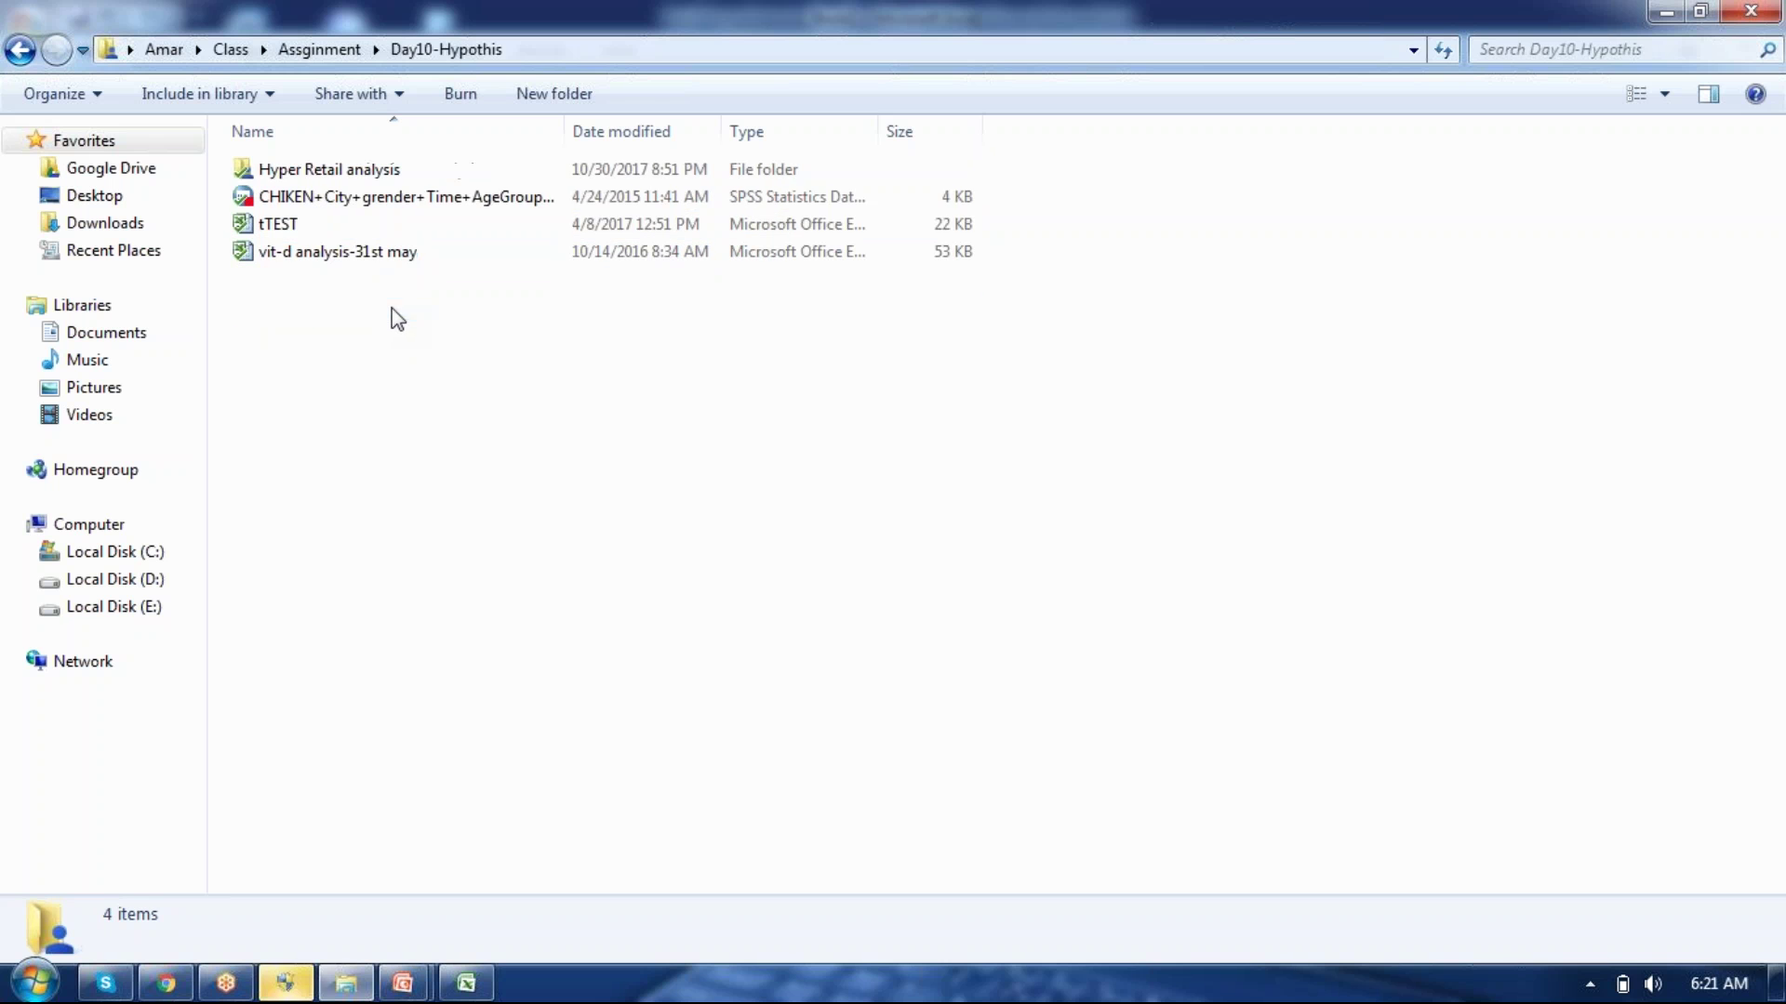
double_click(419, 224)
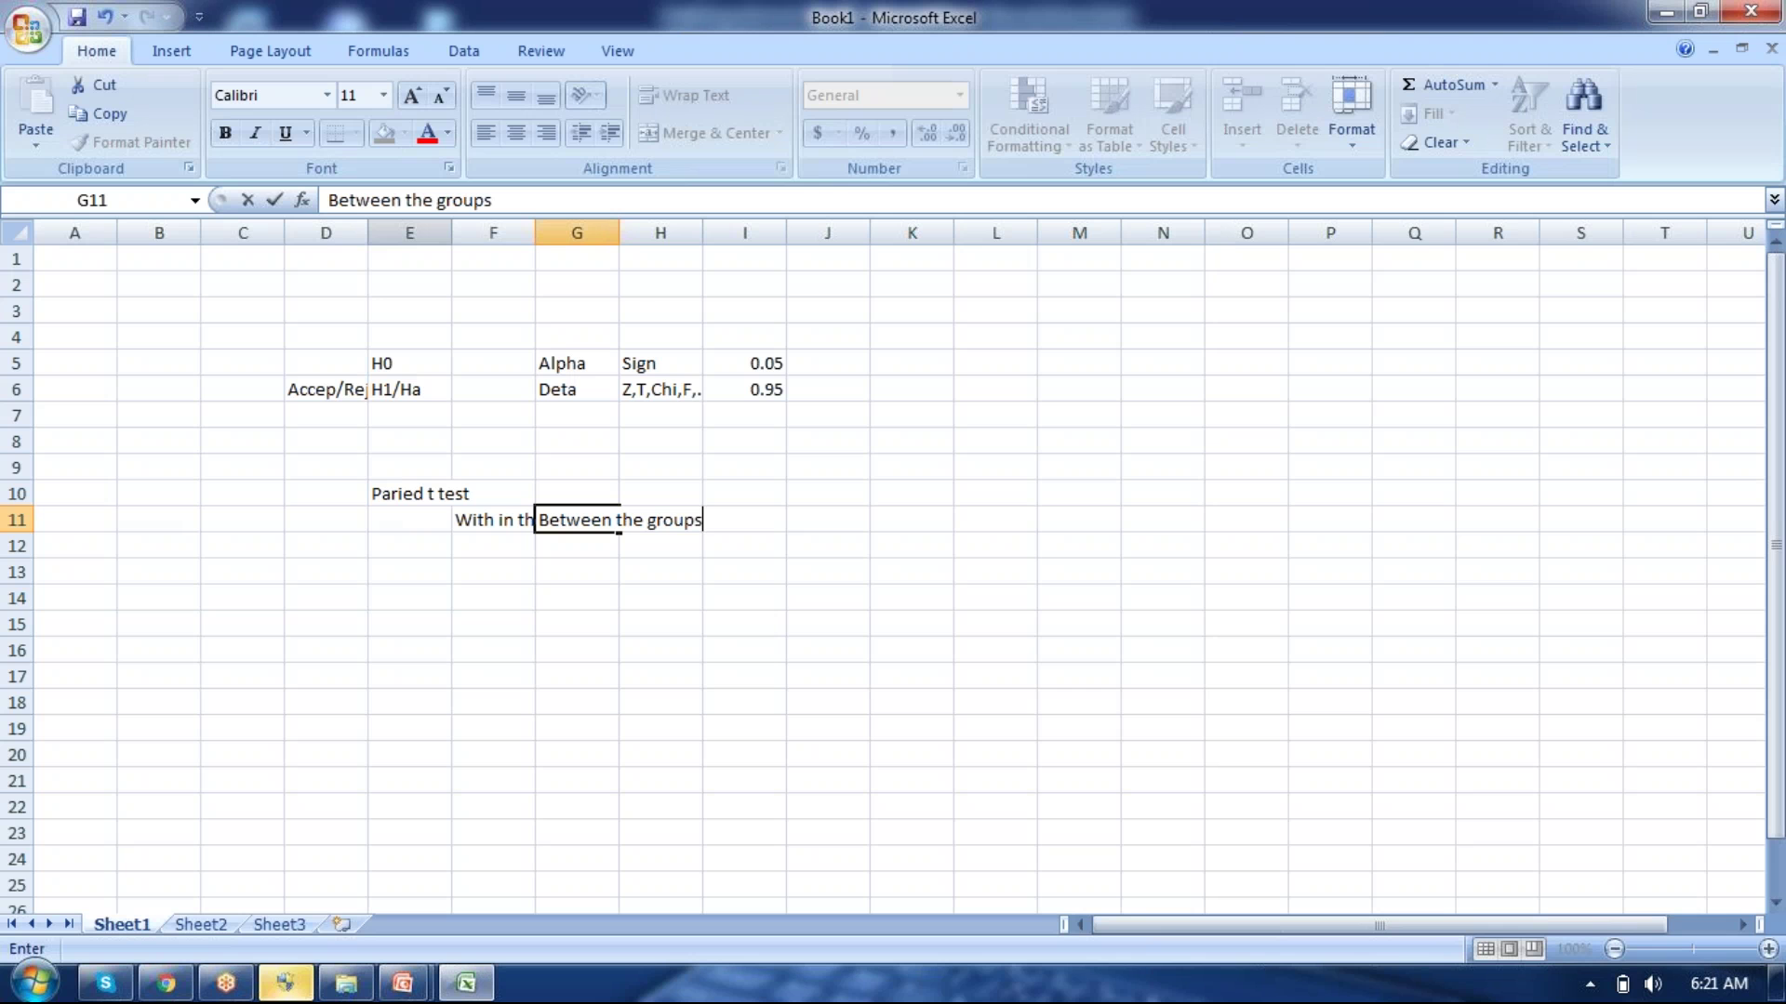
click(464, 988)
click(465, 986)
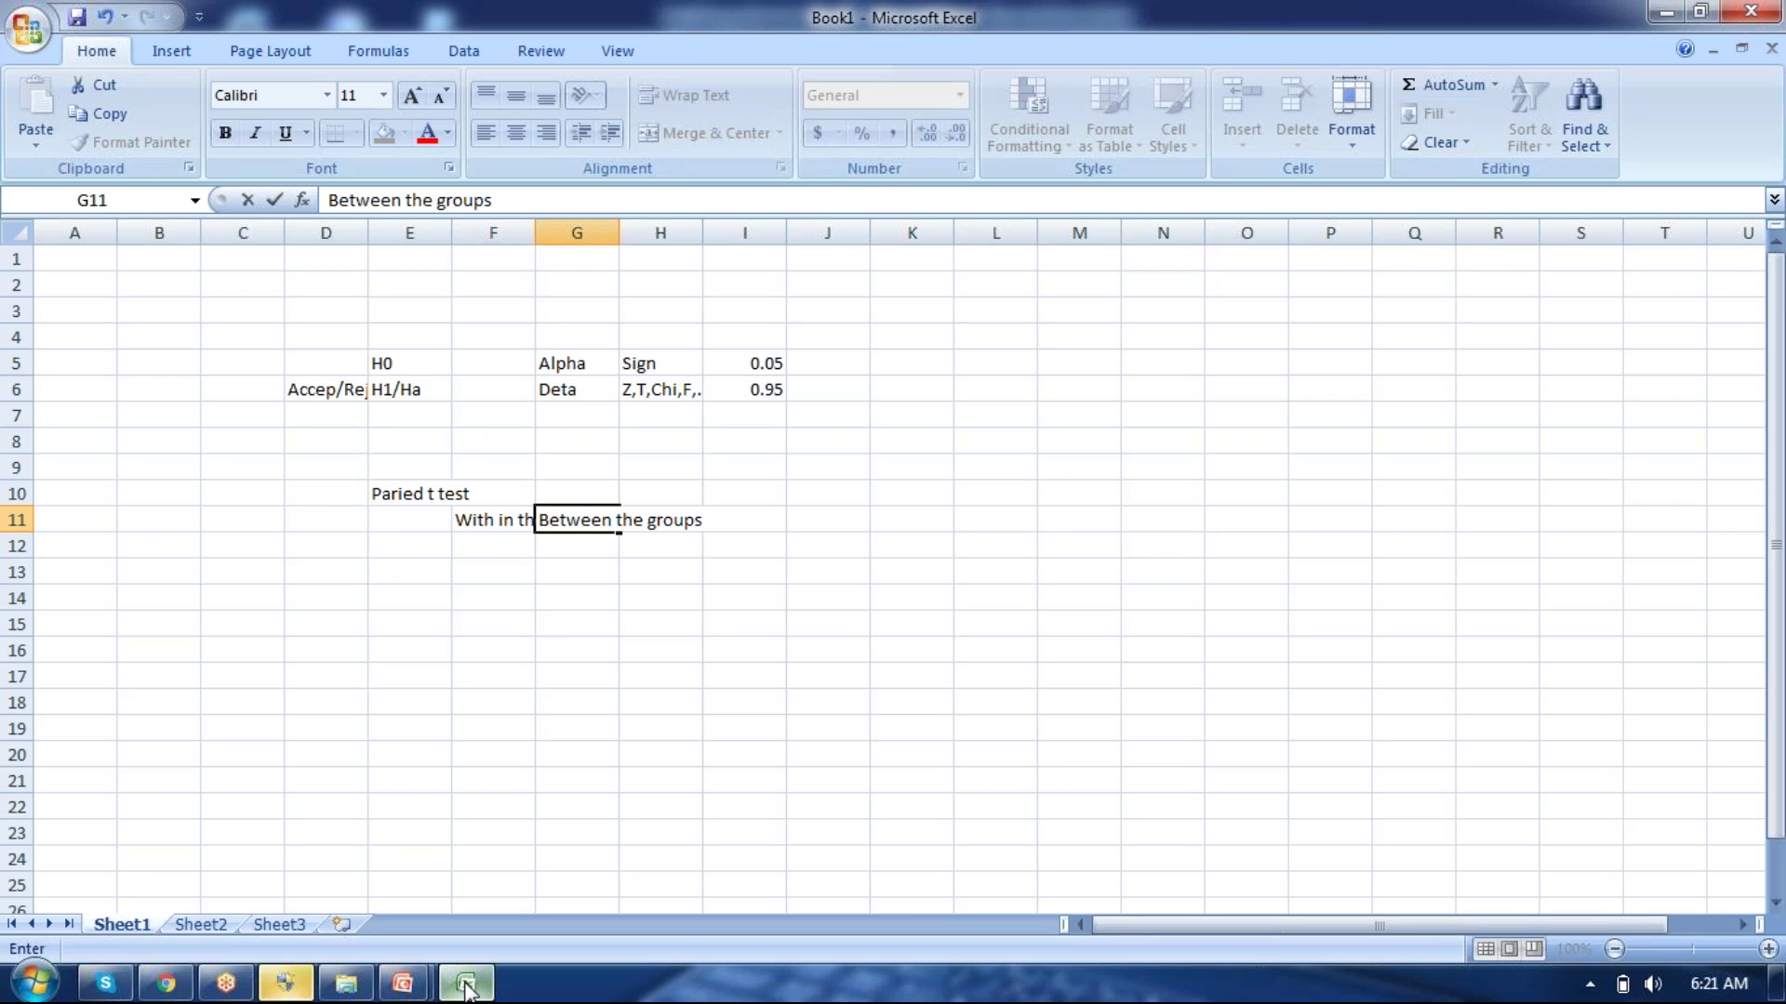
click(493, 885)
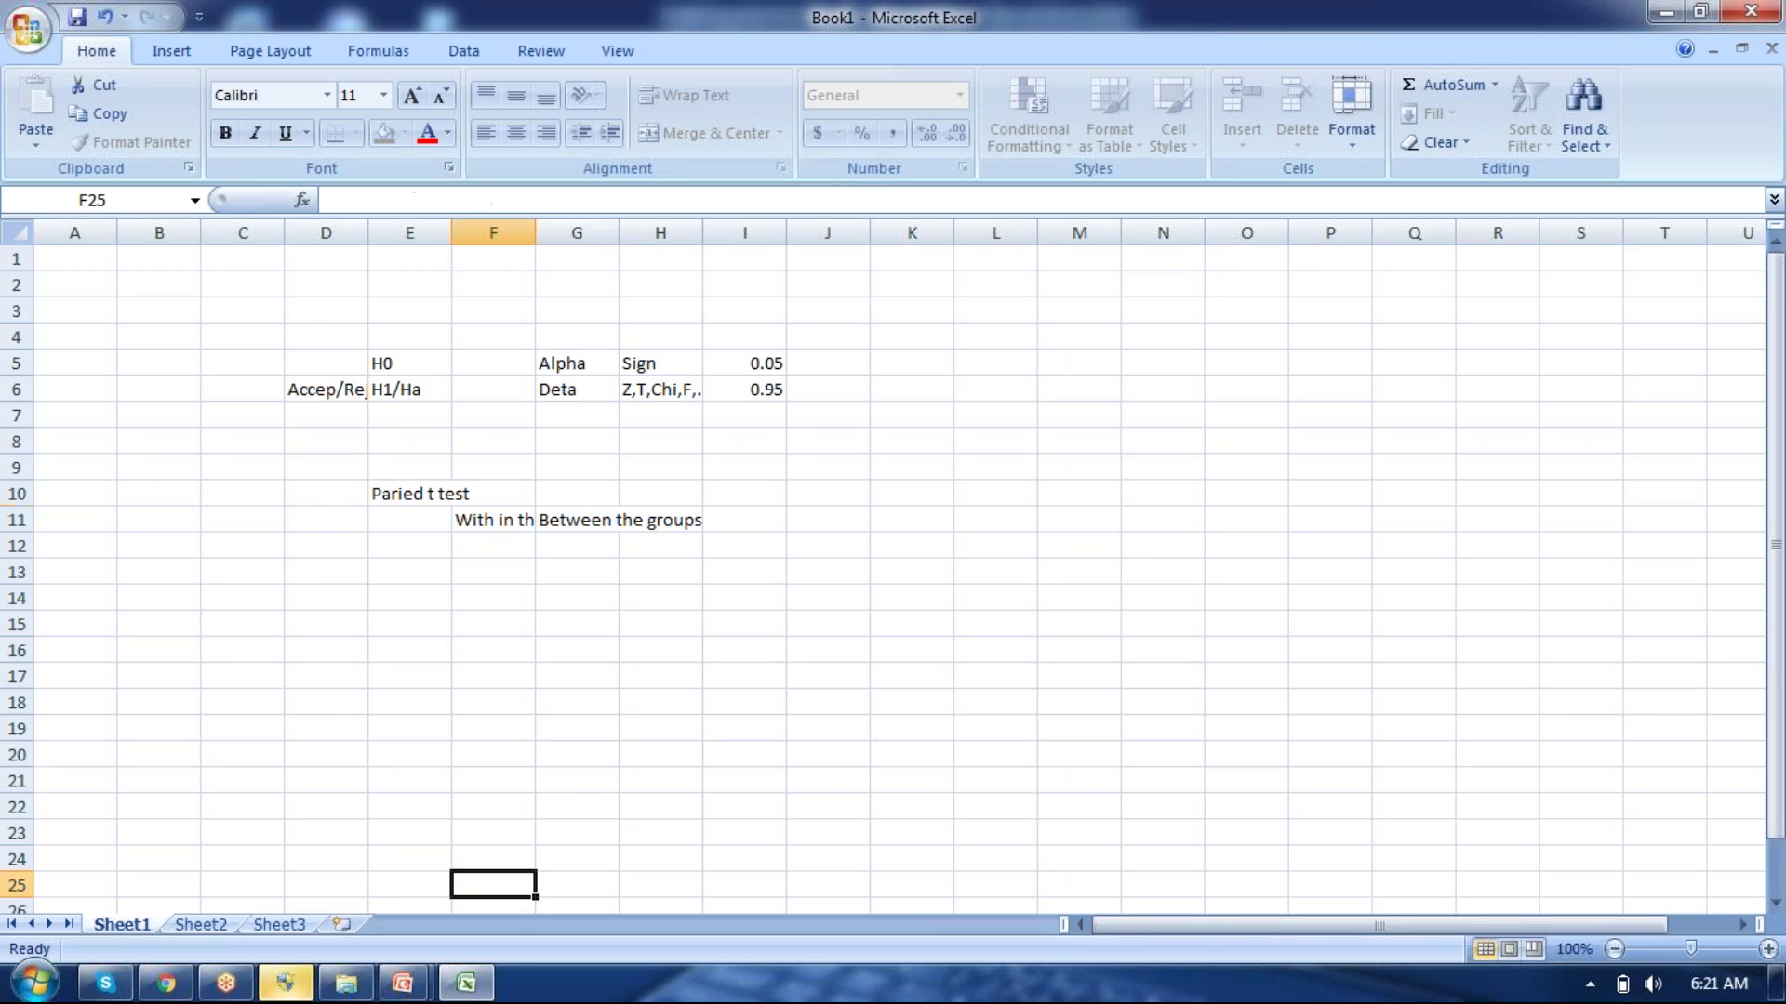
Examine the reliance column and the before and after columns in the Decoding sheet of tTEST.
click(580, 541)
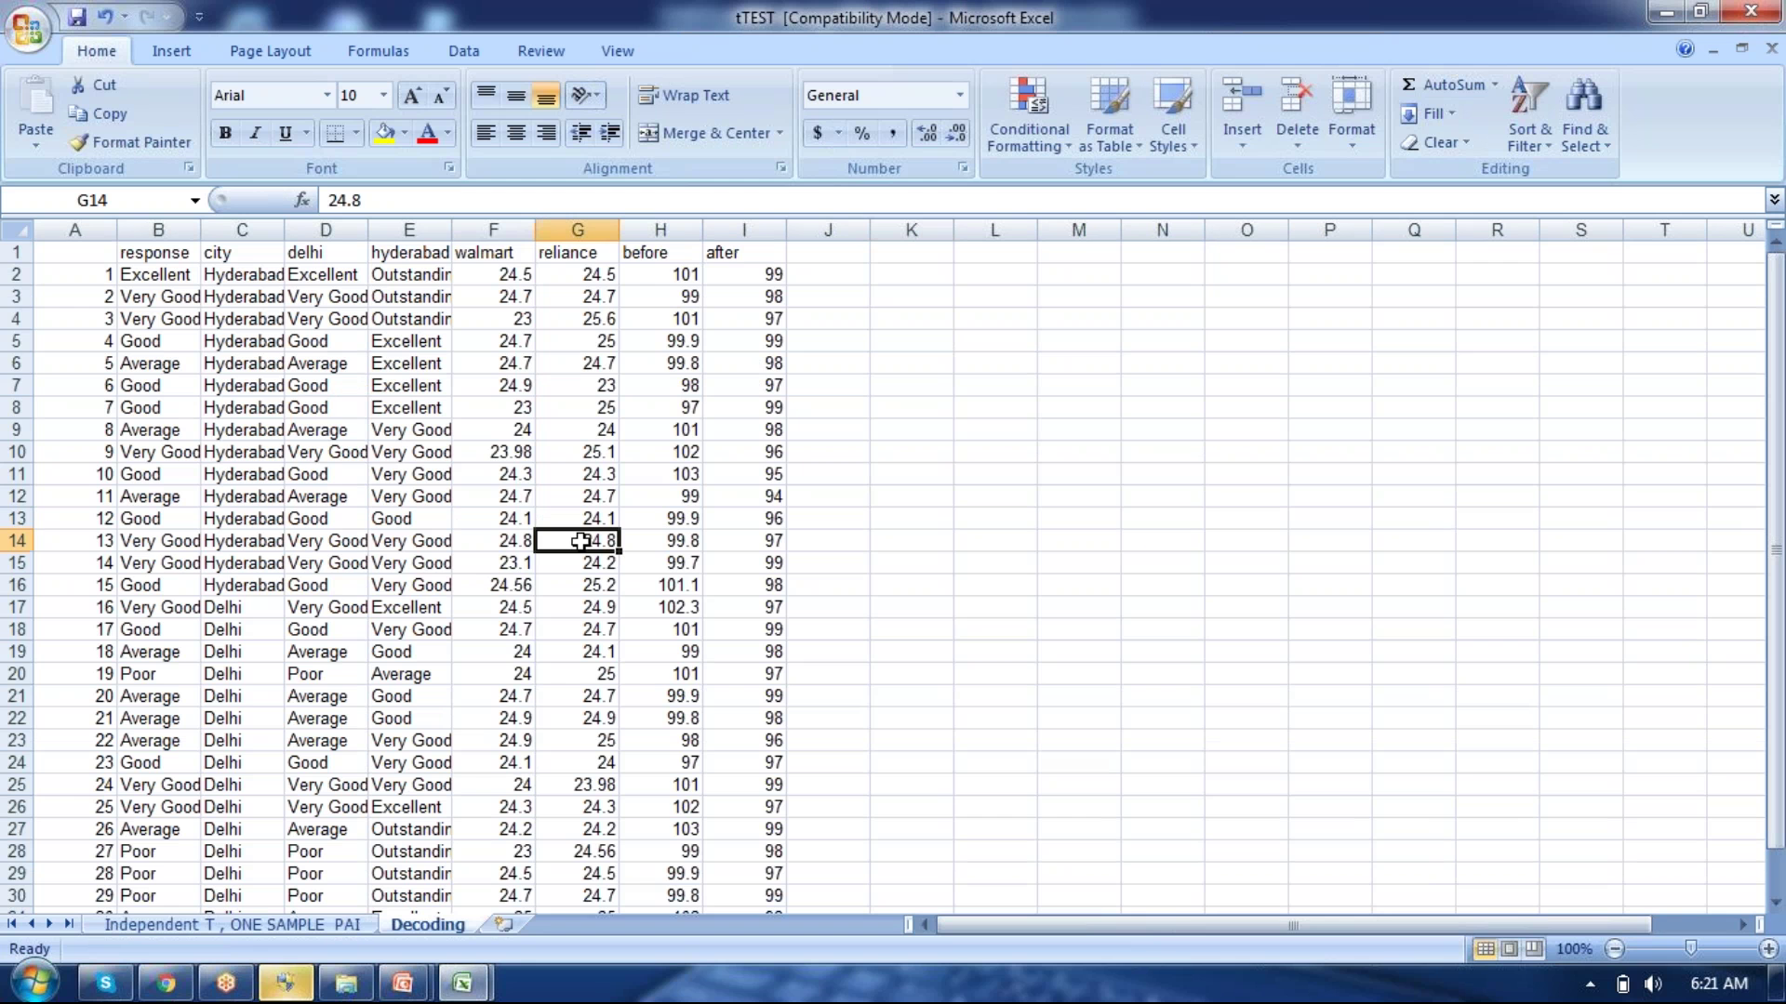
click(591, 249)
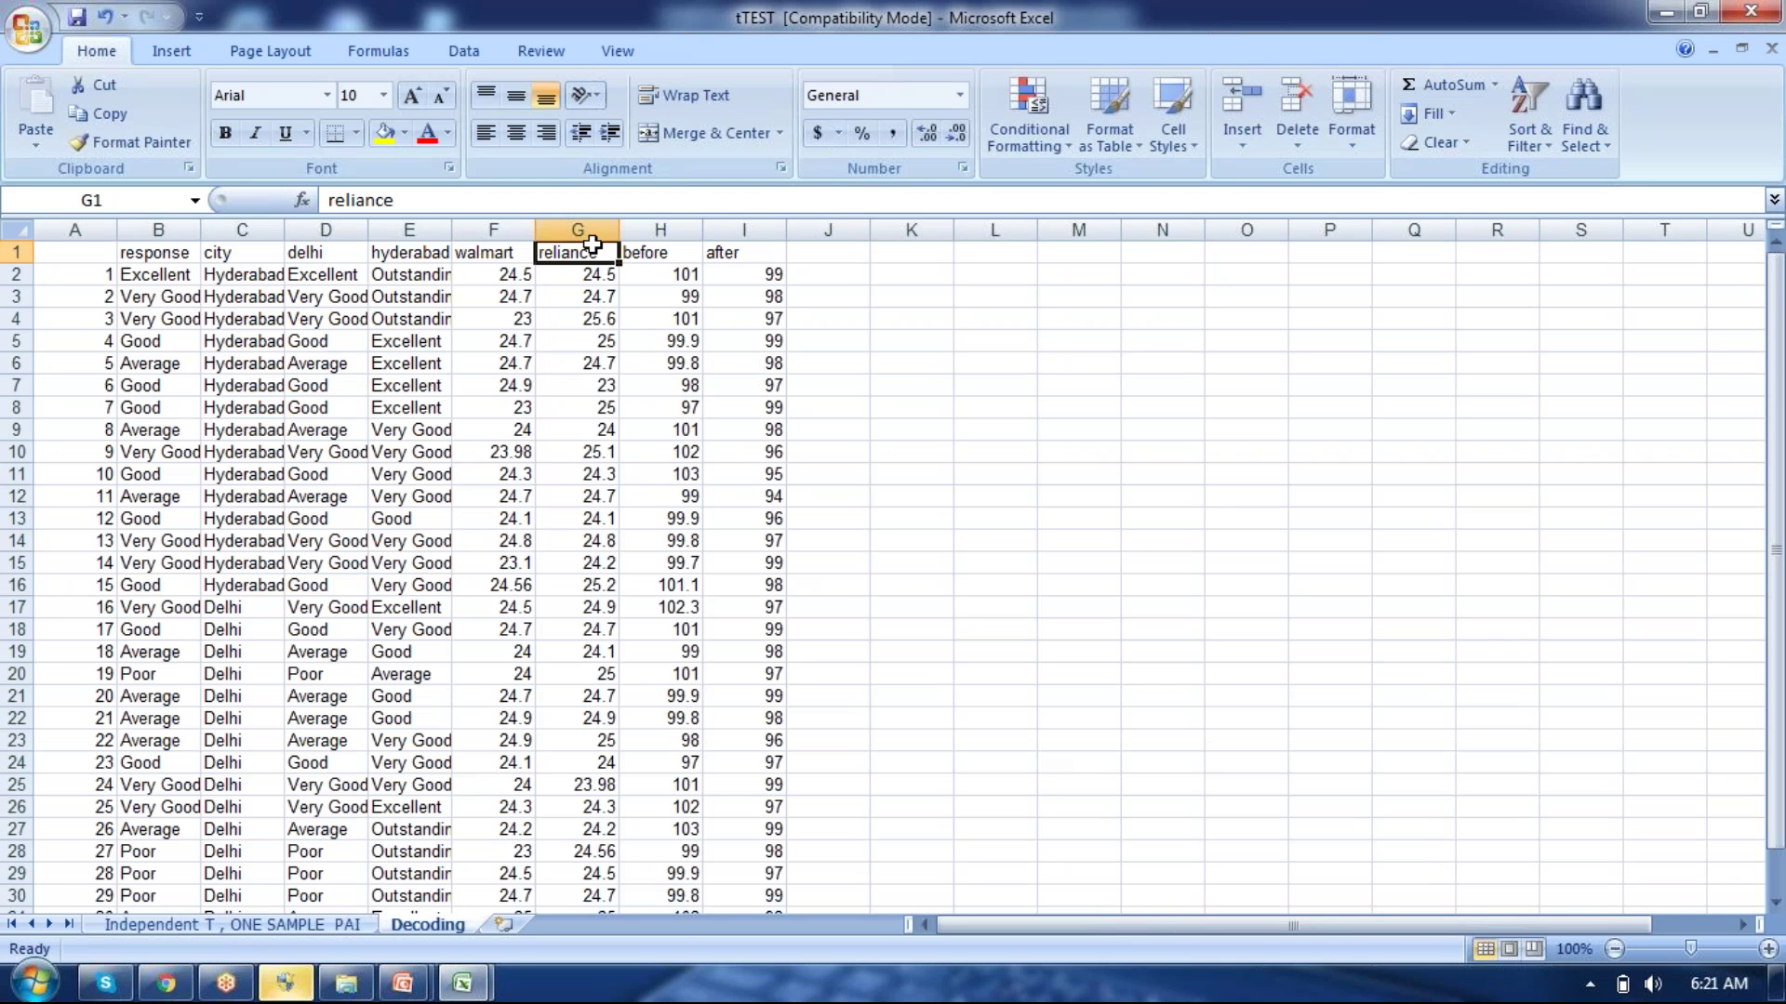
key(ctrl+shift+Down)
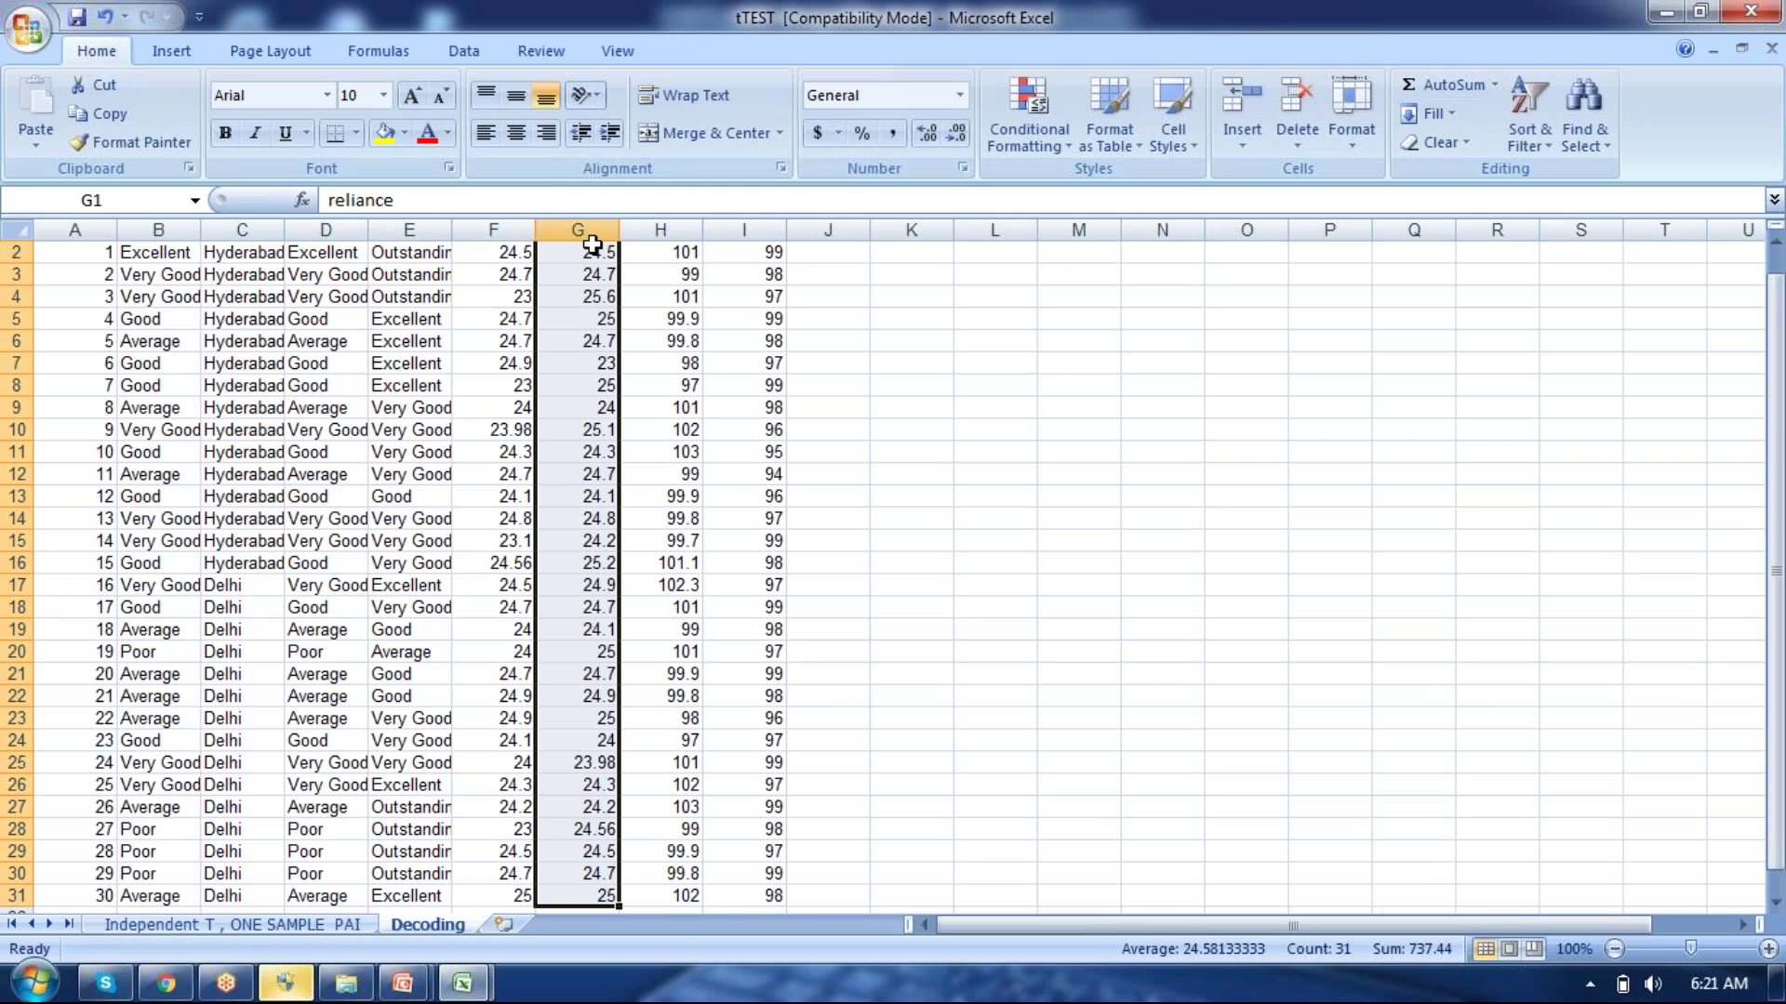
key(ctrl+shift+Up)
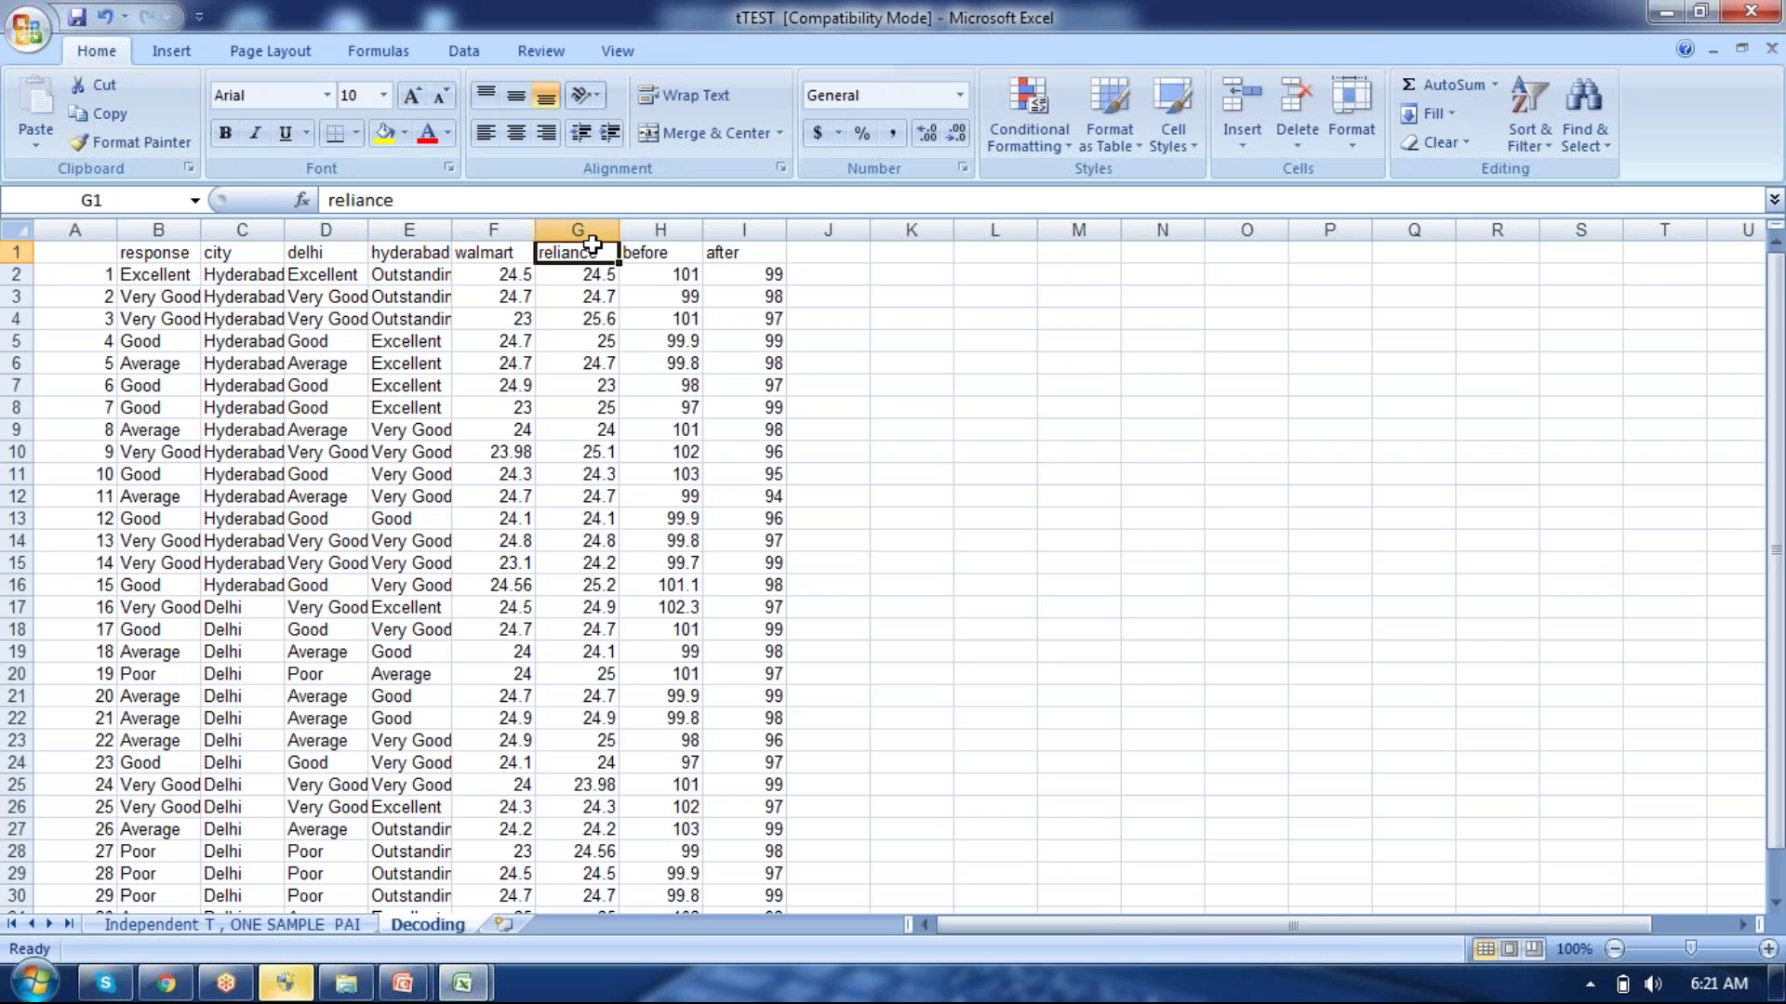
key(Right)
key(shift+Right)
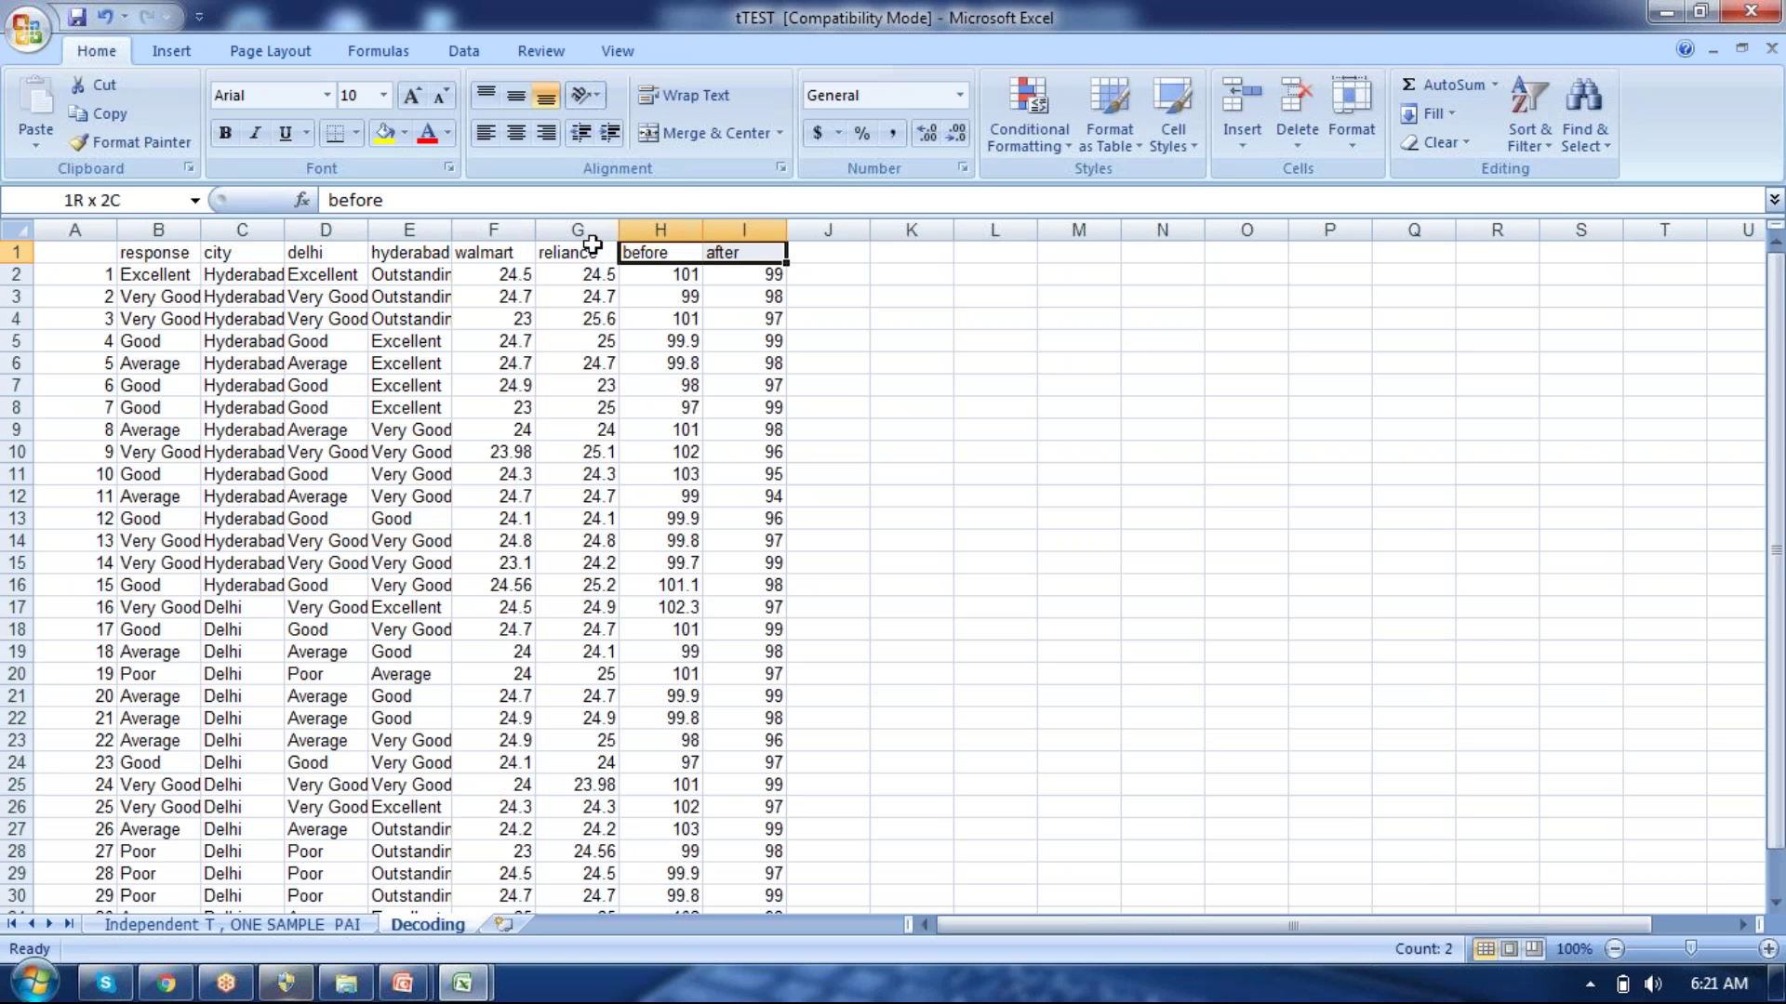
key(ctrl+shift+Down)
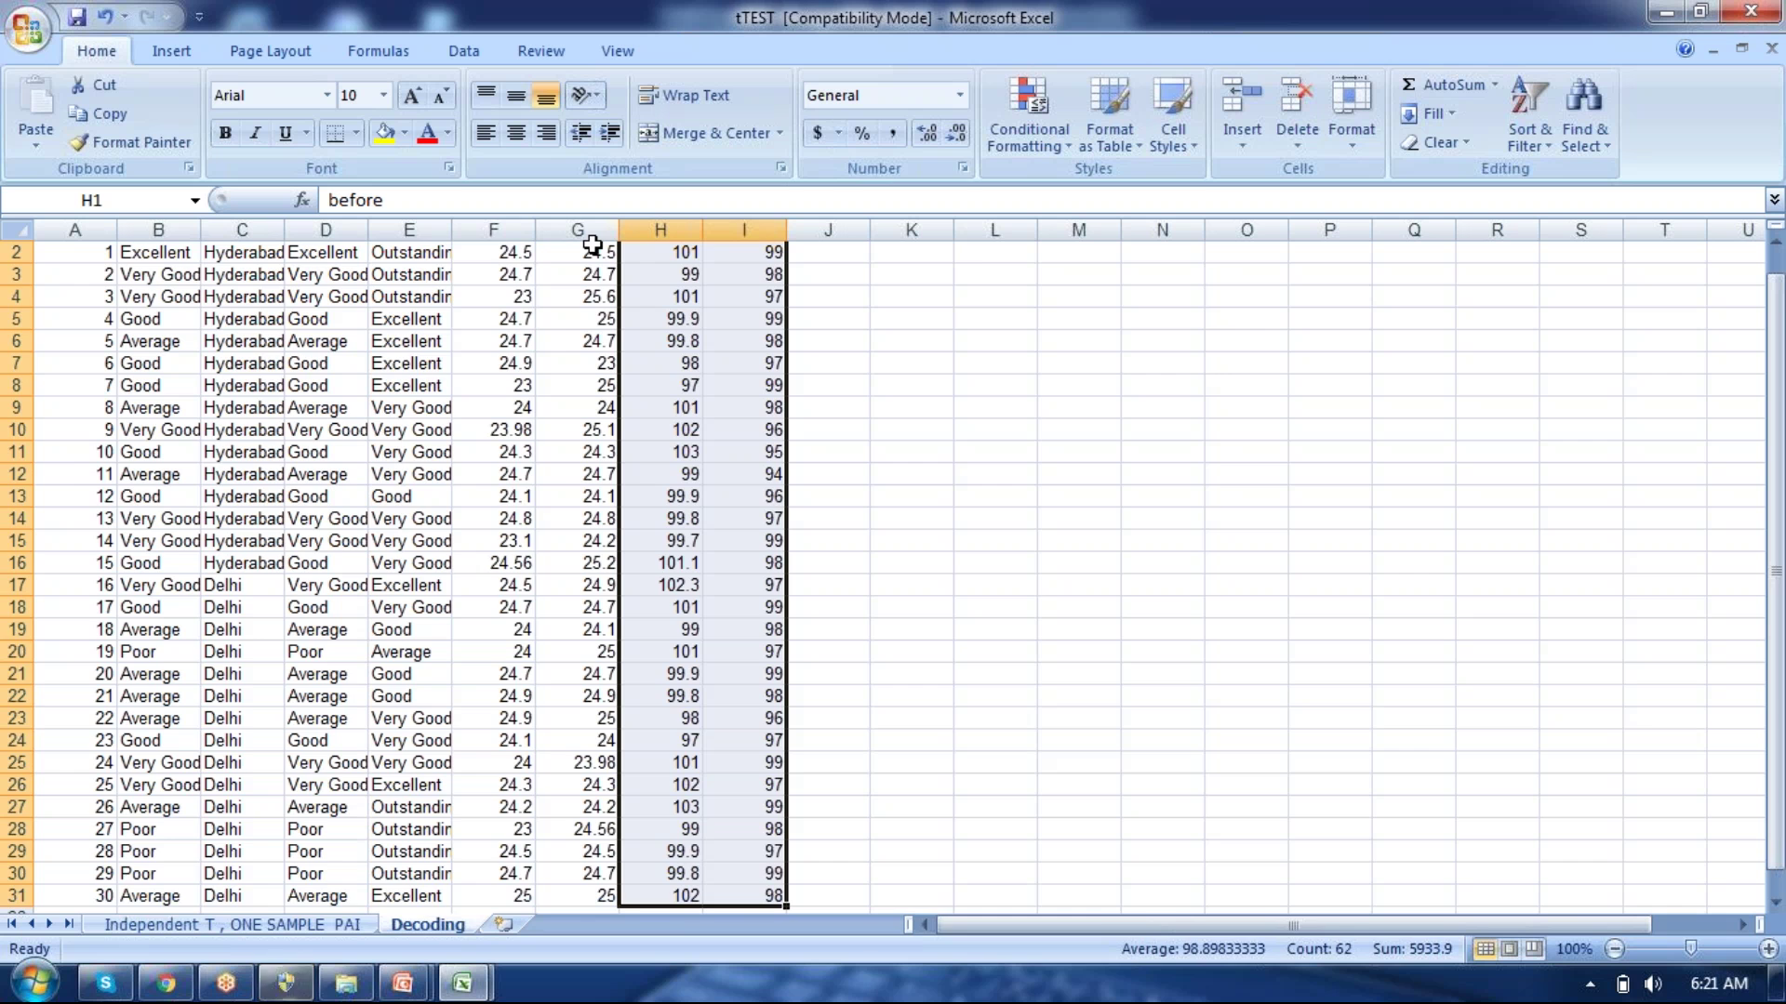
Switch to Book1 and select cell B4 on the empty Sheet2.
key(ctrl+Tab)
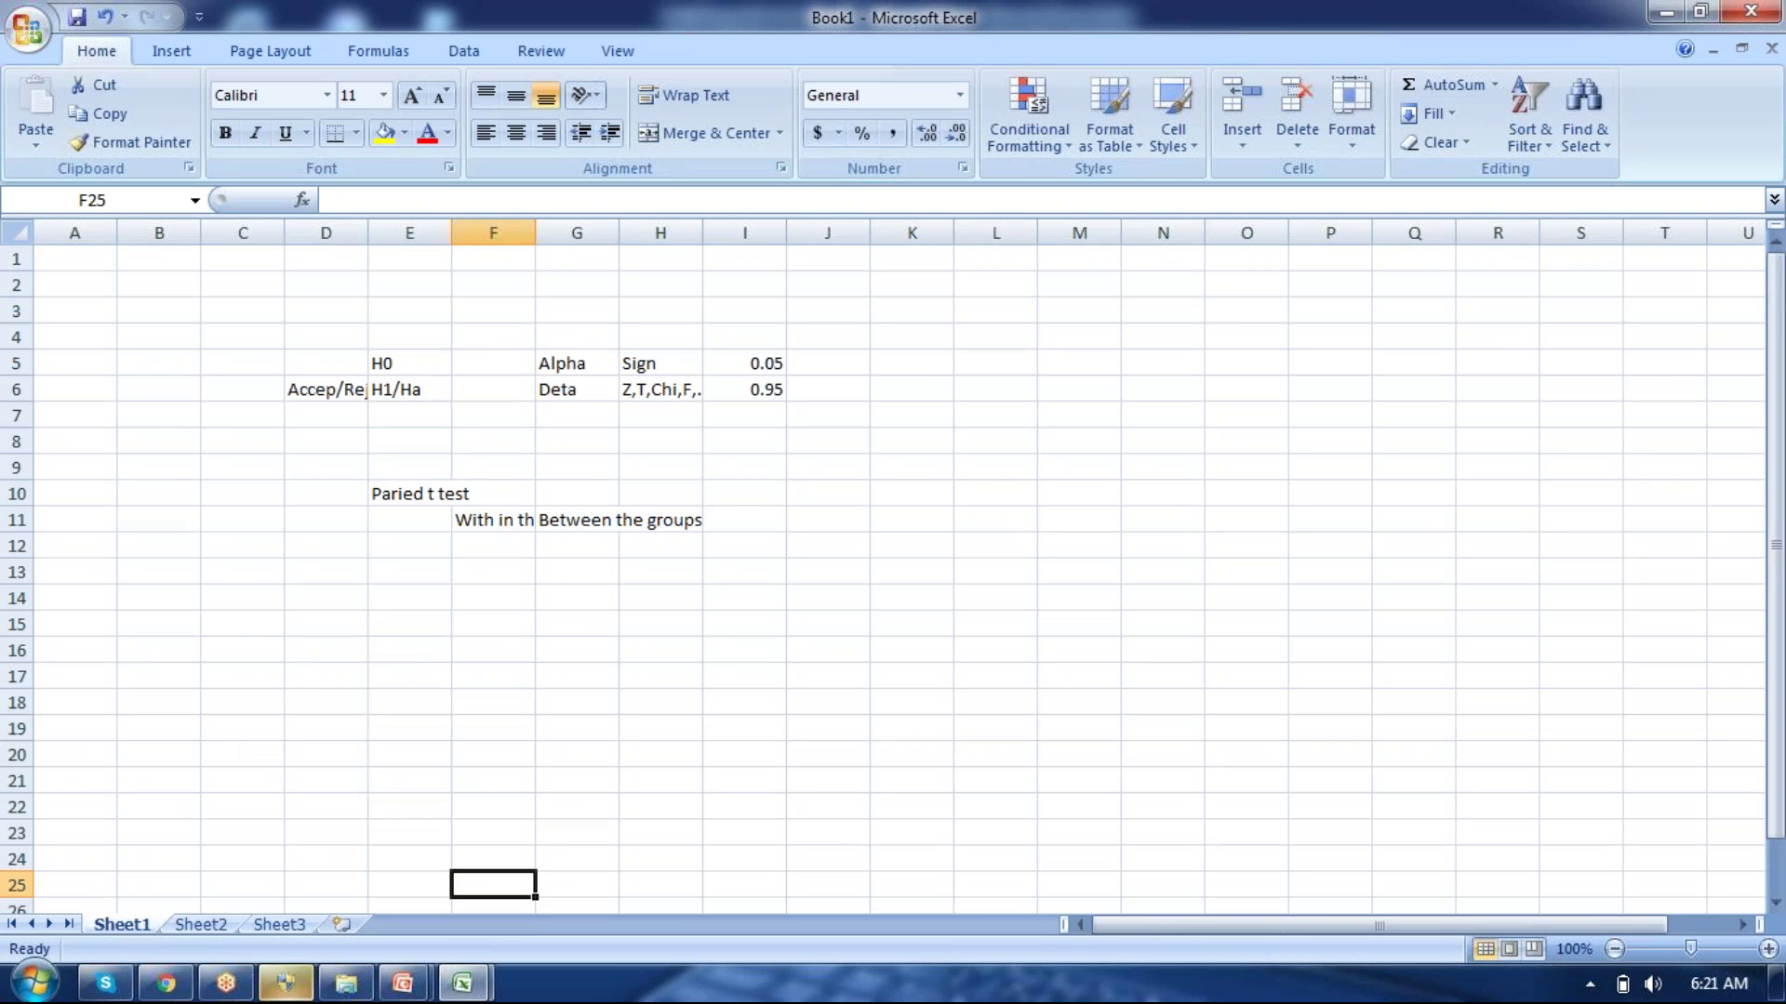
click(206, 925)
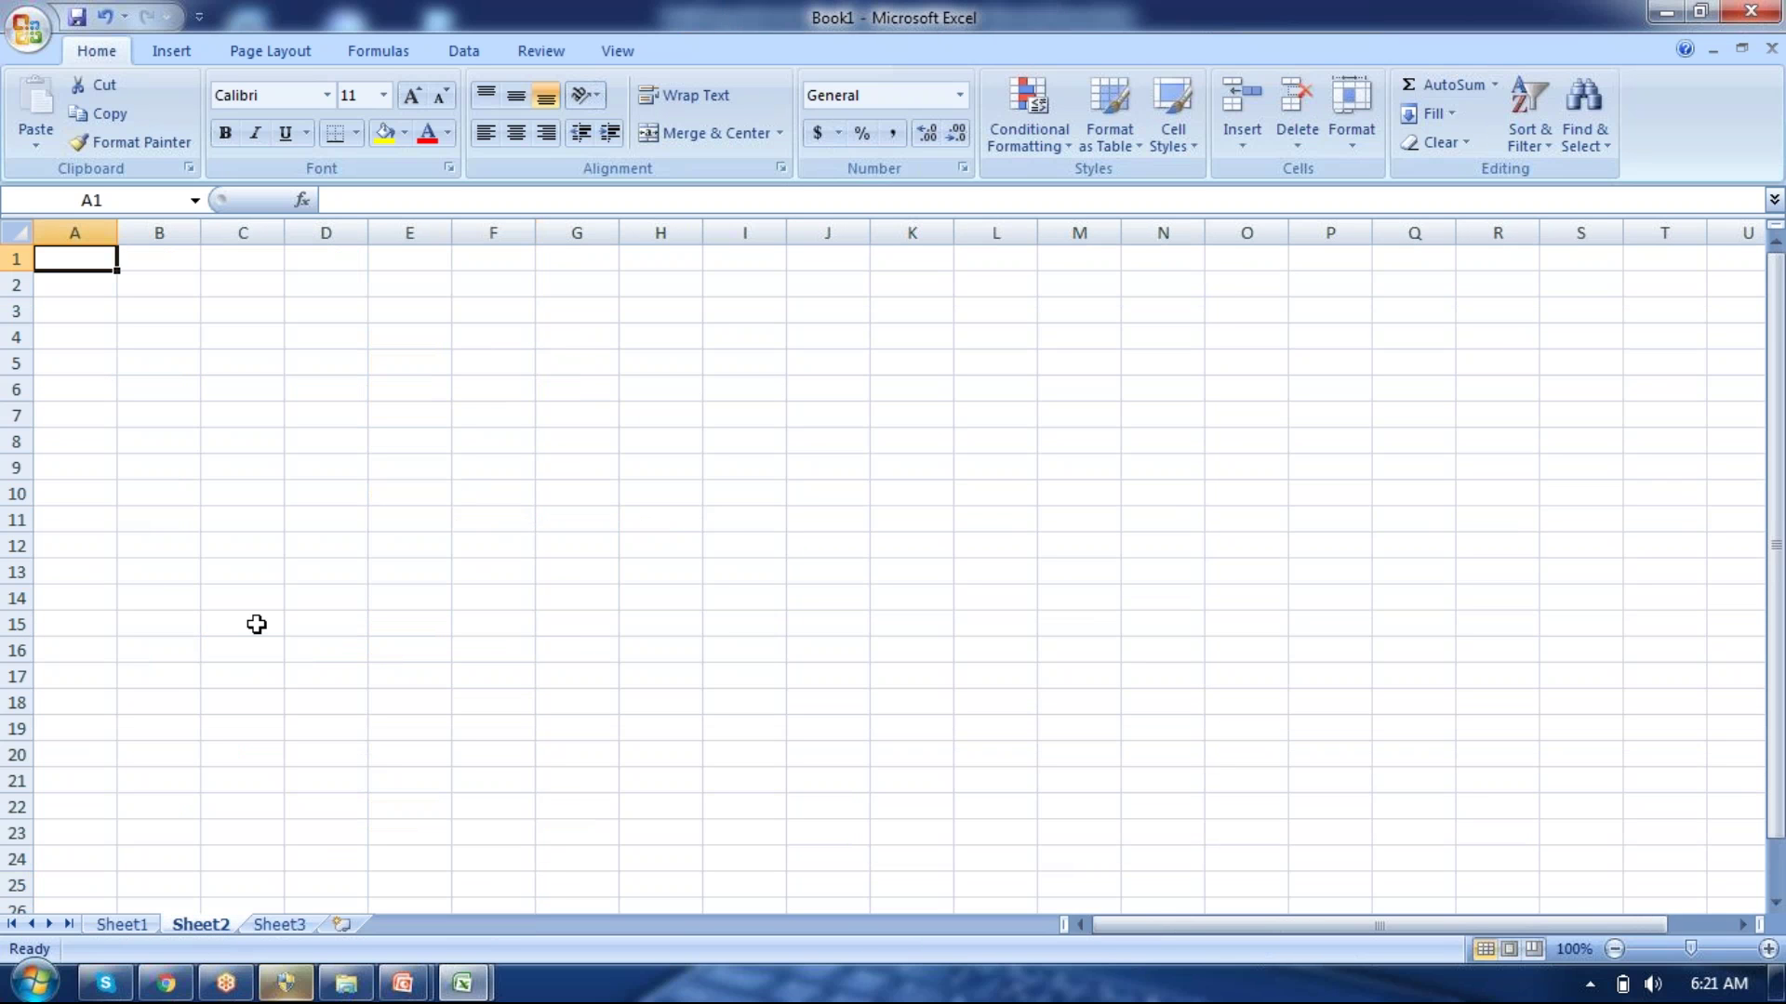
click(183, 335)
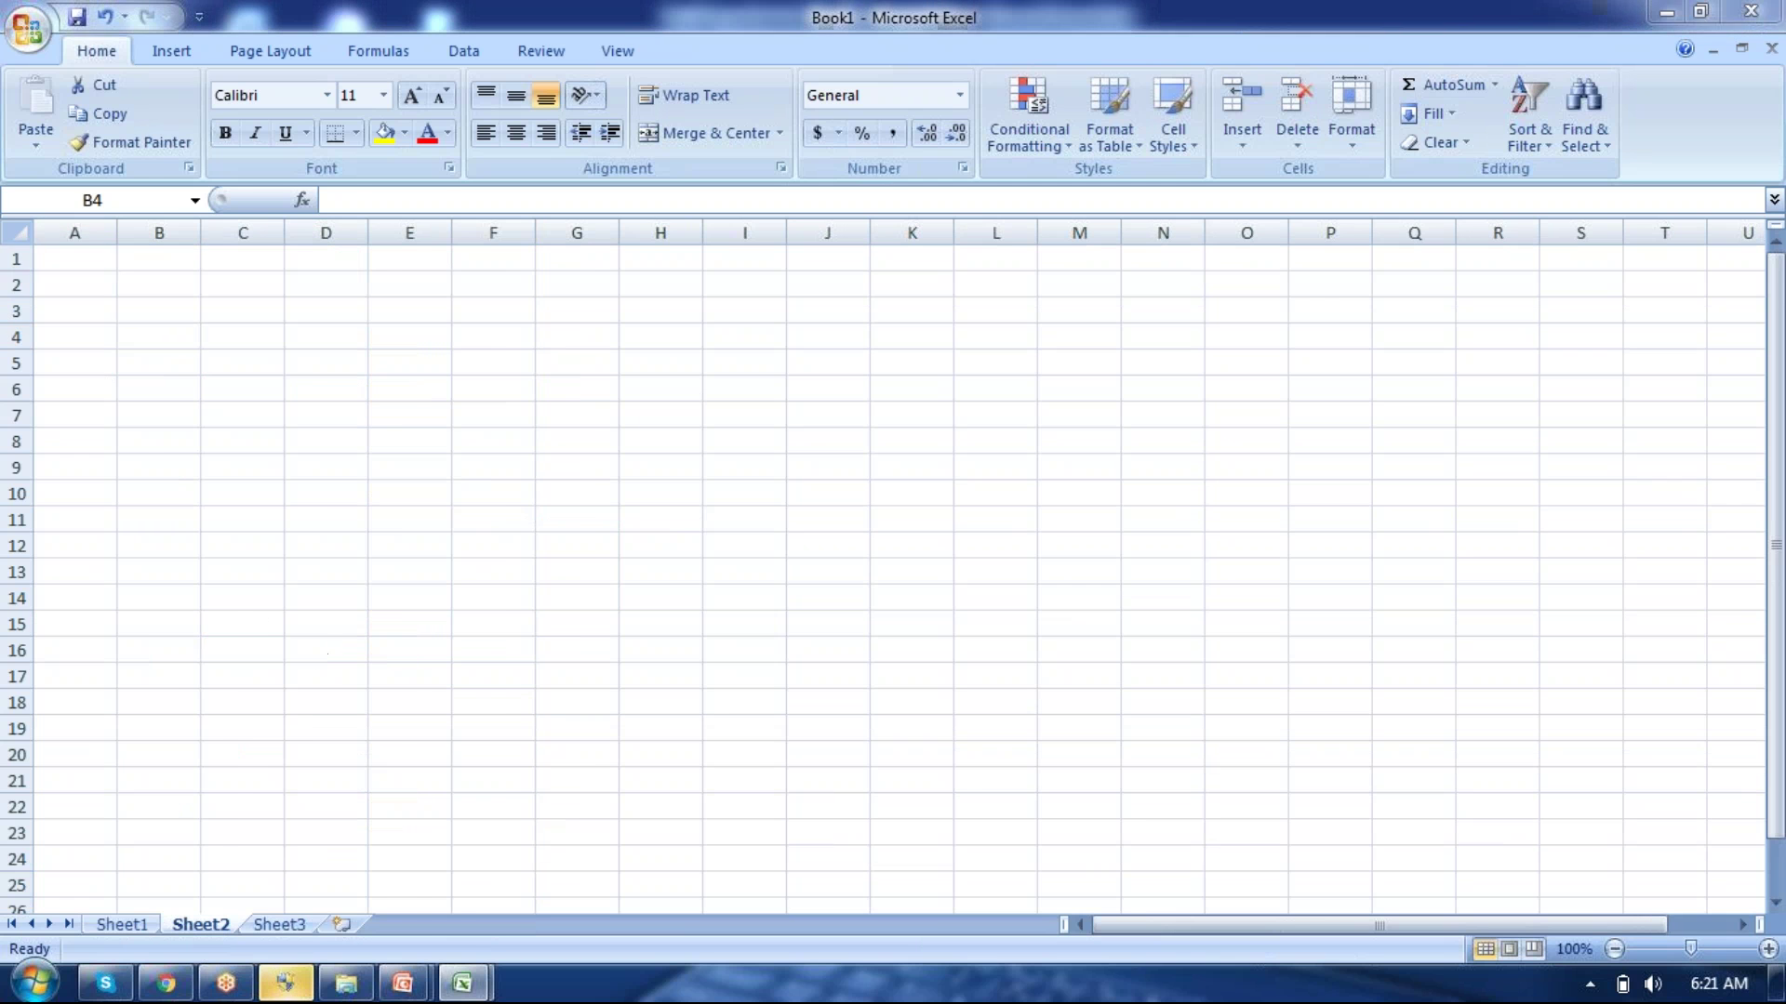
Return to the tTEST workbook and inspect the before and after headings with their first values.
key(ctrl+Tab)
click(592, 562)
key(ctrl+Up)
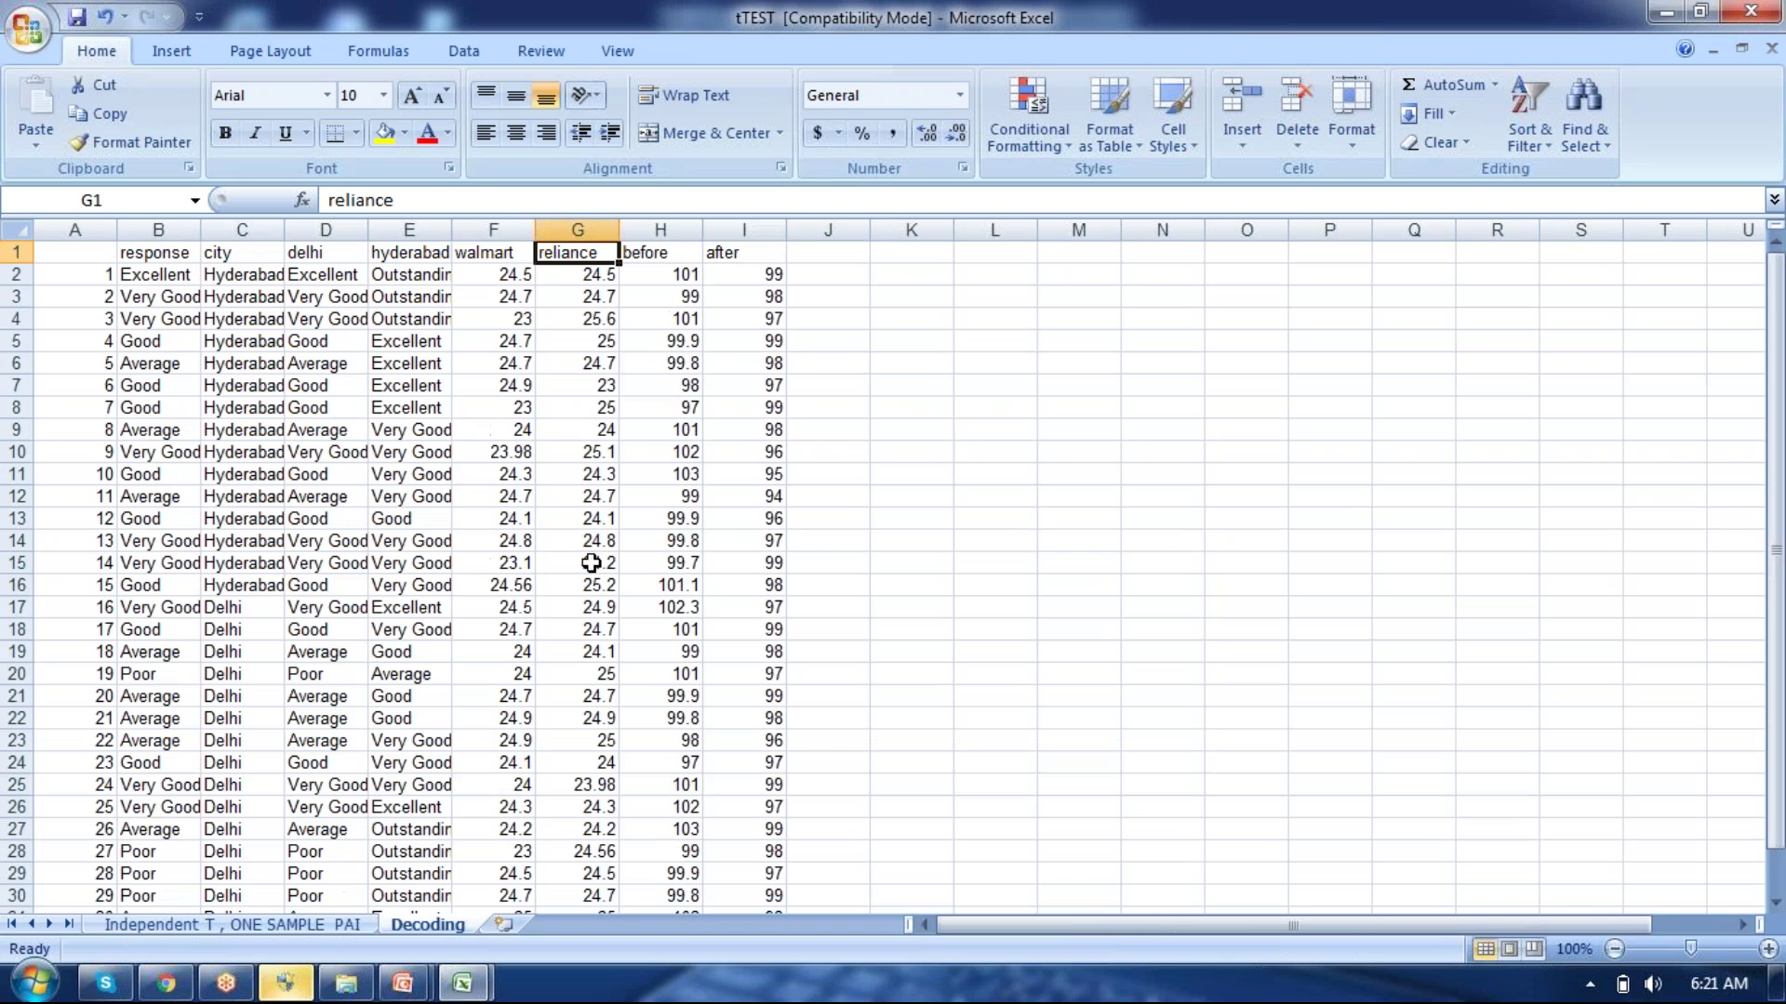
click(651, 252)
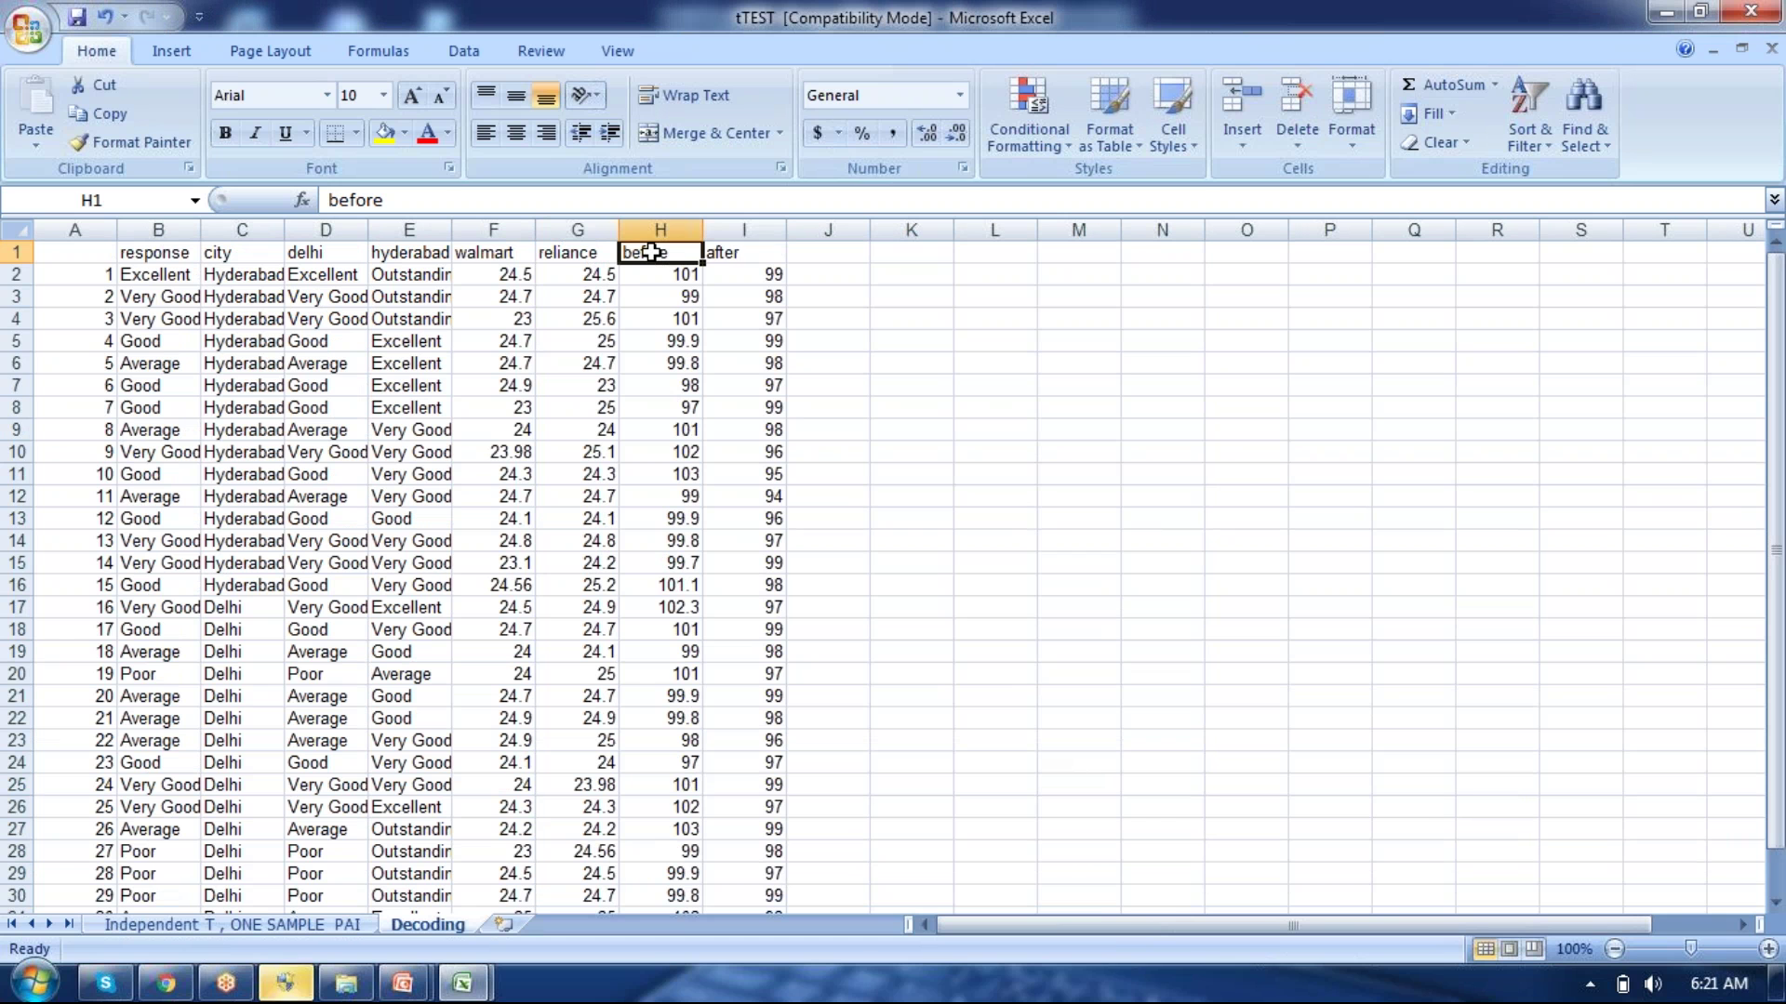
key(Right)
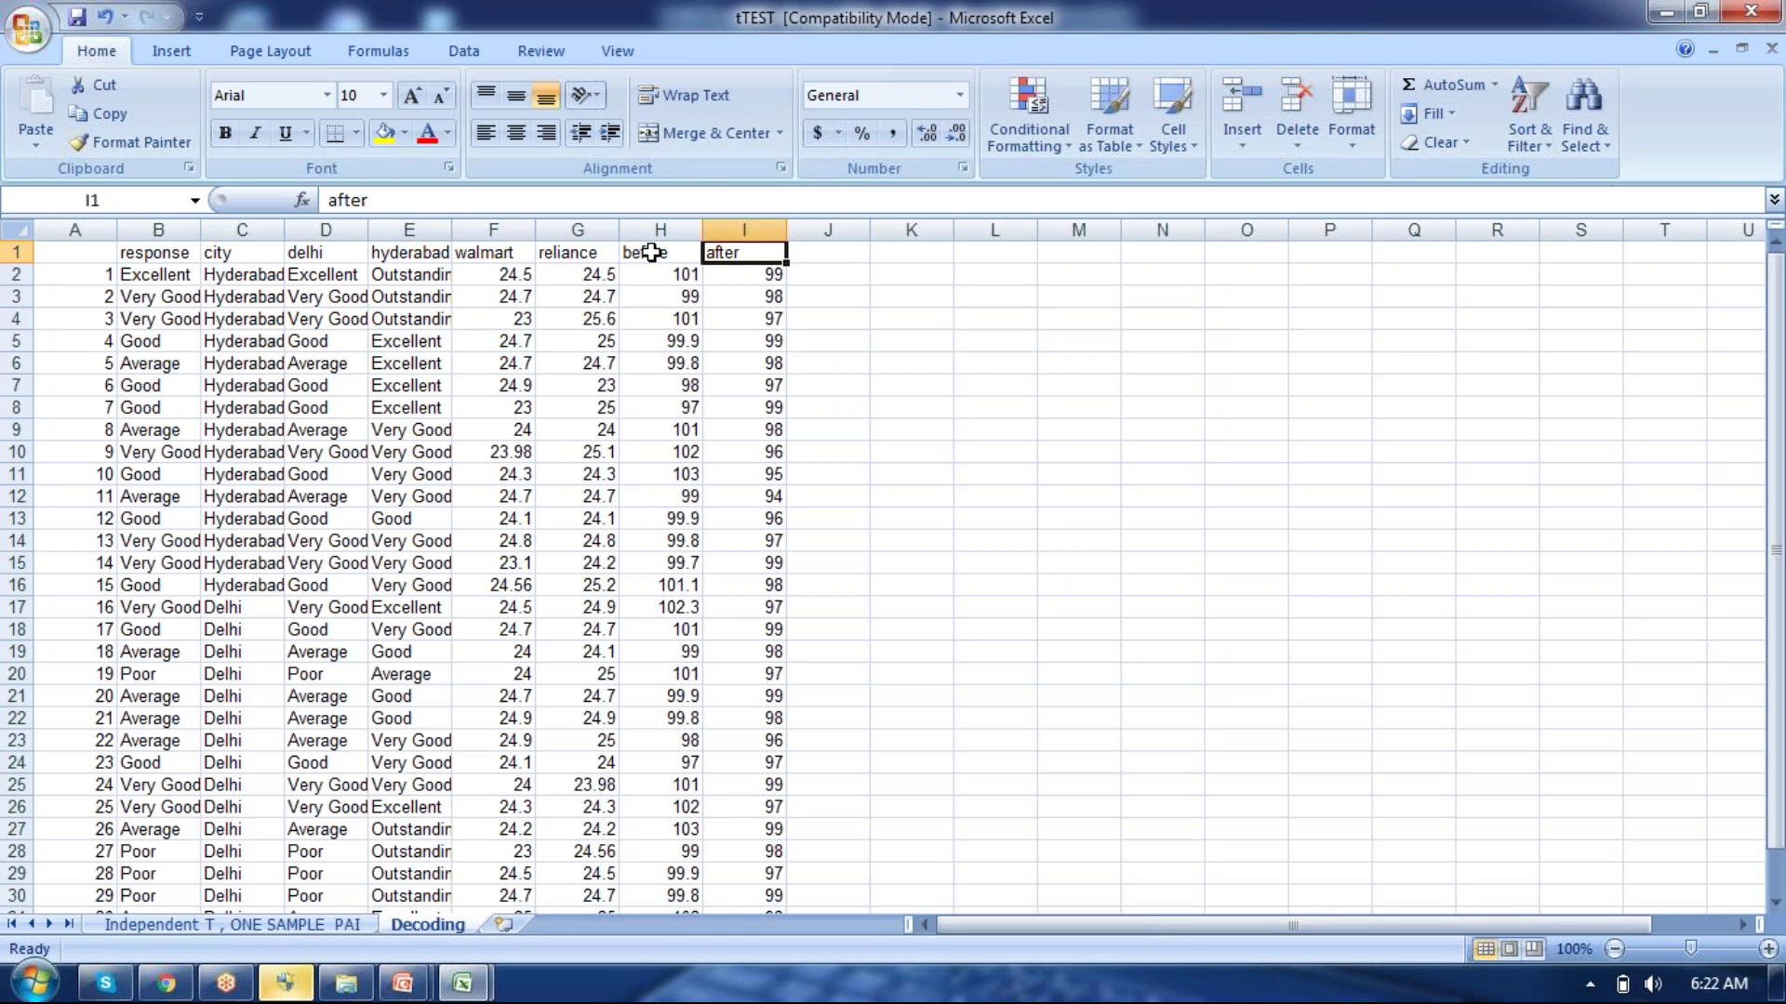
click(651, 252)
key(Down)
key(Right)
key(Up)
key(Down)
key(Up)
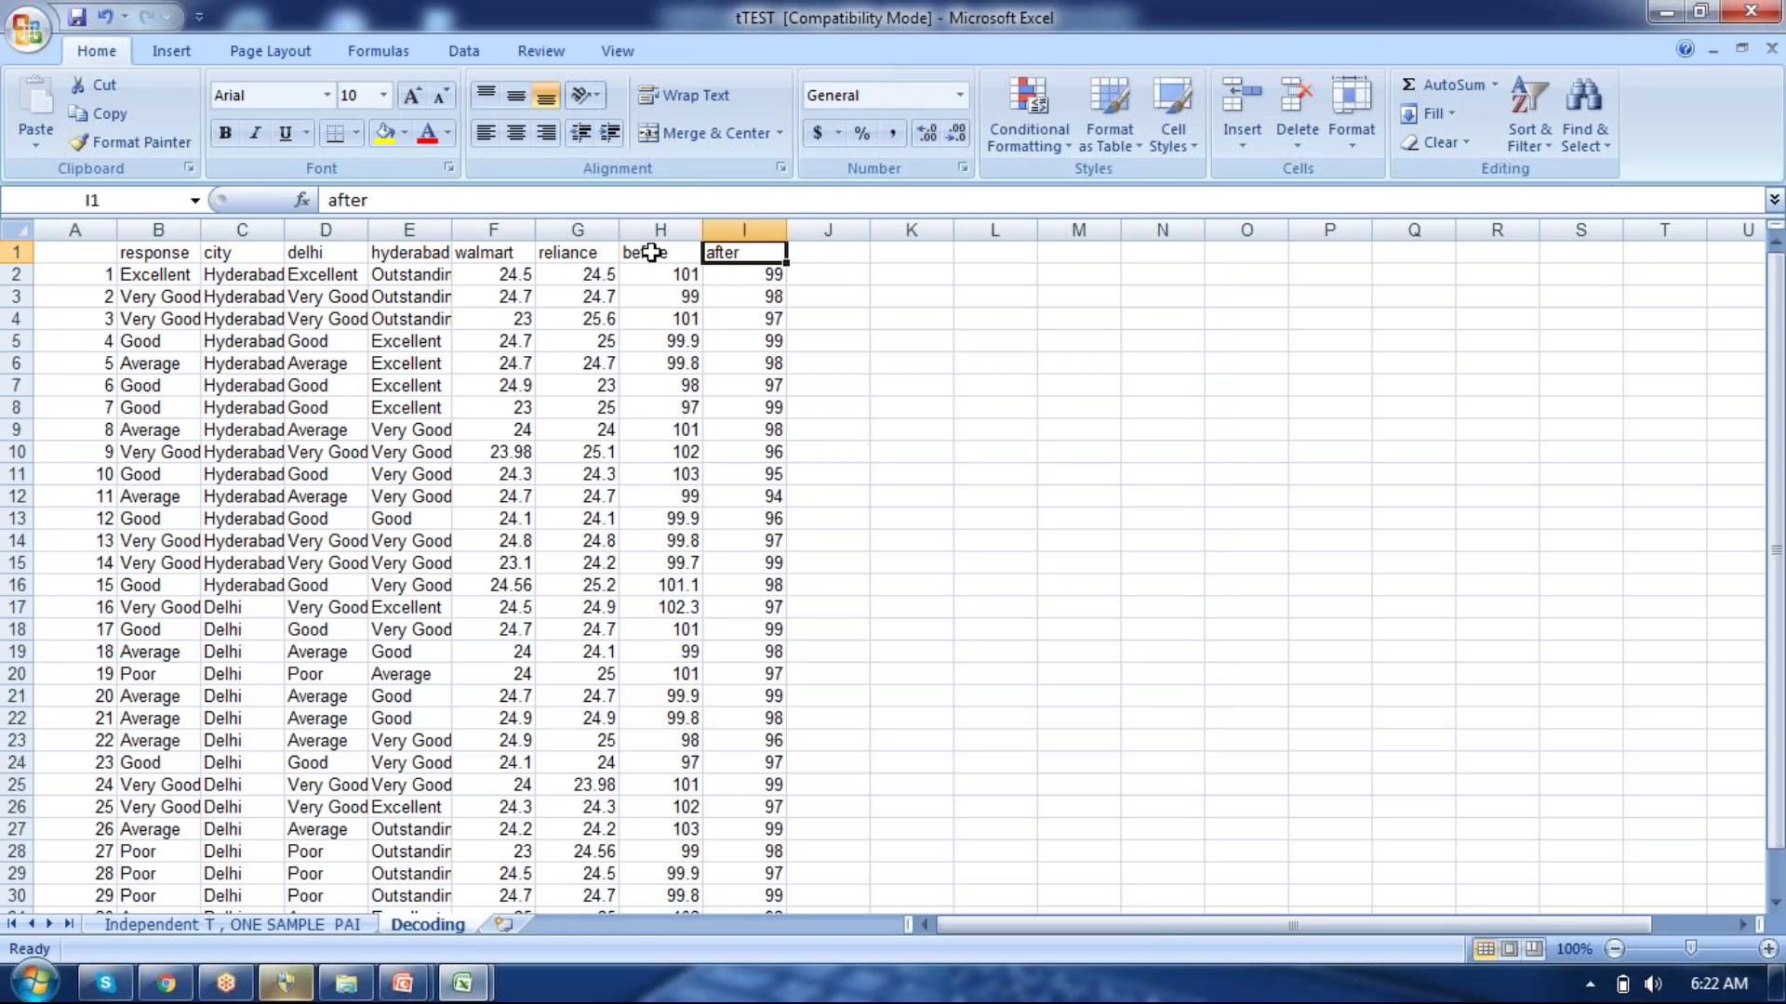
Review all the values in the after column down to the last record and return to its heading.
key(Down)
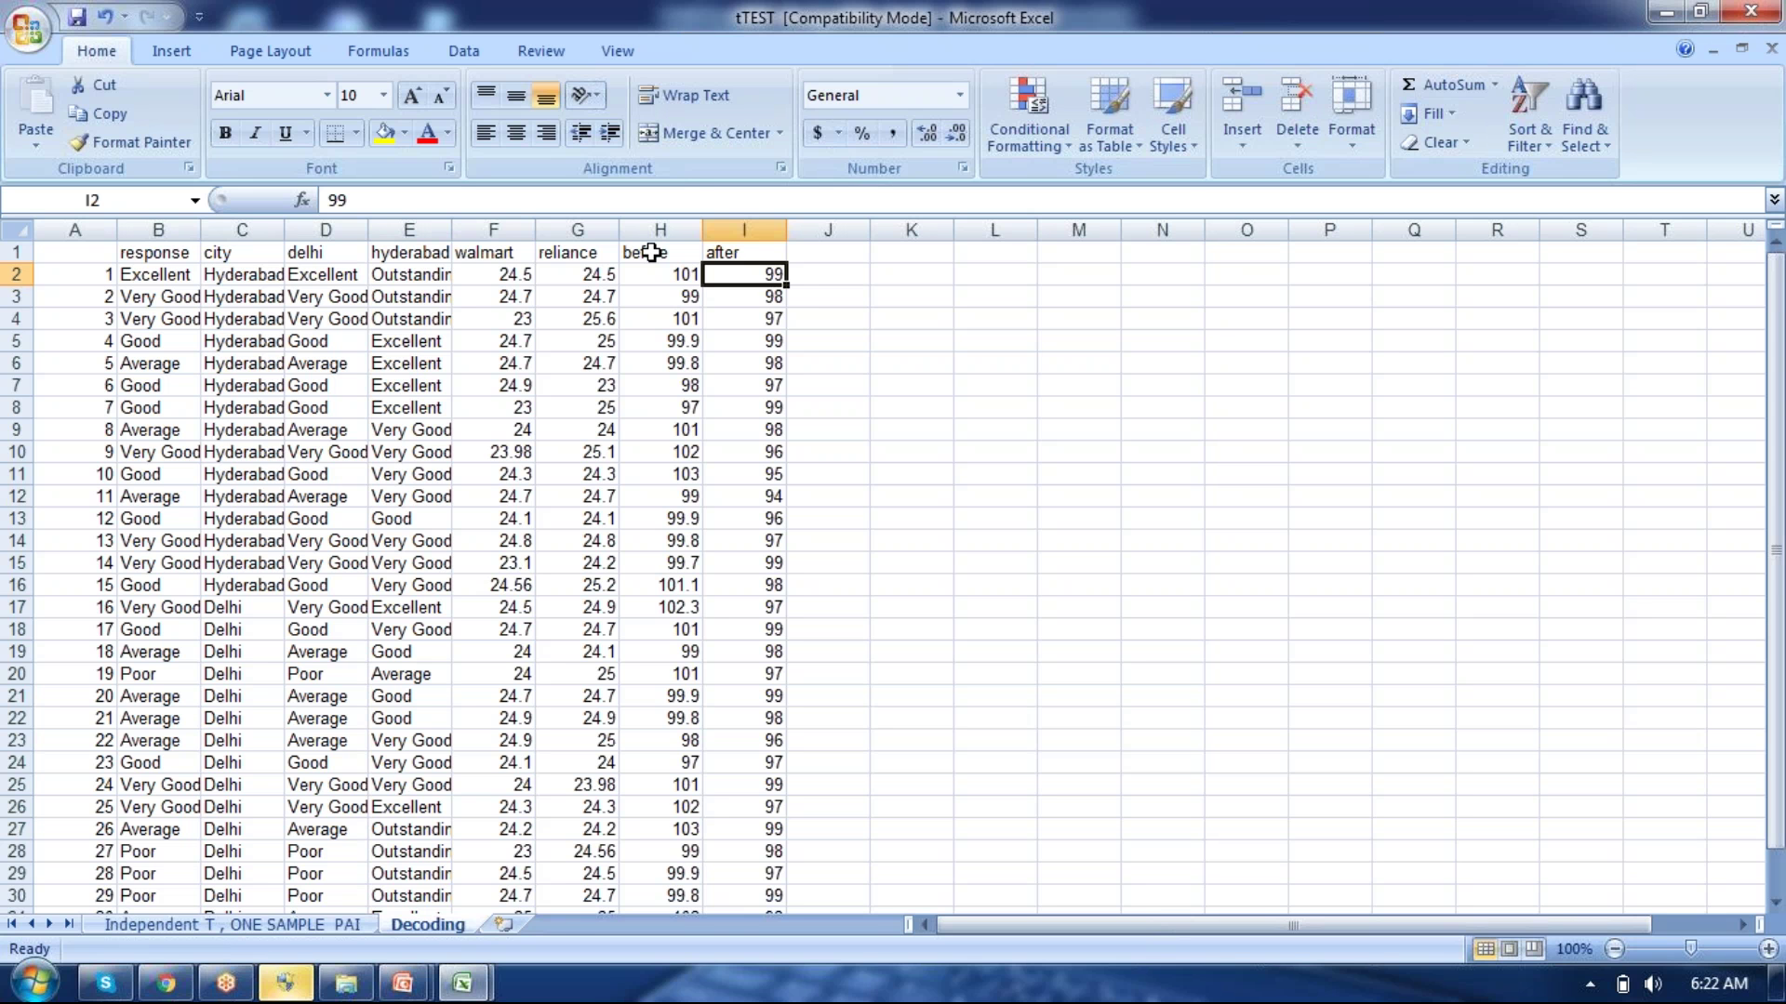
key(Down)
key(Down)
key(Down)
key(Down)
key(Down)
key(Down)
key(Down)
key(Down)
key(Down)
key(Down)
key(Down)
key(Down)
key(Down)
key(Down)
key(Down)
key(Down)
key(Down)
key(Down)
key(Down)
key(Down)
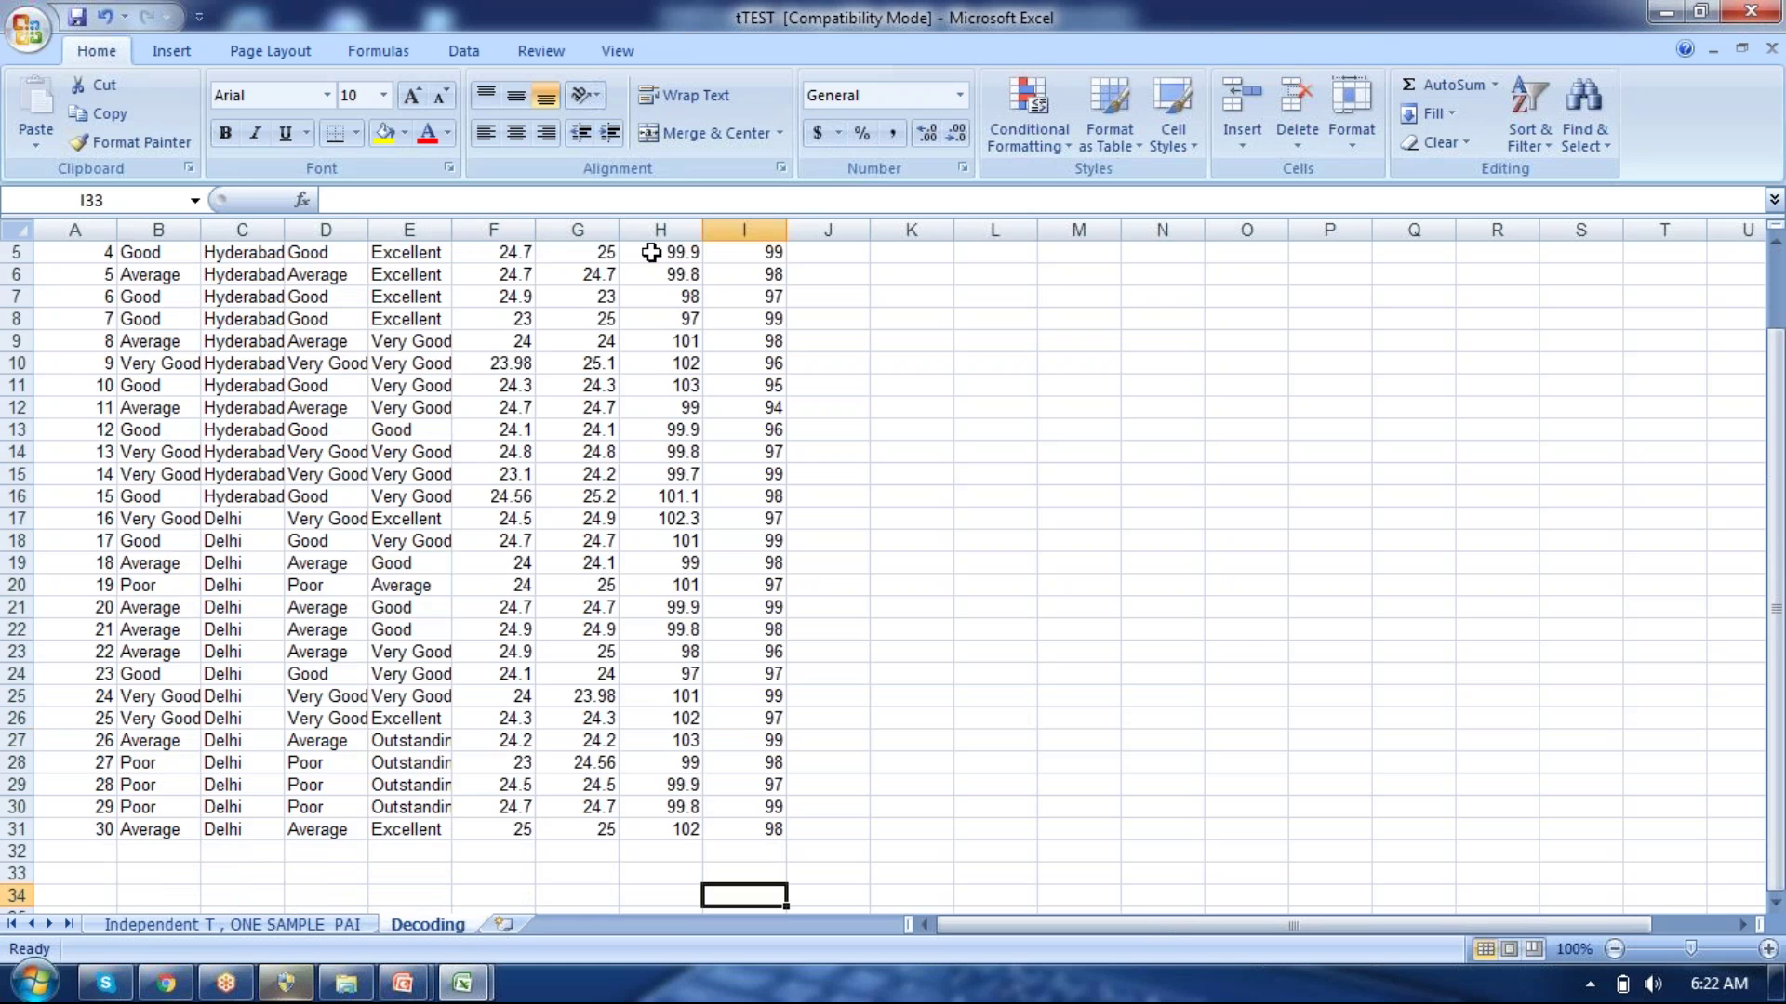
key(Up)
key(Up)
key(Up)
key(Up)
key(Up)
key(Up)
key(Up)
key(Up)
key(Up)
key(Up)
key(Up)
key(Up)
key(Up)
key(Up)
key(Up)
key(Up)
key(Up)
key(Up)
key(Up)
key(Up)
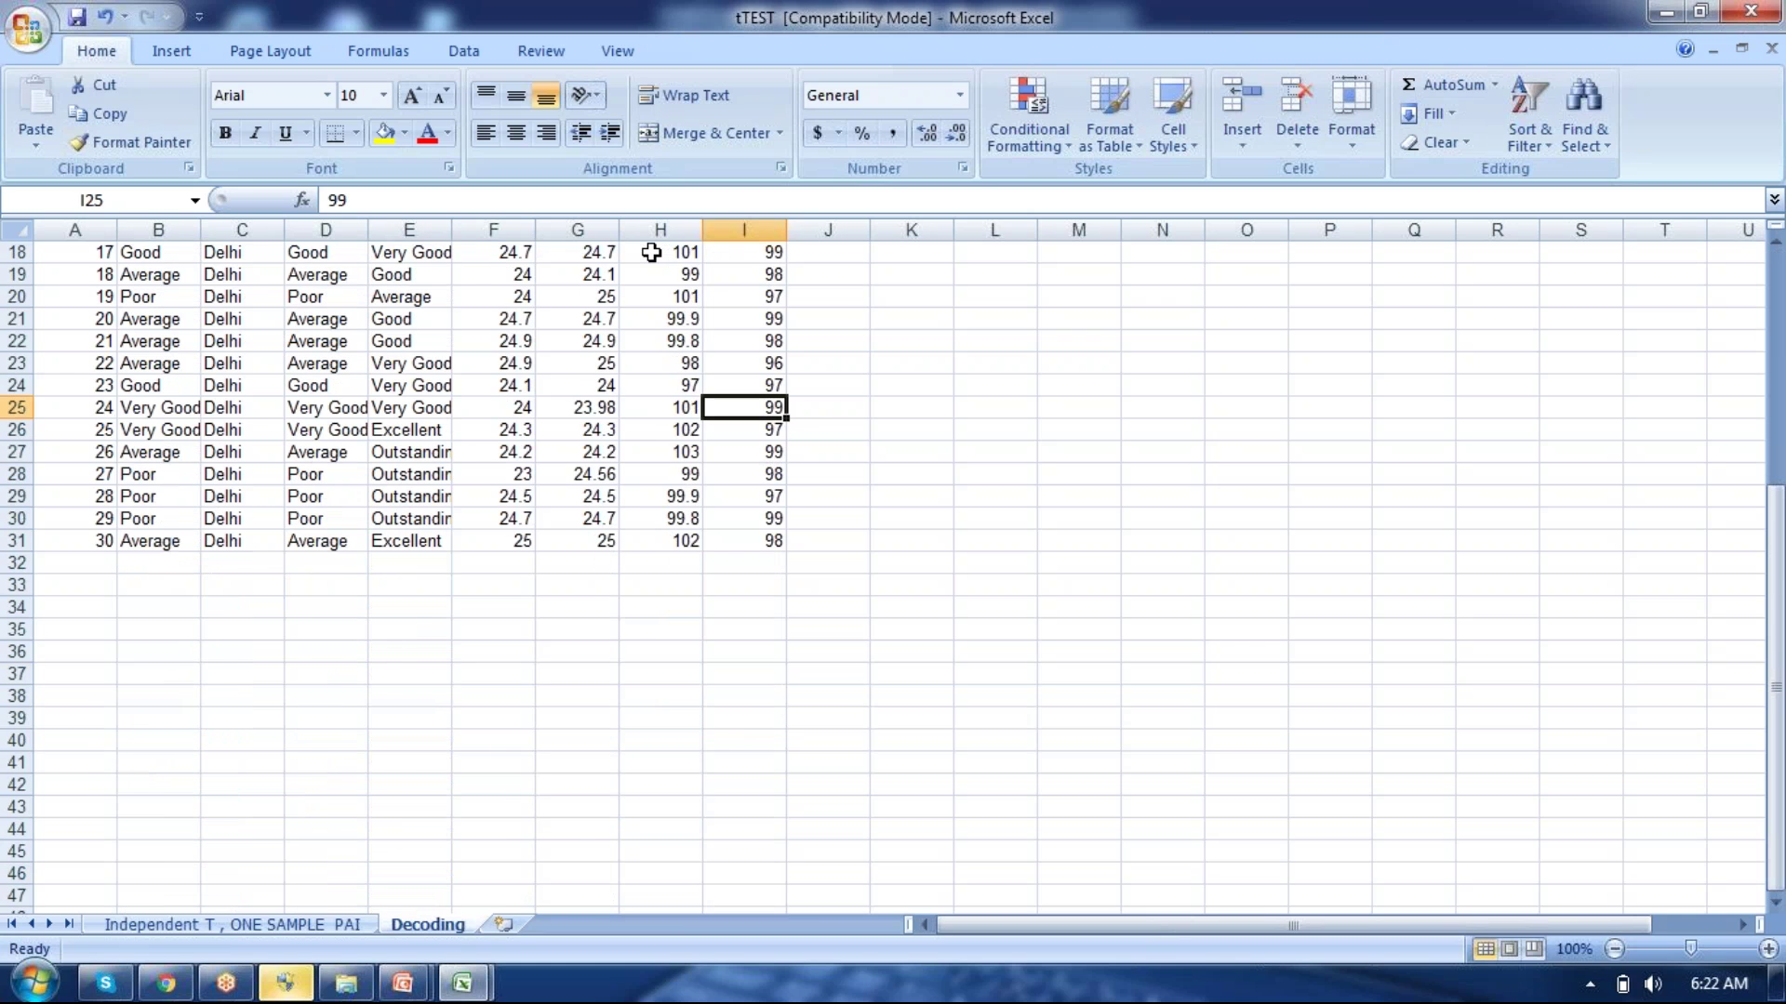
key(Up)
key(Up)
key(Up)
key(Up)
key(Up)
key(Up)
key(Up)
key(Up)
key(Up)
key(Up)
key(Up)
key(Up)
key(Up)
key(Up)
key(Up)
key(Up)
key(Up)
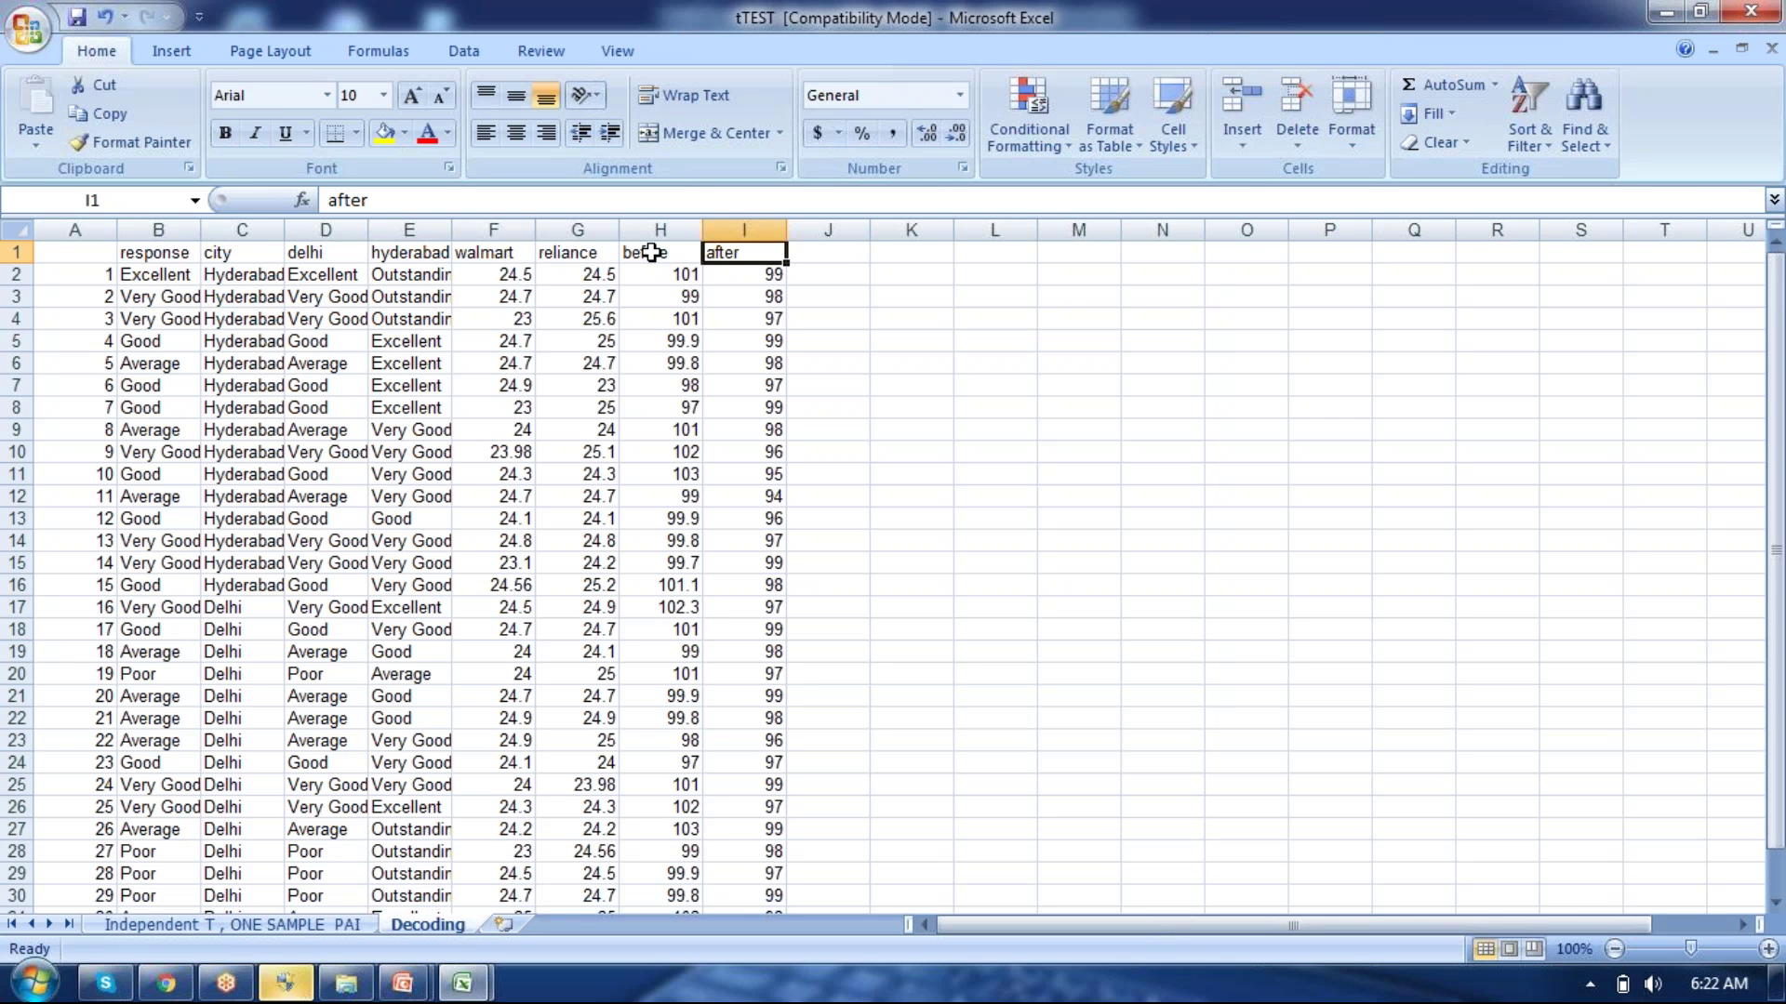
Compare the before and after values record by record in the first rows of columns H and I.
key(Down)
key(Left)
key(Right)
key(Down)
key(Left)
key(Down)
key(Down)
key(Down)
key(Right)
key(Left)
key(Right)
key(Down)
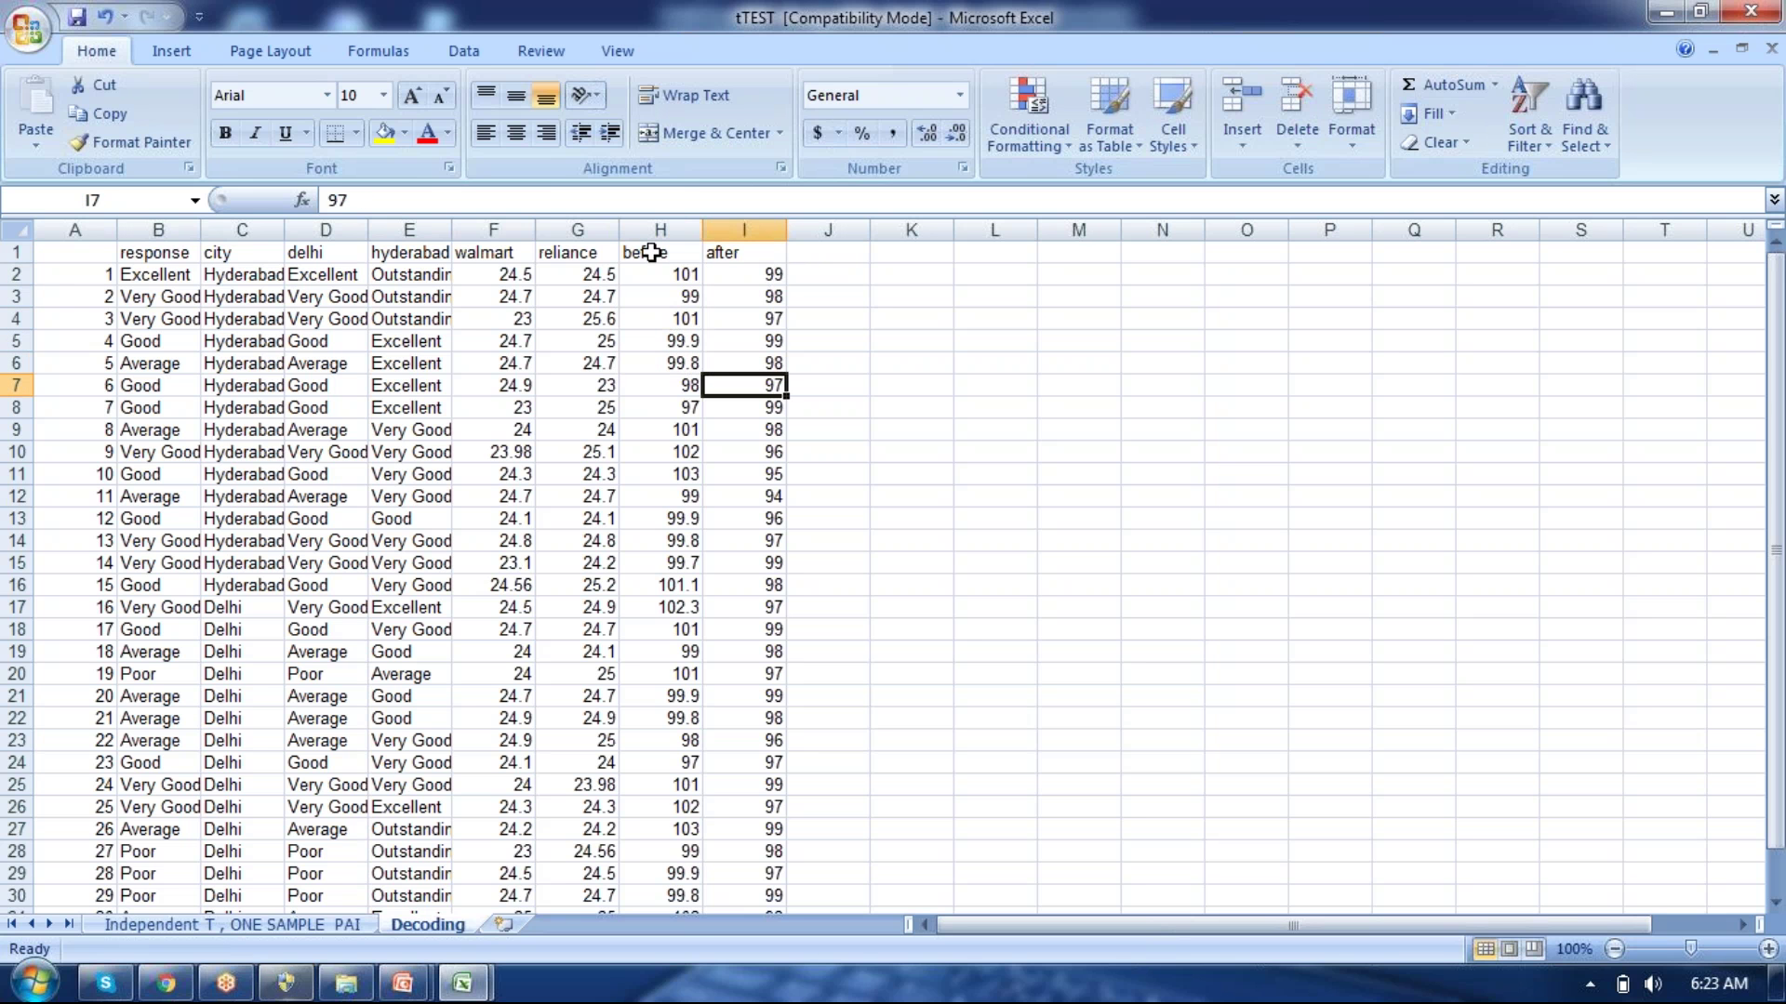
key(Left)
key(Right)
key(Down)
key(Down)
key(Down)
key(Down)
key(Left)
key(Up)
key(Up)
key(Up)
key(Up)
key(Up)
key(Up)
key(Up)
key(Up)
key(Up)
key(Up)
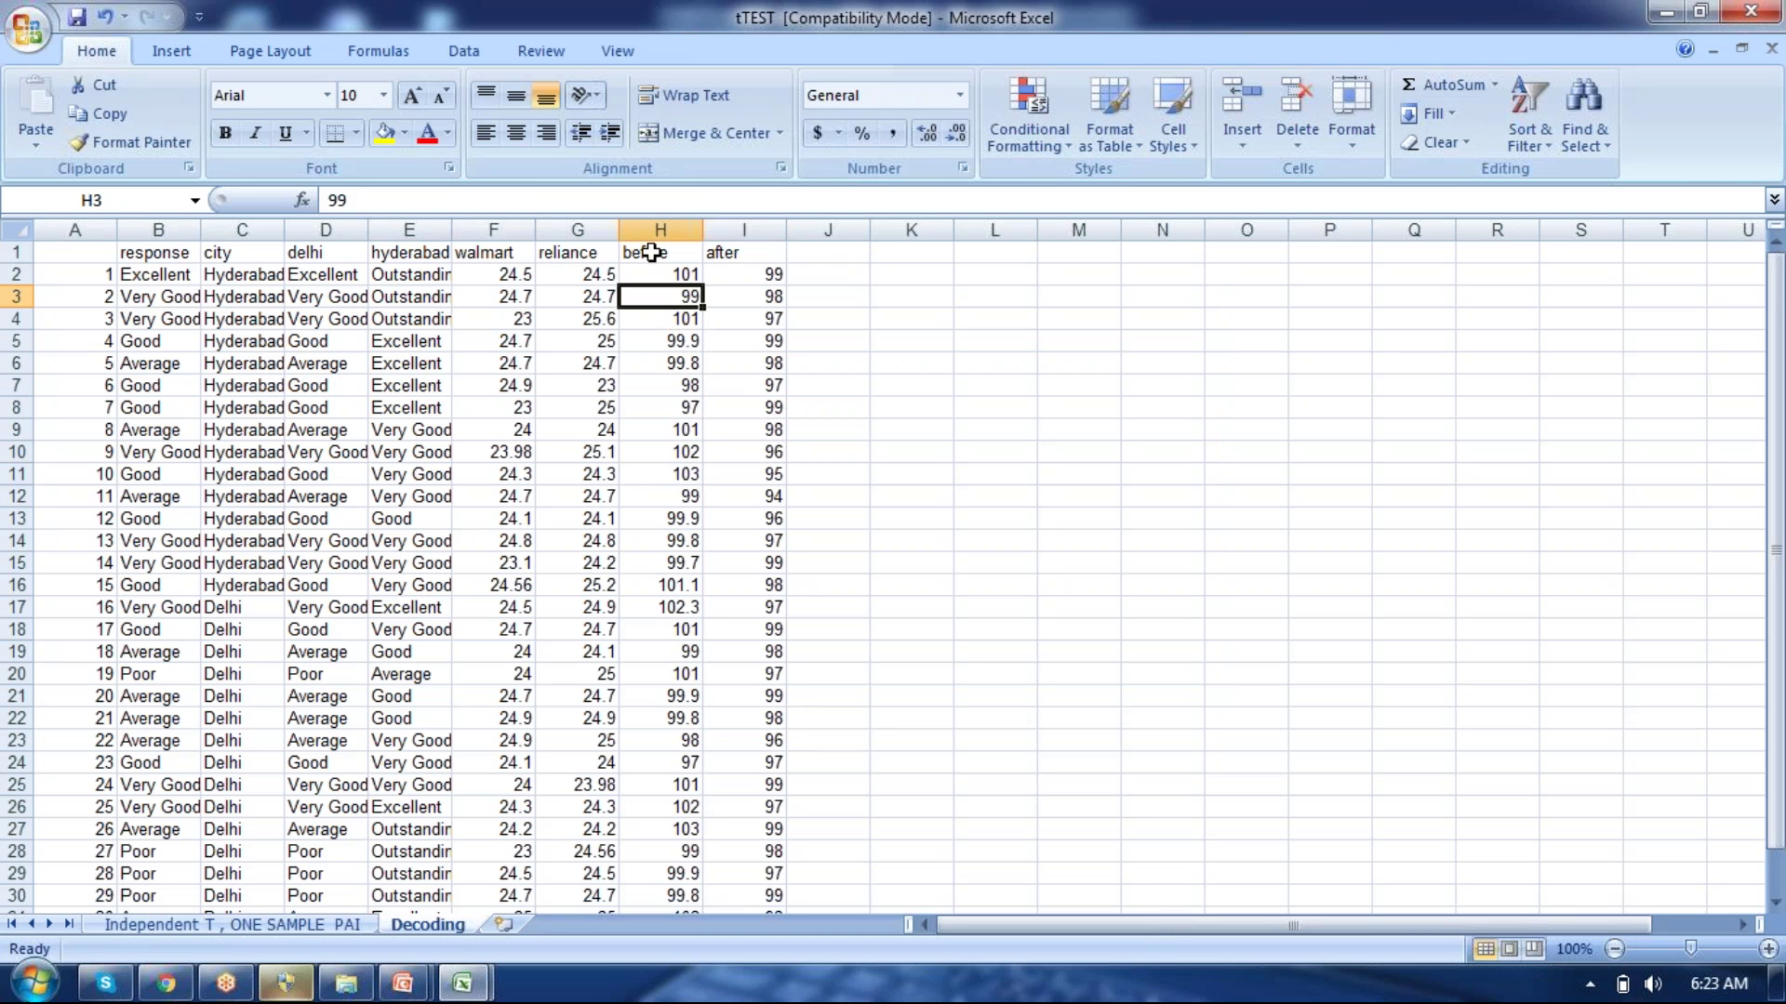
Copy the before and after values in H2:I31, leaving out the headings.
key(Down)
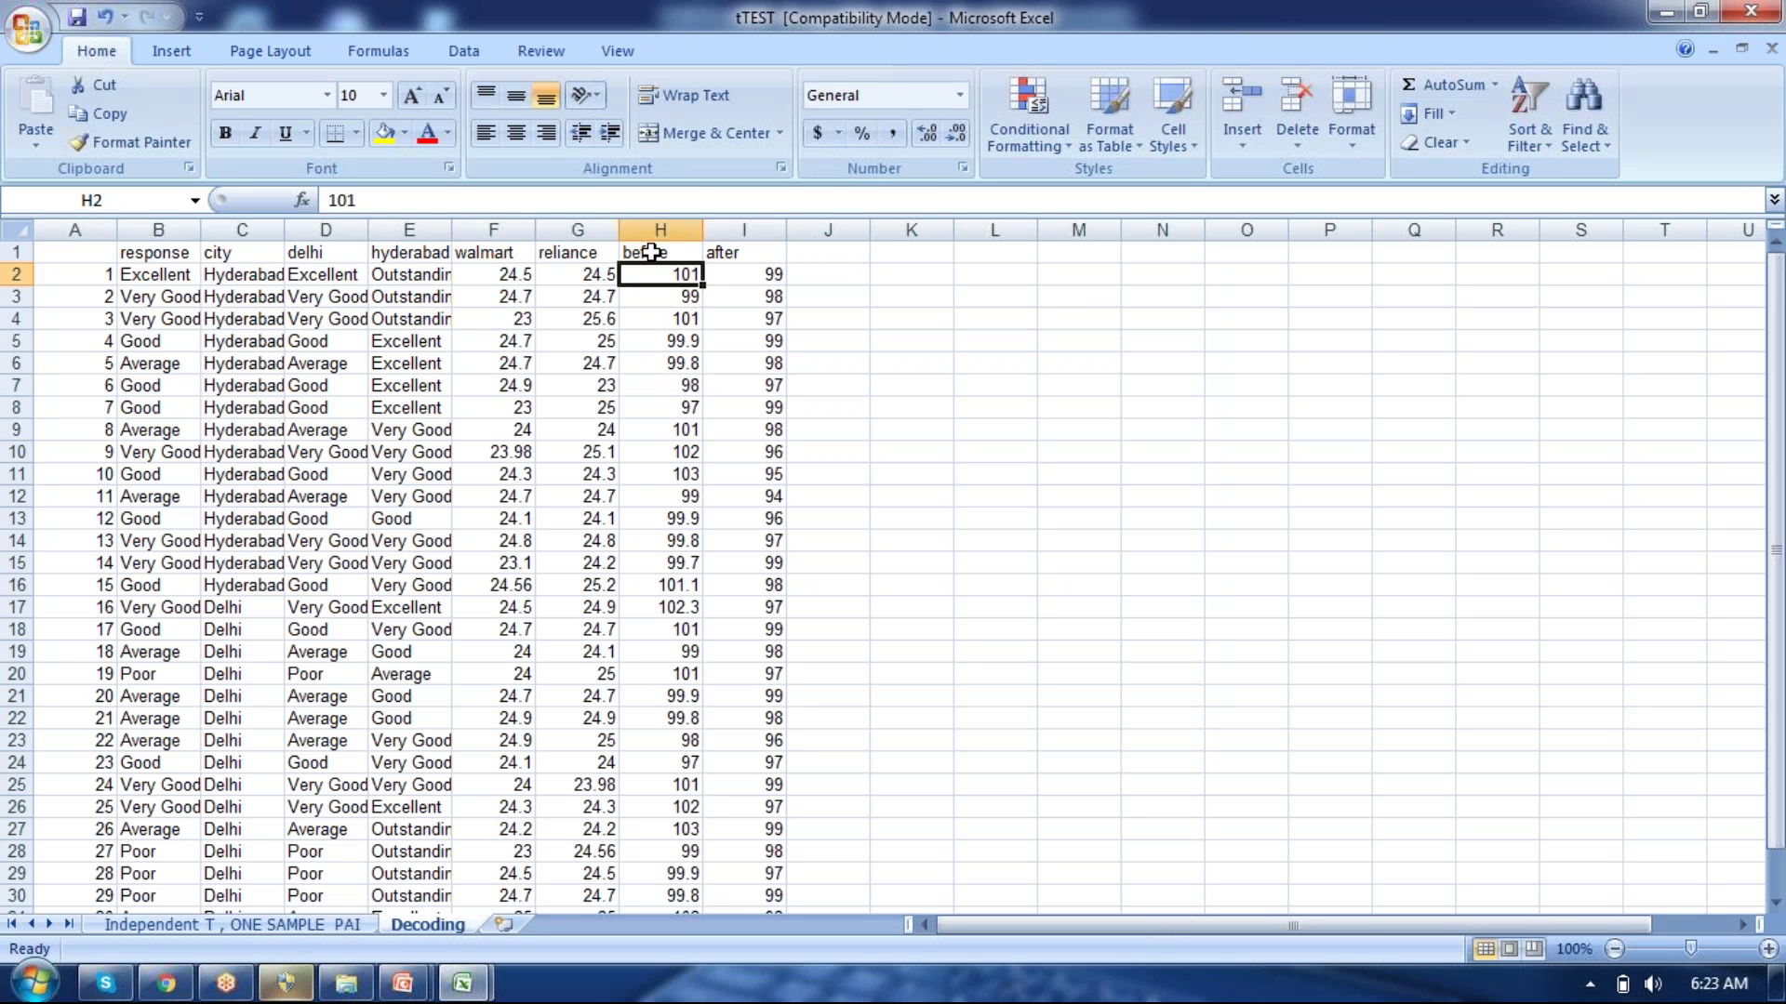
key(shift+Right)
key(ctrl+shift+Down)
key(ctrl+c)
Launch IBM SPSS Statistics 20 and dismiss its startup dialog without opening a data source.
key(super)
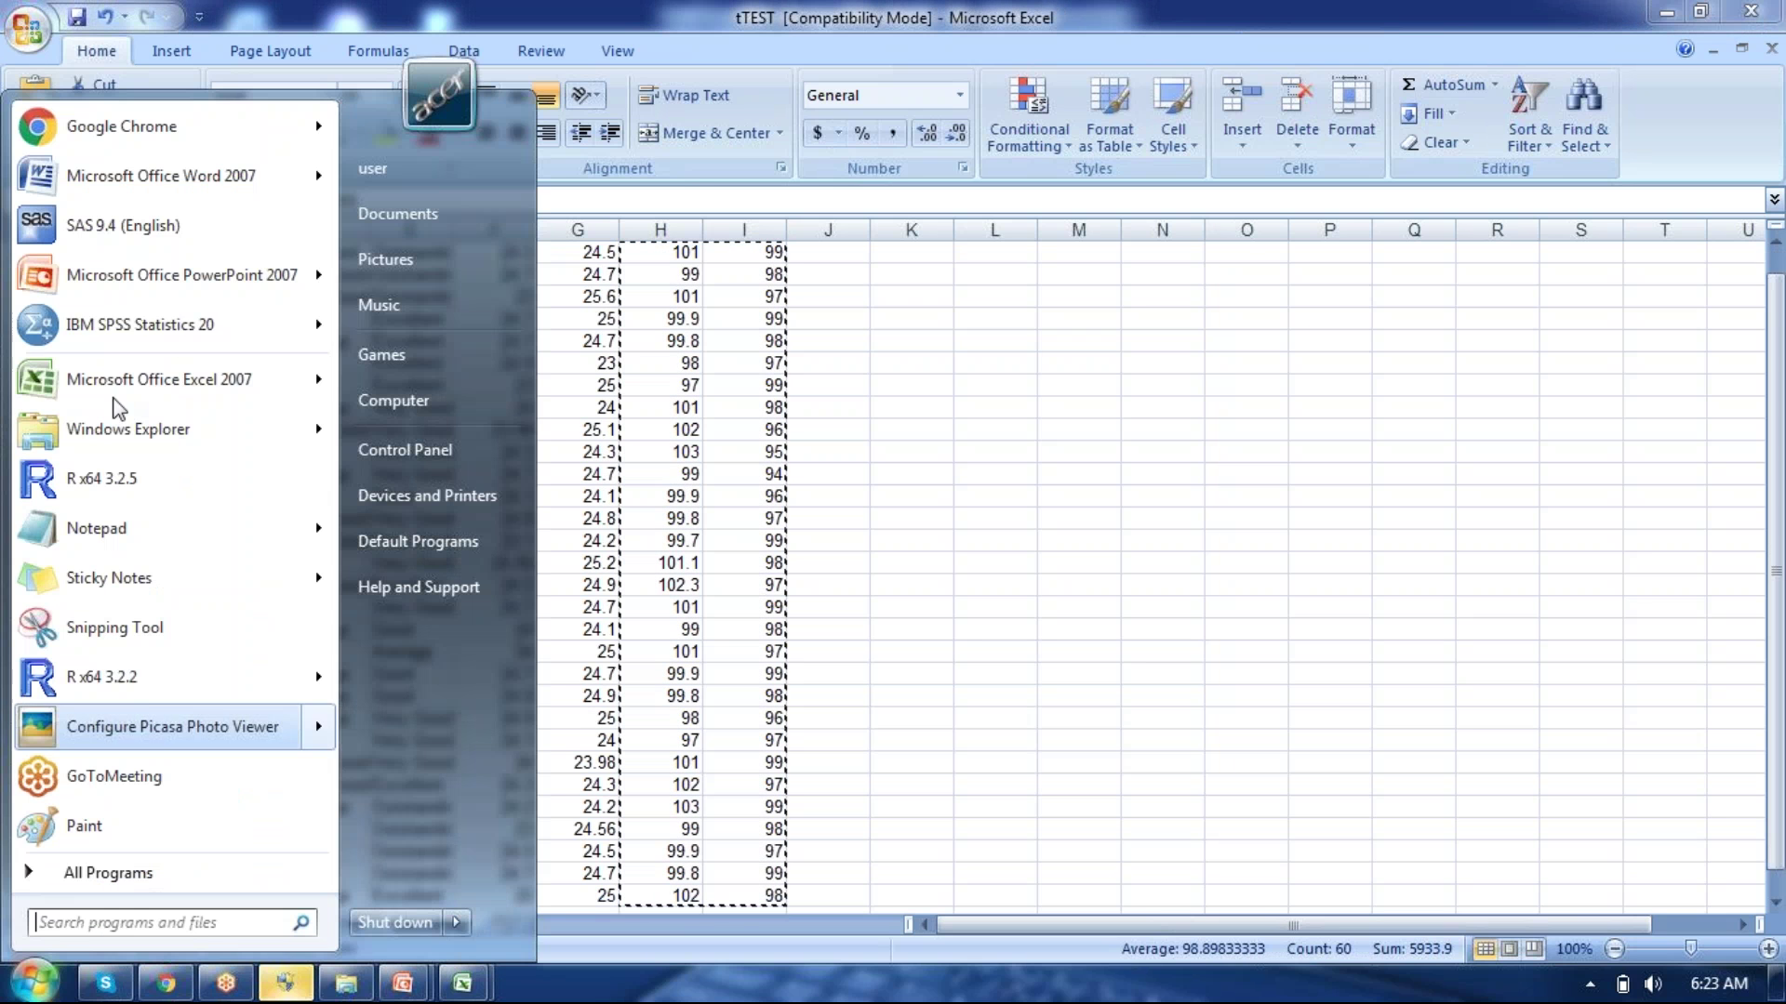
key(Escape)
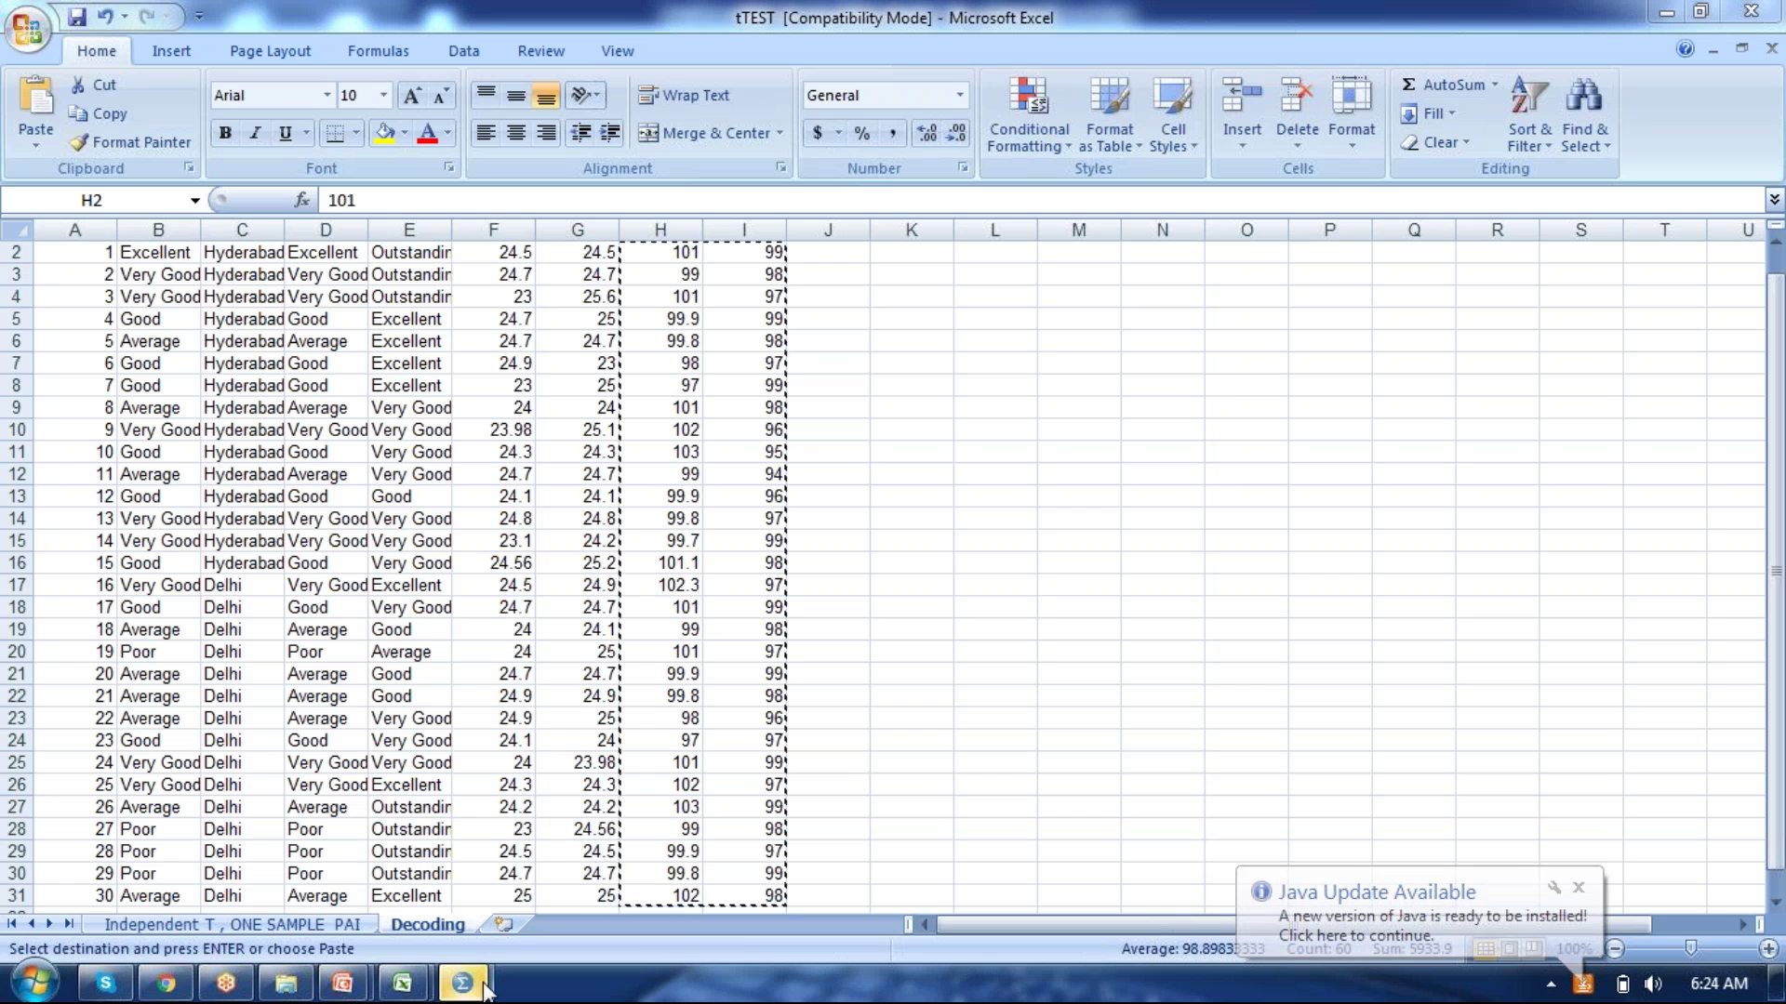
mouse_move(462, 983)
click(594, 906)
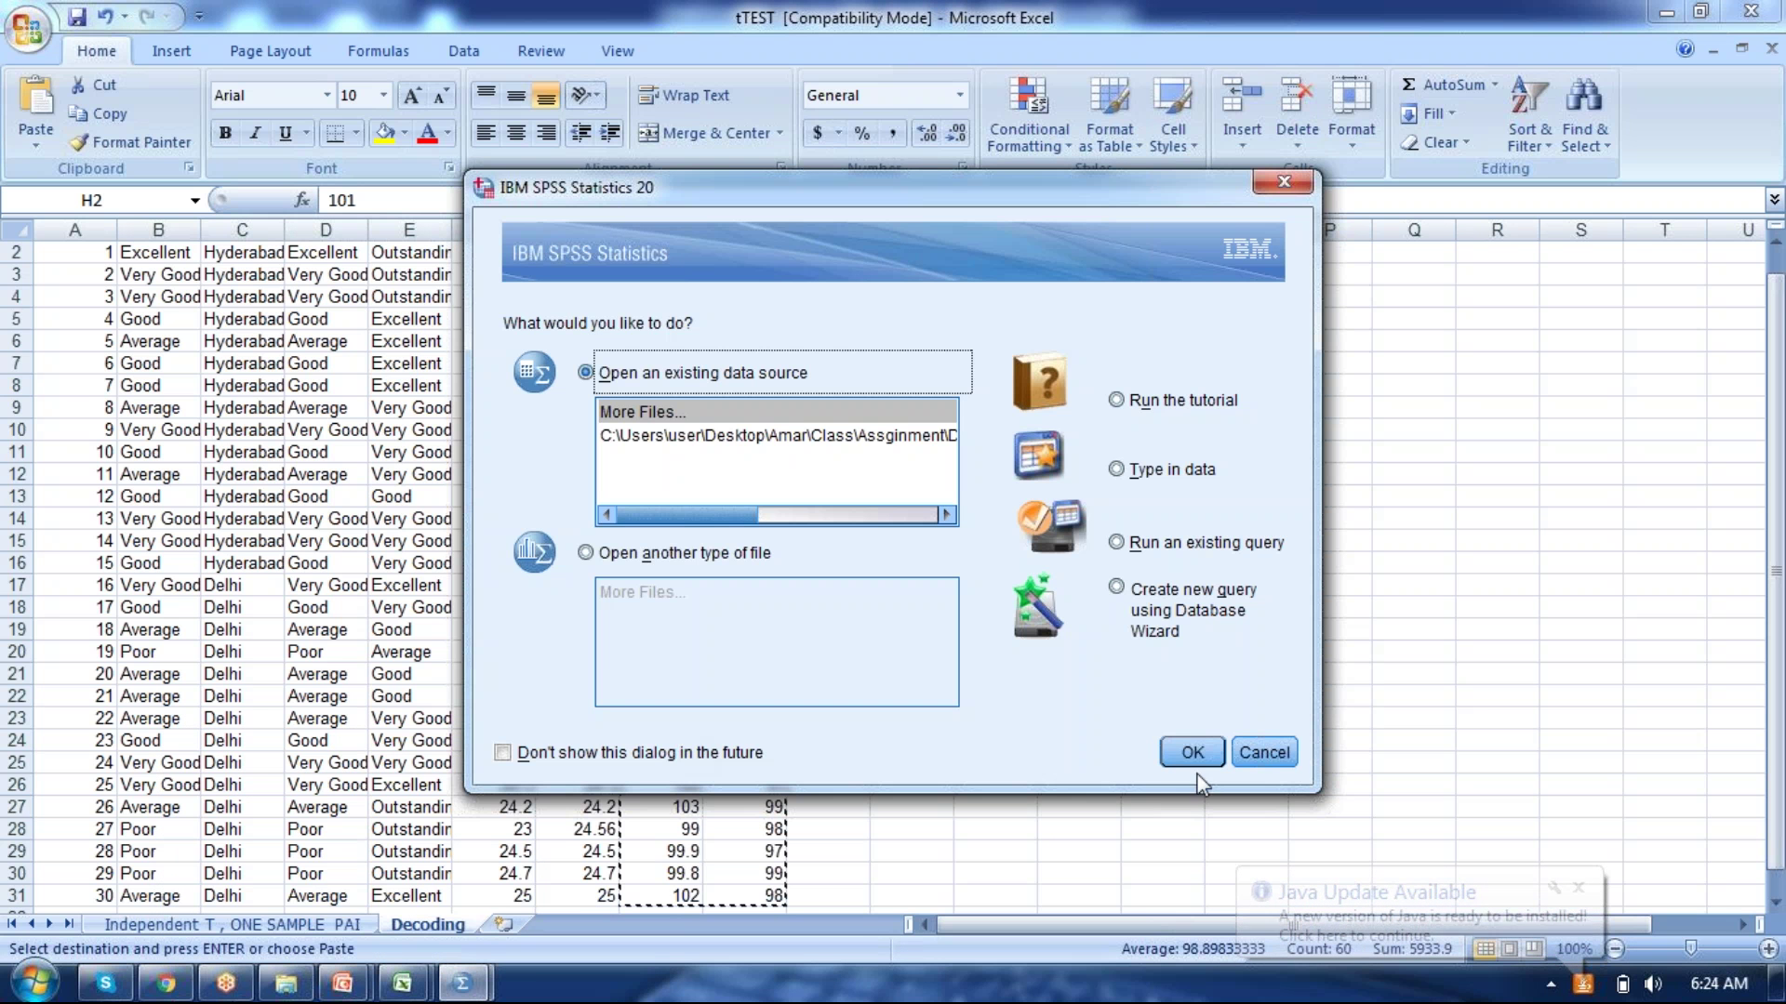
click(1279, 770)
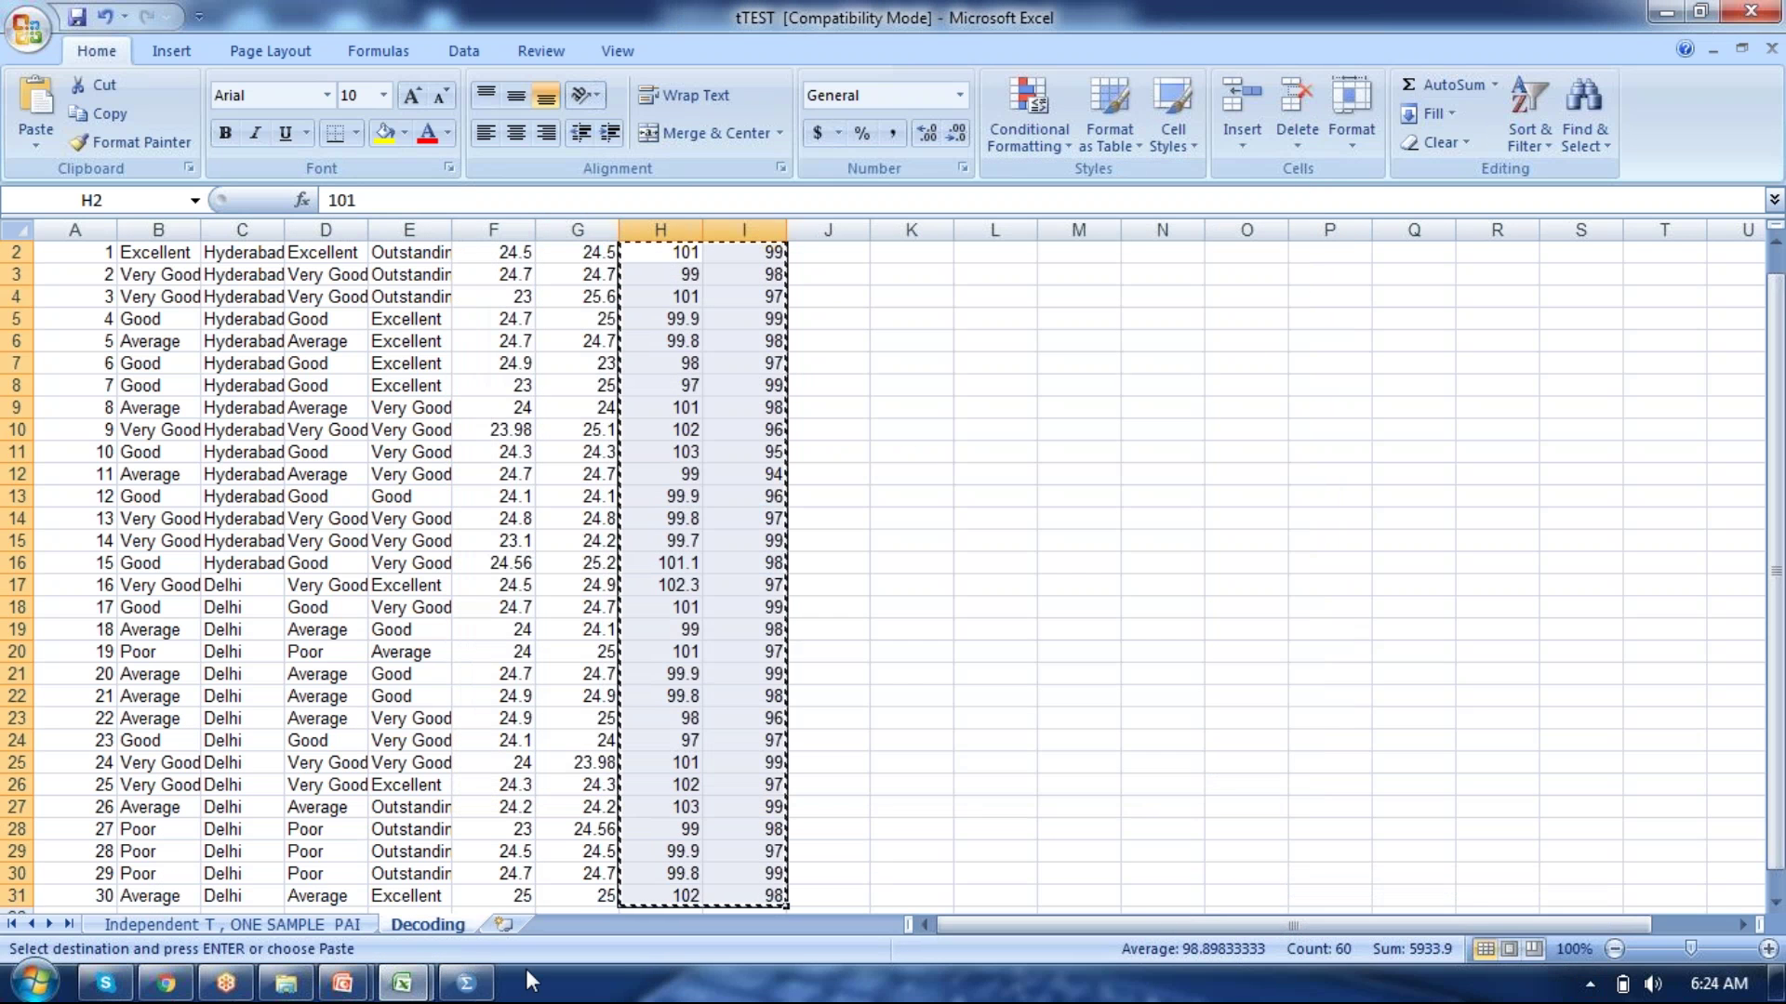
Paste the copied before and after values into the SPSS Data Editor, starting at row 1 of the first column.
click(465, 986)
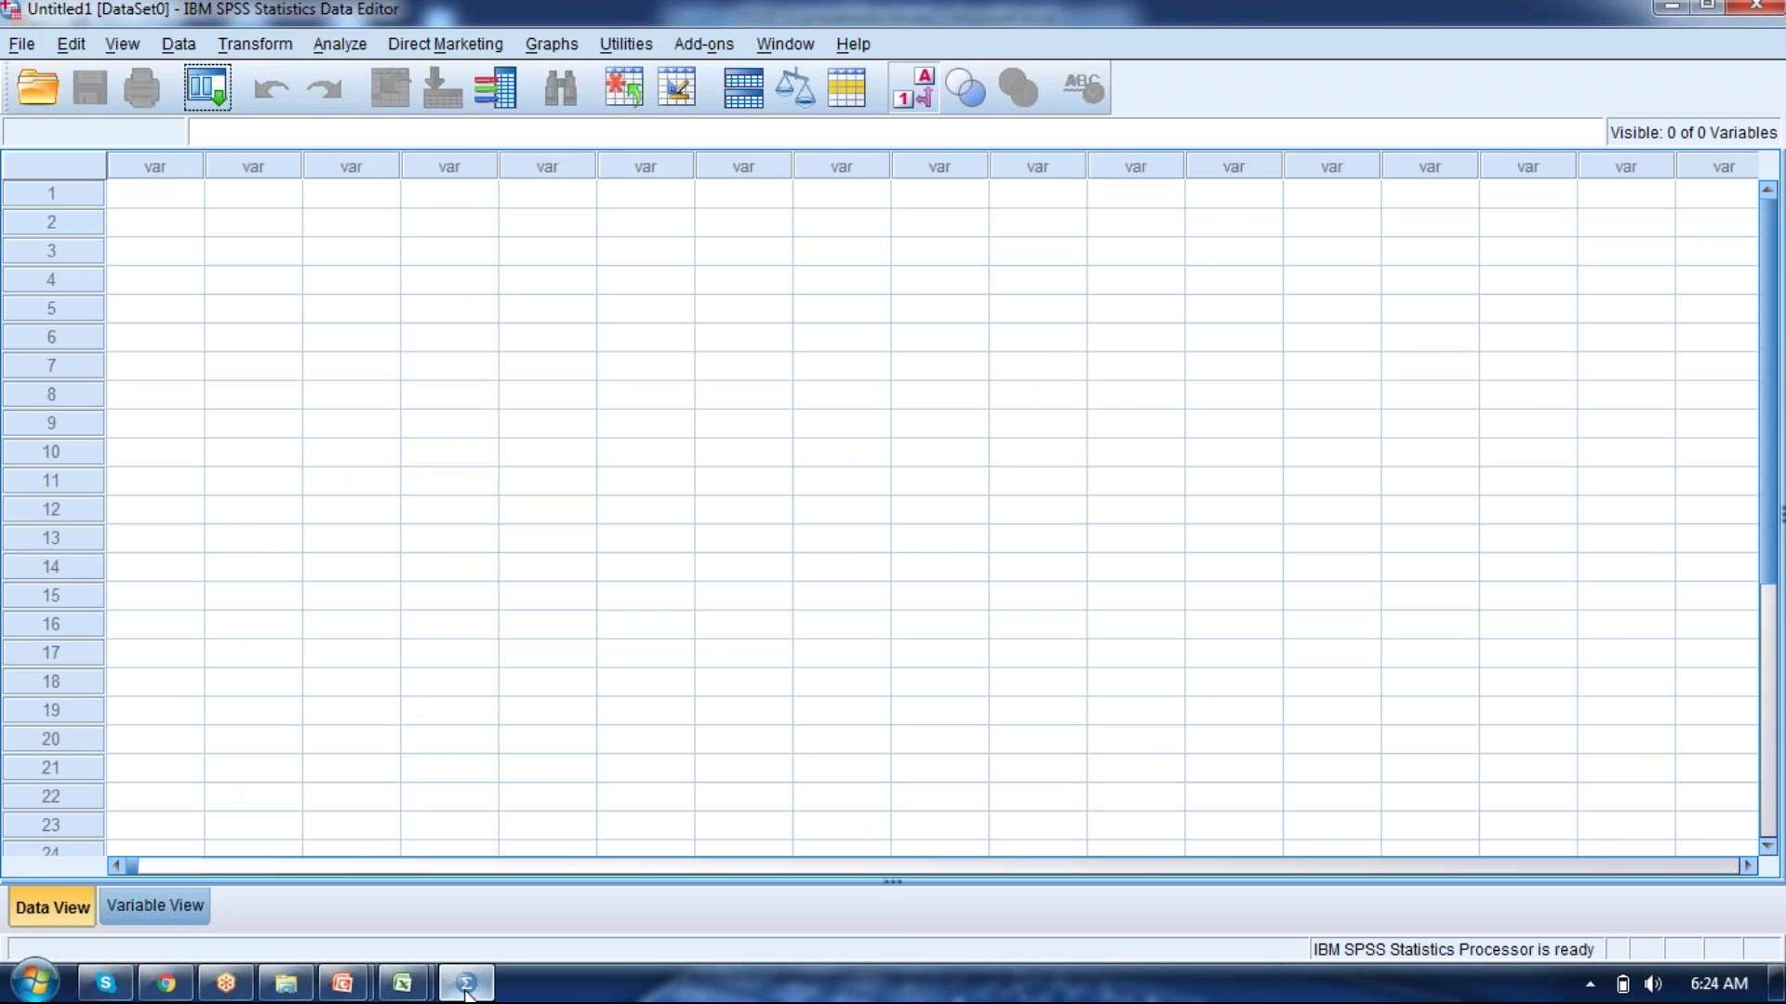
click(173, 205)
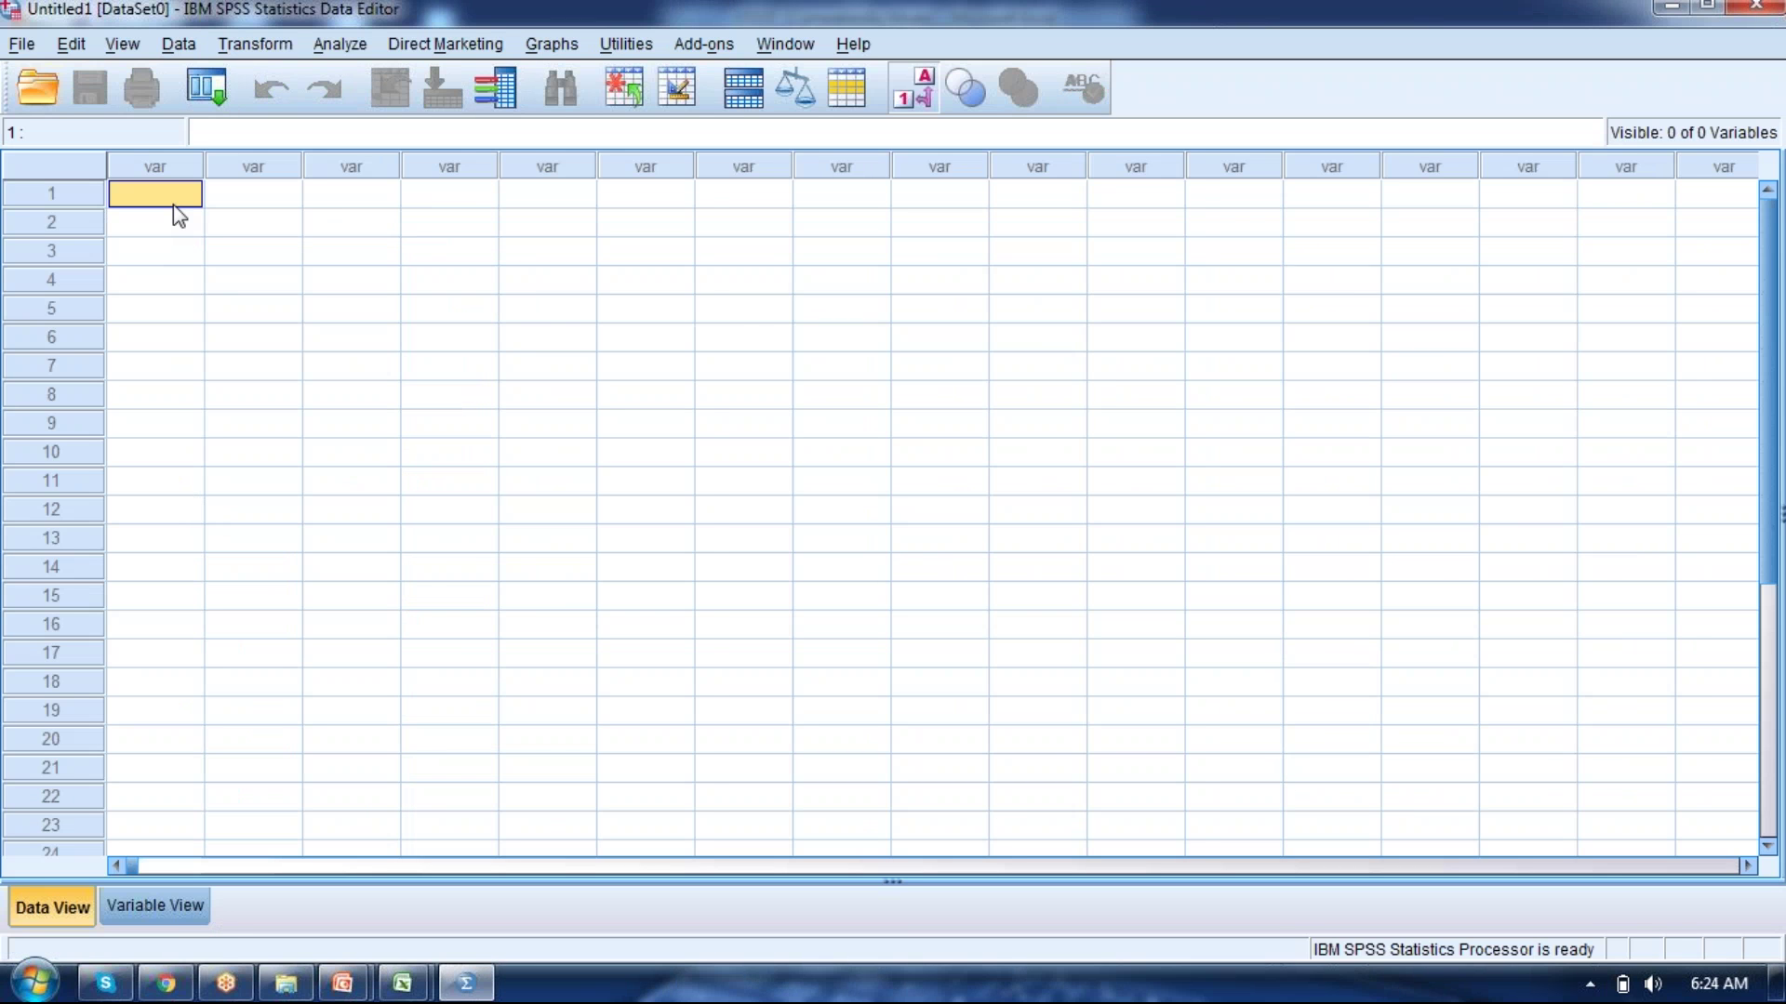
key(ctrl+v)
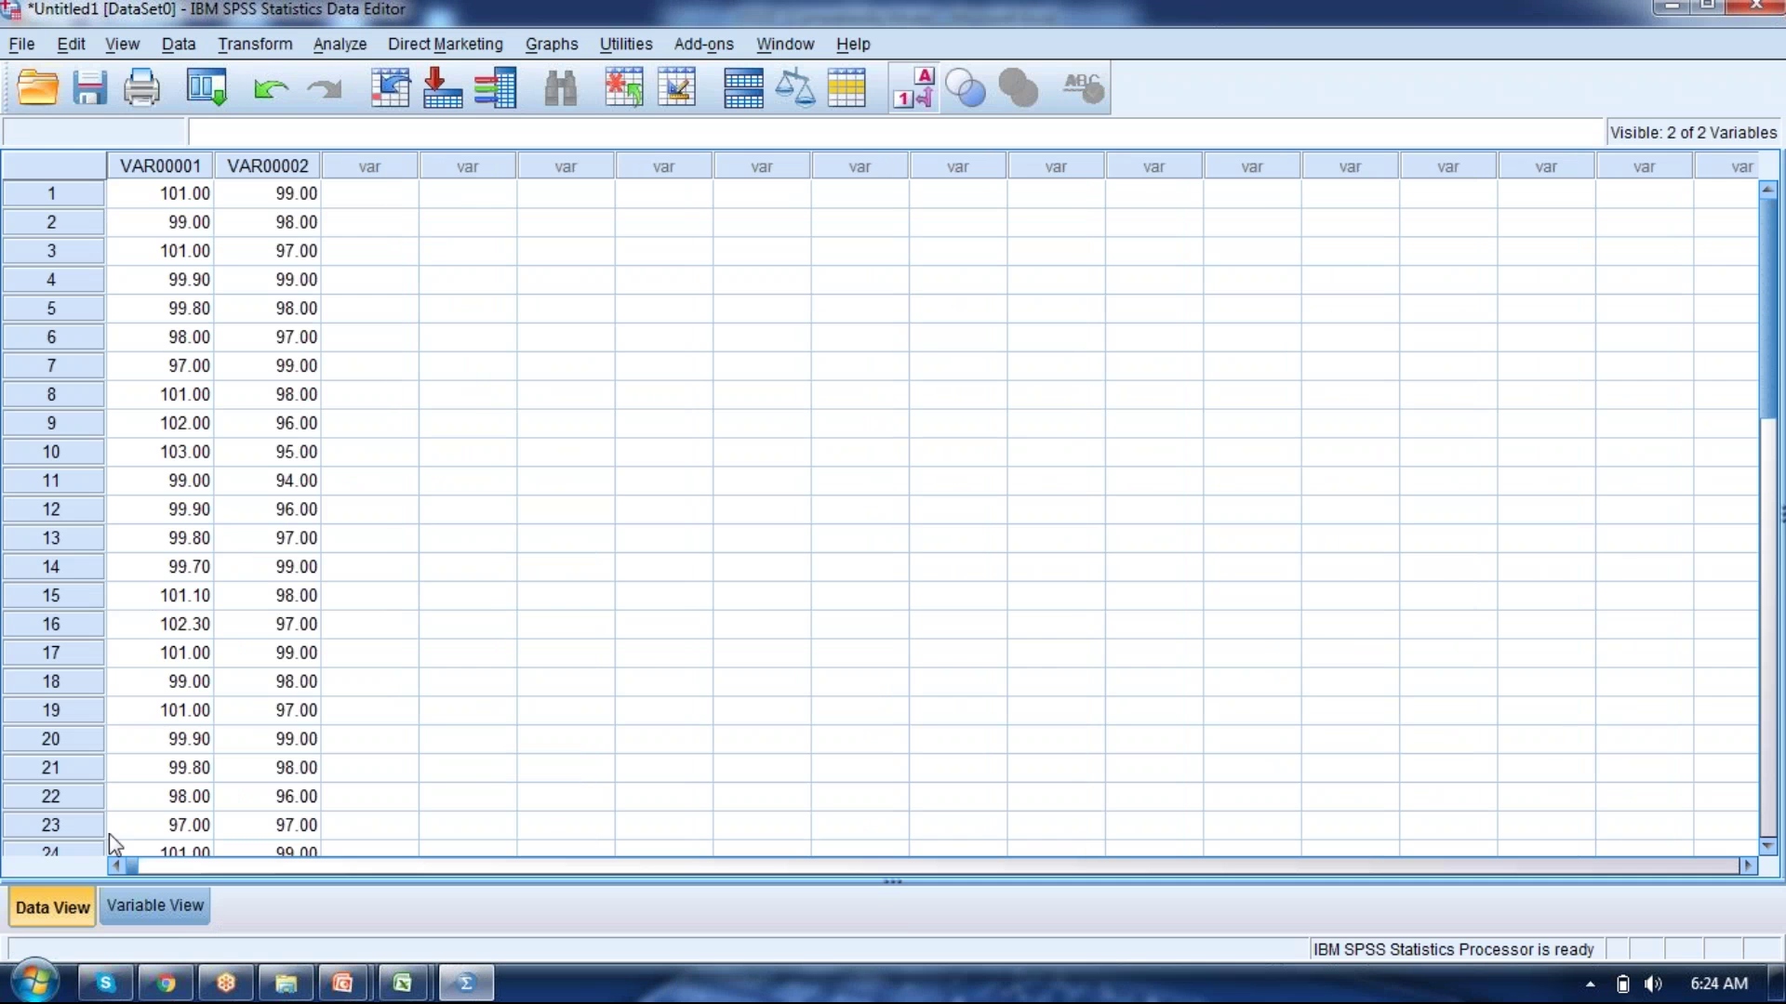
Set the measurement level of VAR00001 and VAR00002 to Scale and return to the data grid.
click(155, 906)
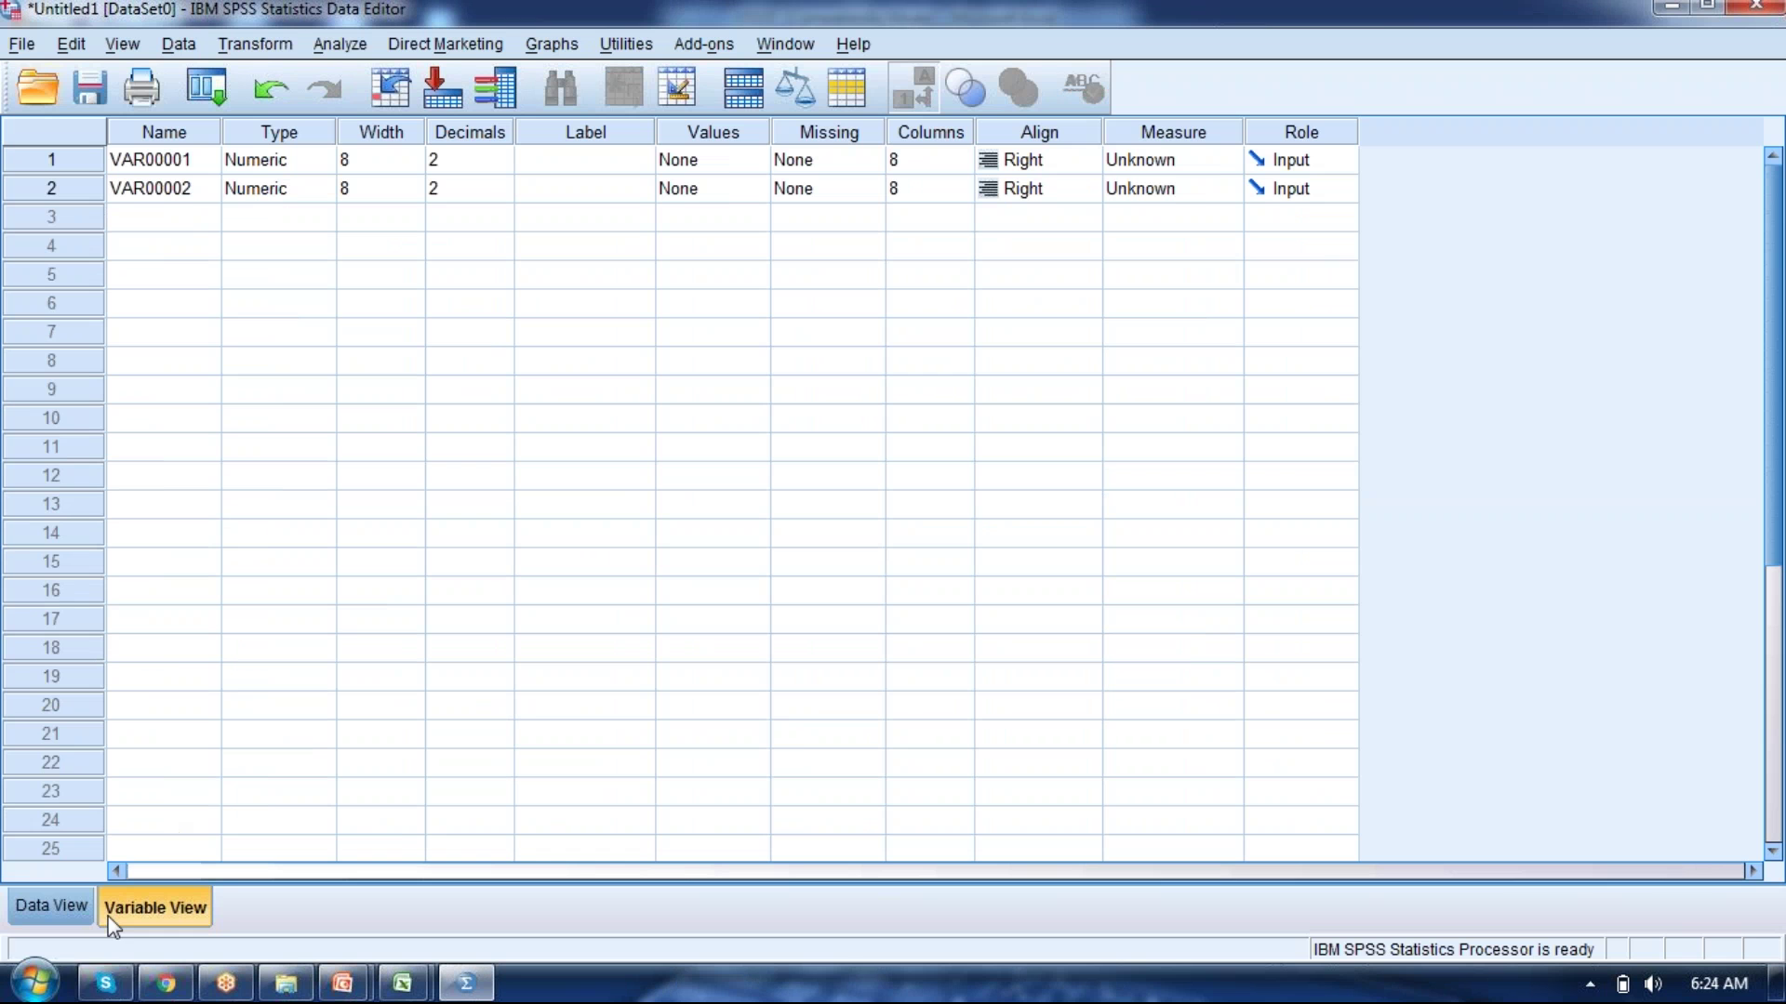
click(1148, 168)
click(1153, 189)
click(1153, 198)
click(1153, 207)
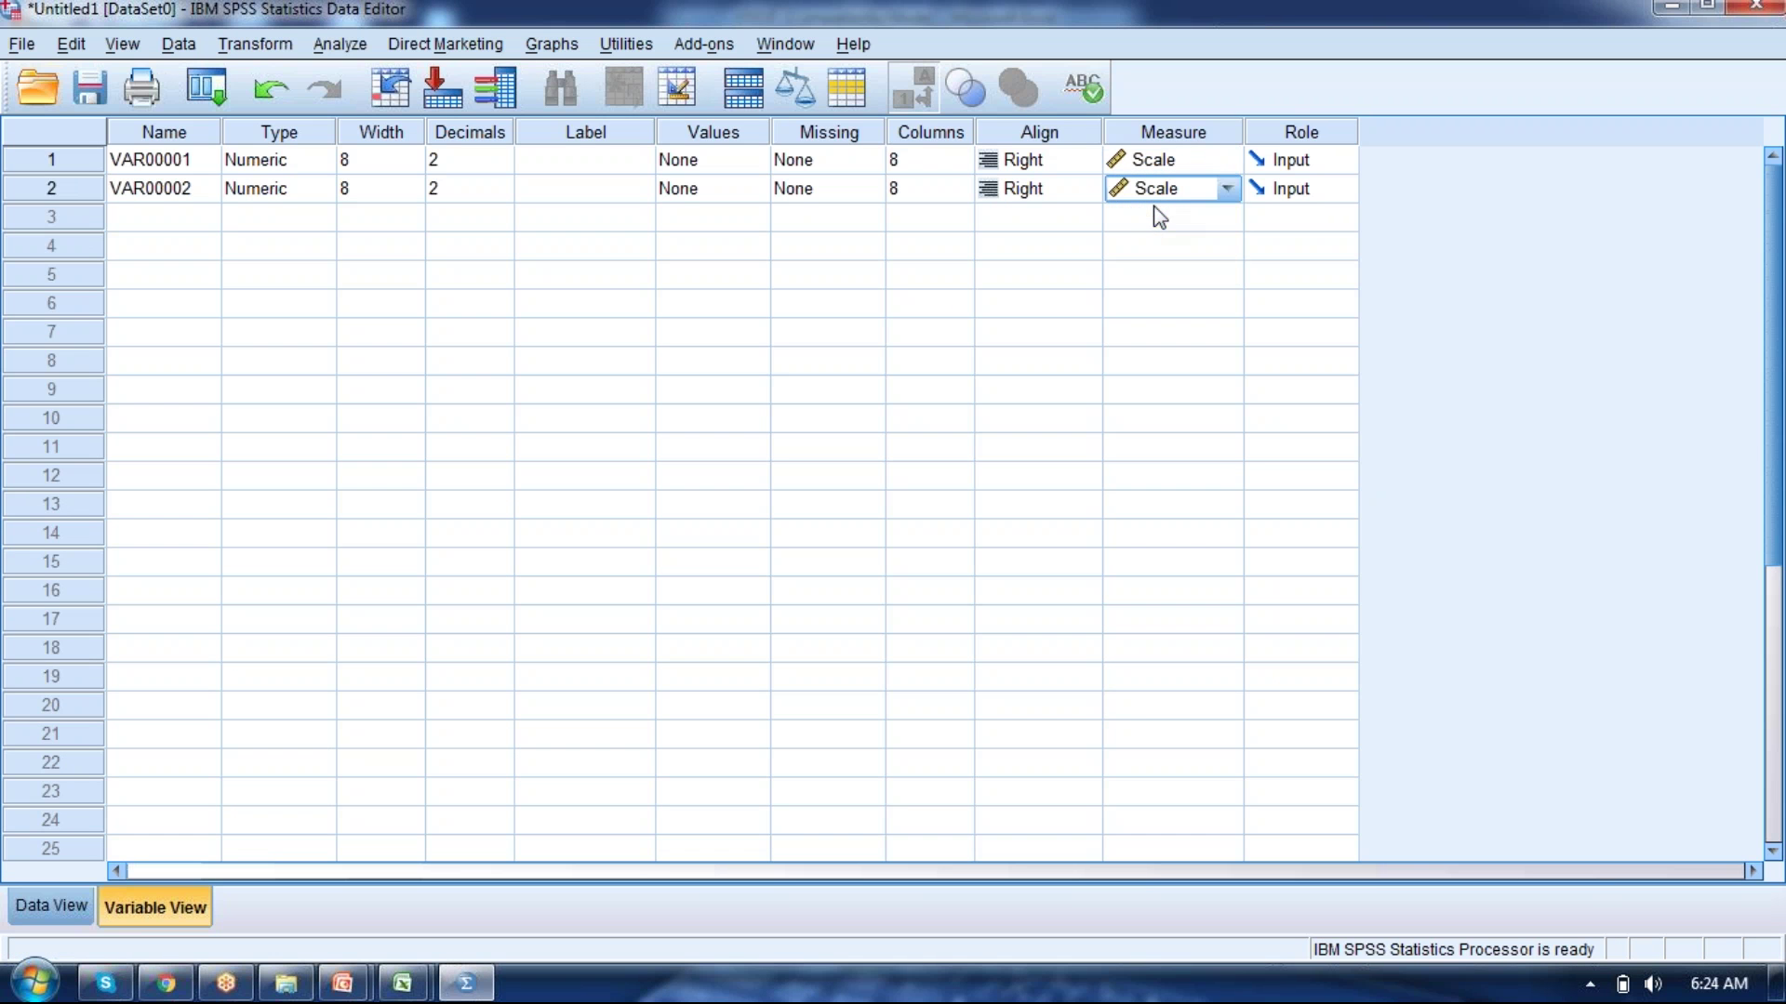
click(41, 909)
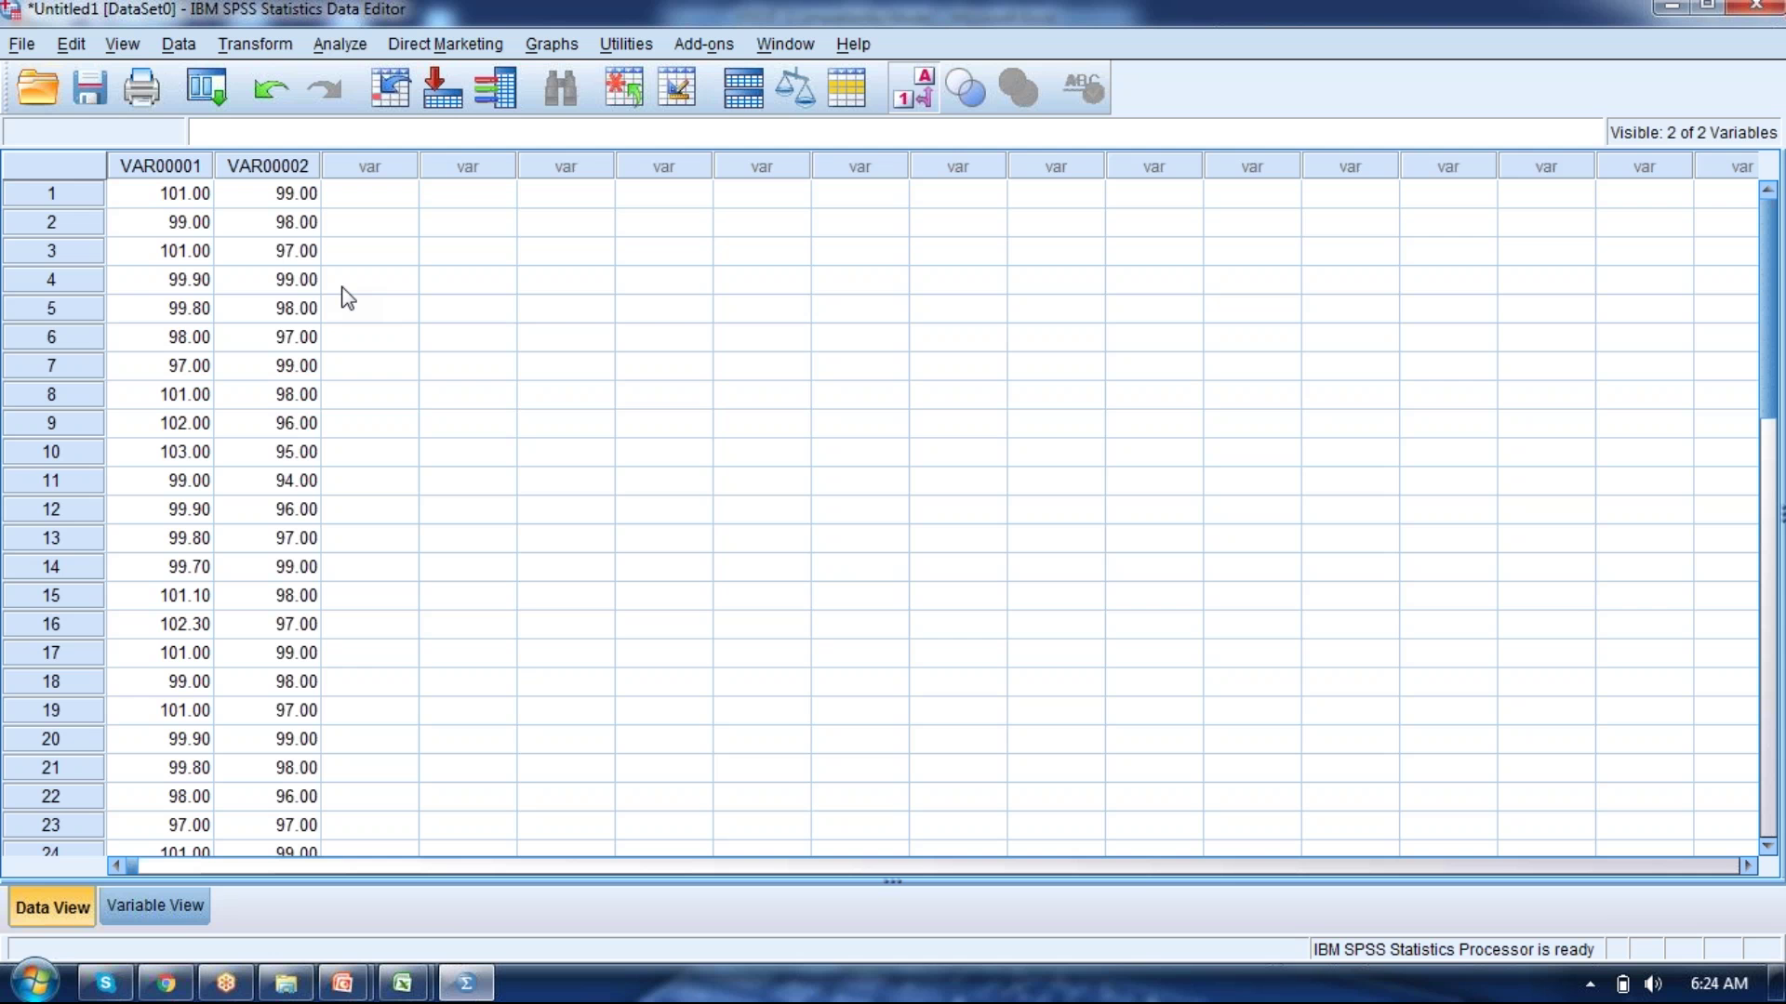
Switch to the tTEST workbook in Excel and enter the note "Before cro temp> after cro temp" in cell L10.
key(alt+Tab)
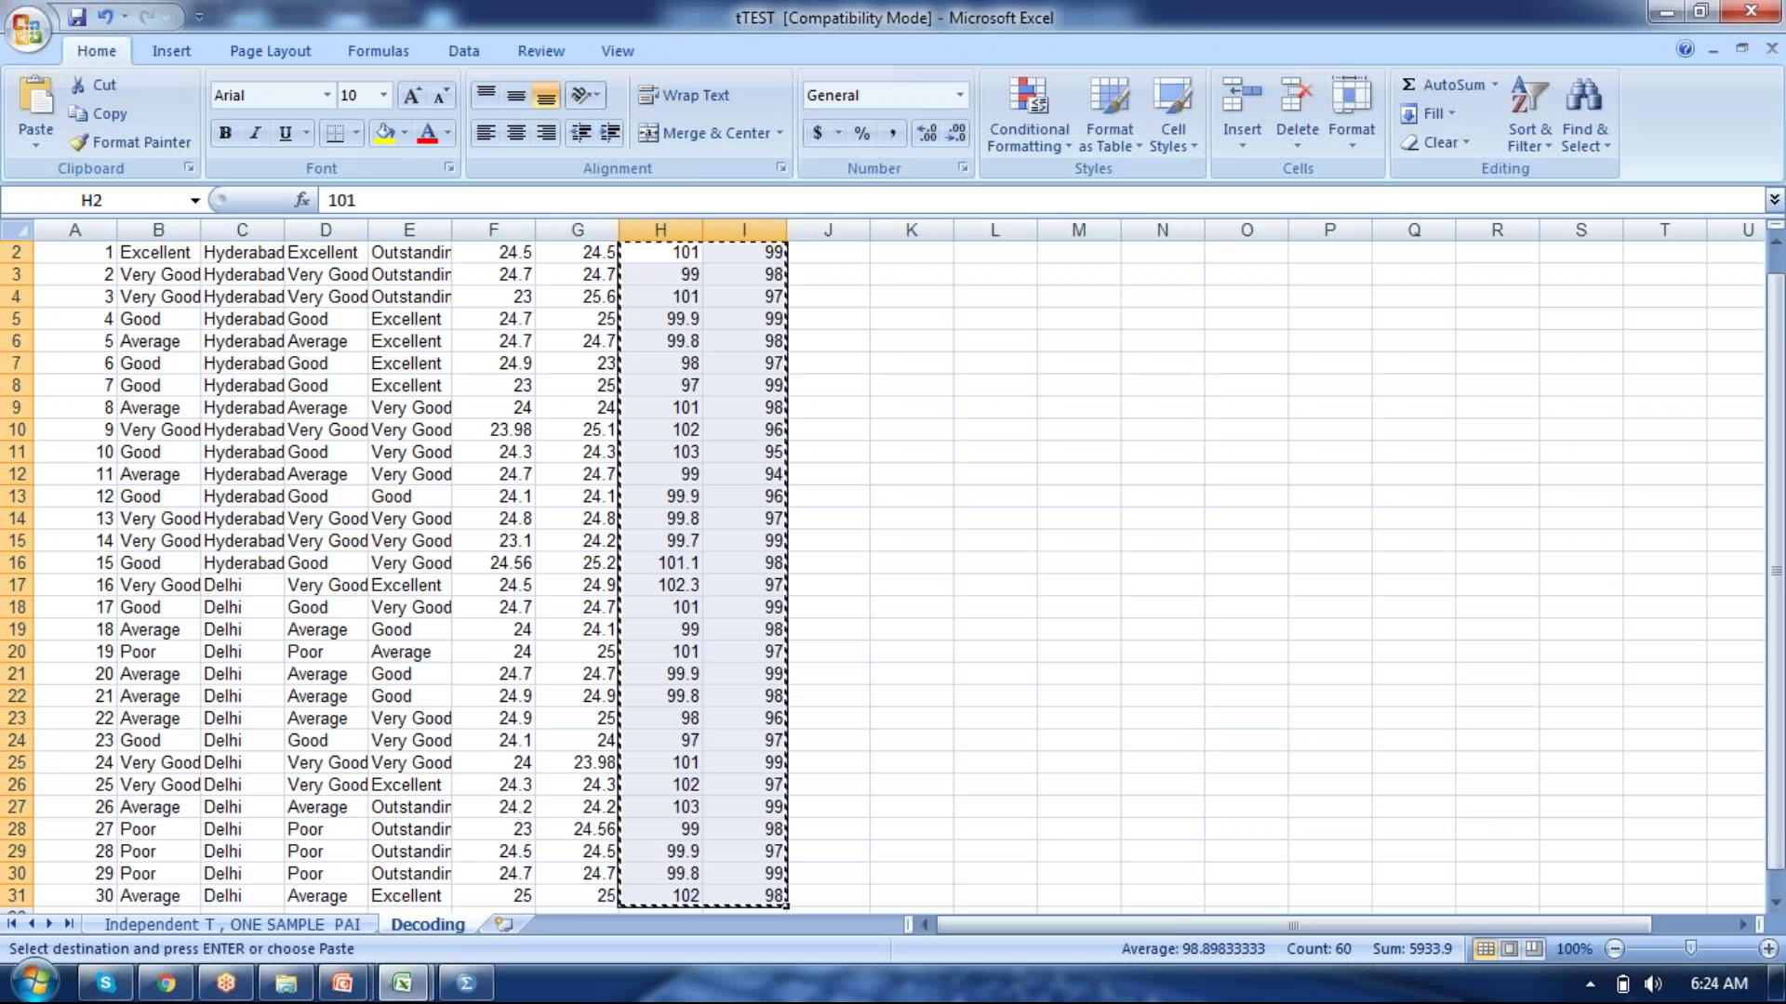
click(965, 423)
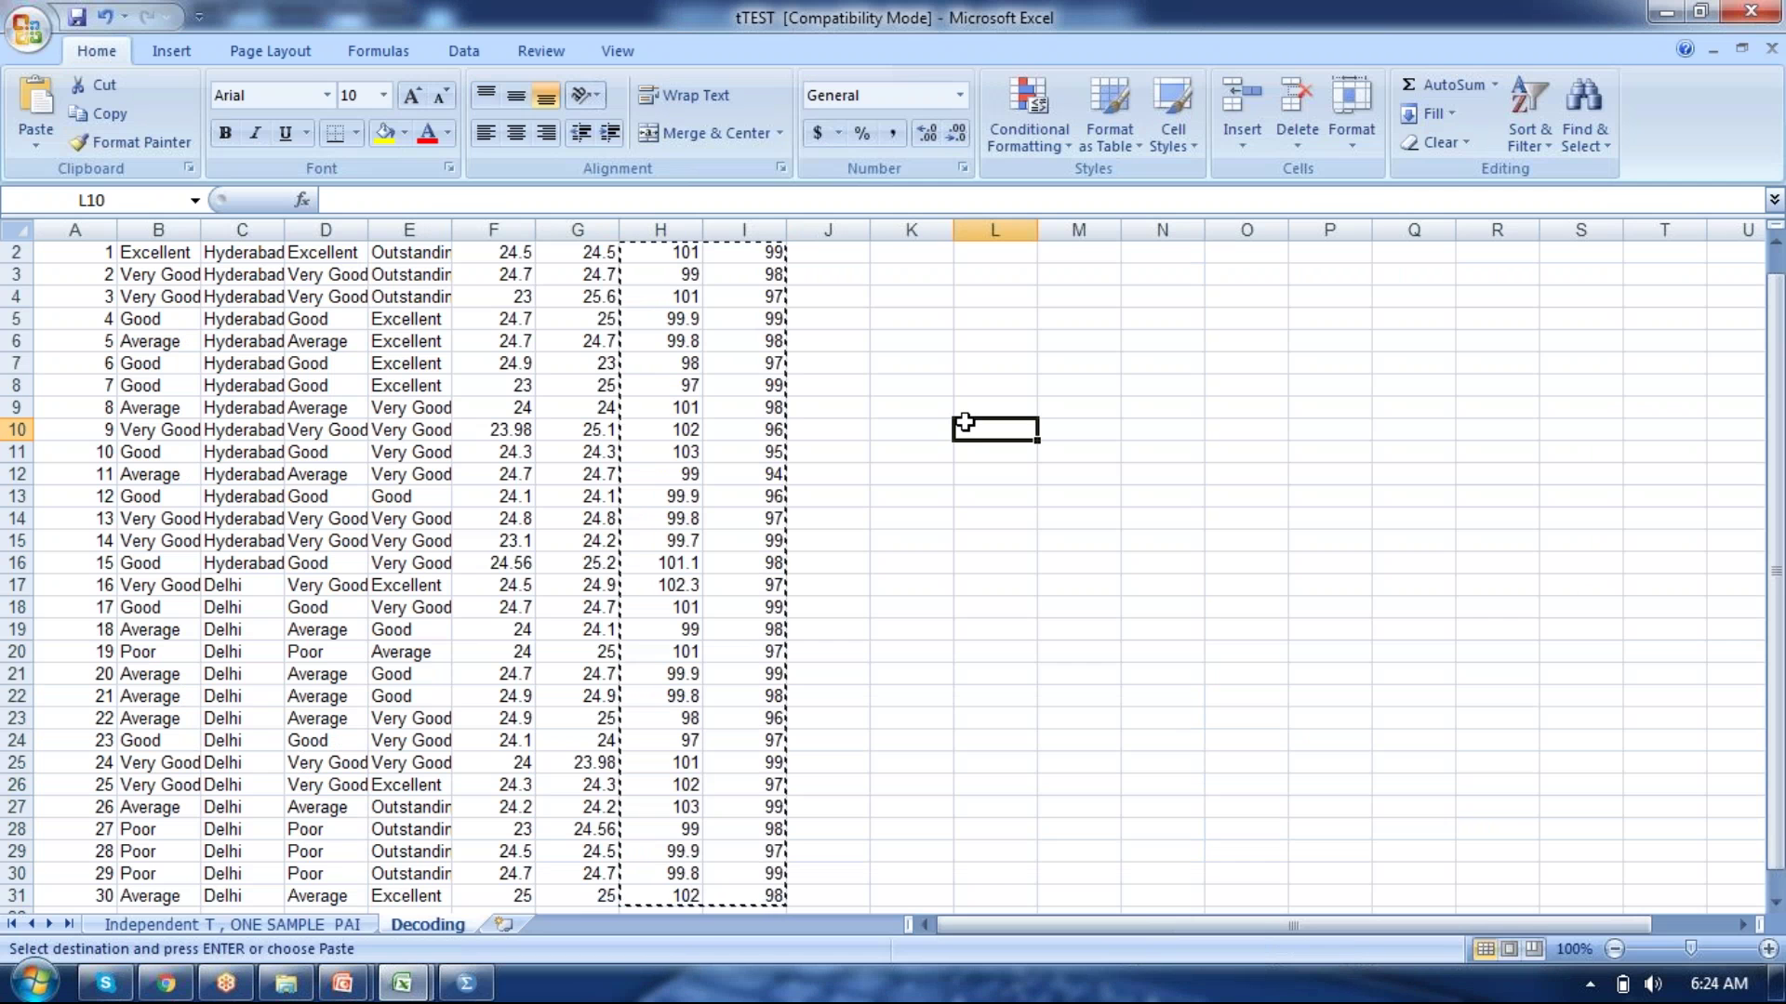
text(Before cro temp)
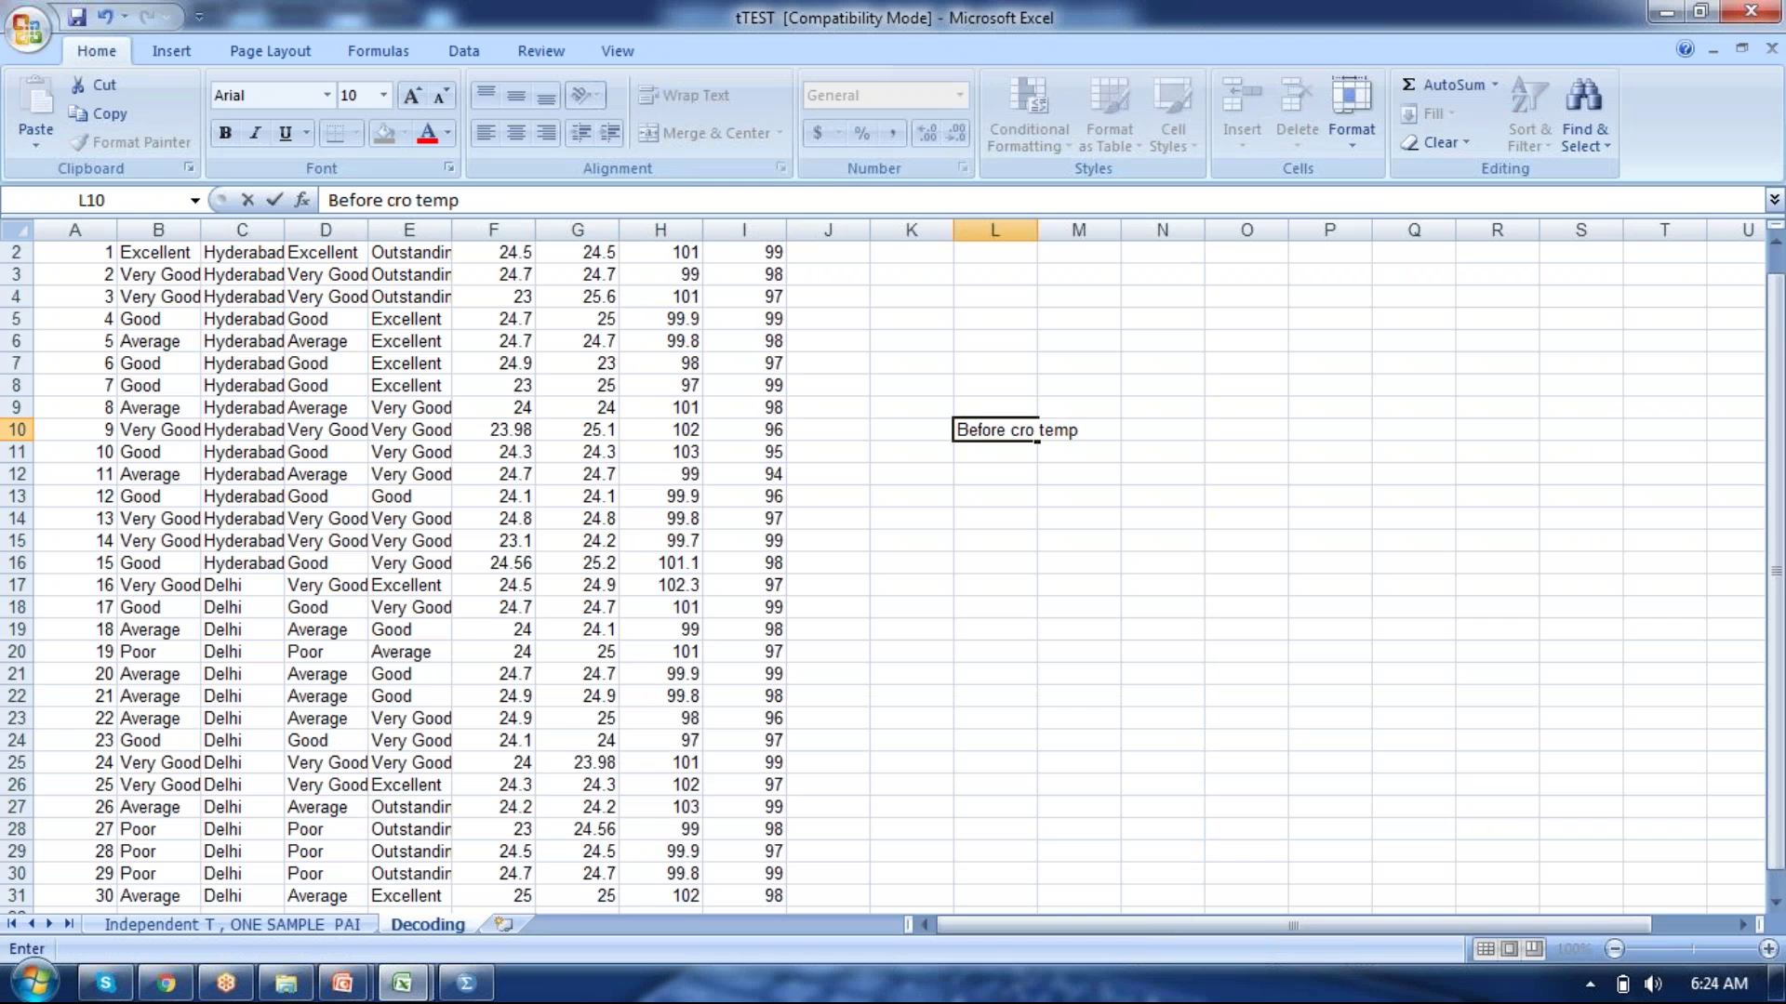
text(> after cro temp)
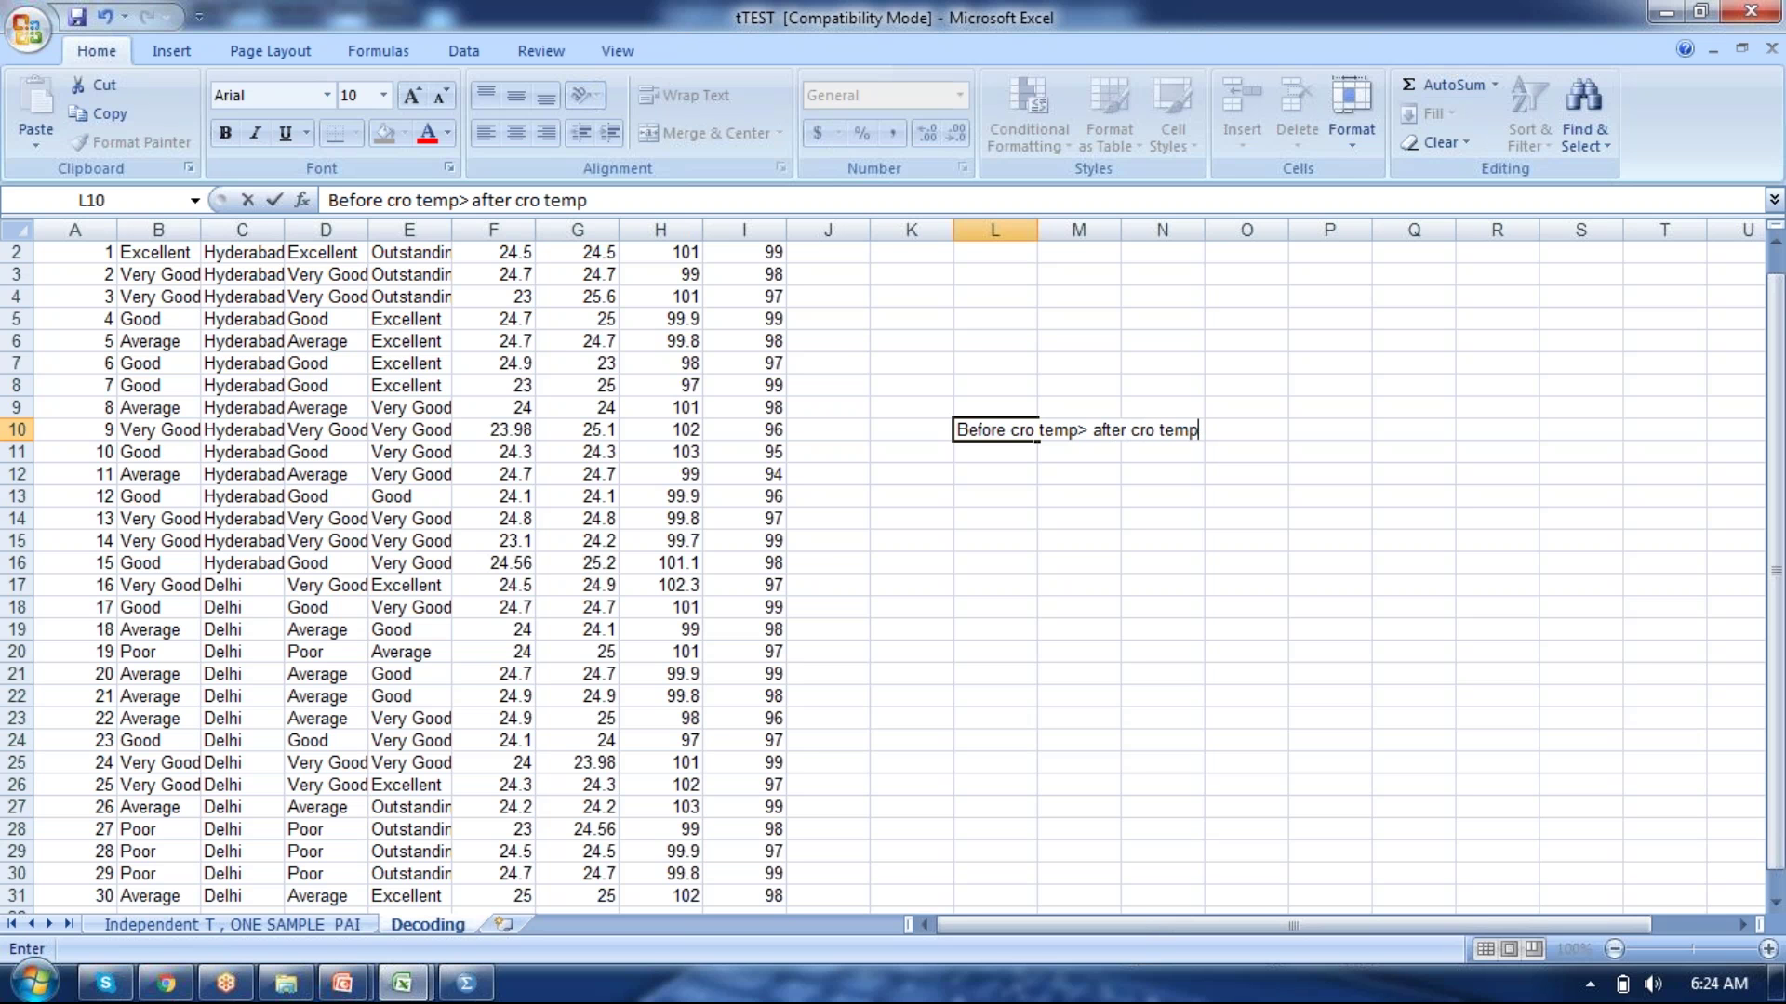
key(Left)
key(Right)
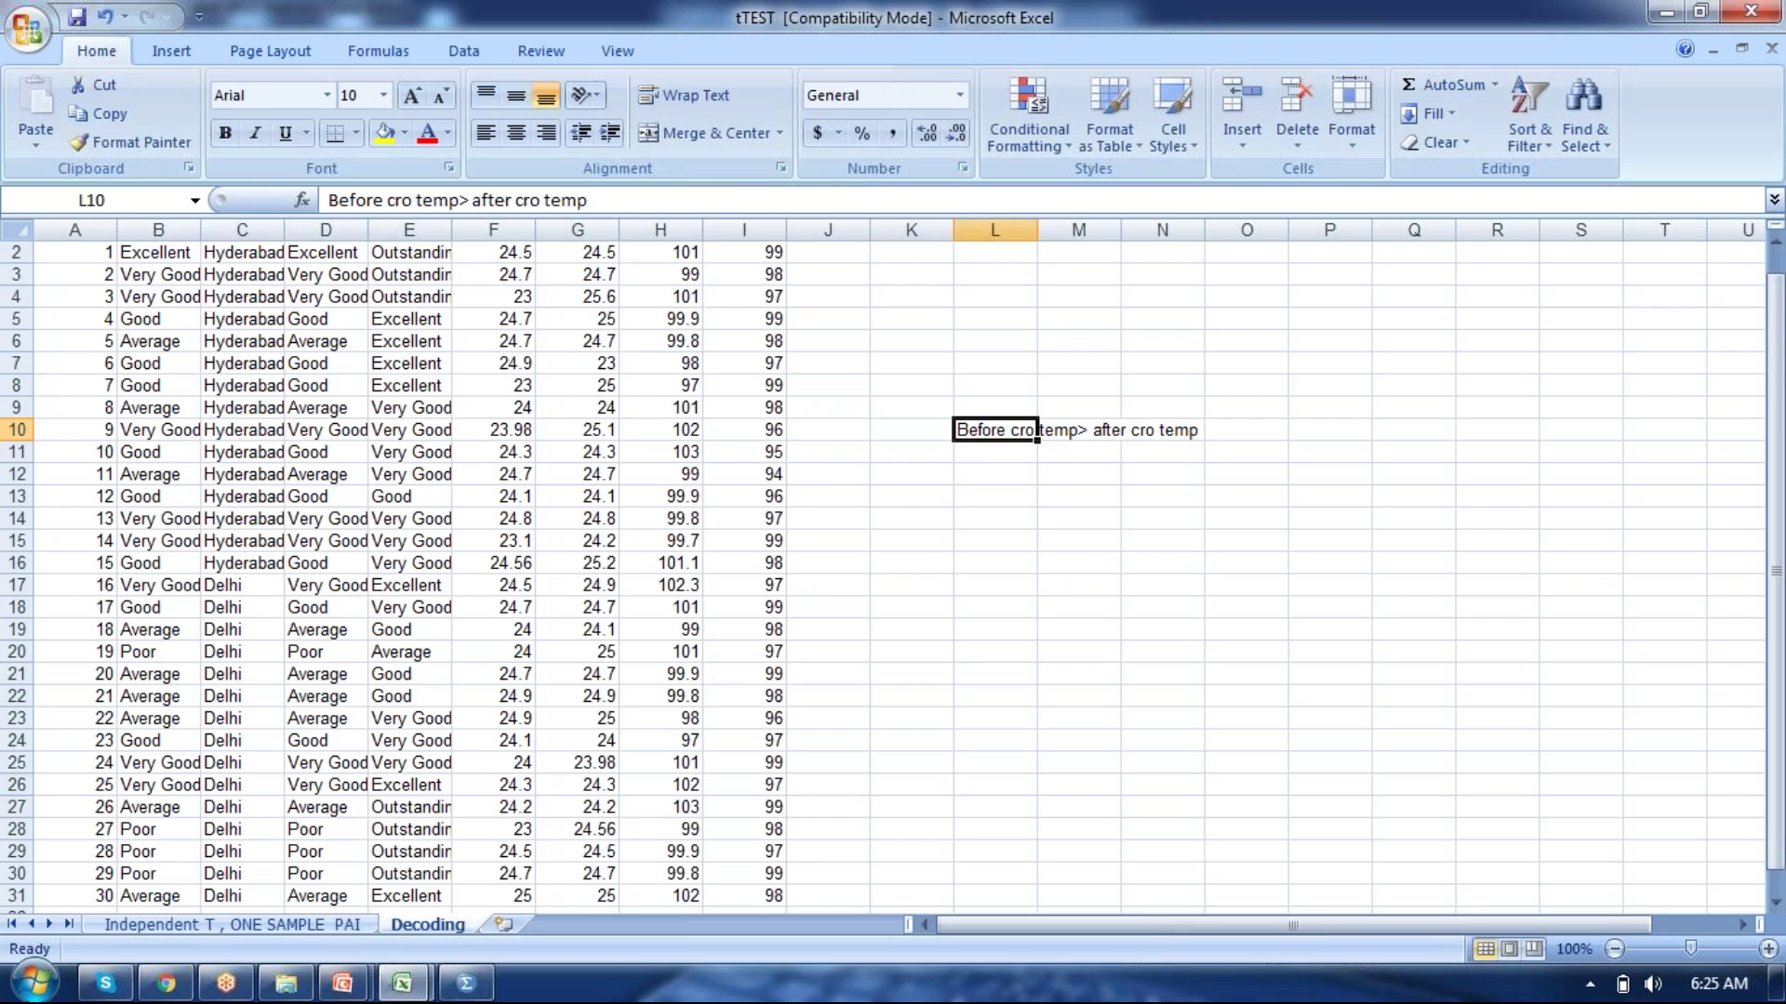
key(alt+Tab)
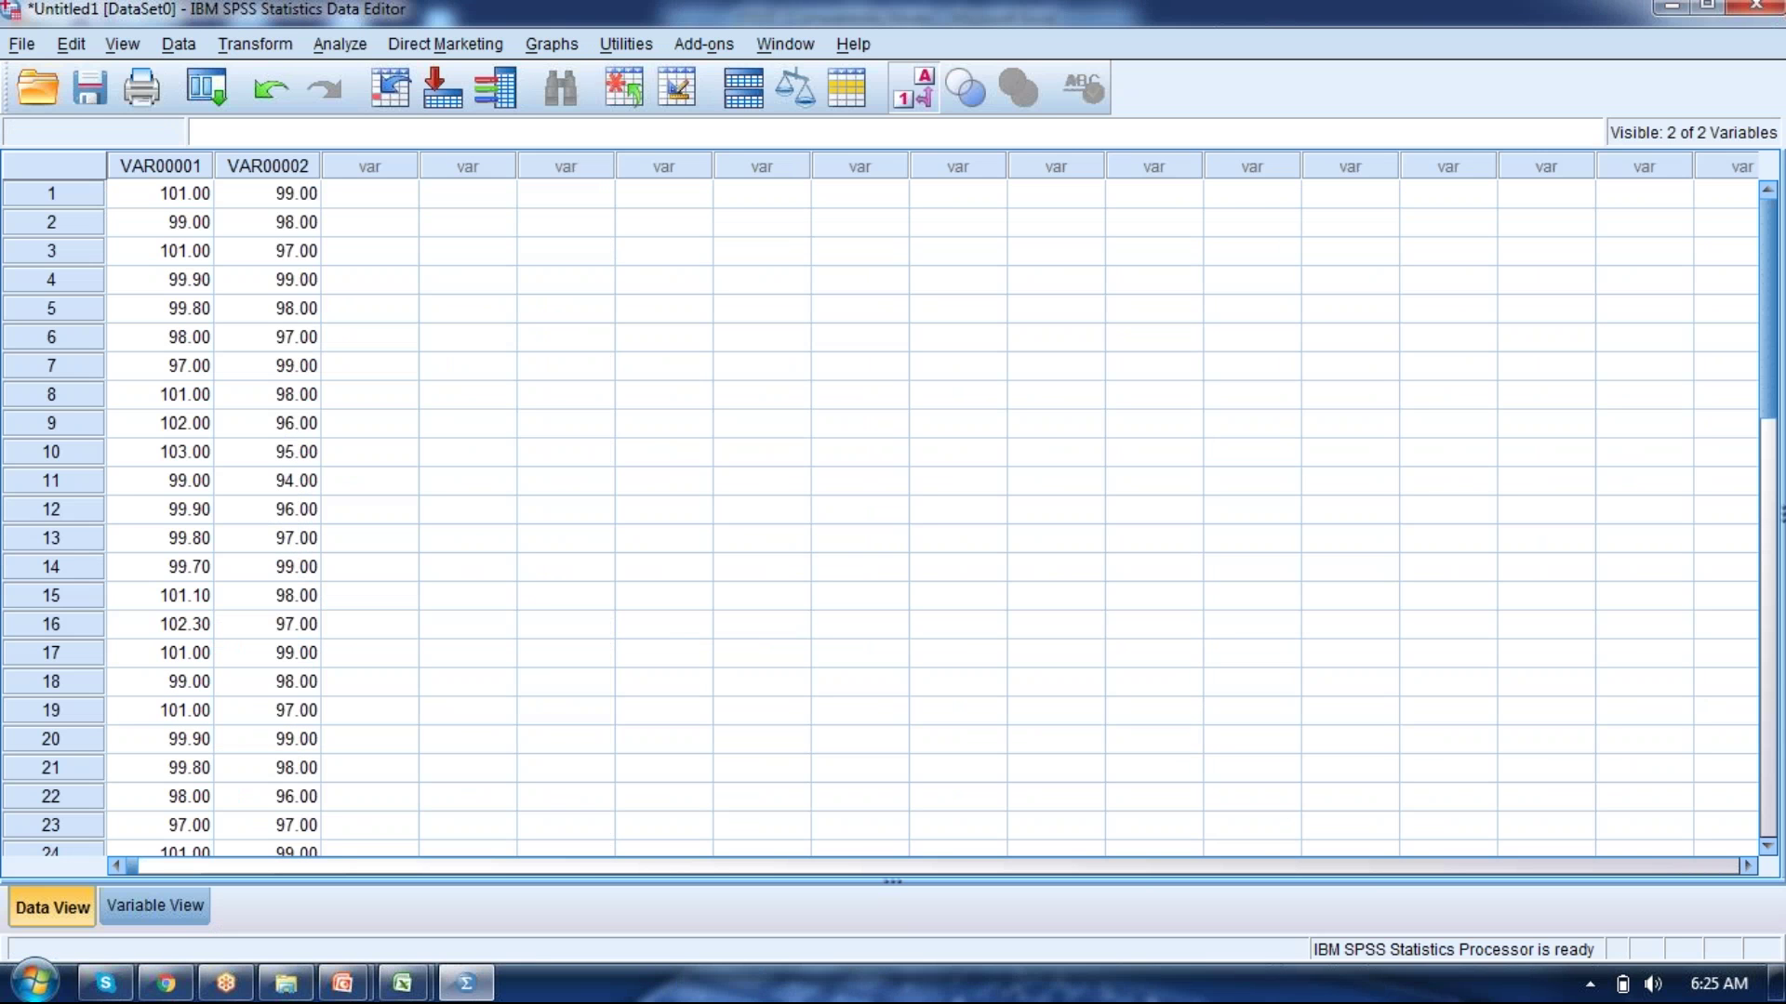
click(356, 44)
mouse_move(402, 168)
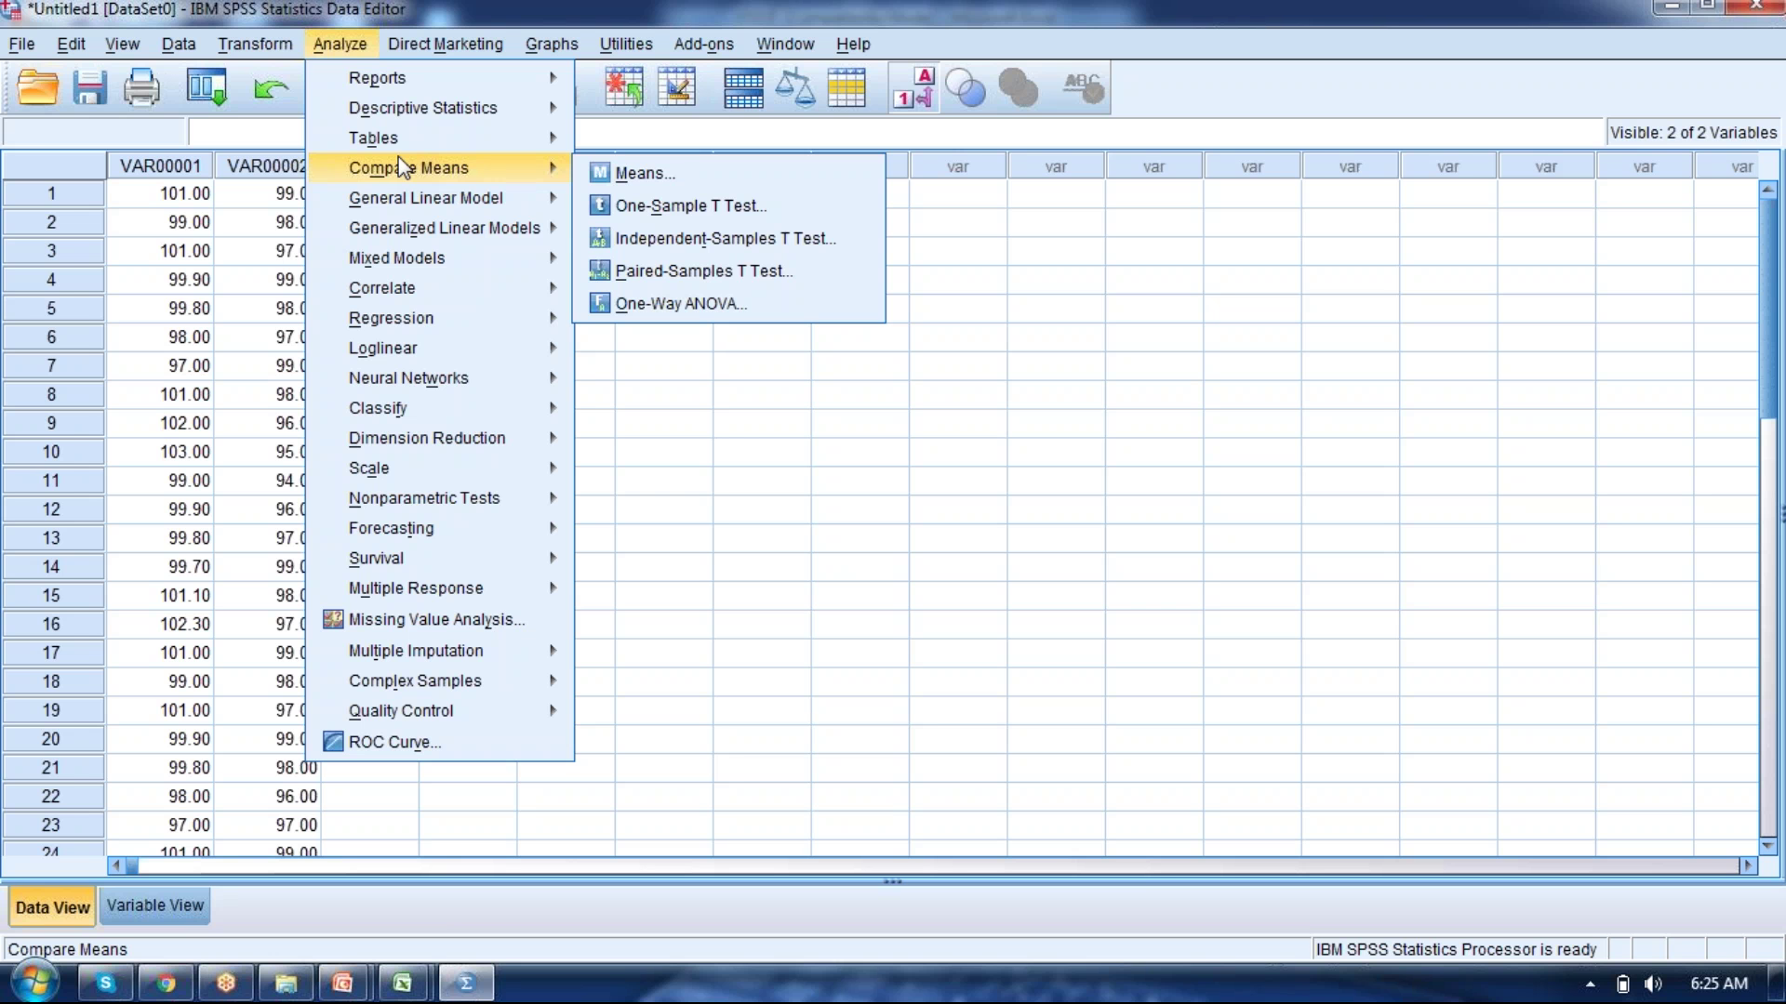
click(718, 458)
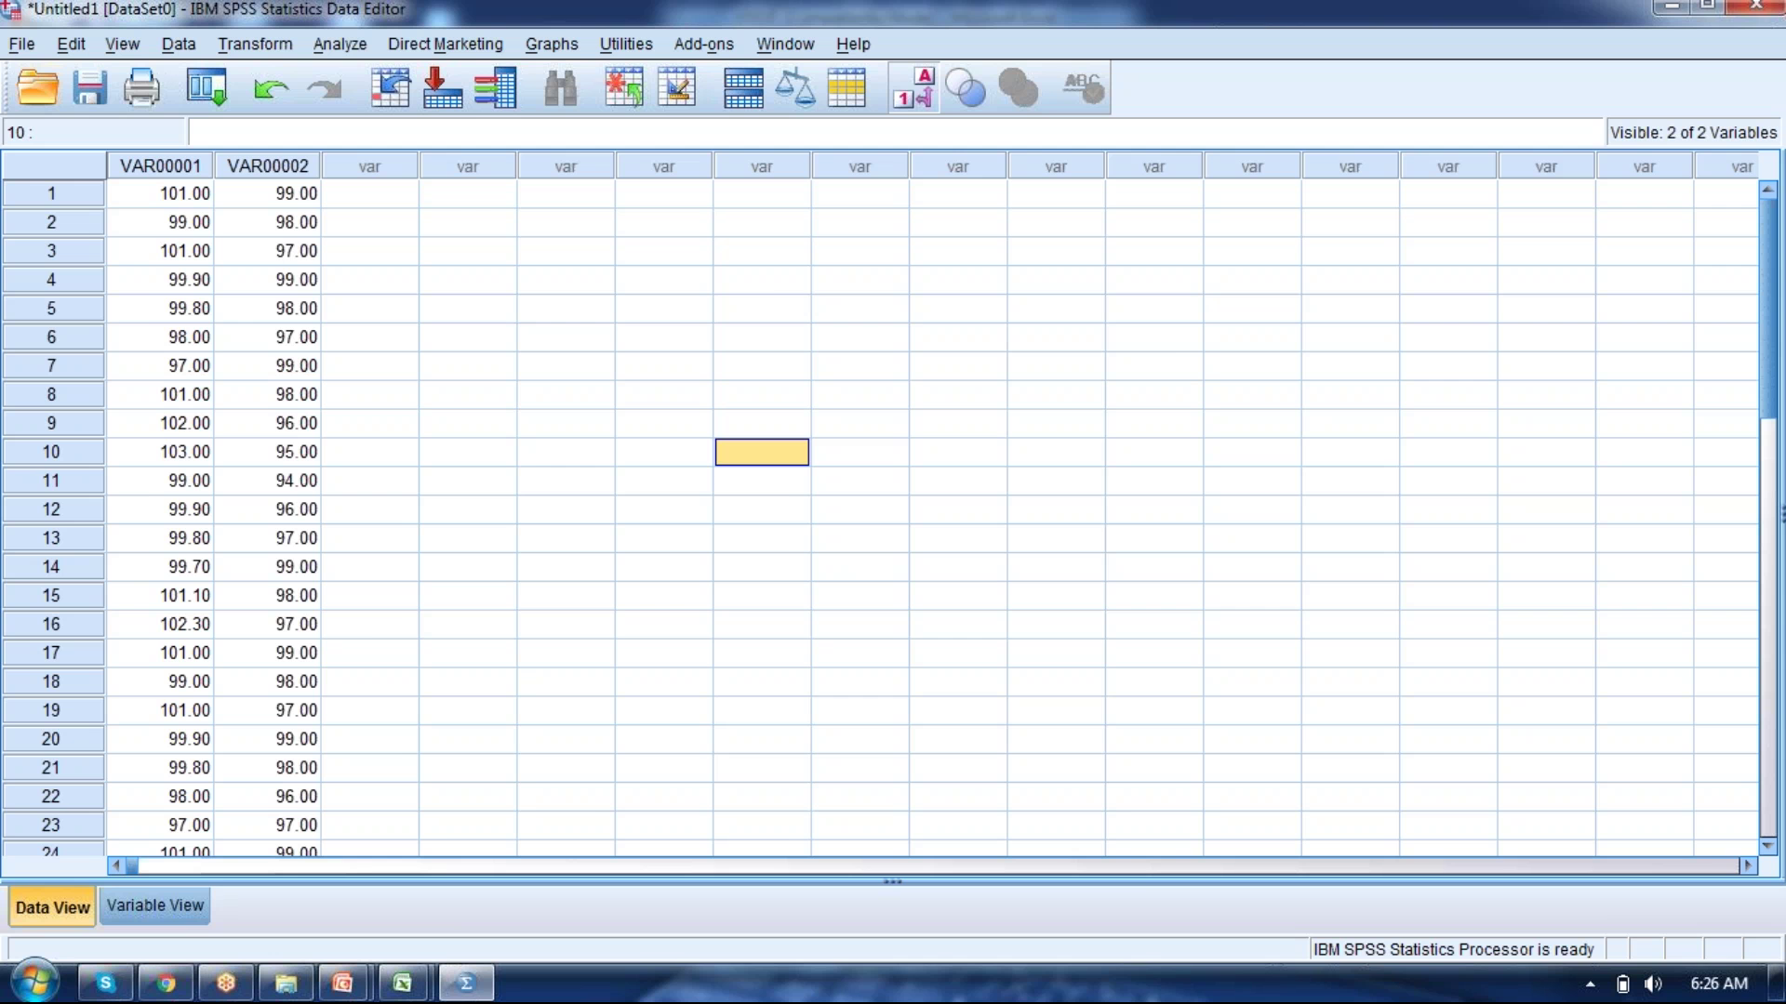
key(alt+Tab)
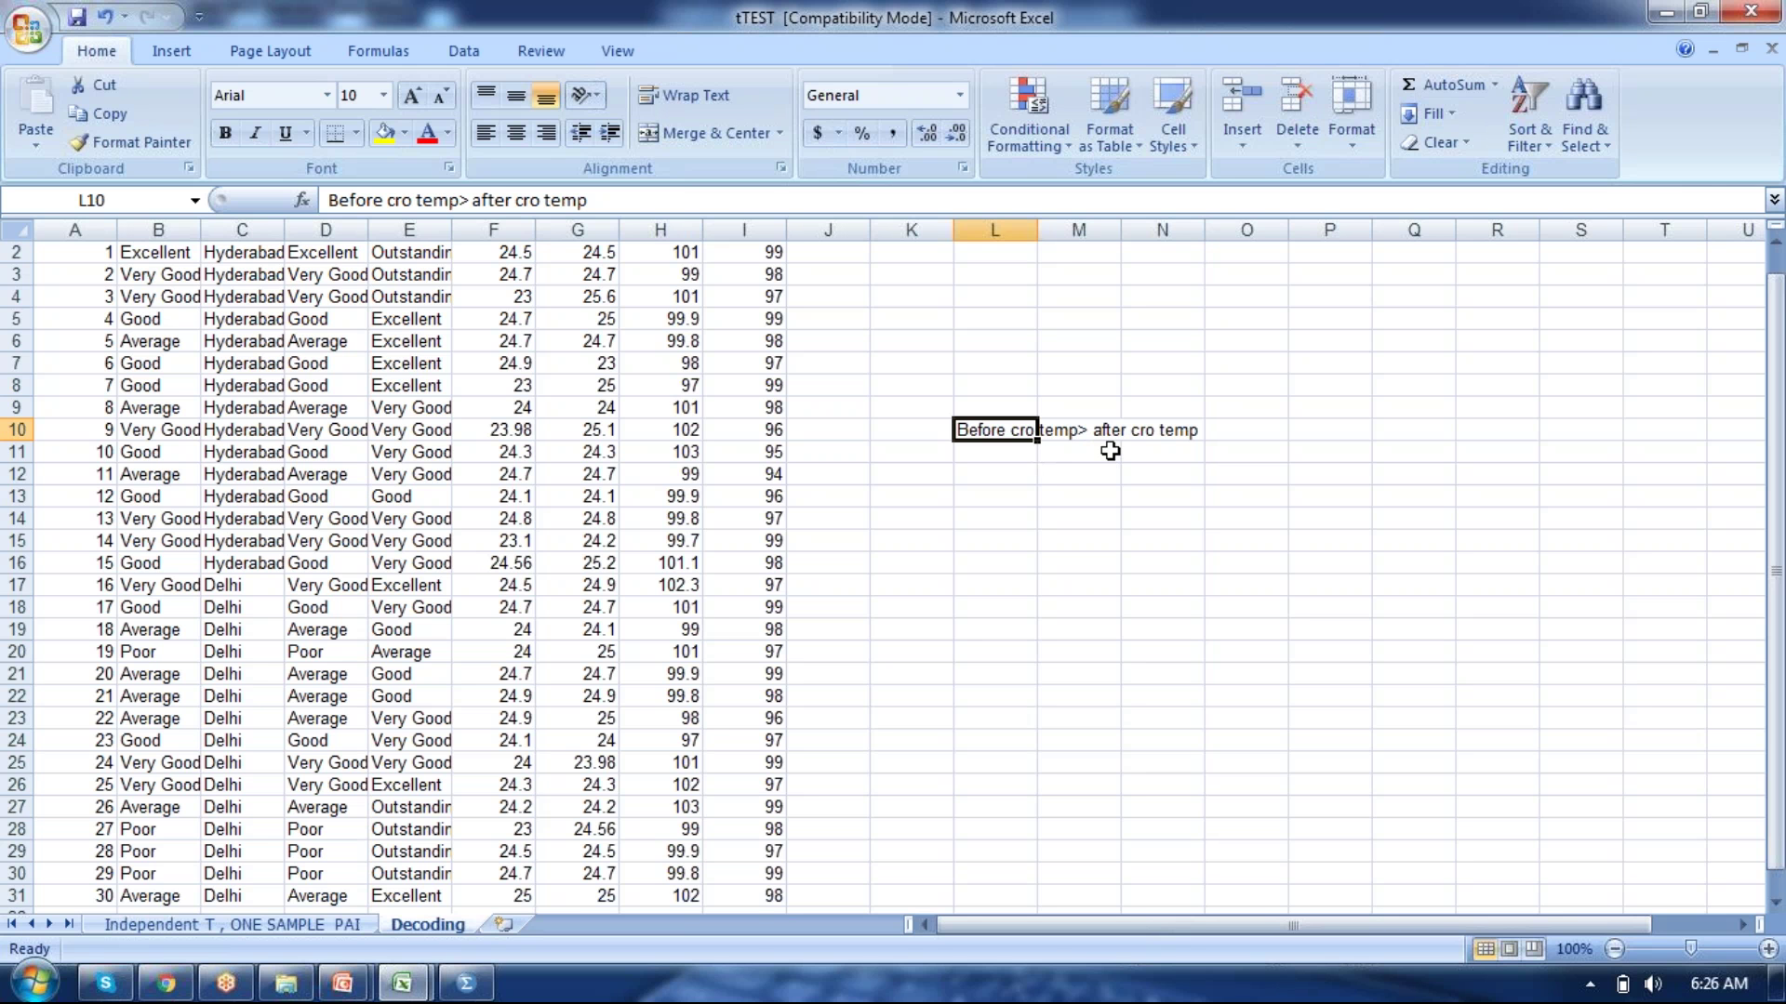
Switch to SPSS and set up a Paired-Samples T Test with VAR00001 as Variable1 and VAR00002 as Variable2 of pair 1.
key(alt+Tab)
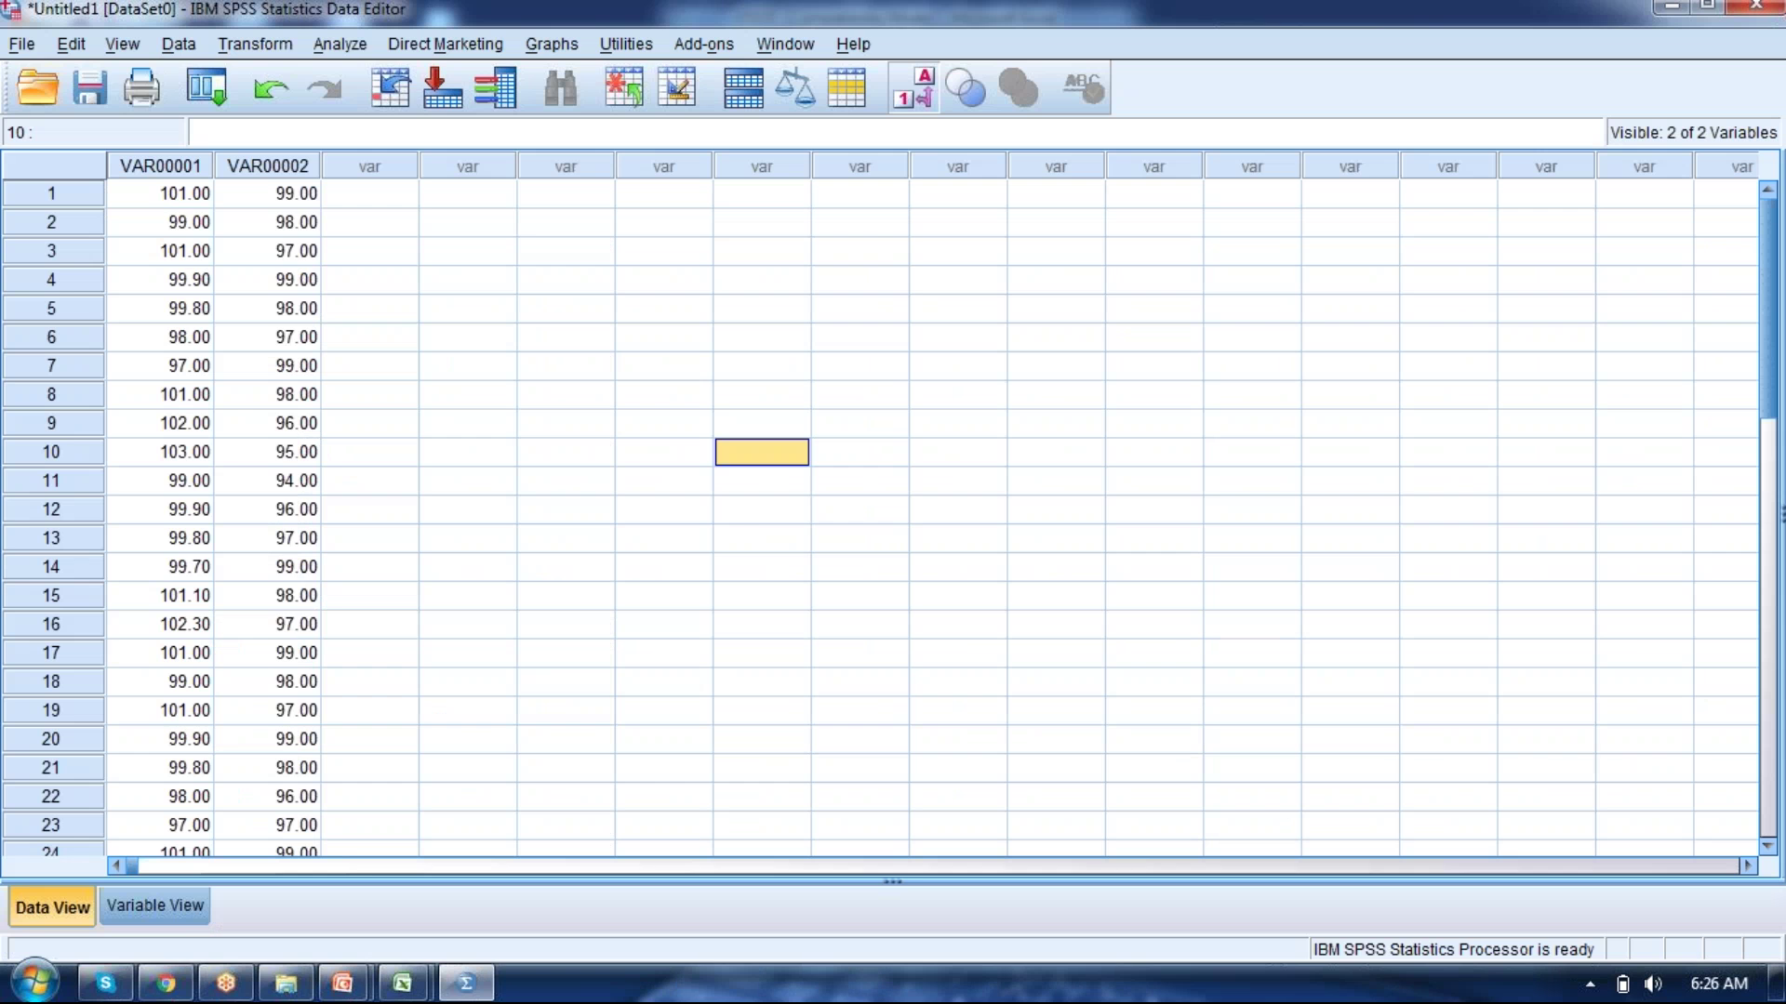
click(340, 44)
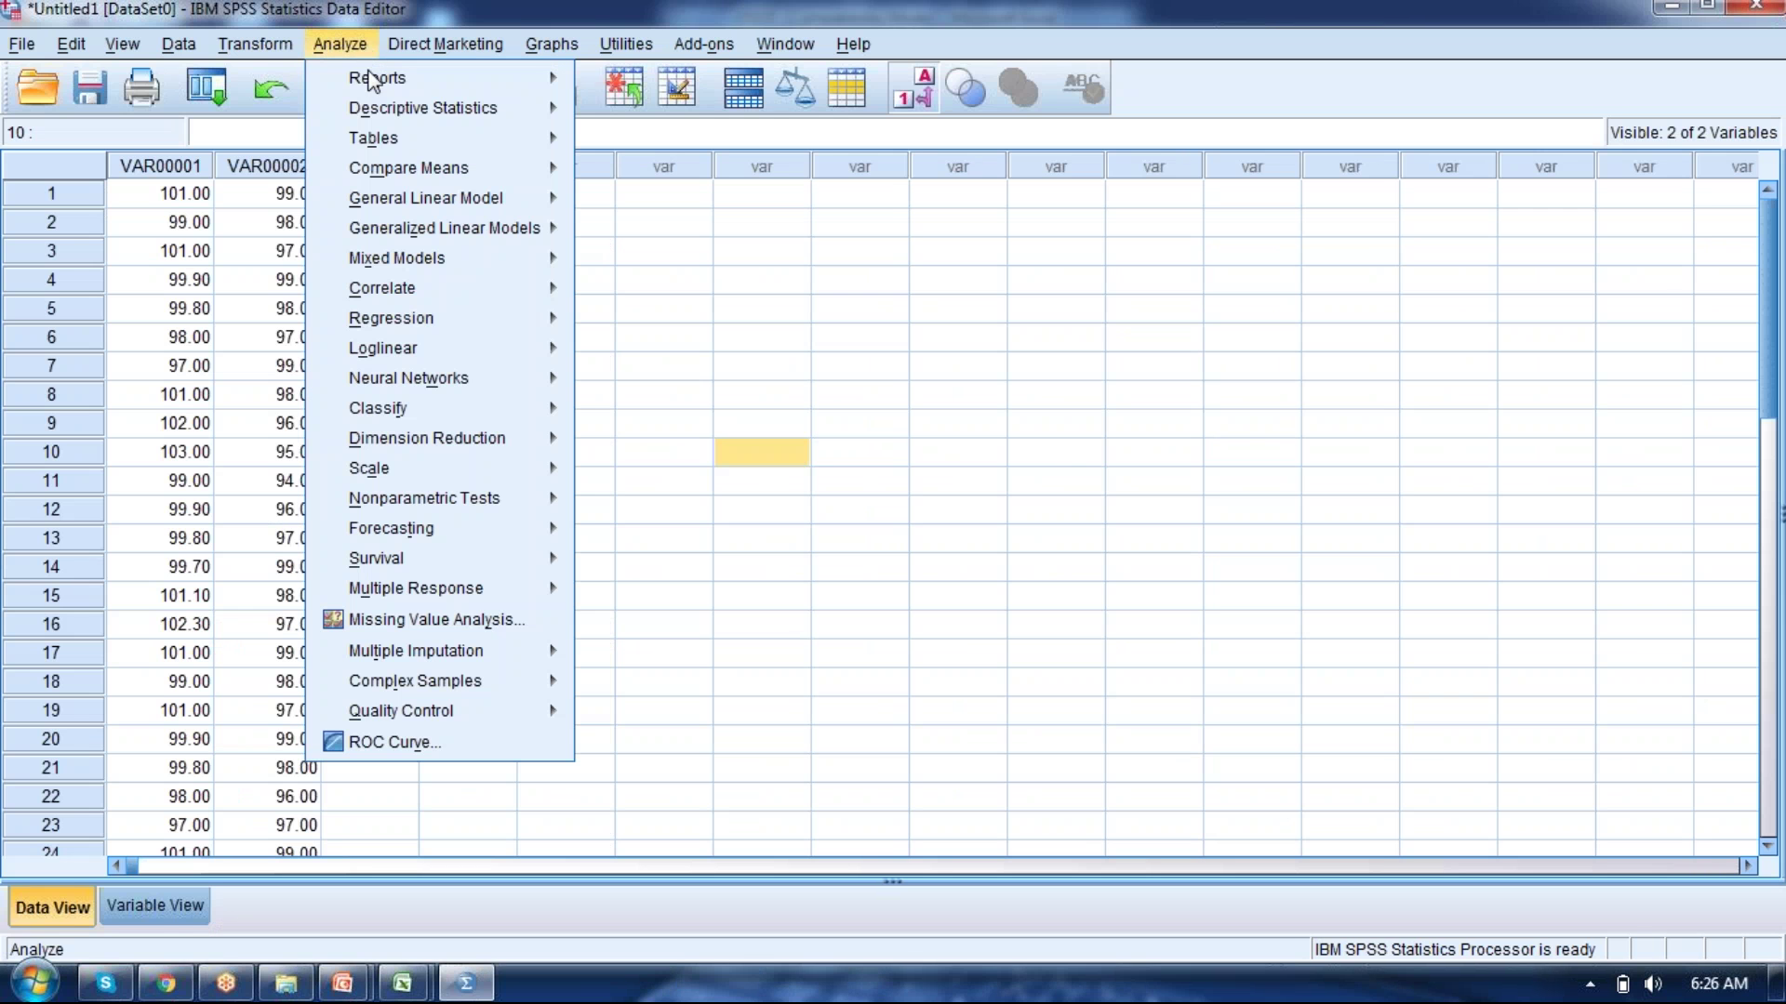
mouse_move(414, 170)
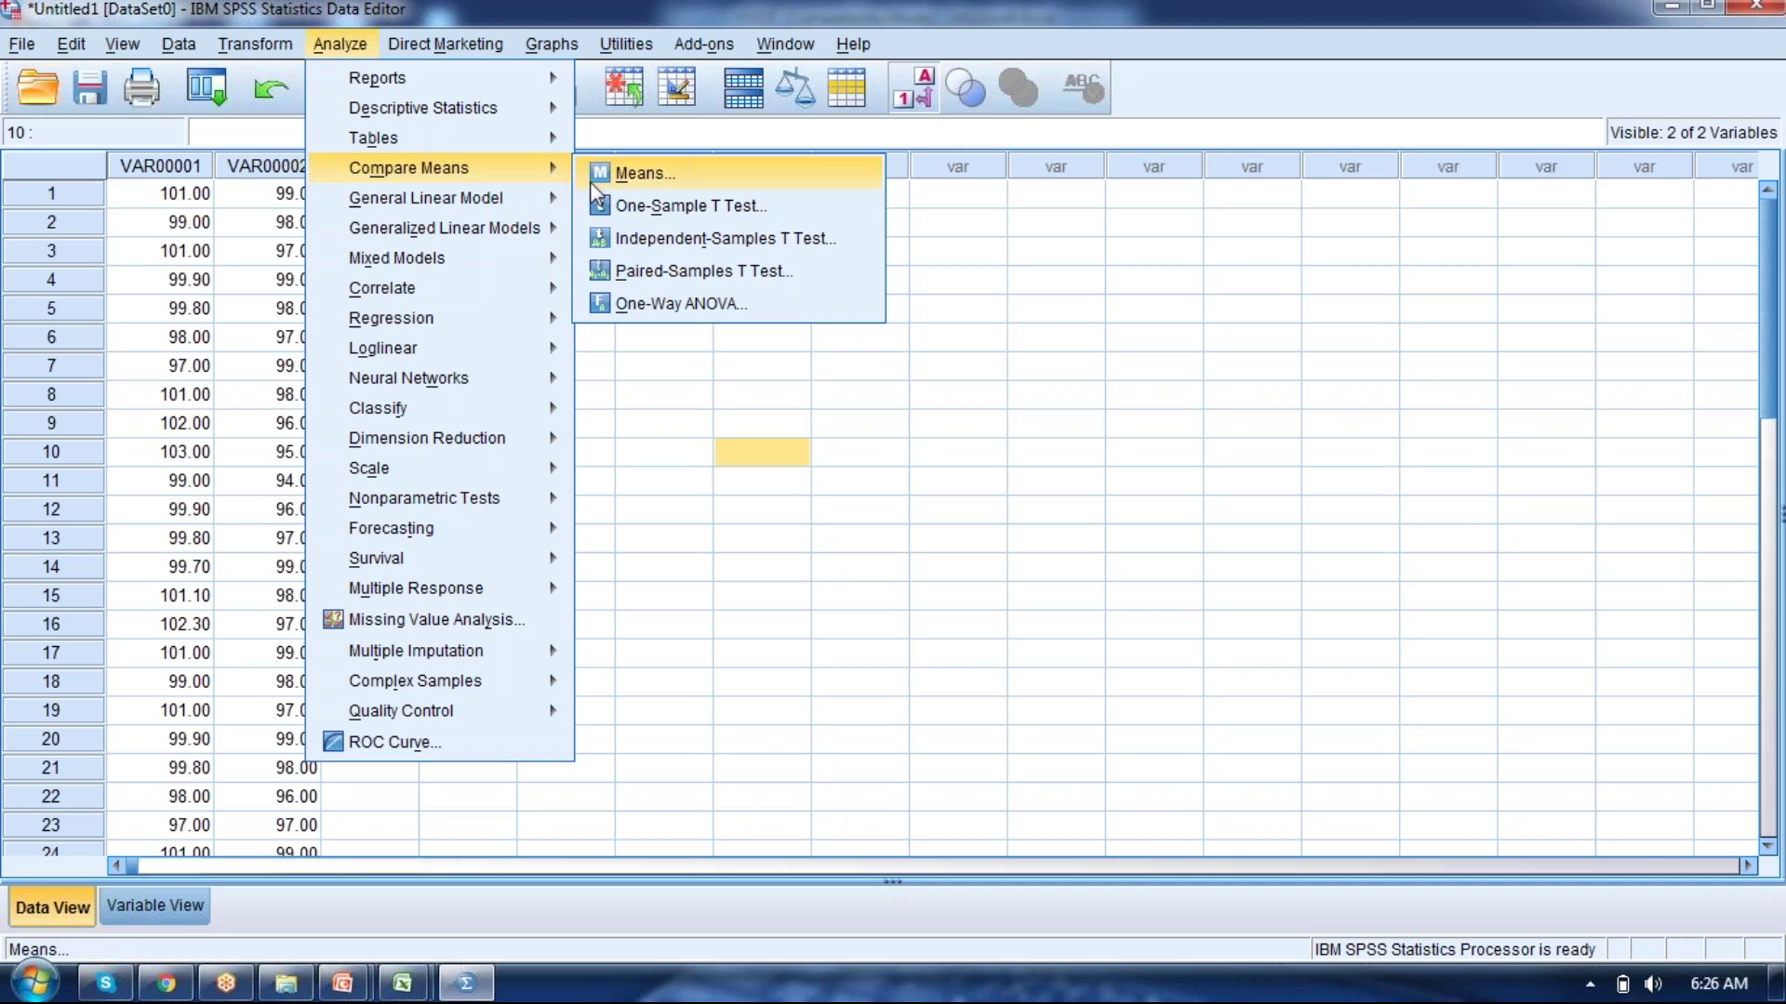
click(638, 275)
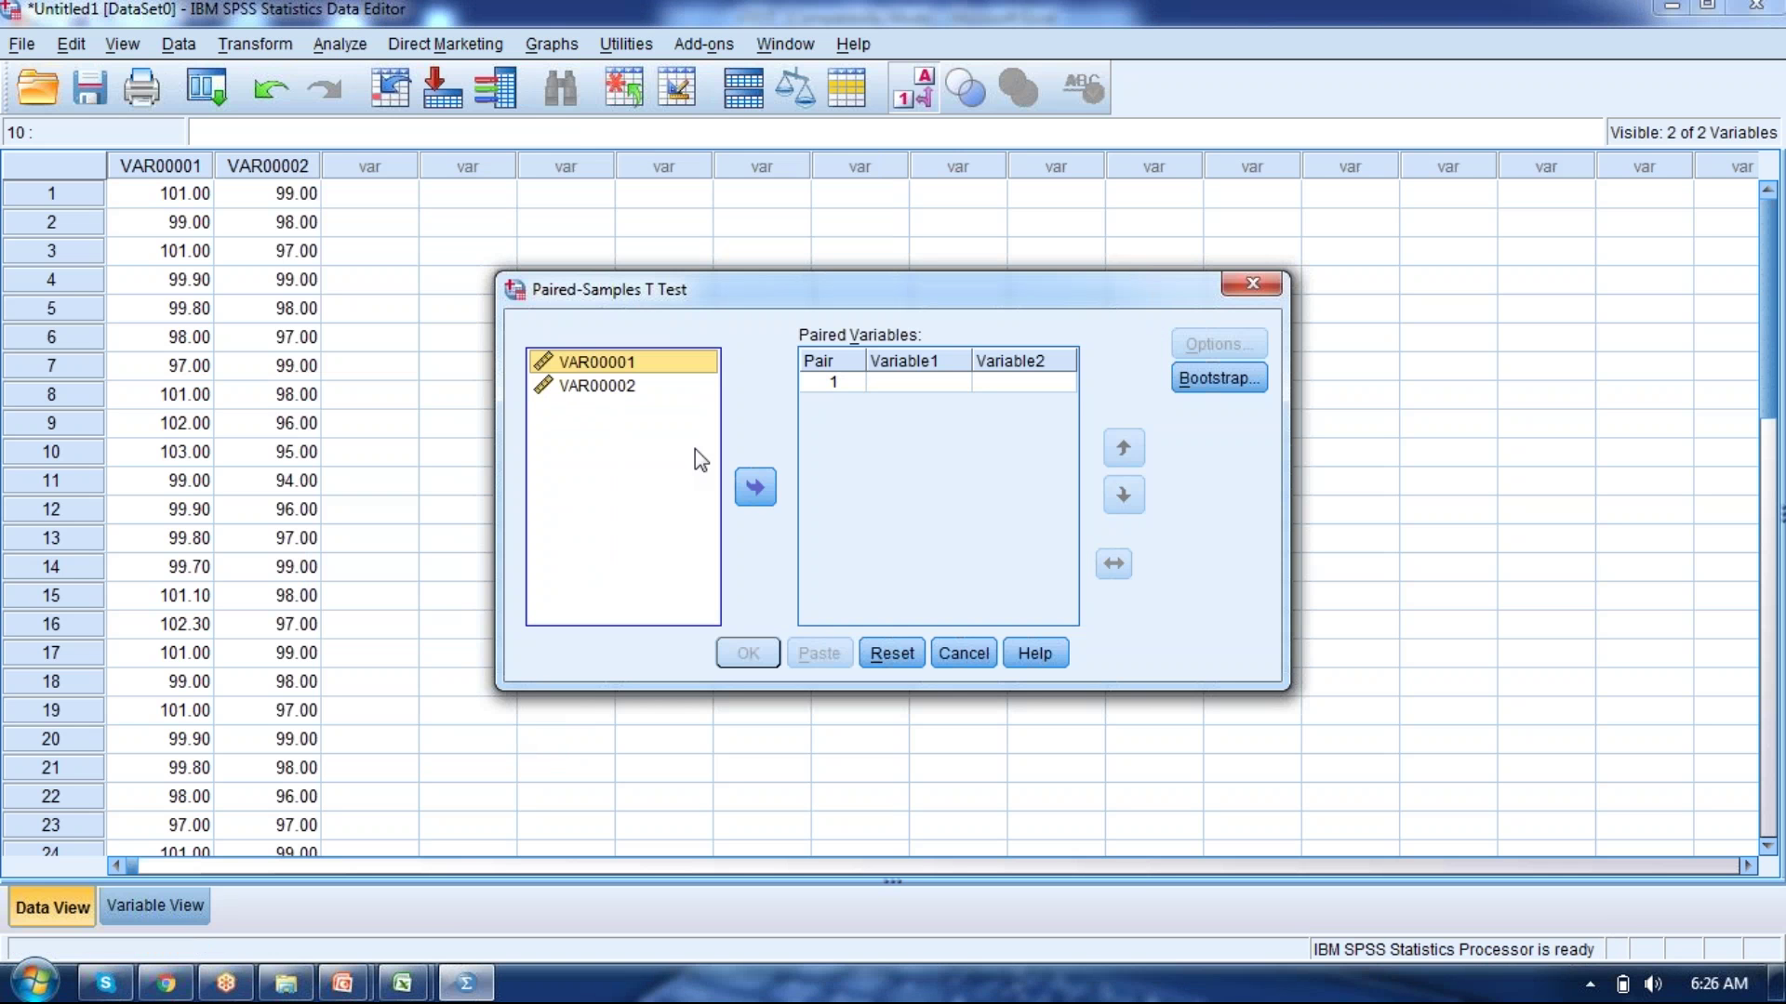
click(755, 486)
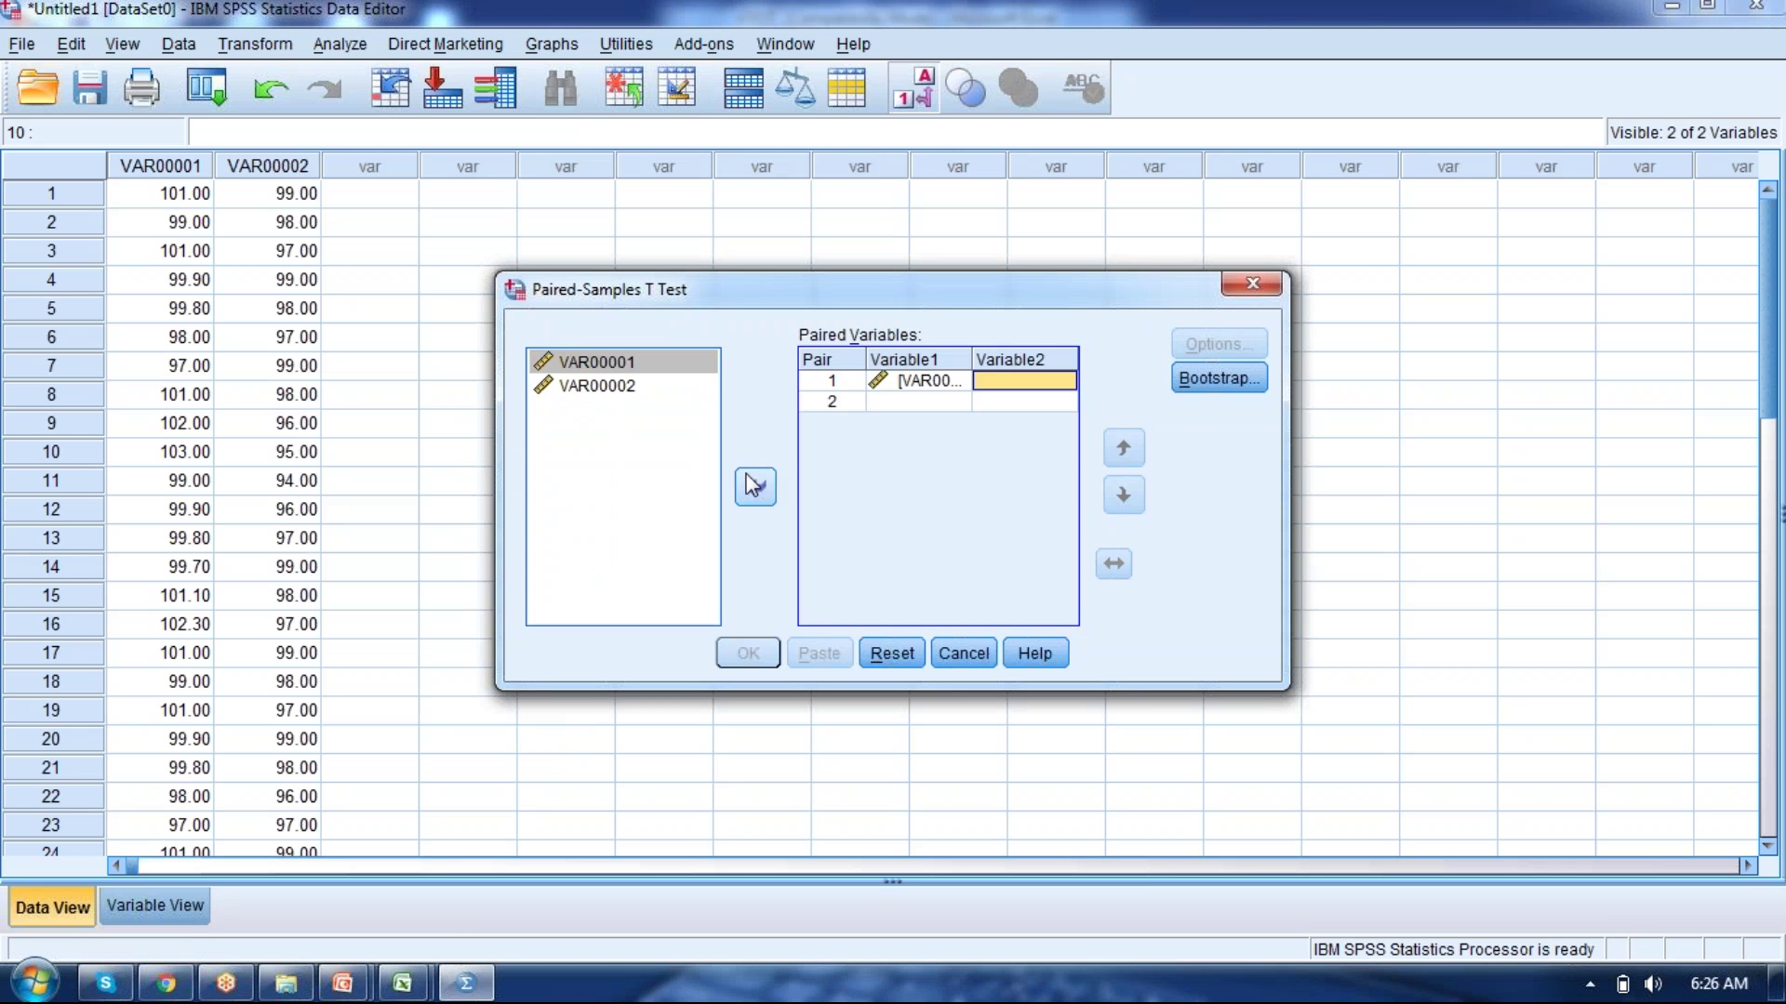
click(628, 383)
click(749, 488)
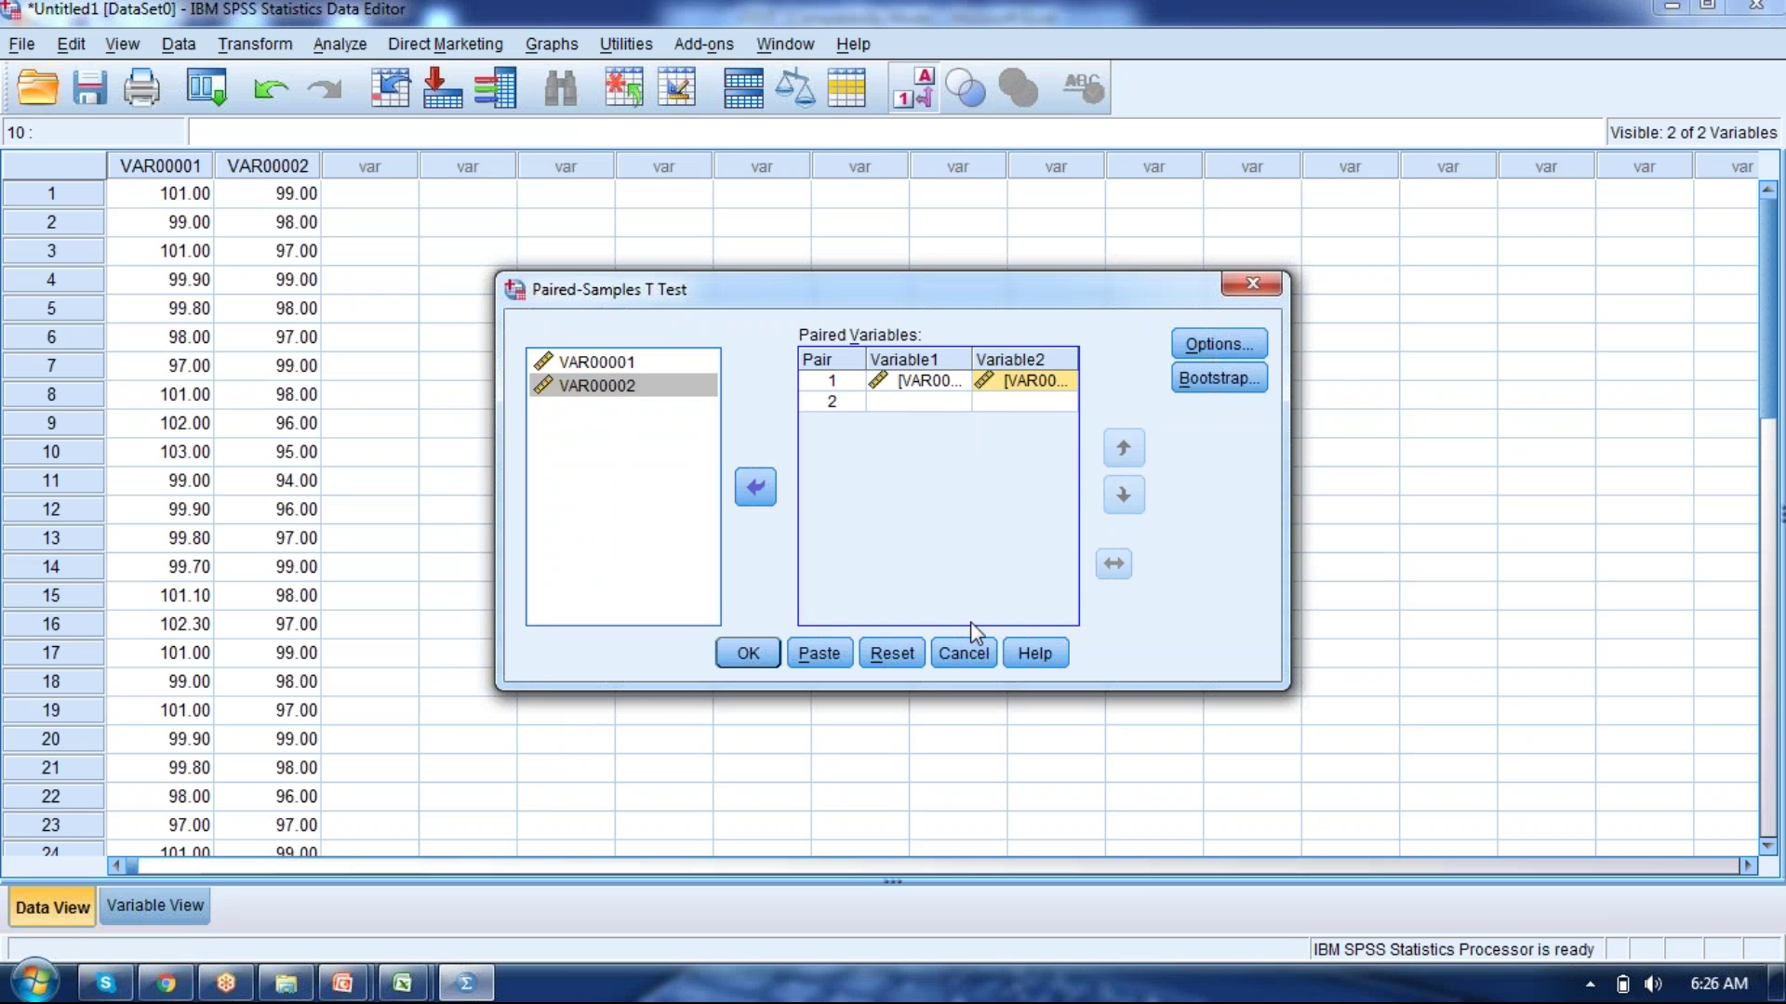
Keep the 95% confidence interval and analysis-by-analysis exclusion in the test options, and run the paired-samples test.
click(1181, 344)
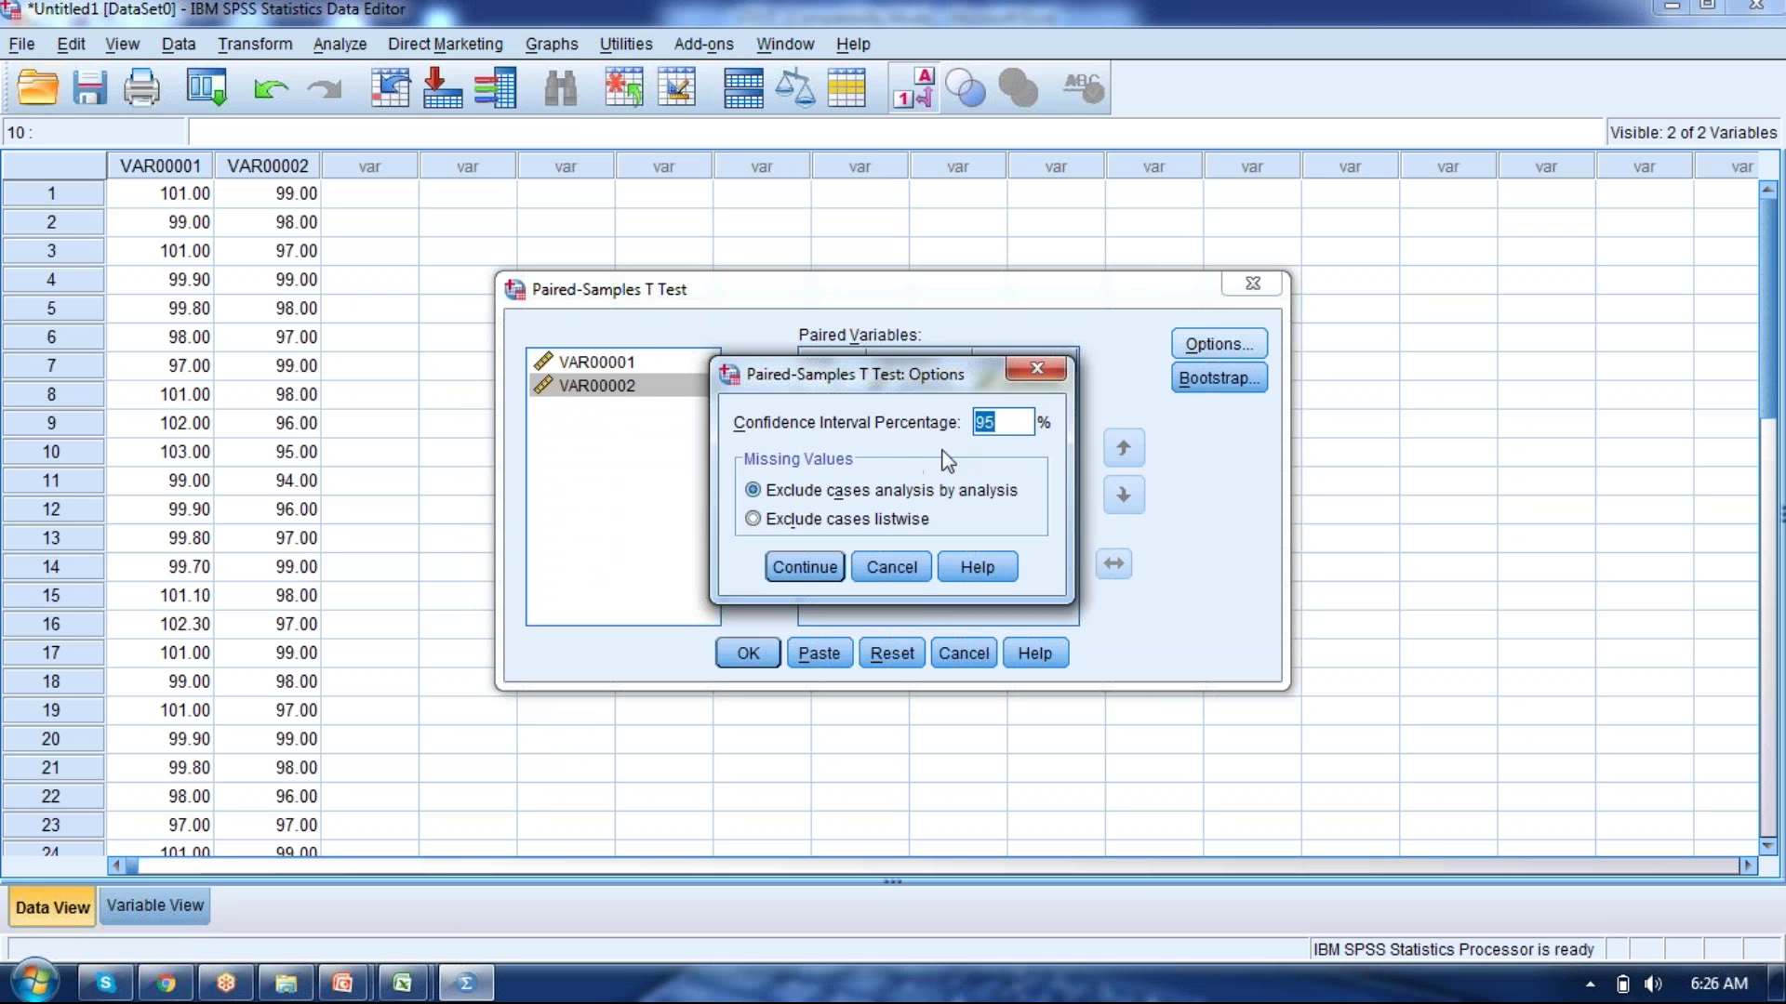
click(805, 564)
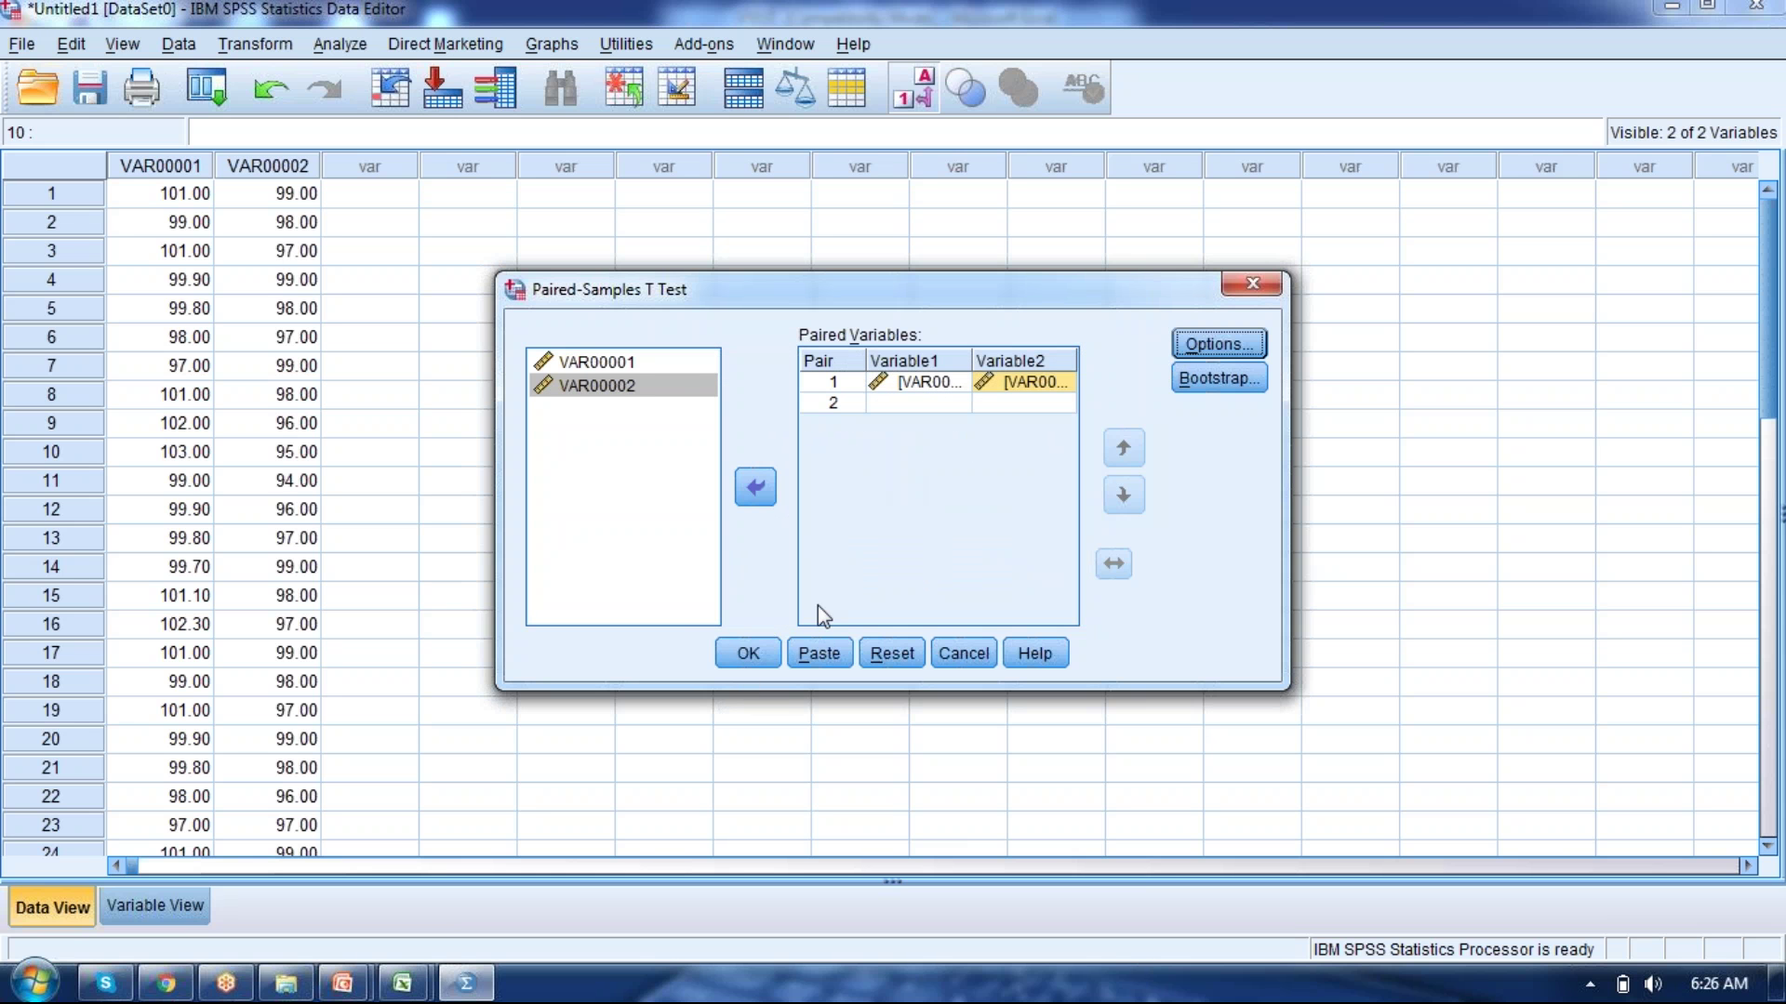
click(762, 643)
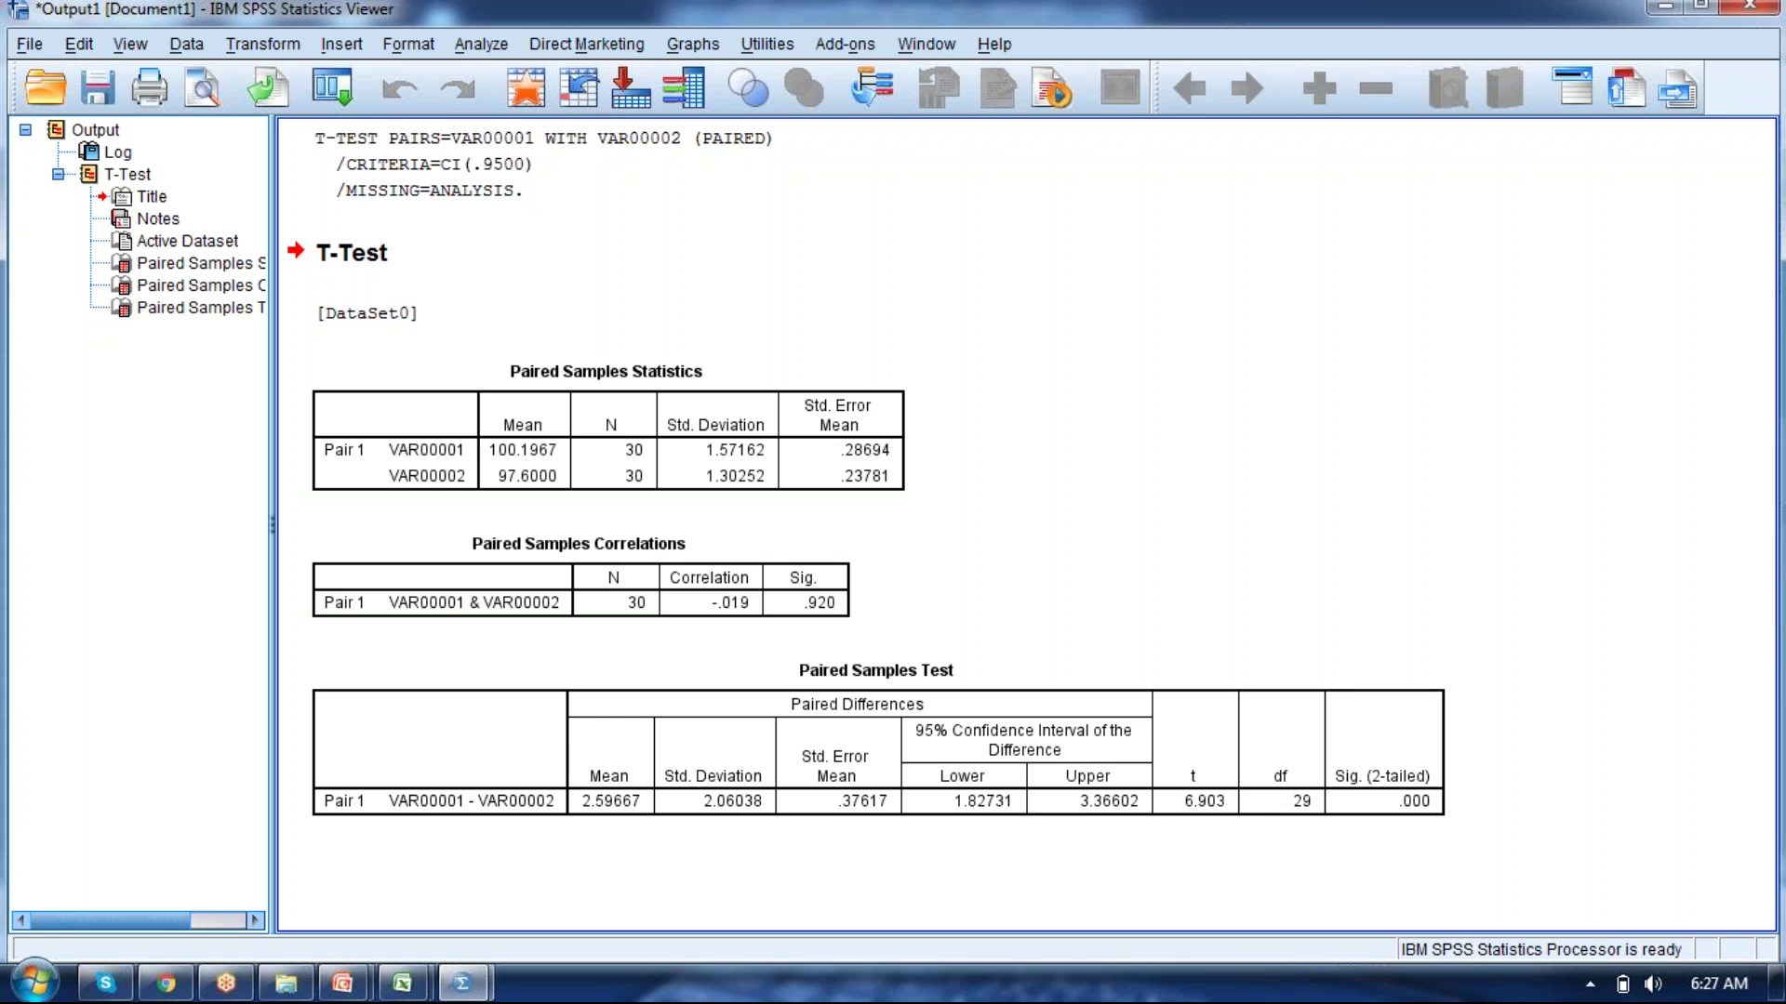
Mark the means, sample sizes, standard deviations and standard errors in the Paired Samples Statistics table with a red pen.
click(1323, 787)
click(1558, 815)
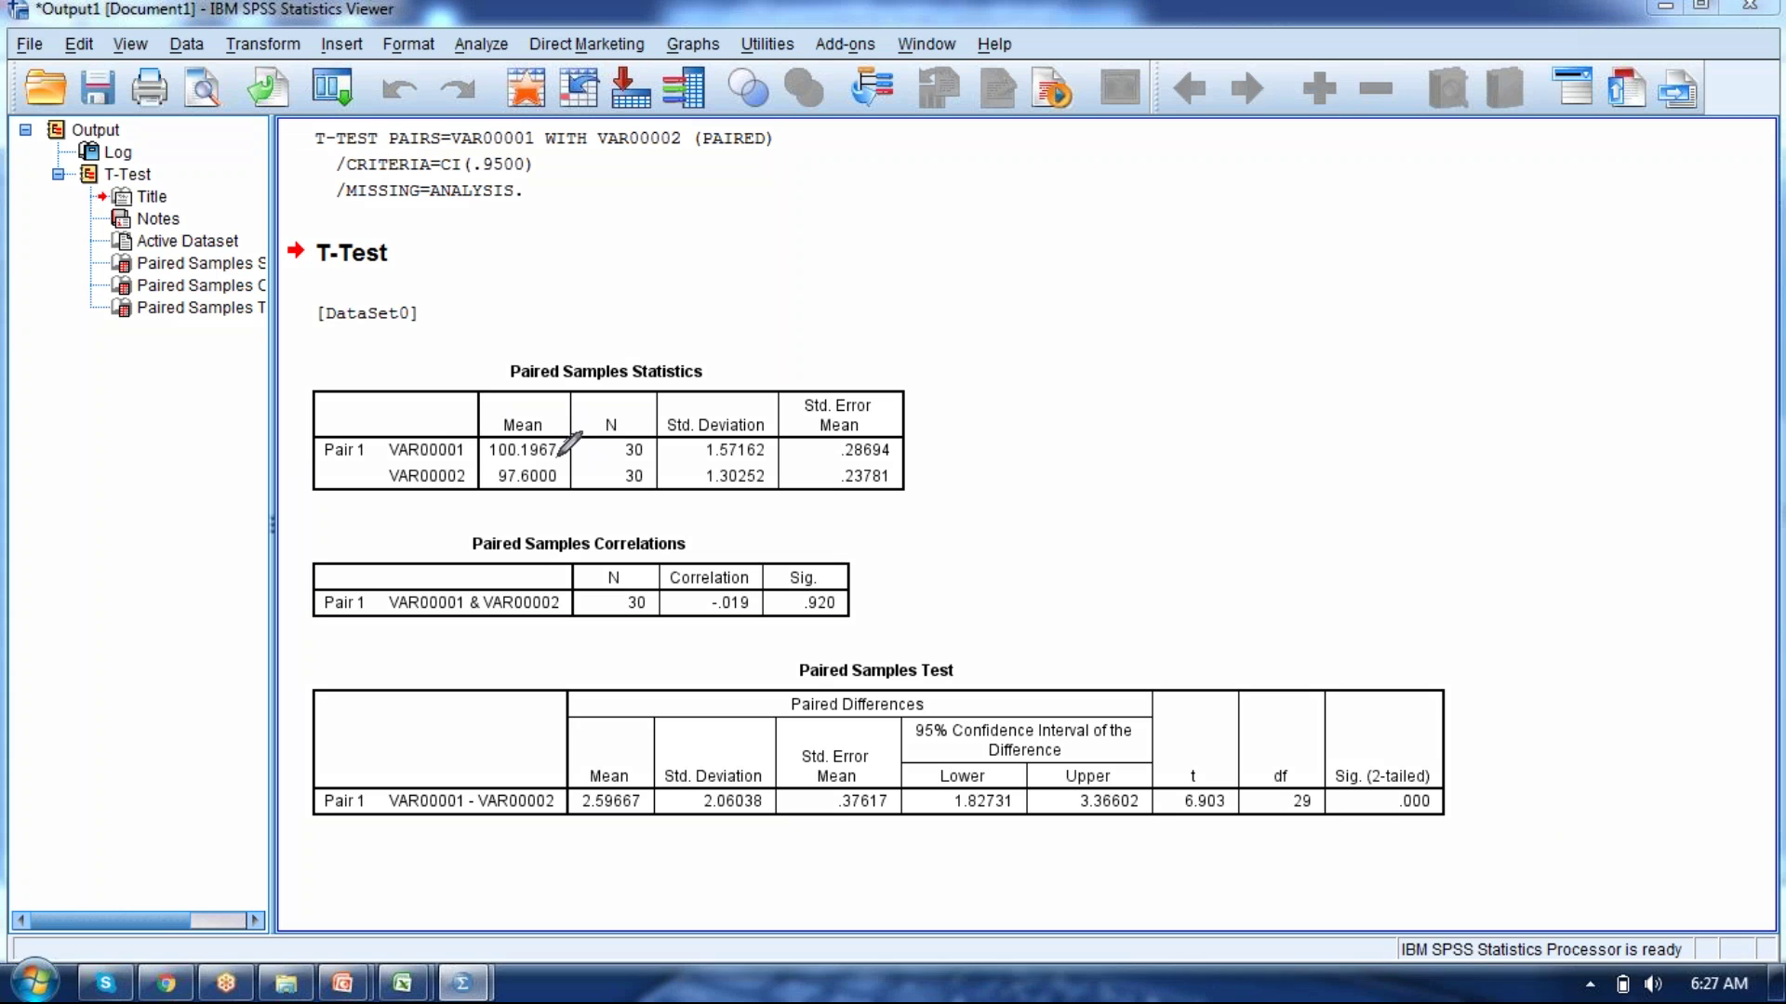
drag(557, 459, 581, 433)
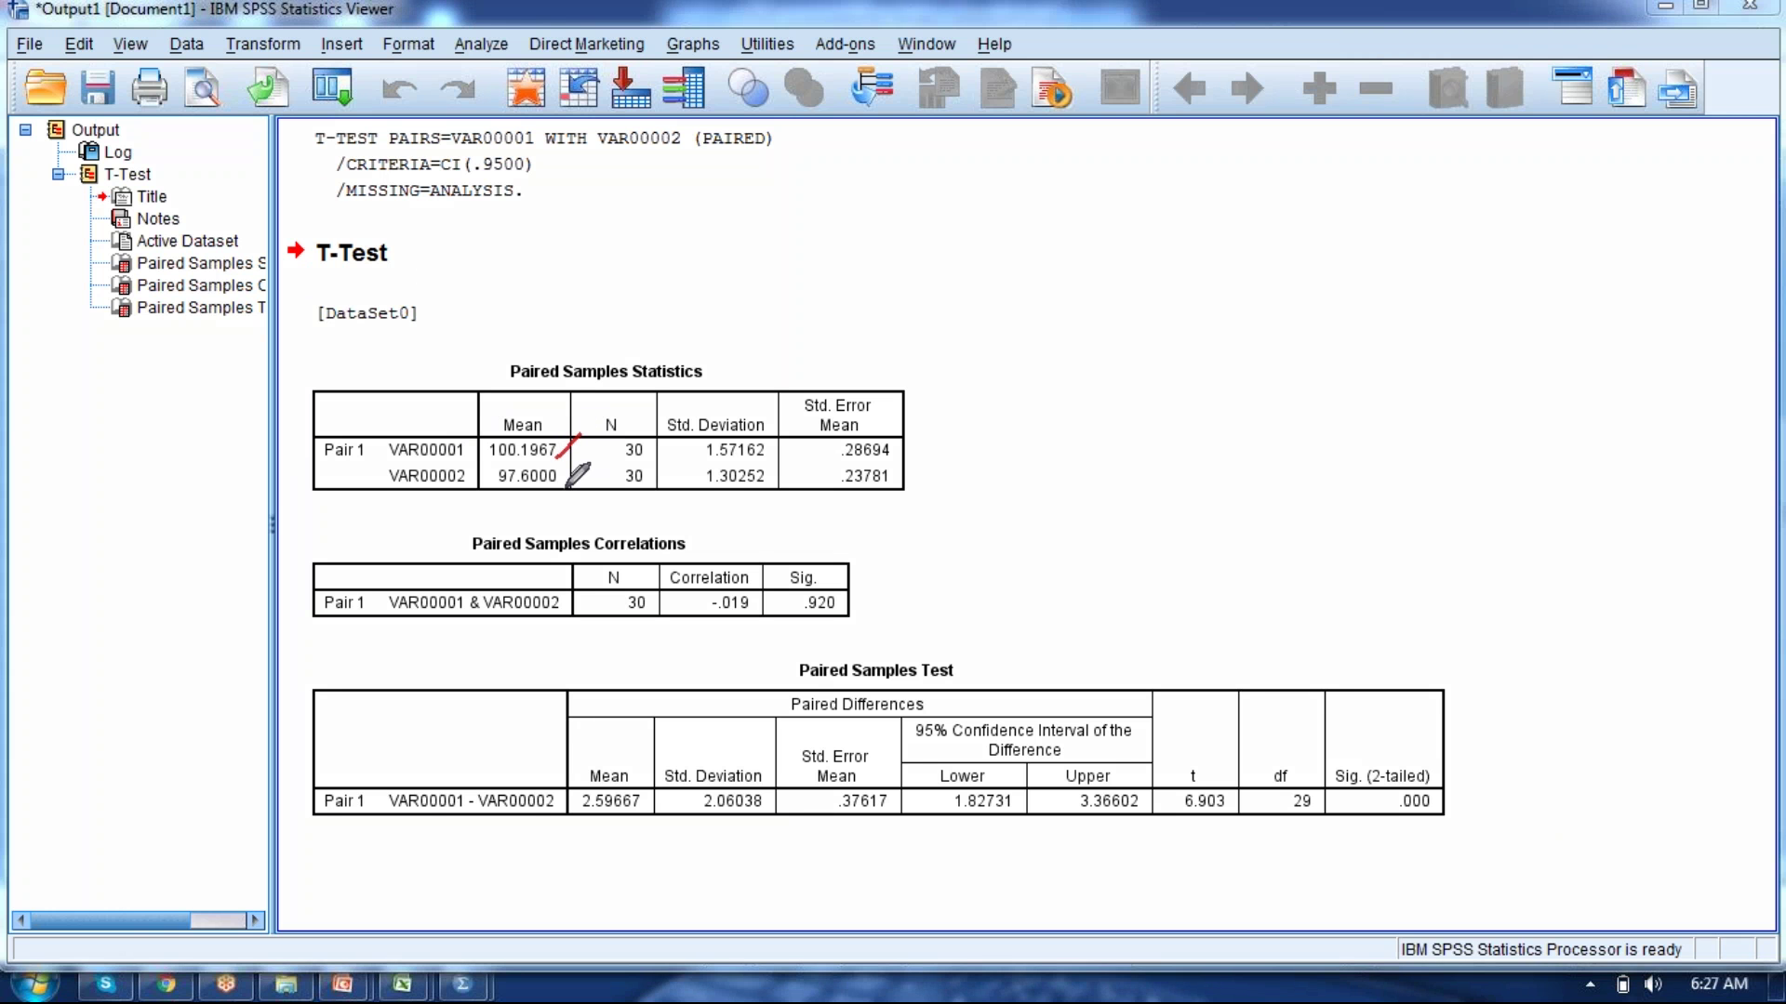
drag(568, 488, 590, 467)
mouse_move(656, 445)
mouse_down()
mouse_move(669, 425)
mouse_move(669, 454)
mouse_move(774, 465)
mouse_move(776, 514)
mouse_up()
drag(897, 445, 911, 517)
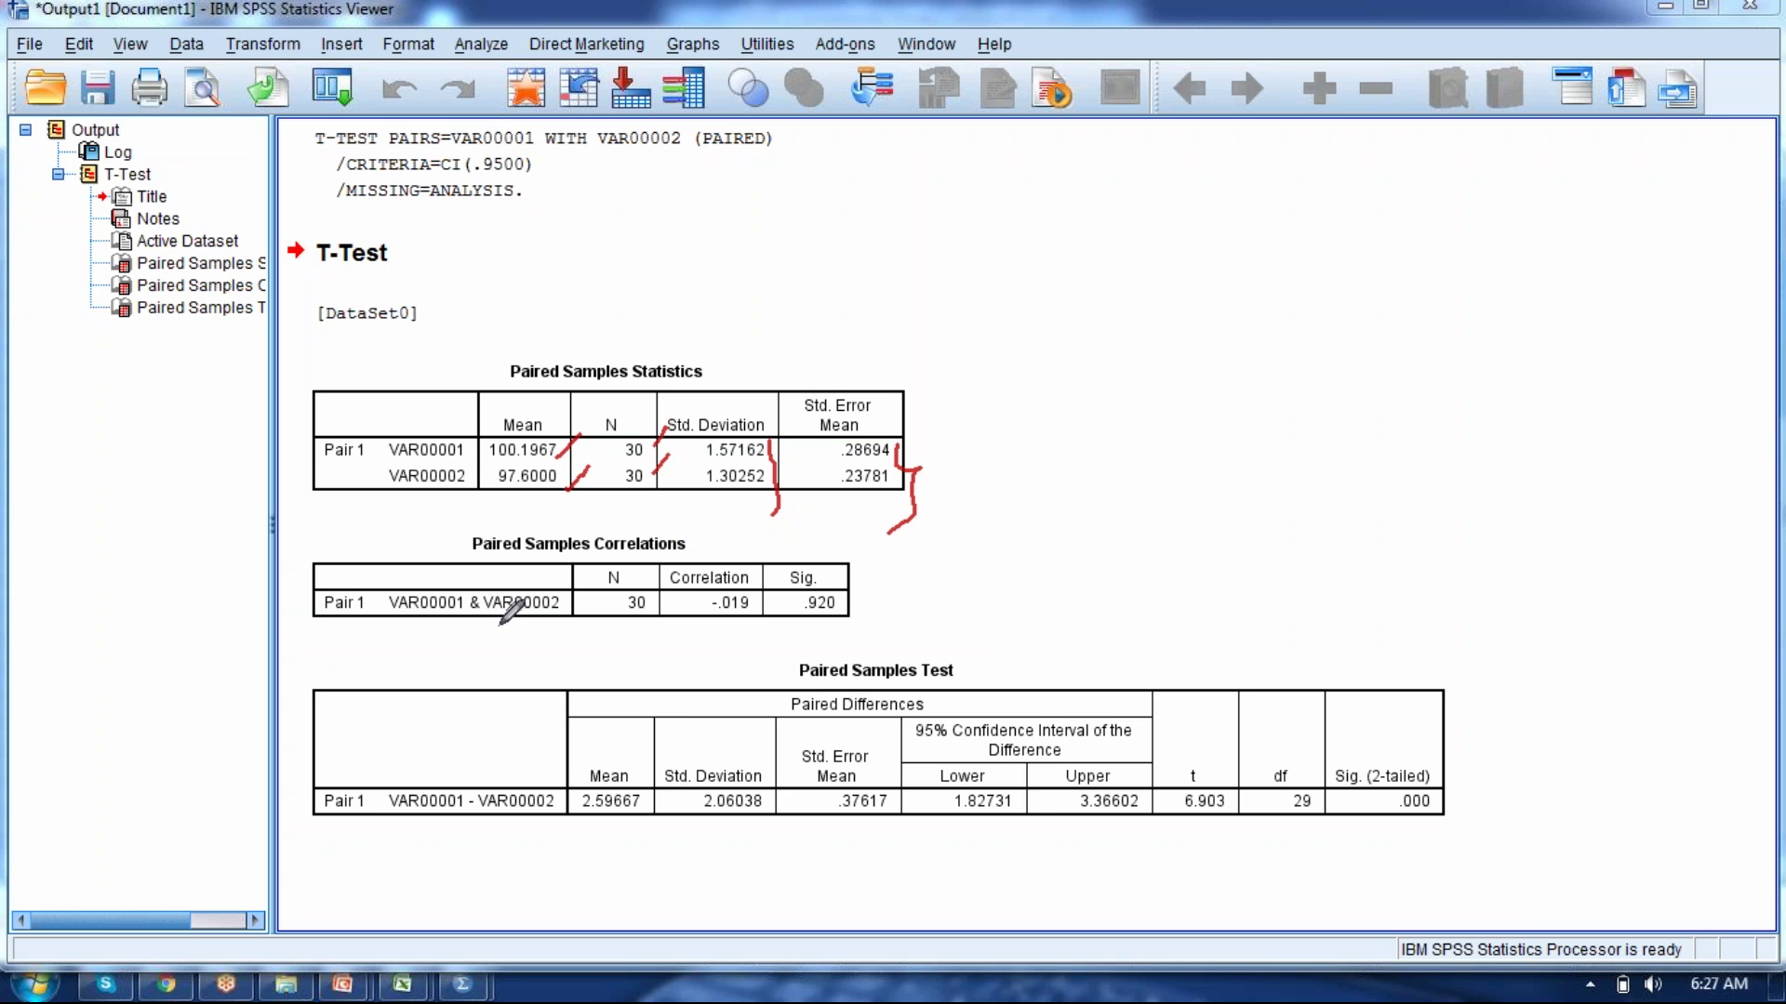
Mark the Paired Samples Correlations row and the mean, confidence interval, t, df and Sig. (2-tailed) values in the Paired Samples Test table.
mouse_move(866, 595)
mouse_down()
mouse_move(921, 575)
mouse_move(900, 605)
mouse_up()
drag(620, 788, 650, 756)
drag(928, 834, 1146, 816)
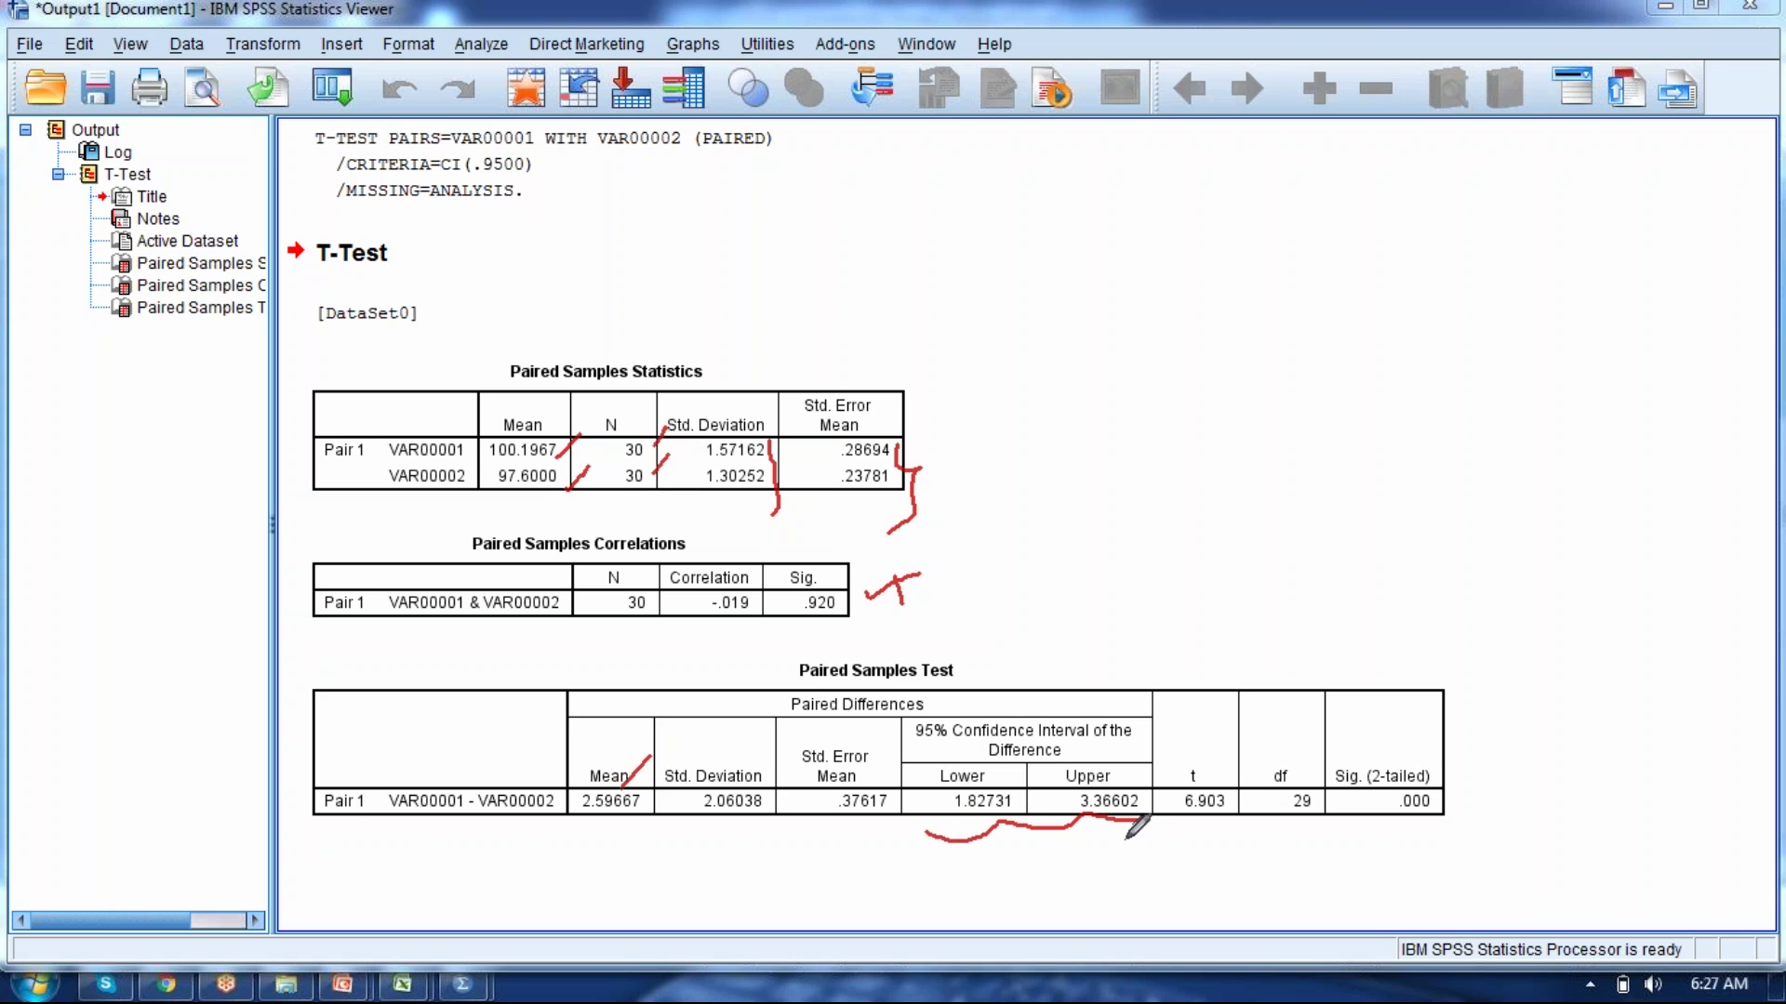
mouse_move(1183, 766)
mouse_down()
mouse_move(1167, 812)
mouse_move(1238, 803)
mouse_move(1181, 737)
mouse_move(1266, 828)
mouse_move(1309, 828)
mouse_move(1257, 777)
mouse_up()
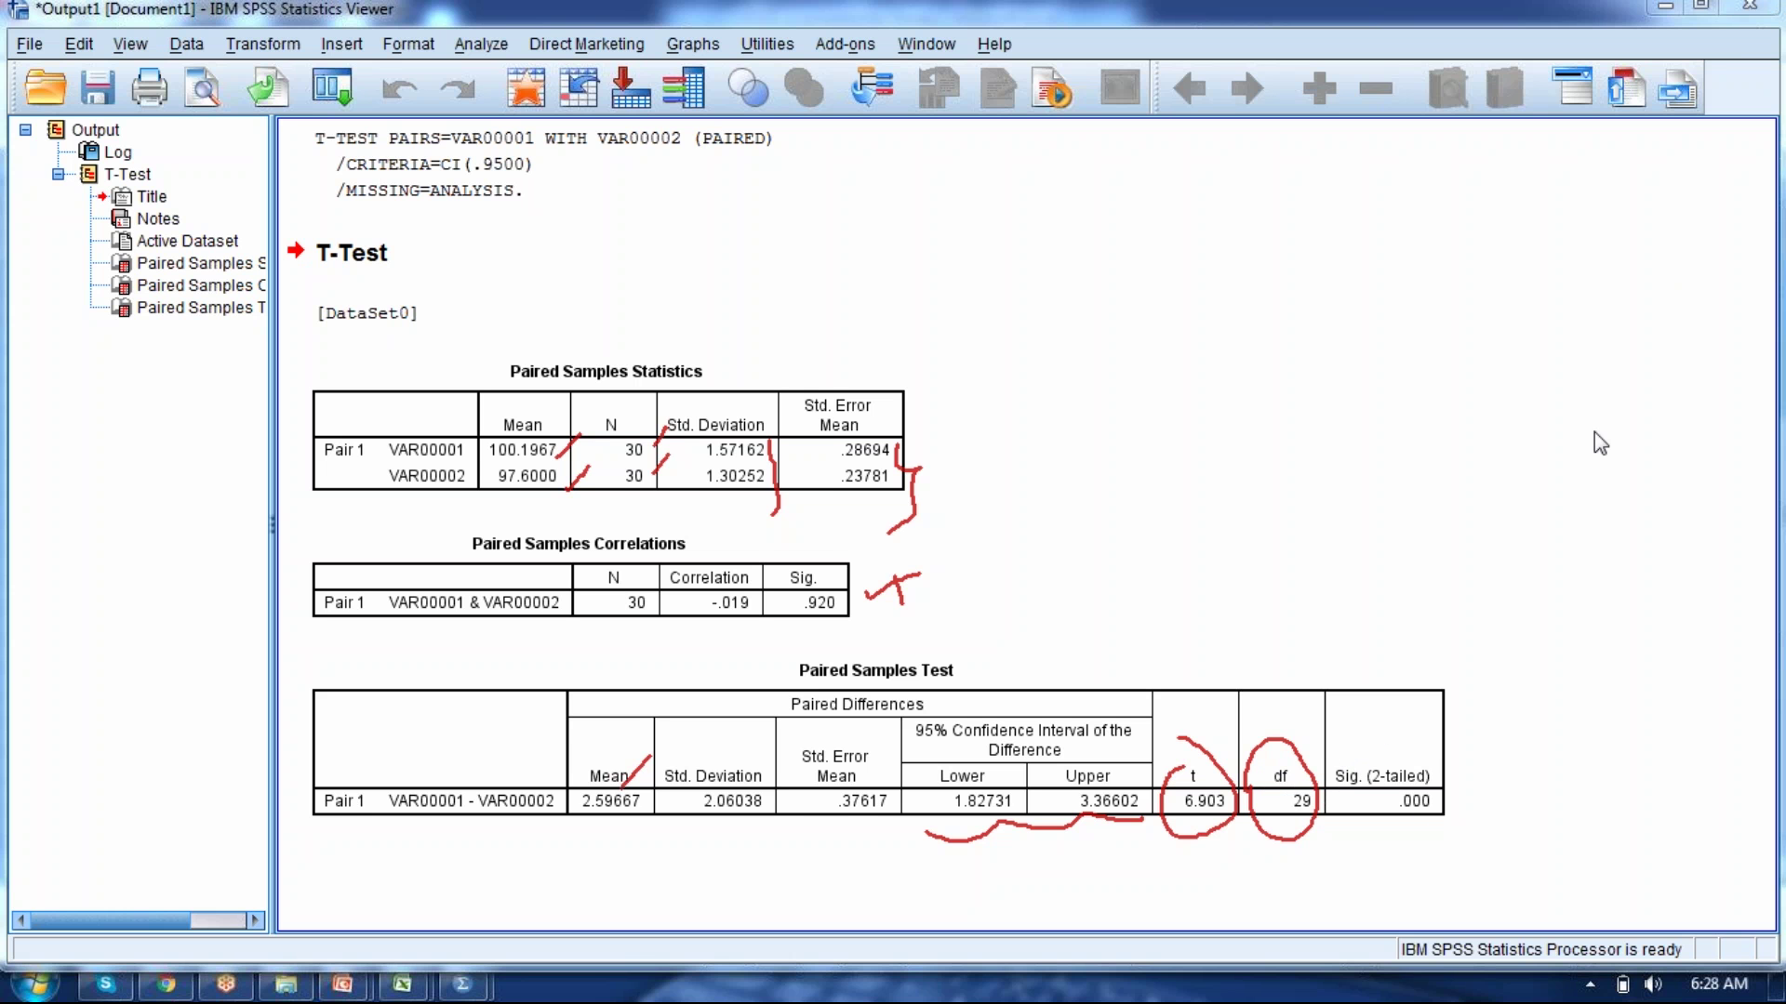
drag(1444, 797, 1474, 760)
Return to the tTEST workbook in Excel to view the temperature comparison note in cell L10.
key(alt+Tab)
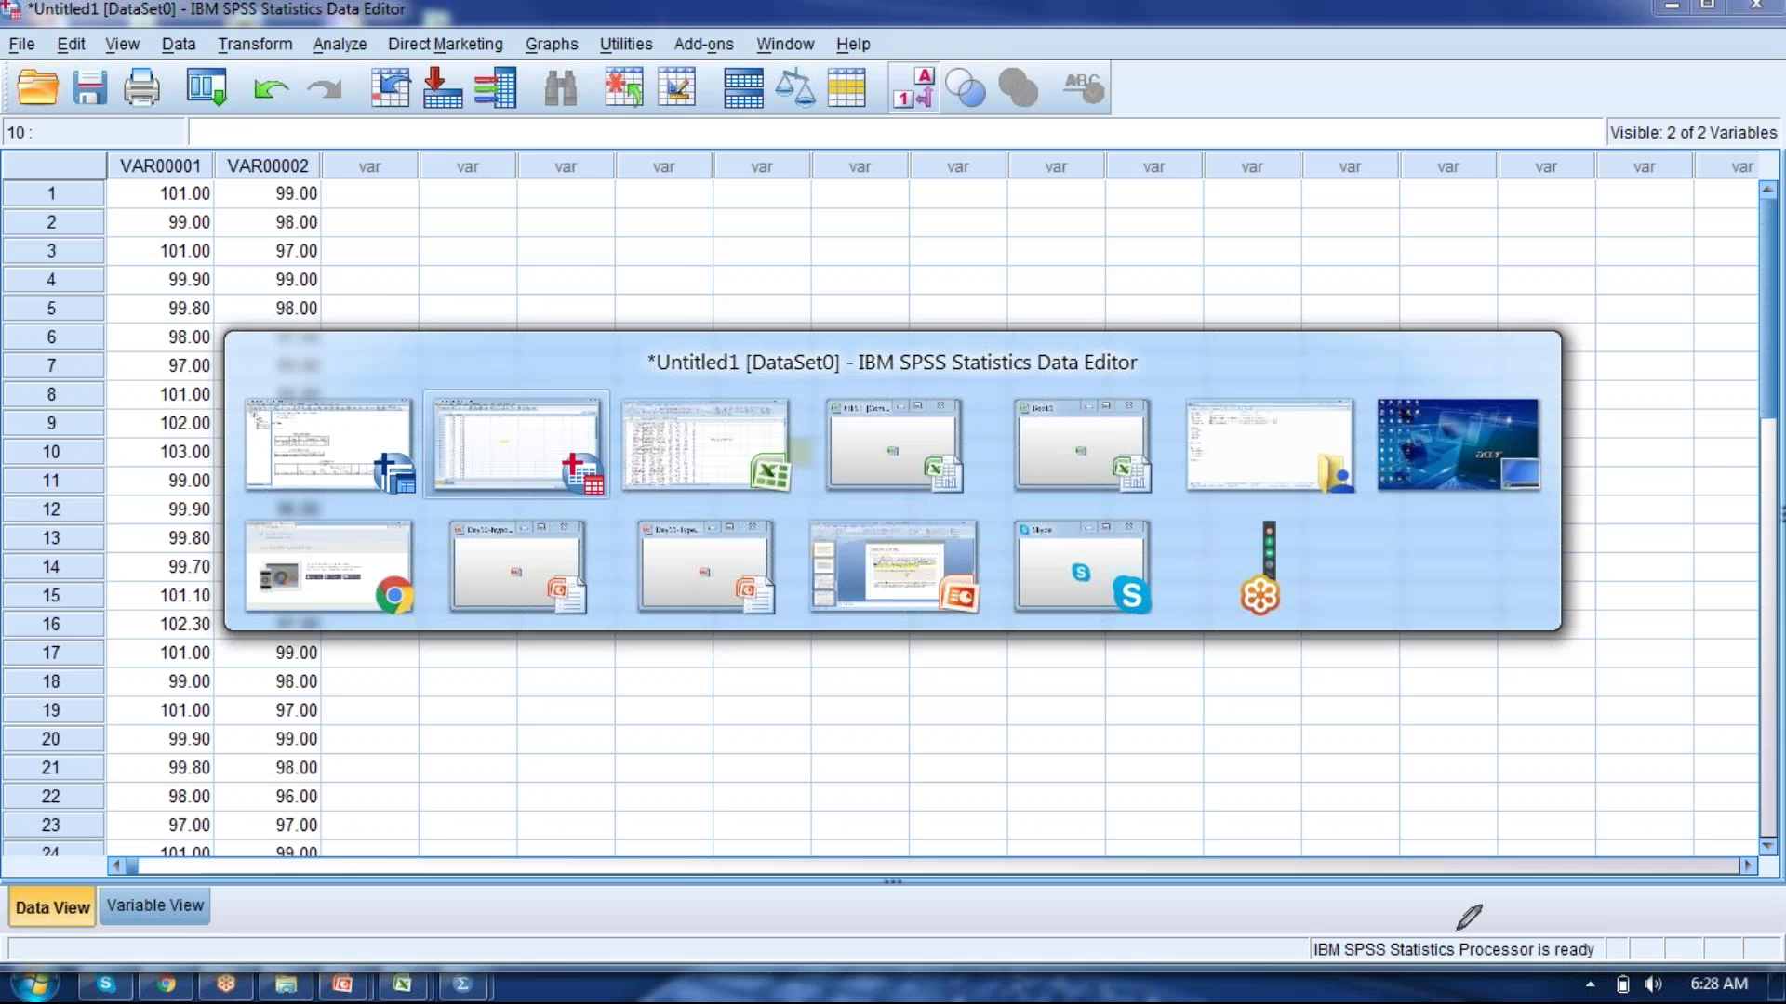
key(alt+Tab)
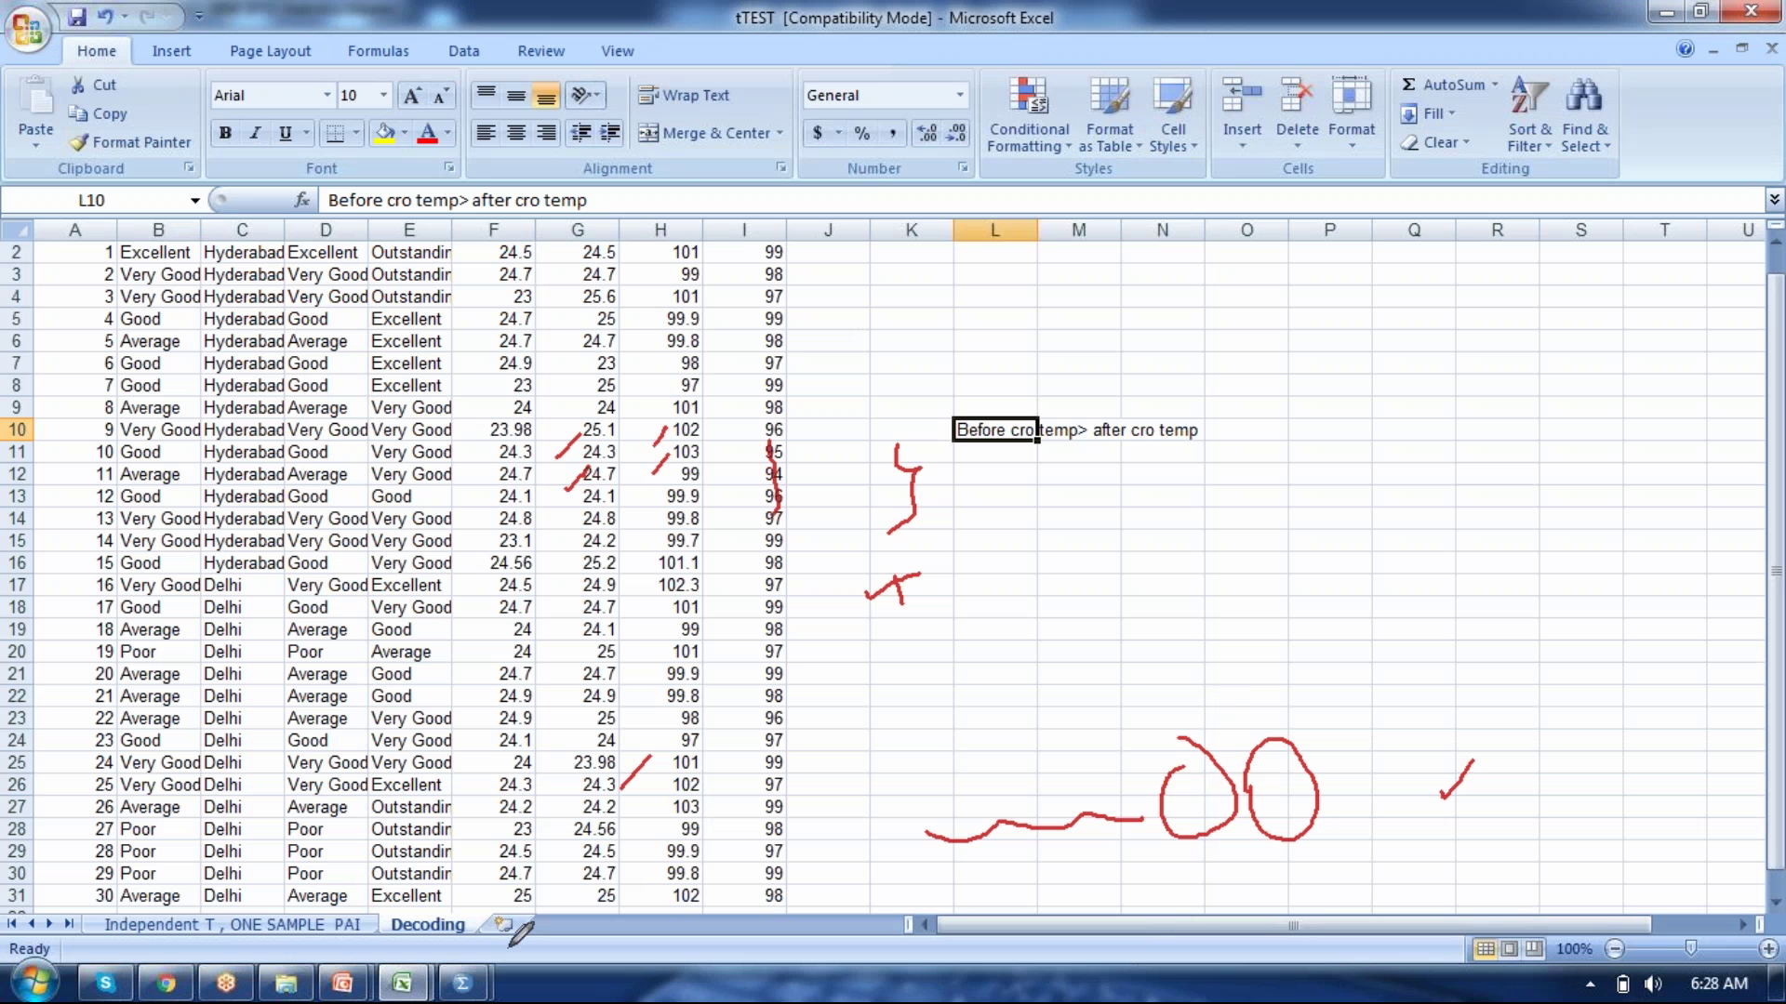
Switch to the Book1 workbook and examine the Alpha and Deta values in cells I5 and I6 on Sheet1.
click(423, 988)
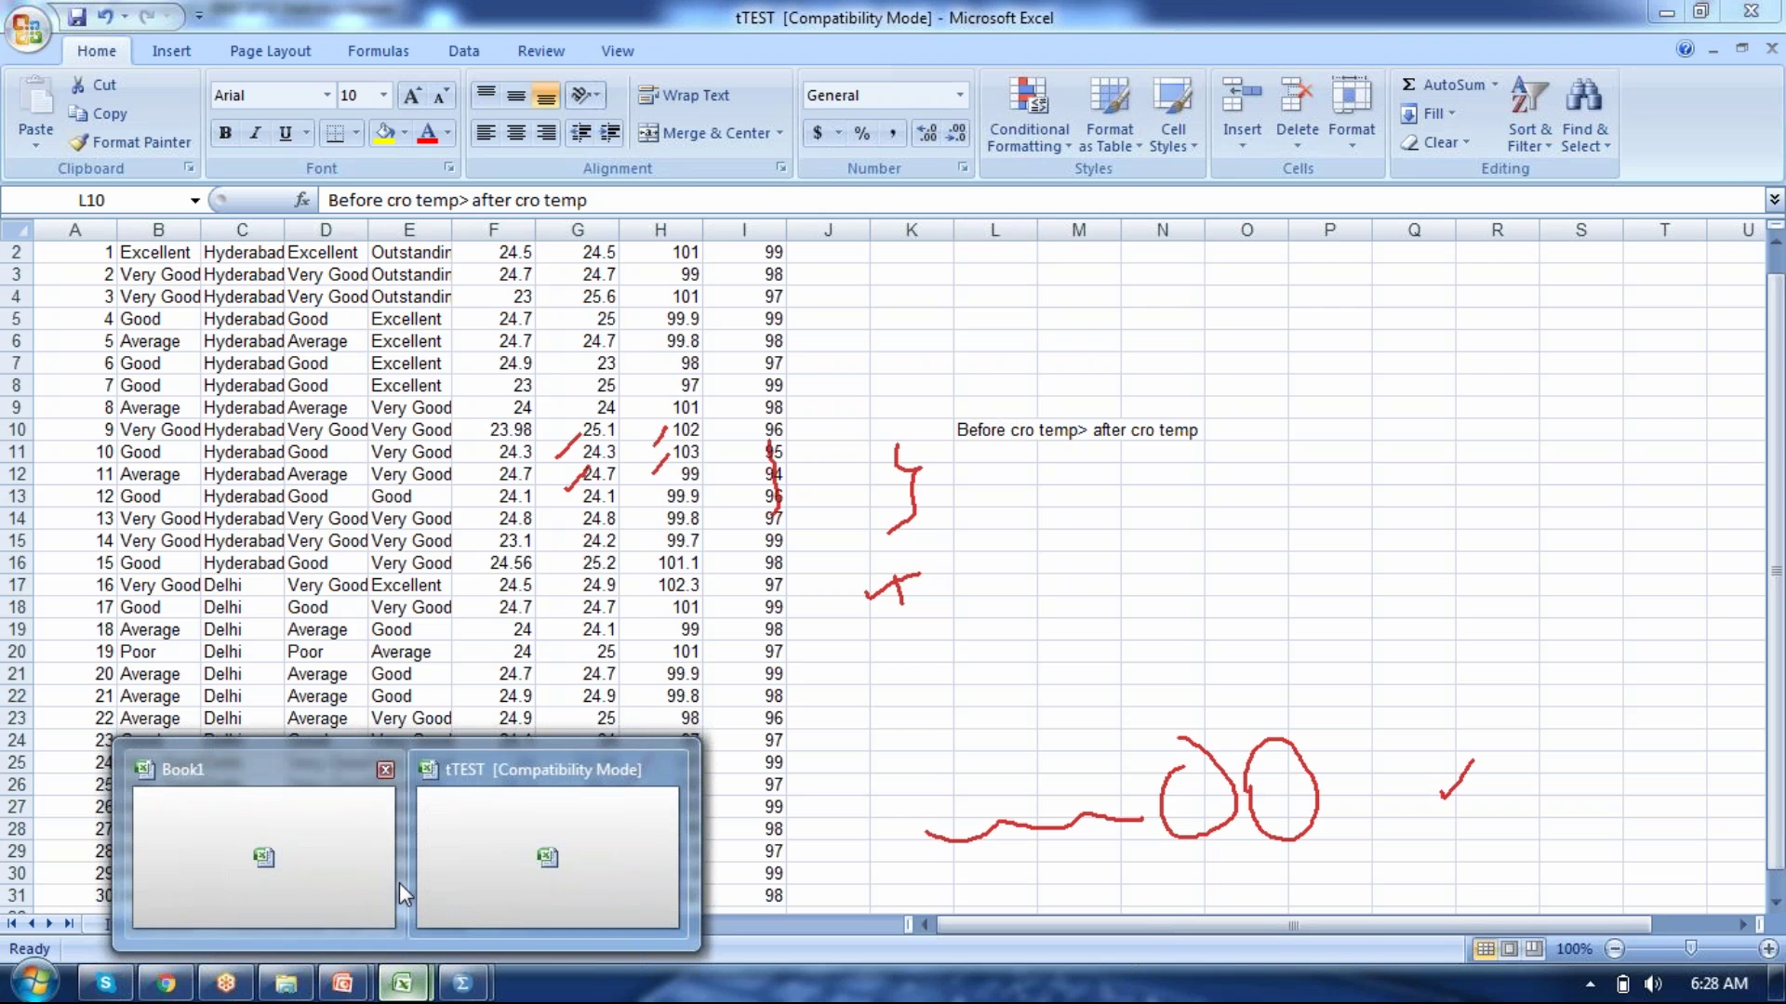
click(264, 856)
key(alt+Tab)
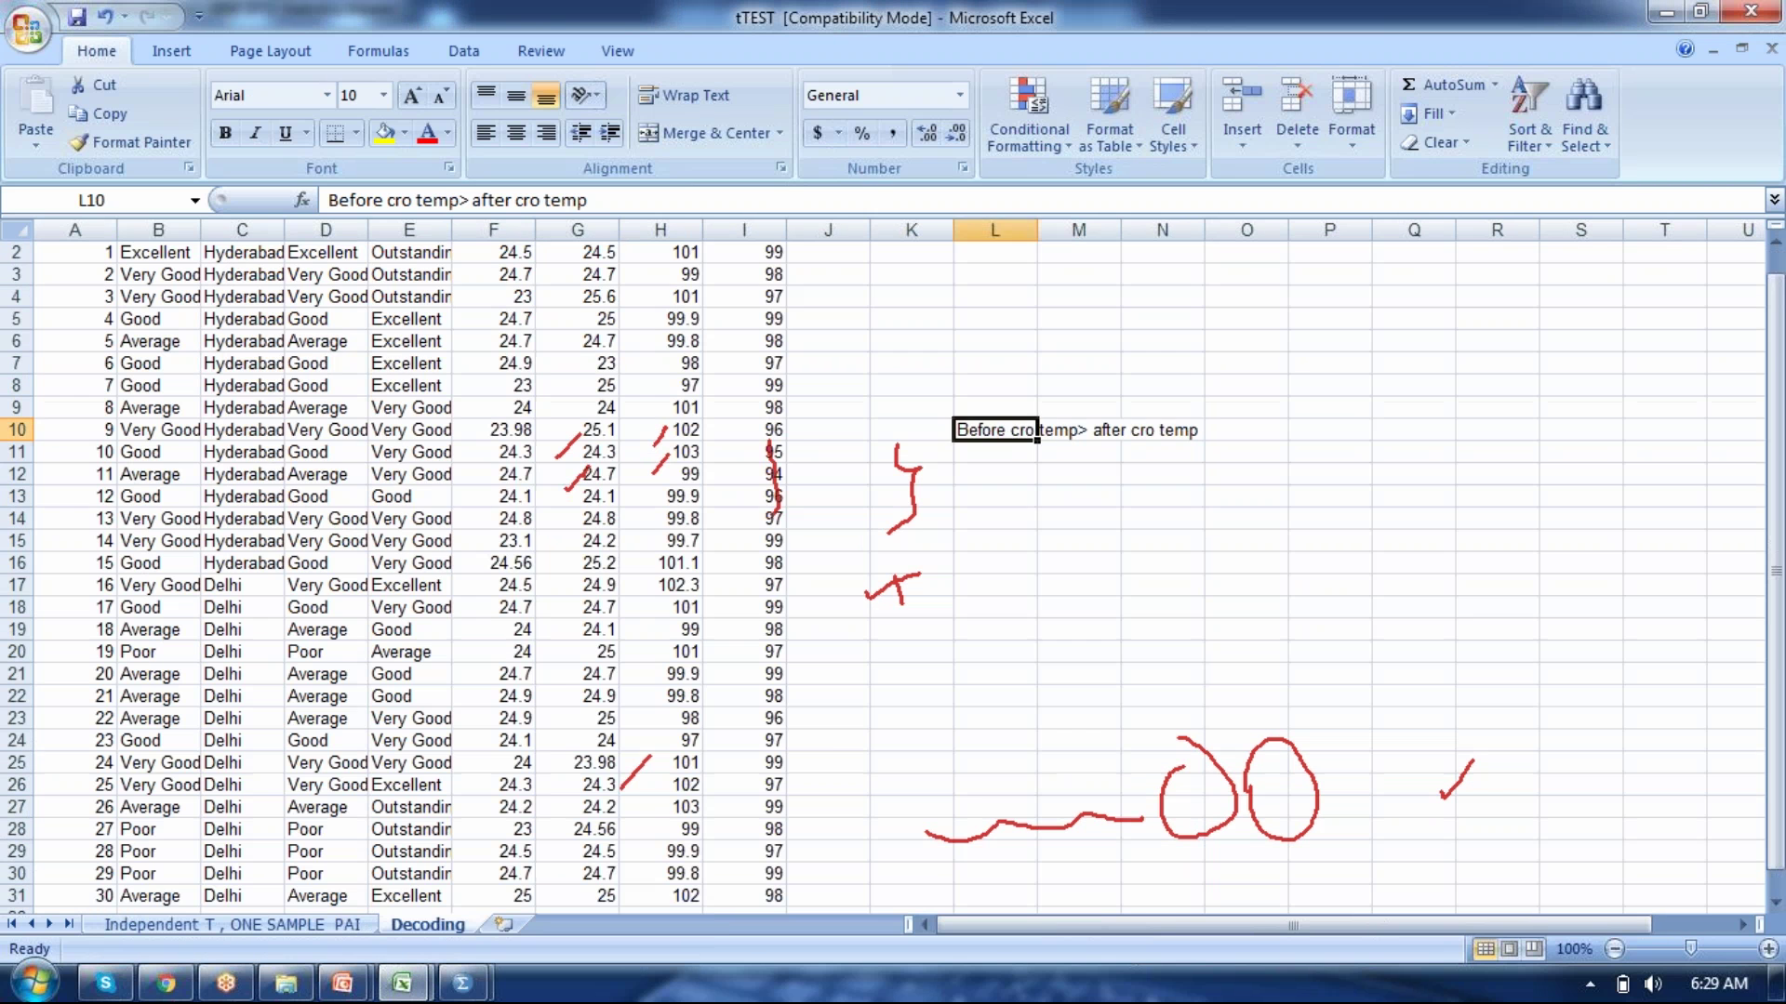
key(alt+Tab)
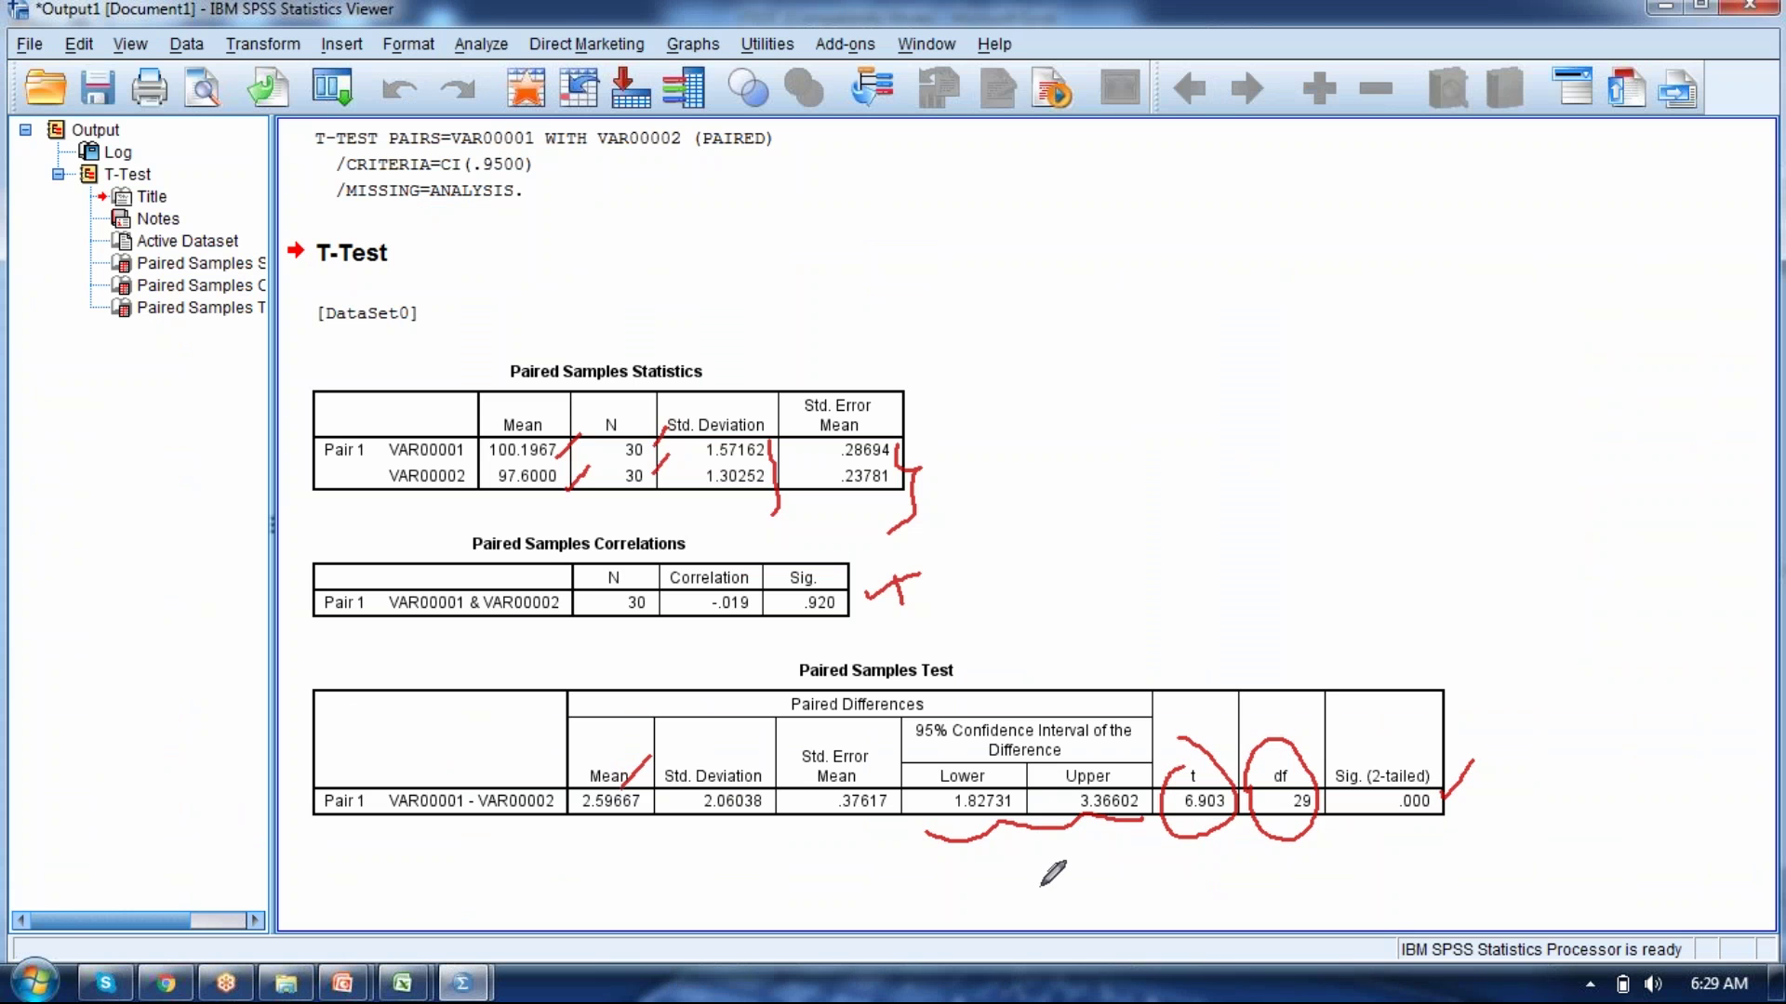
click(414, 989)
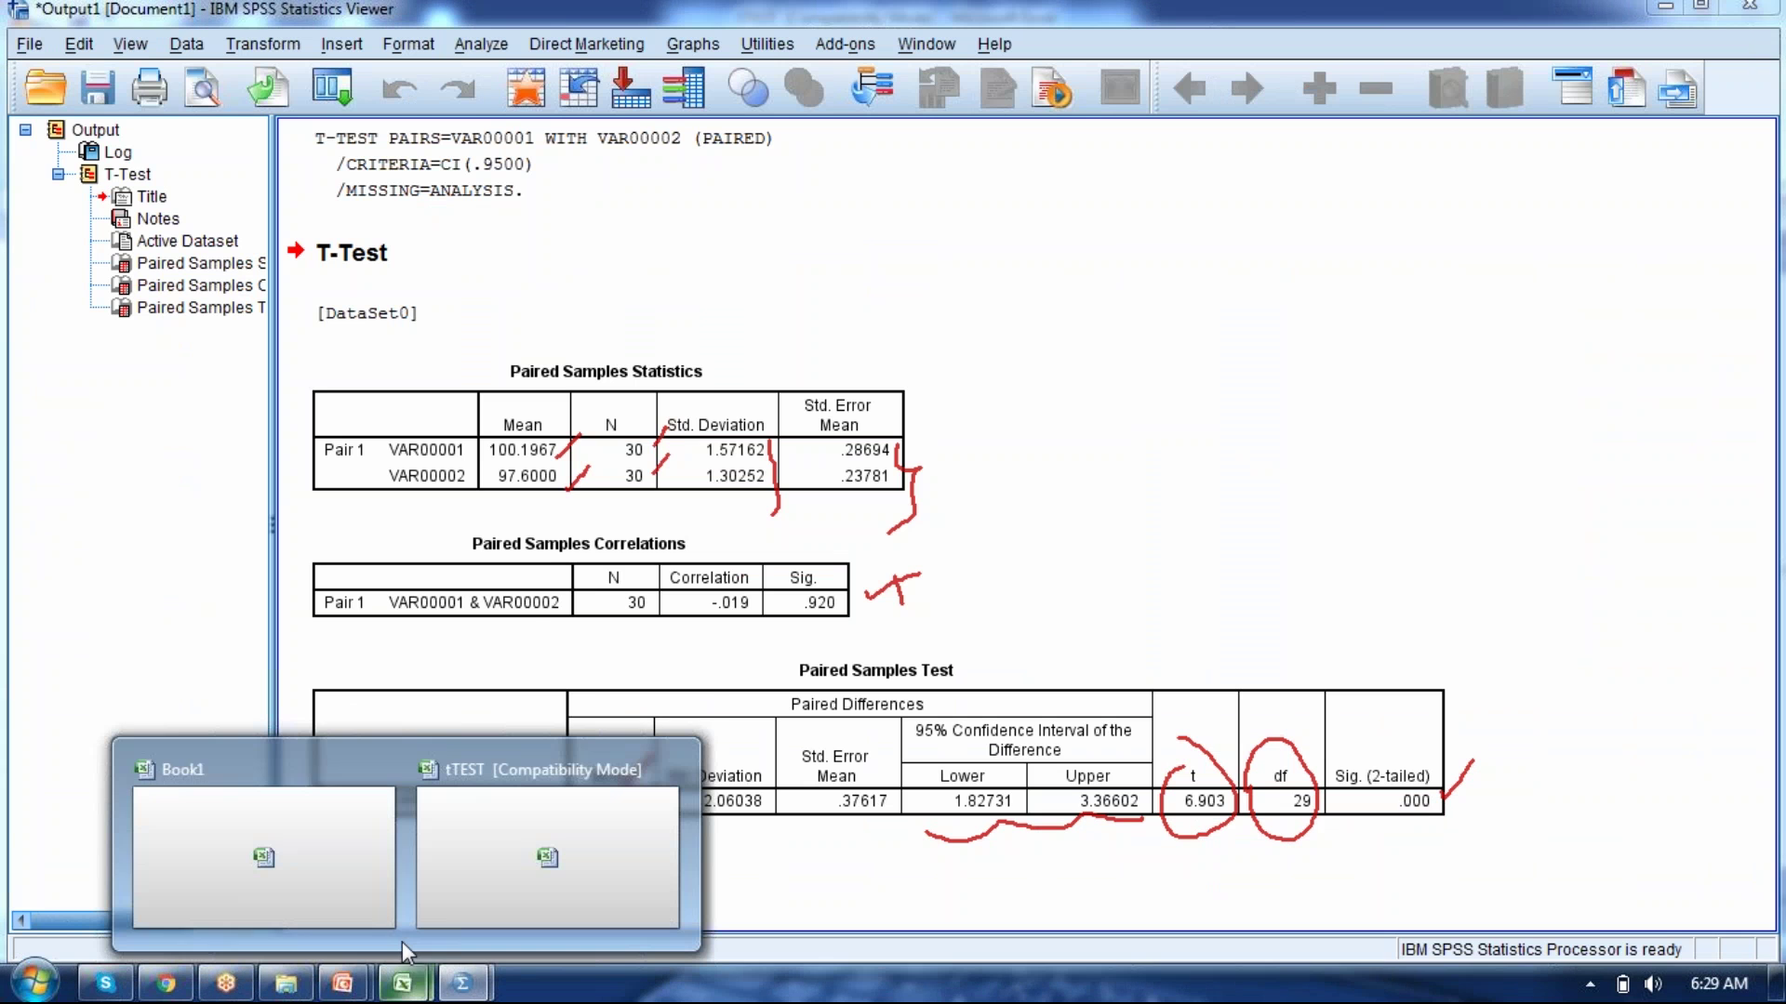
click(353, 856)
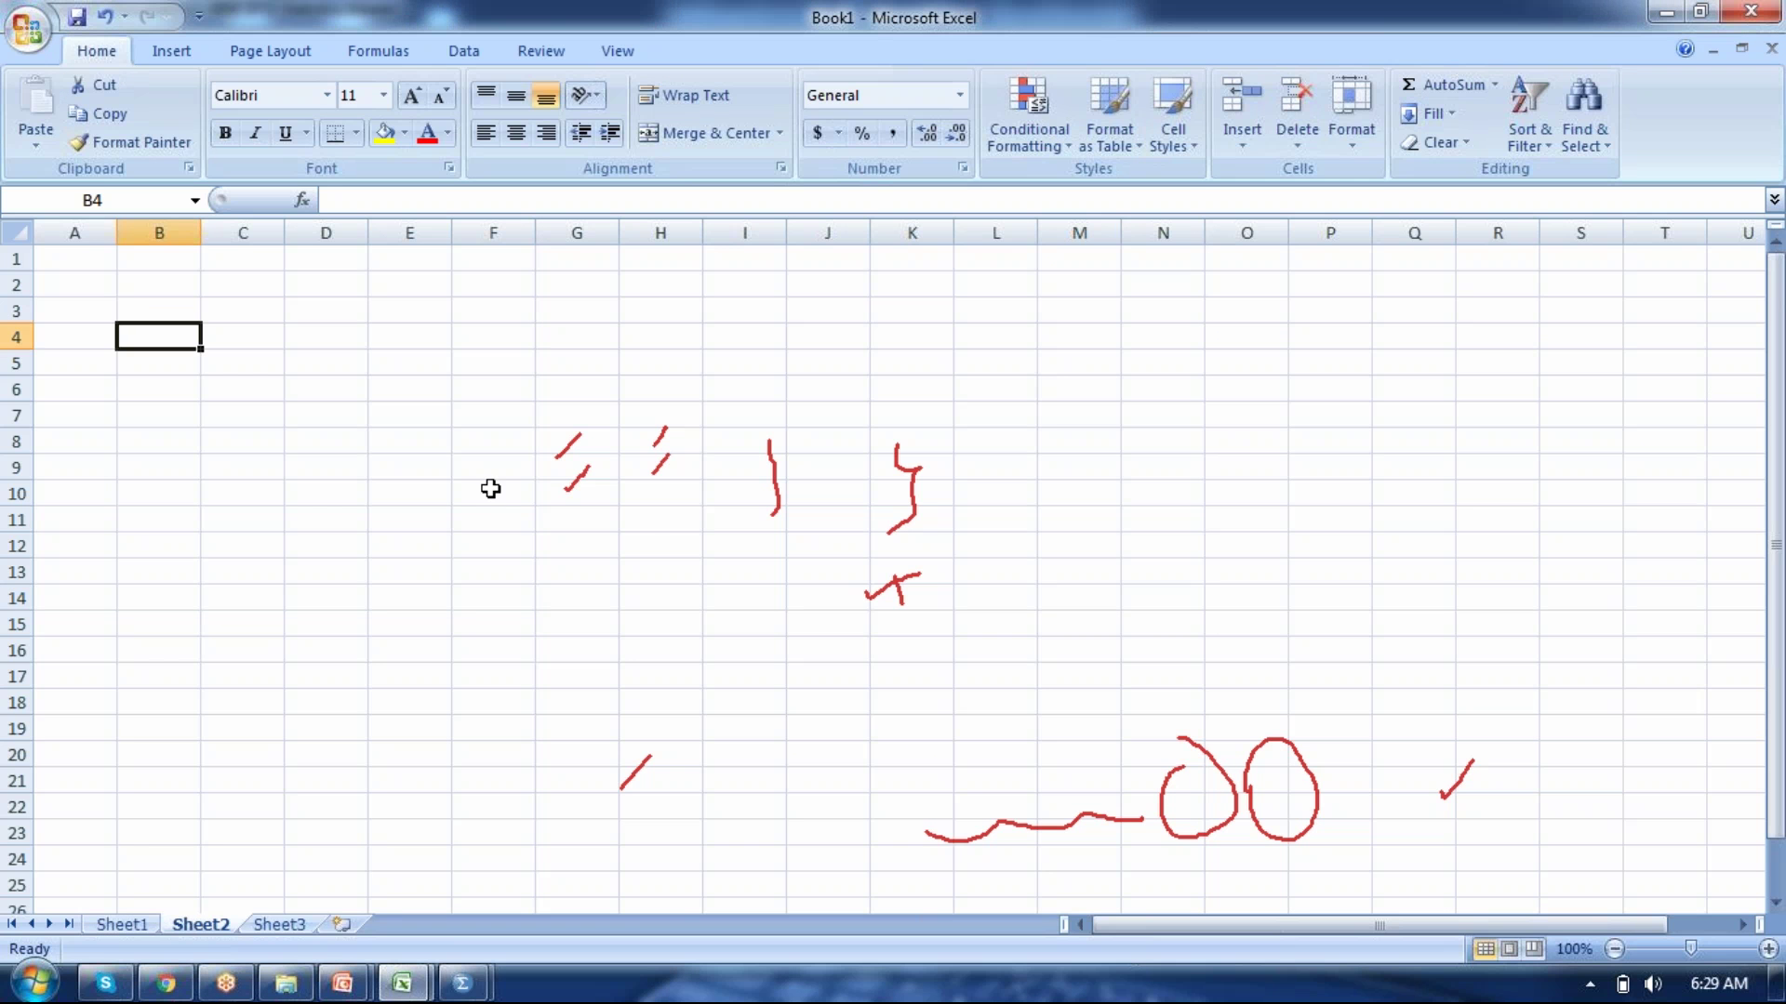
click(140, 925)
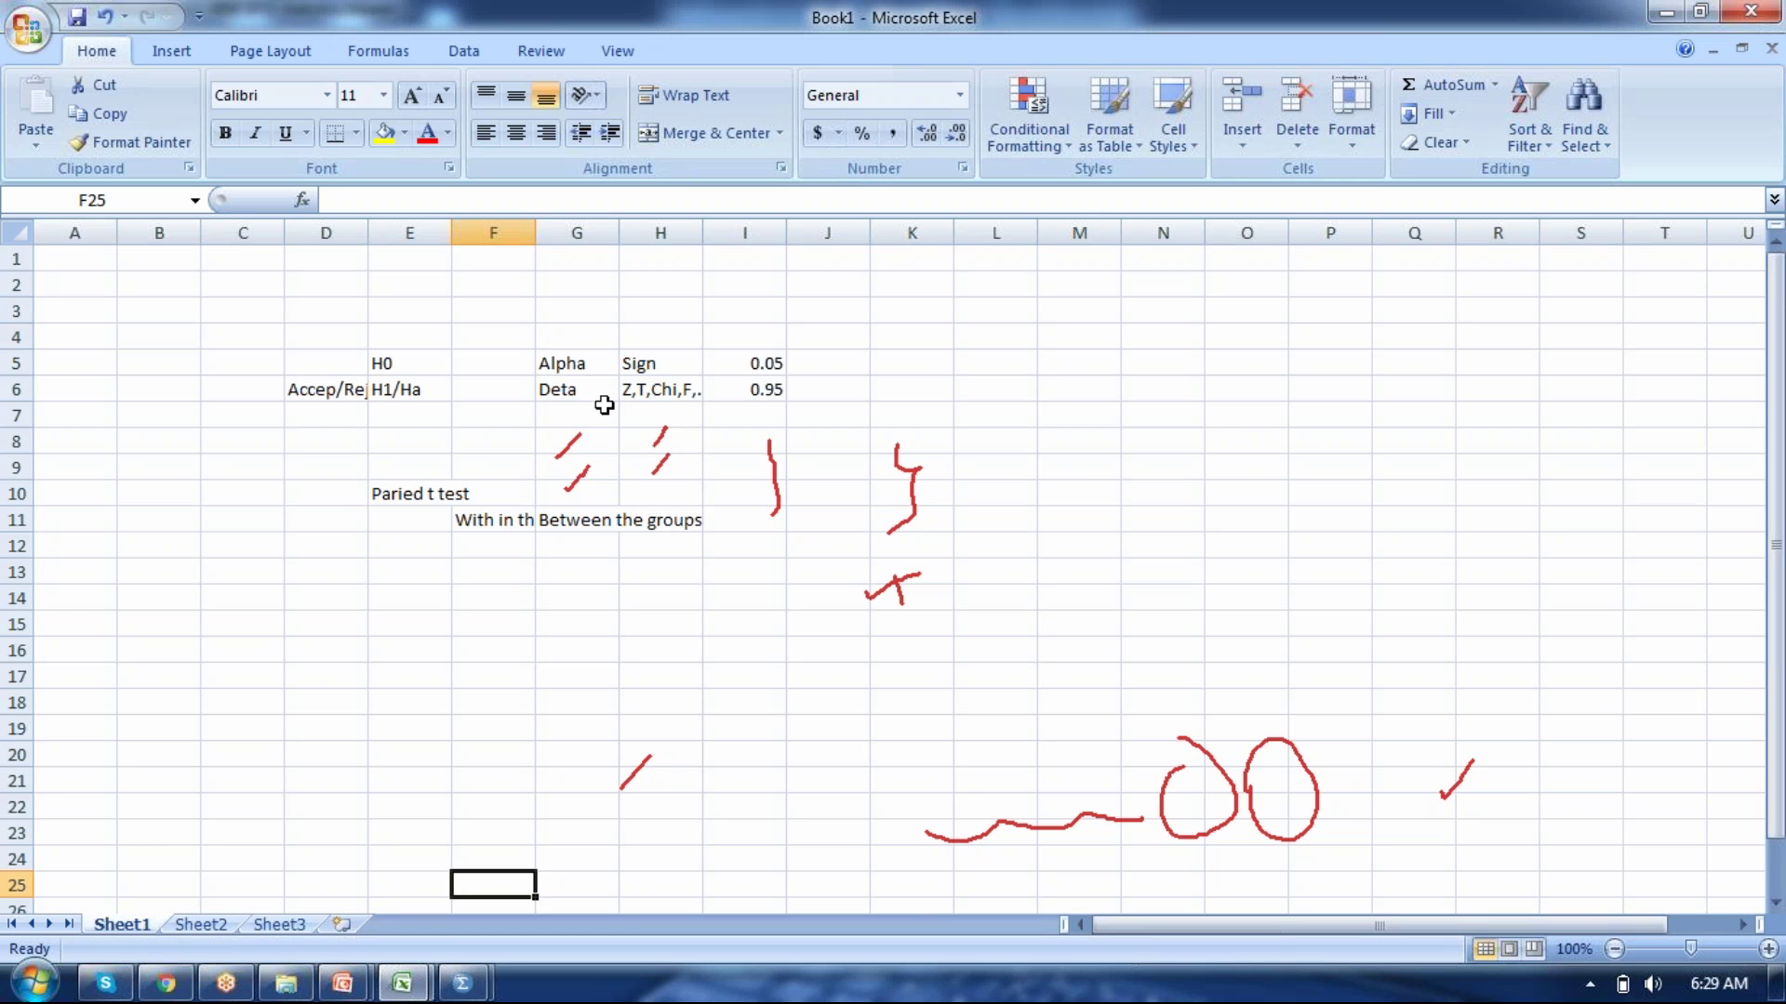
click(735, 362)
click(763, 391)
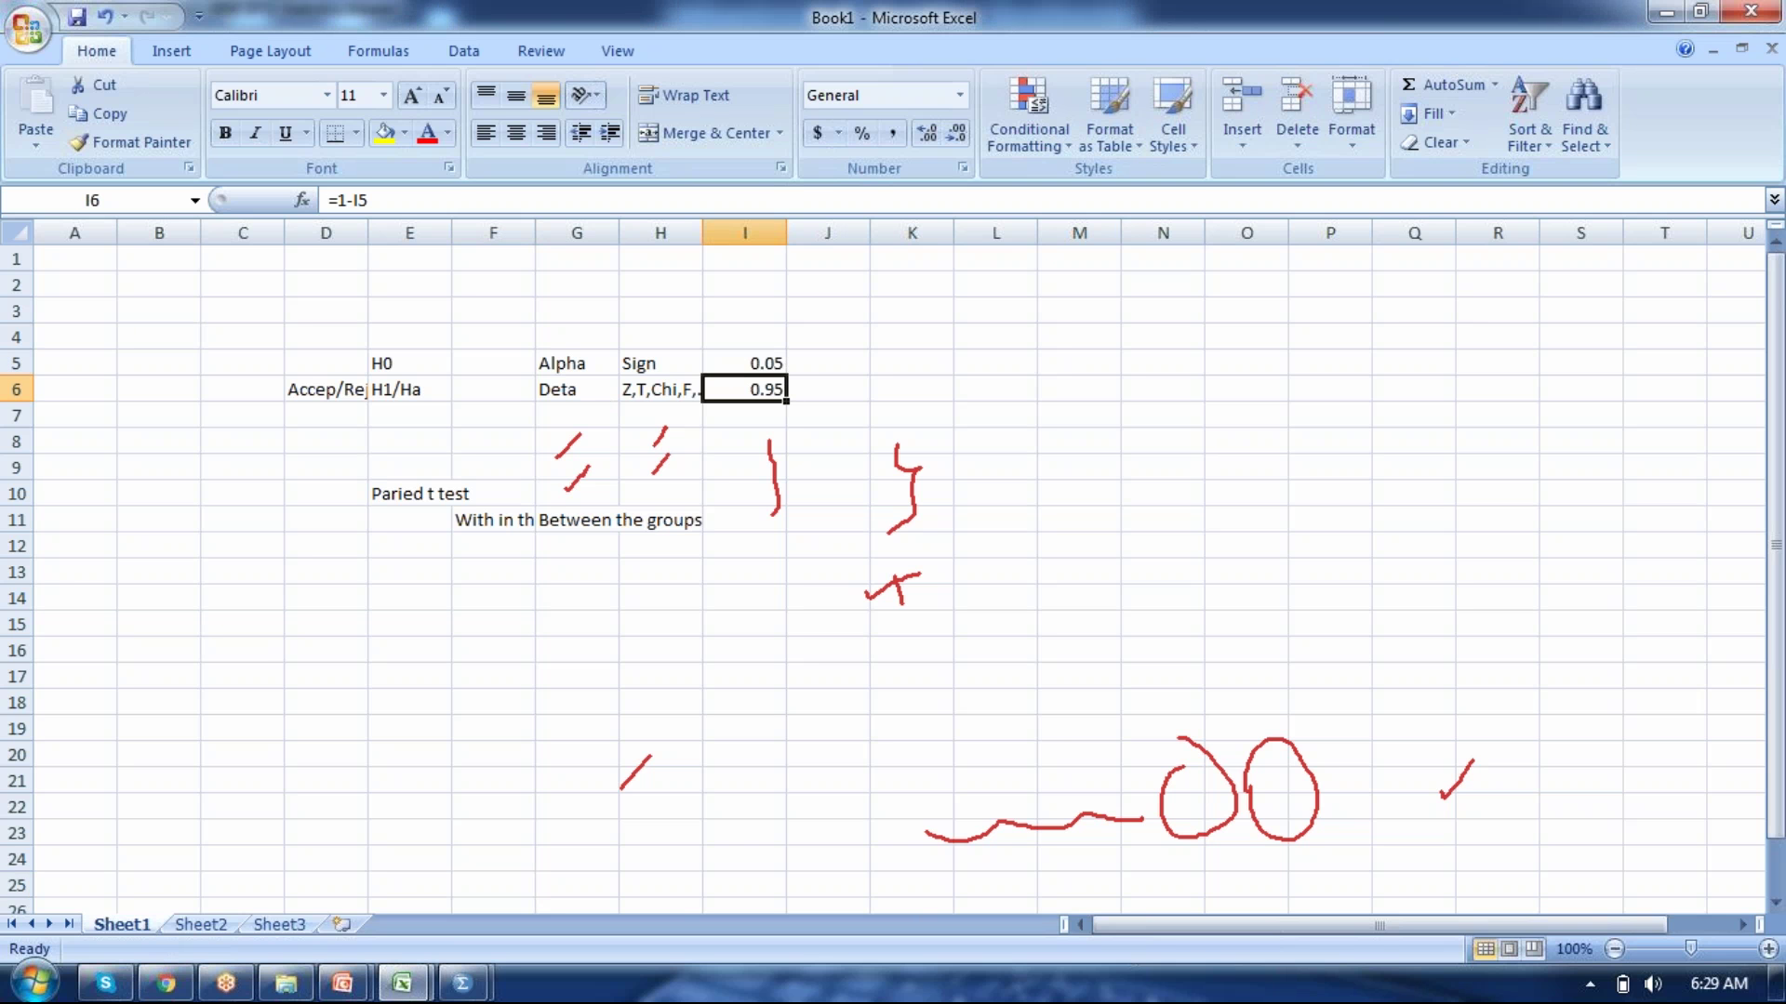
Try a significance value of 0.00 in cell I5 and undo the change.
click(754, 363)
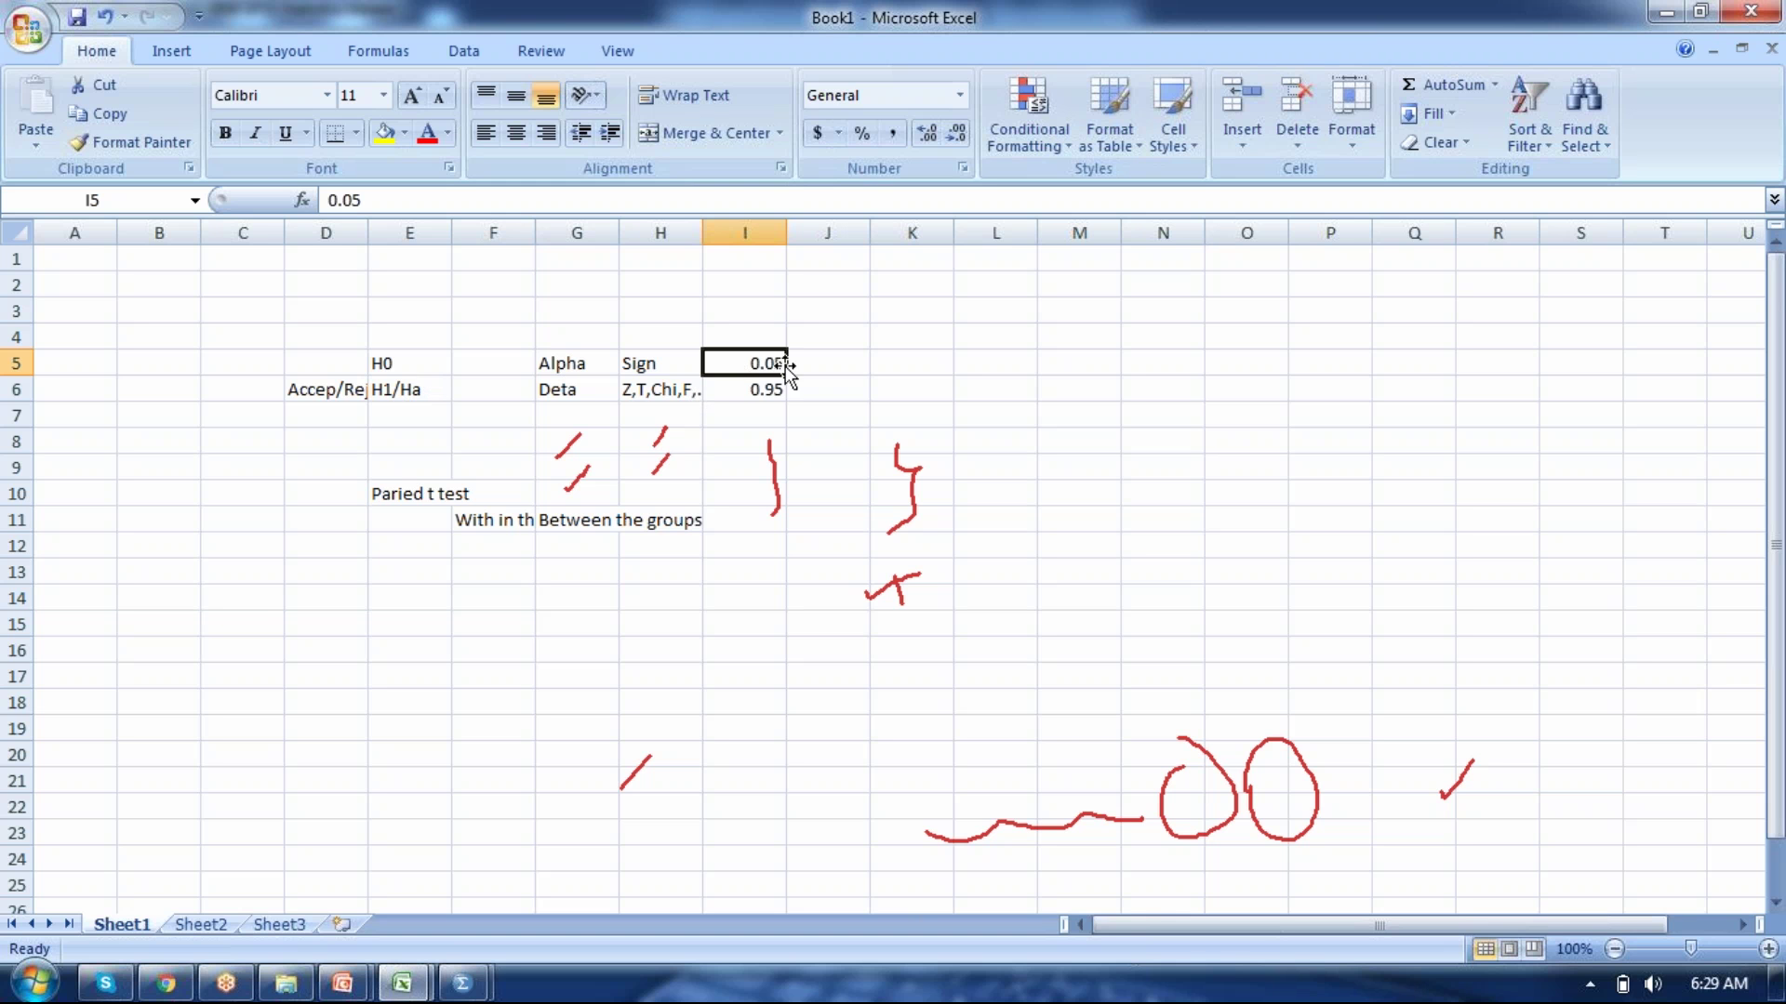
text(0.00)
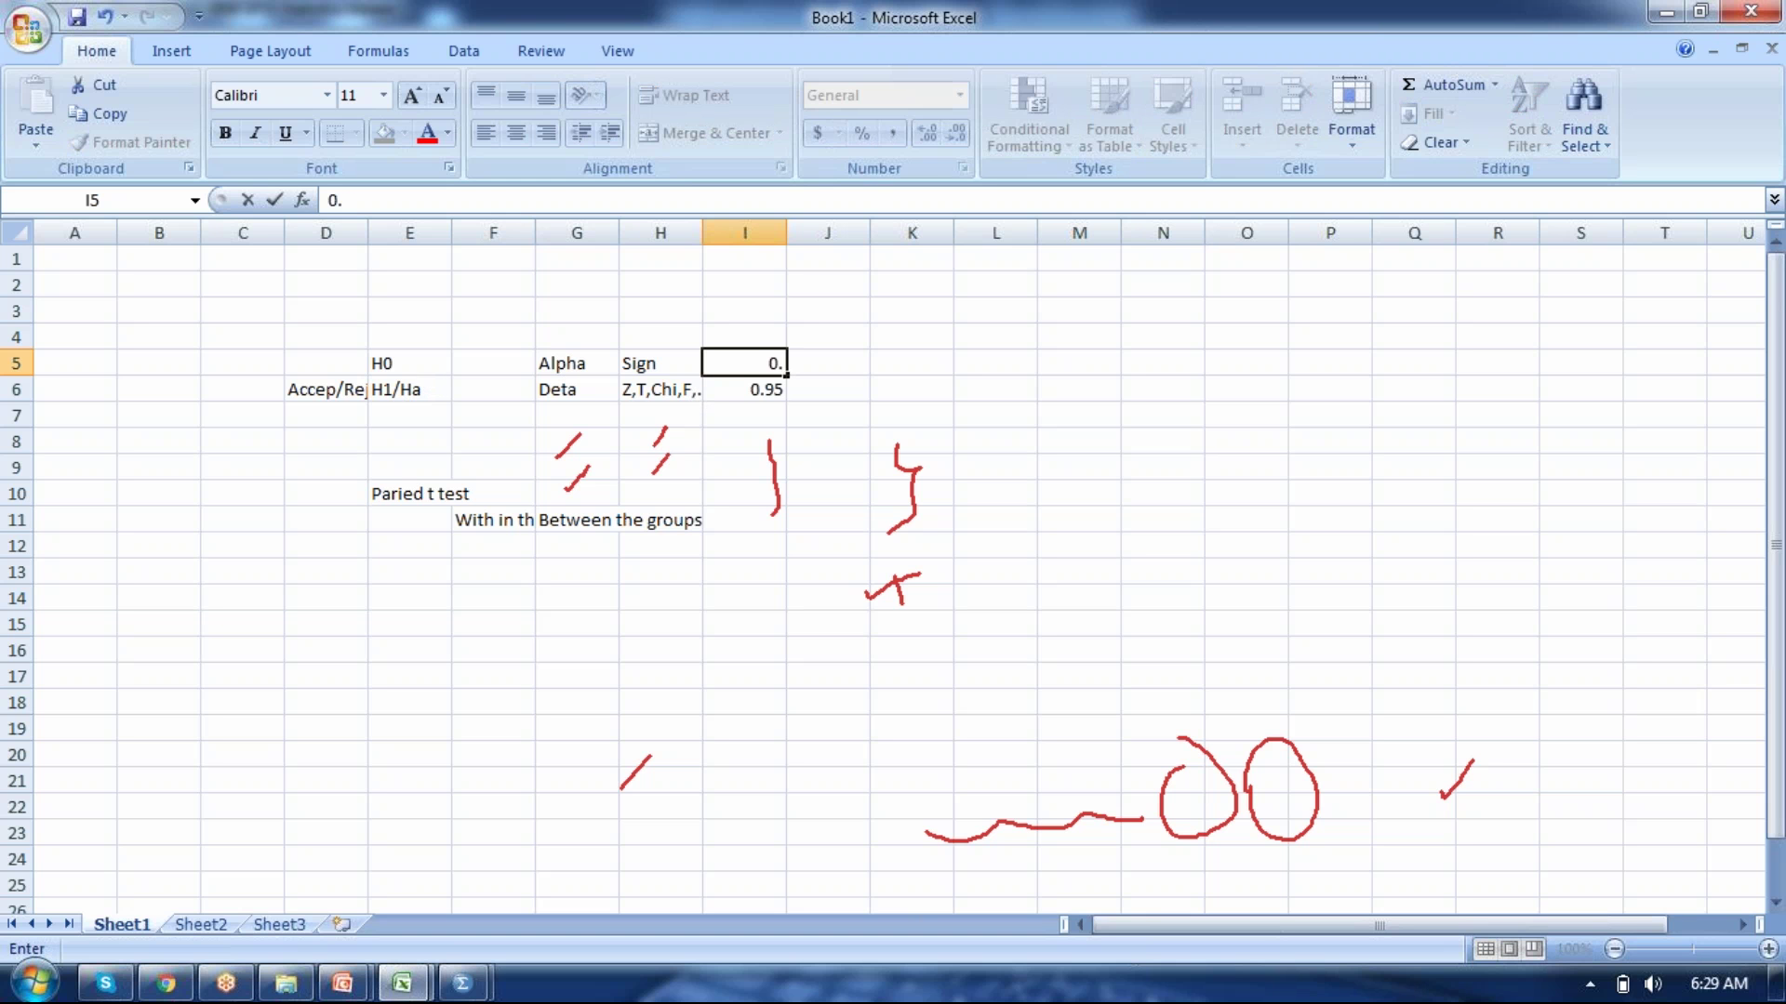
key(Return)
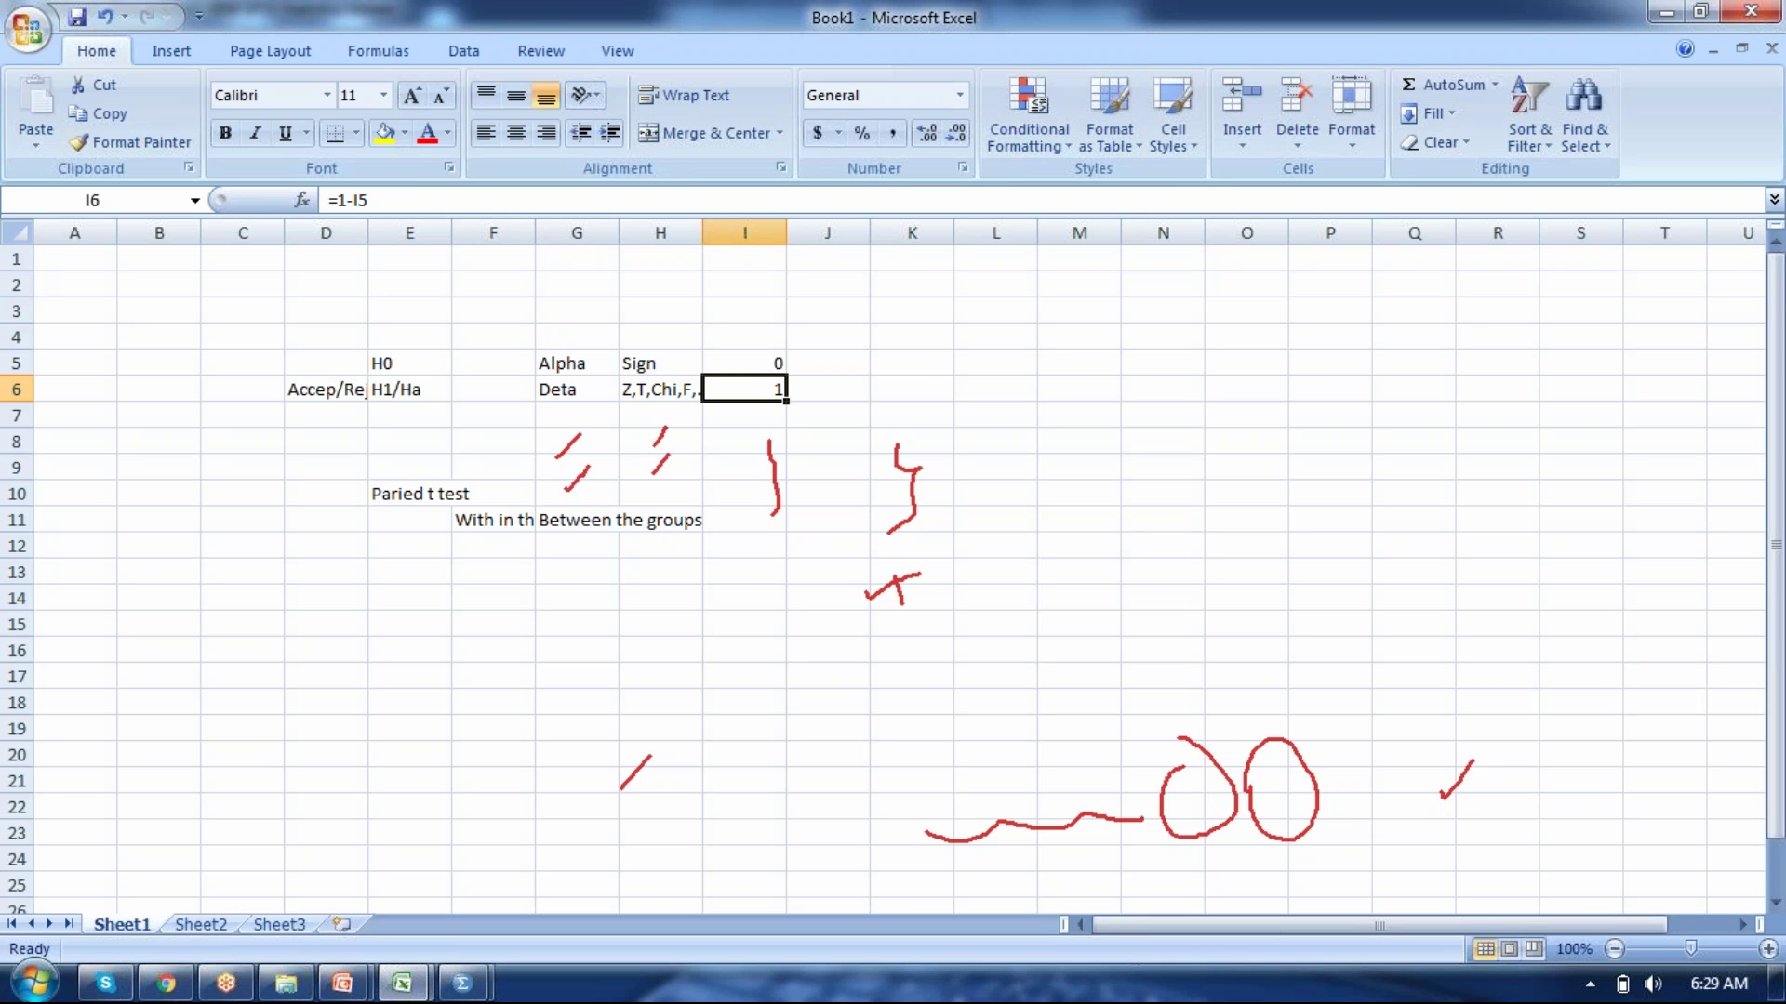
key(ctrl+z)
click(720, 676)
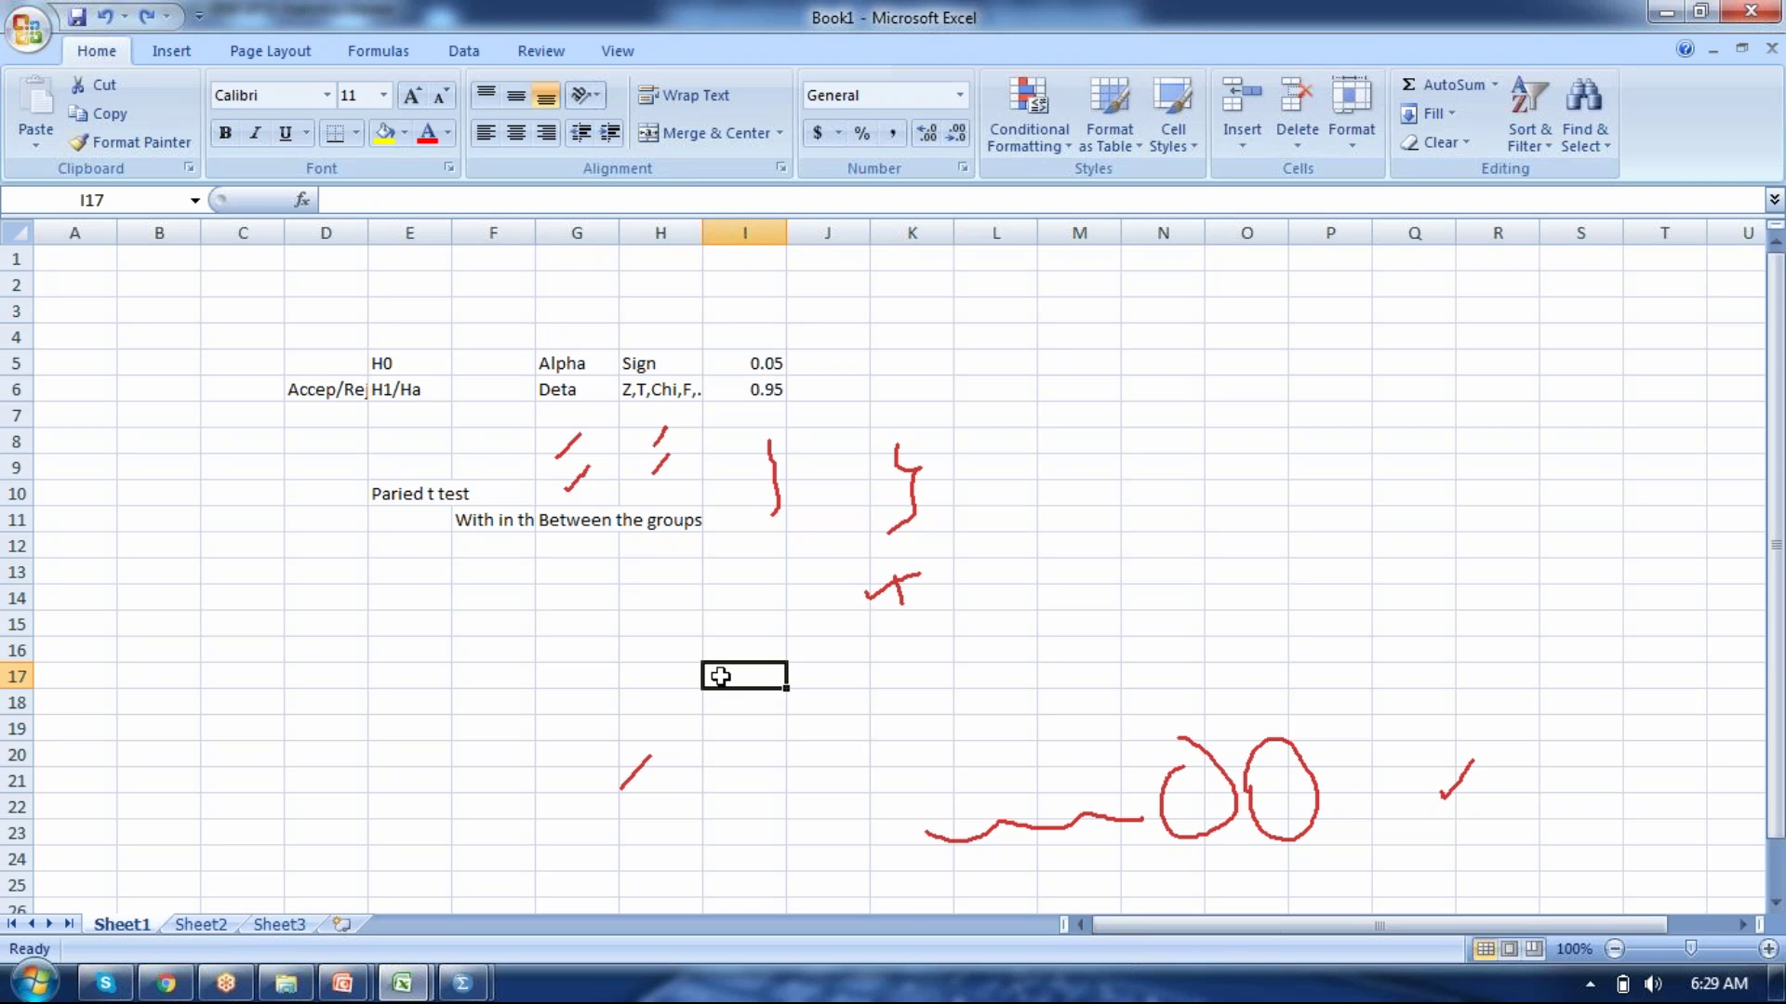
Return to the SPSS output and clear the red pen marks from the screen.
key(alt+Tab)
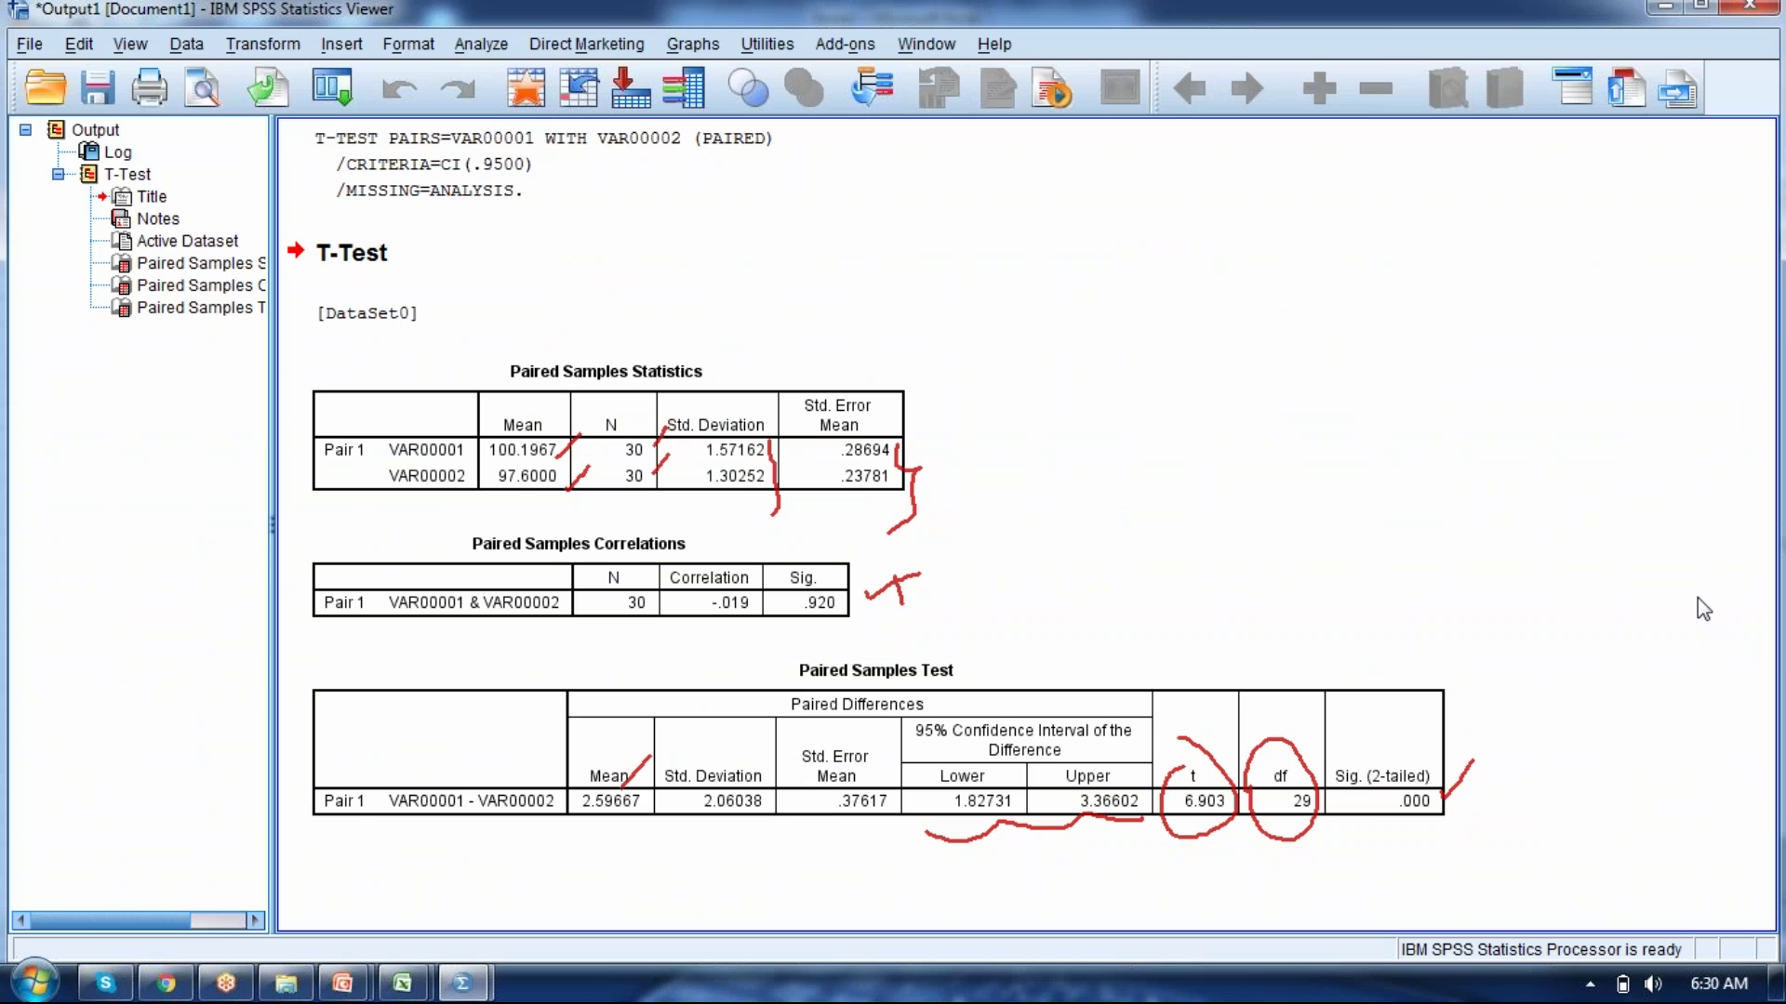
key(Escape)
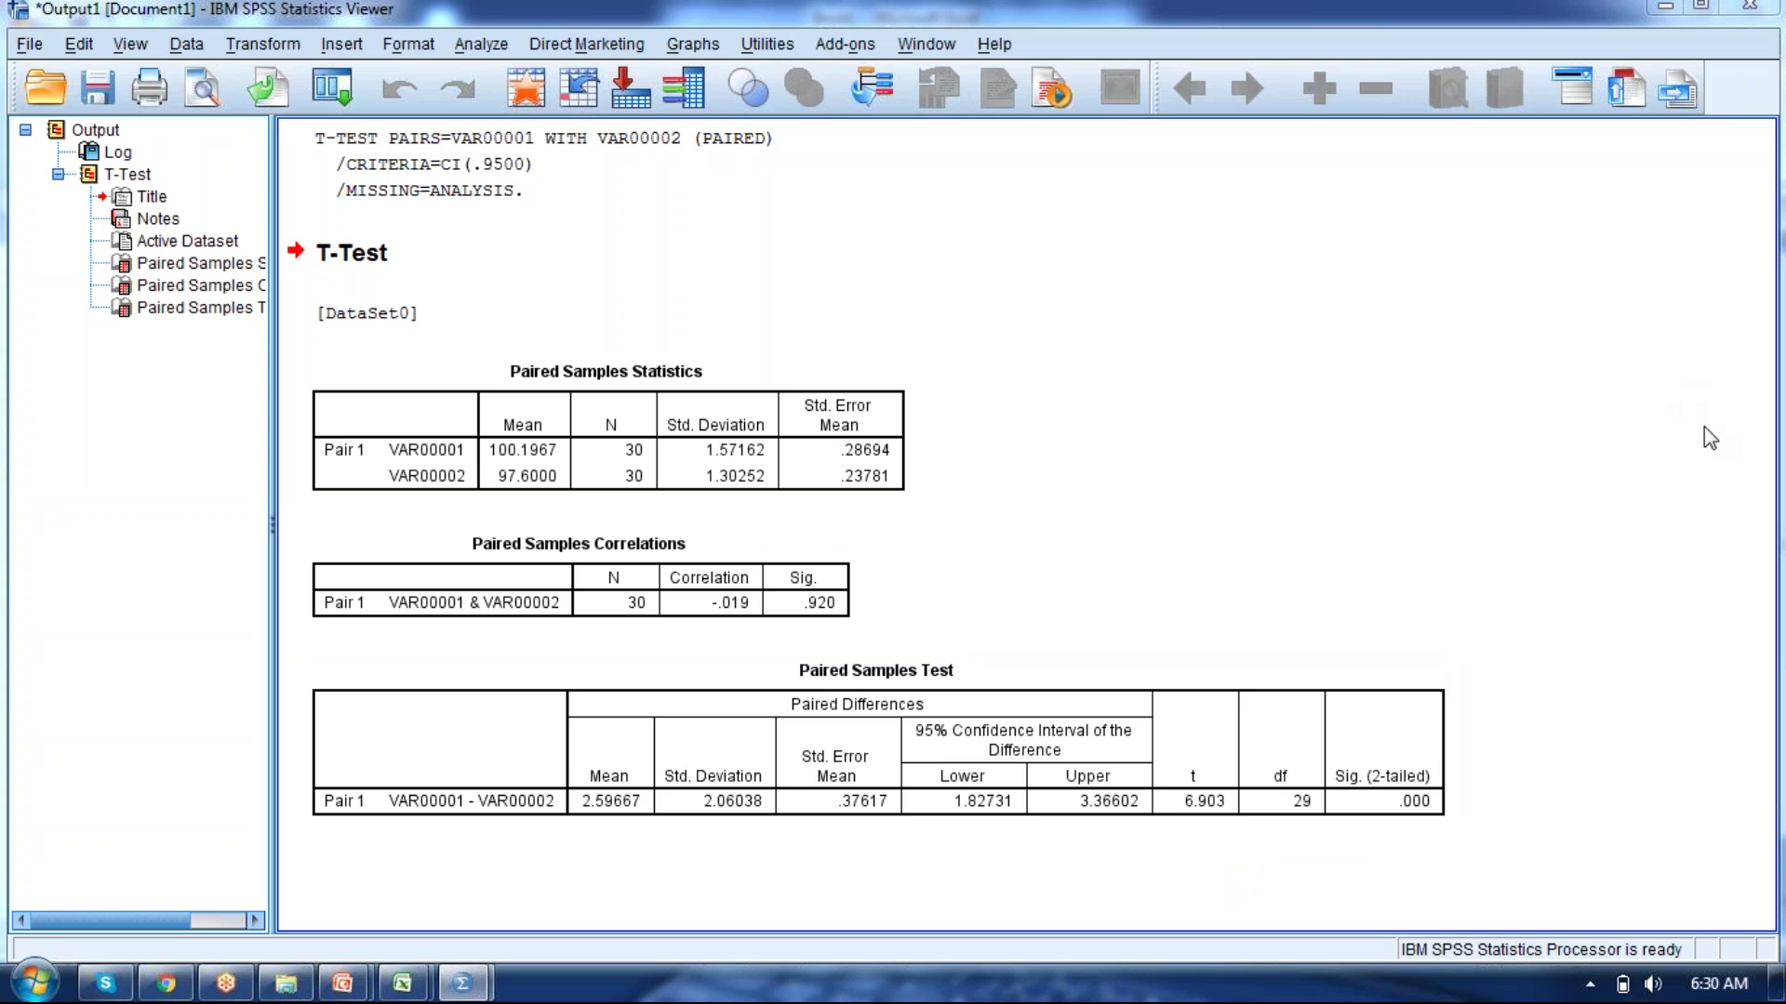
Circle the t value in the Paired Samples Test table, write 10, 20 and 30 above it in red, and clear the marks.
mouse_move(1193, 746)
mouse_down()
mouse_move(1144, 788)
mouse_move(1182, 851)
mouse_move(1243, 803)
mouse_move(1162, 750)
mouse_up()
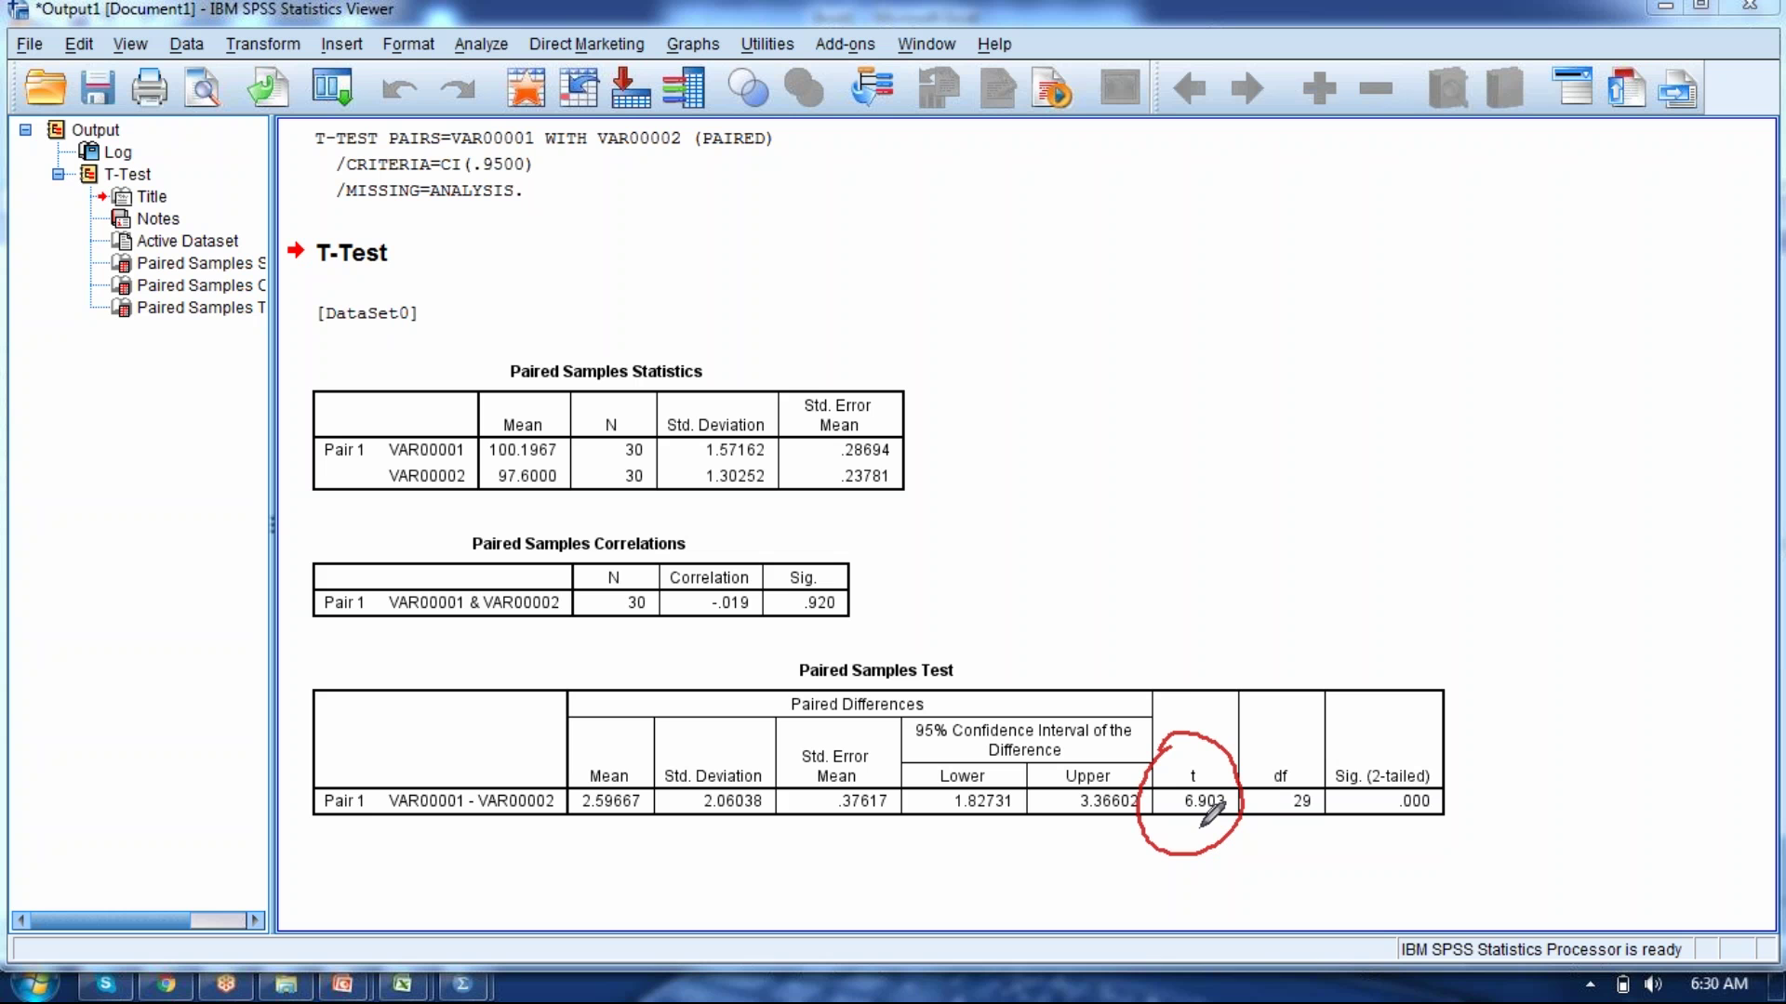
mouse_move(1173, 699)
mouse_down()
mouse_move(1171, 716)
mouse_move(1185, 699)
mouse_move(1157, 674)
mouse_move(1172, 642)
mouse_move(1151, 651)
mouse_up()
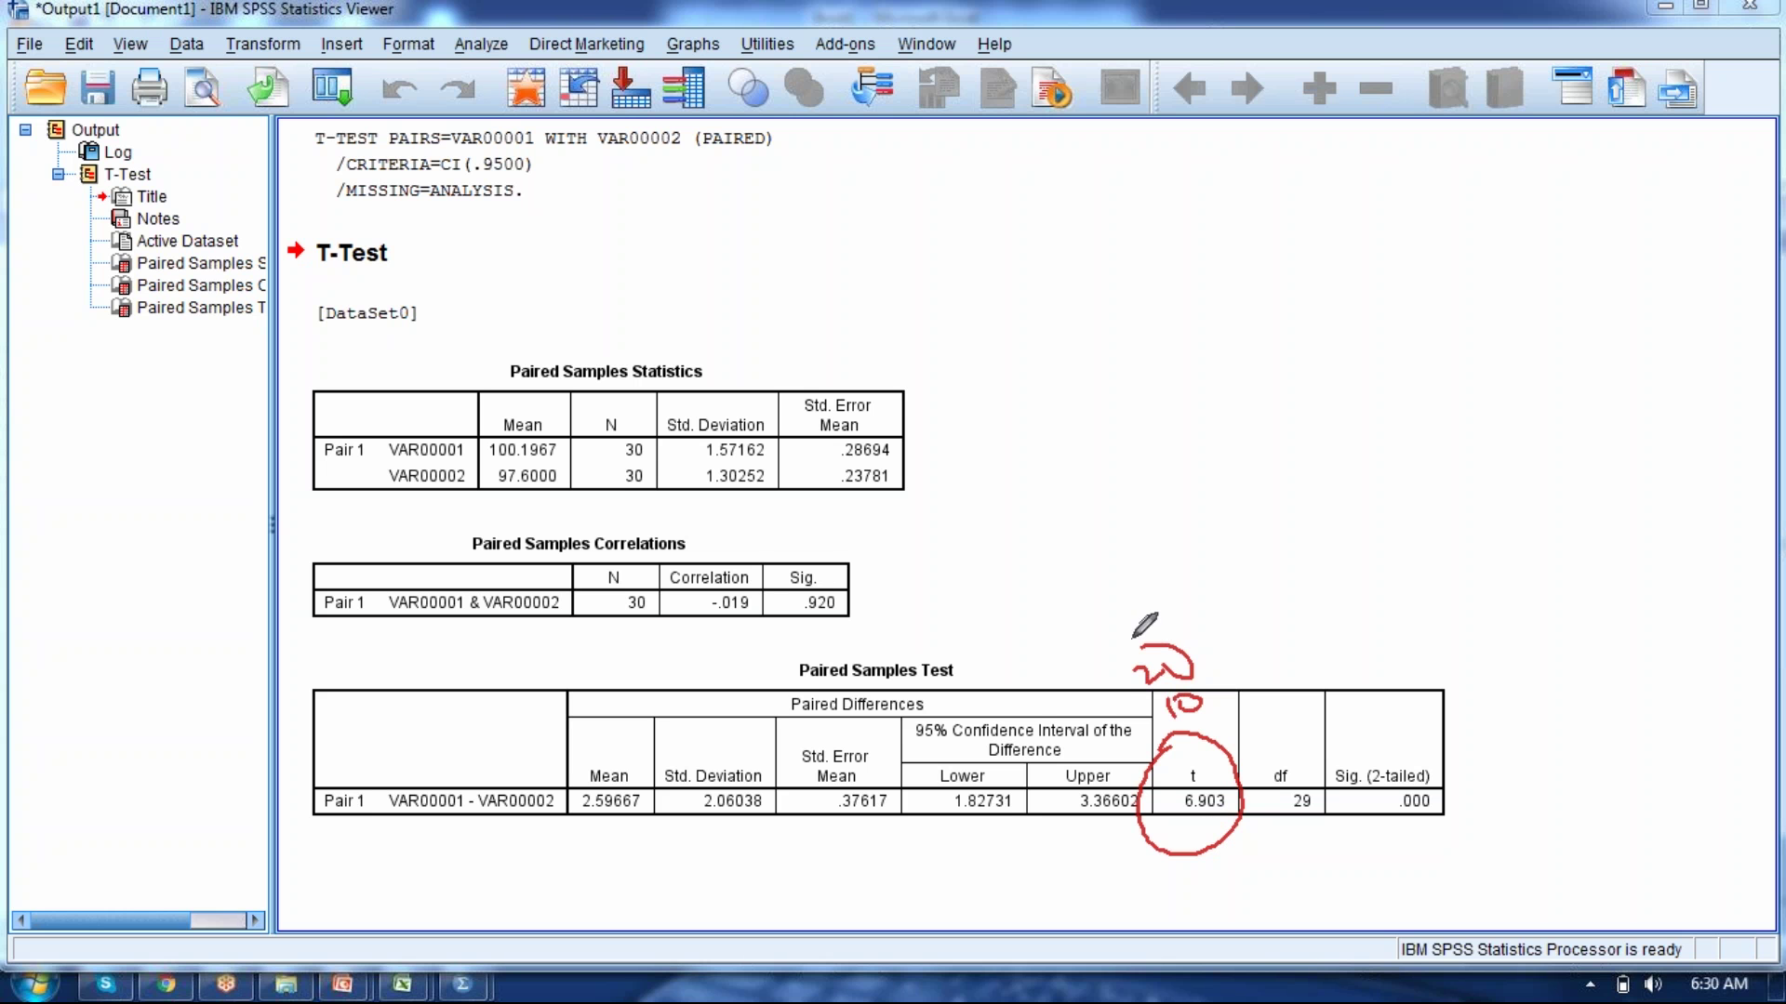
mouse_move(1121, 576)
mouse_down()
mouse_move(1125, 620)
mouse_move(1157, 575)
mouse_up()
drag(1095, 499, 1102, 538)
mouse_move(1125, 469)
mouse_down()
mouse_move(1128, 530)
mouse_move(1132, 507)
mouse_move(1142, 526)
mouse_move(1165, 502)
mouse_move(1154, 476)
mouse_up()
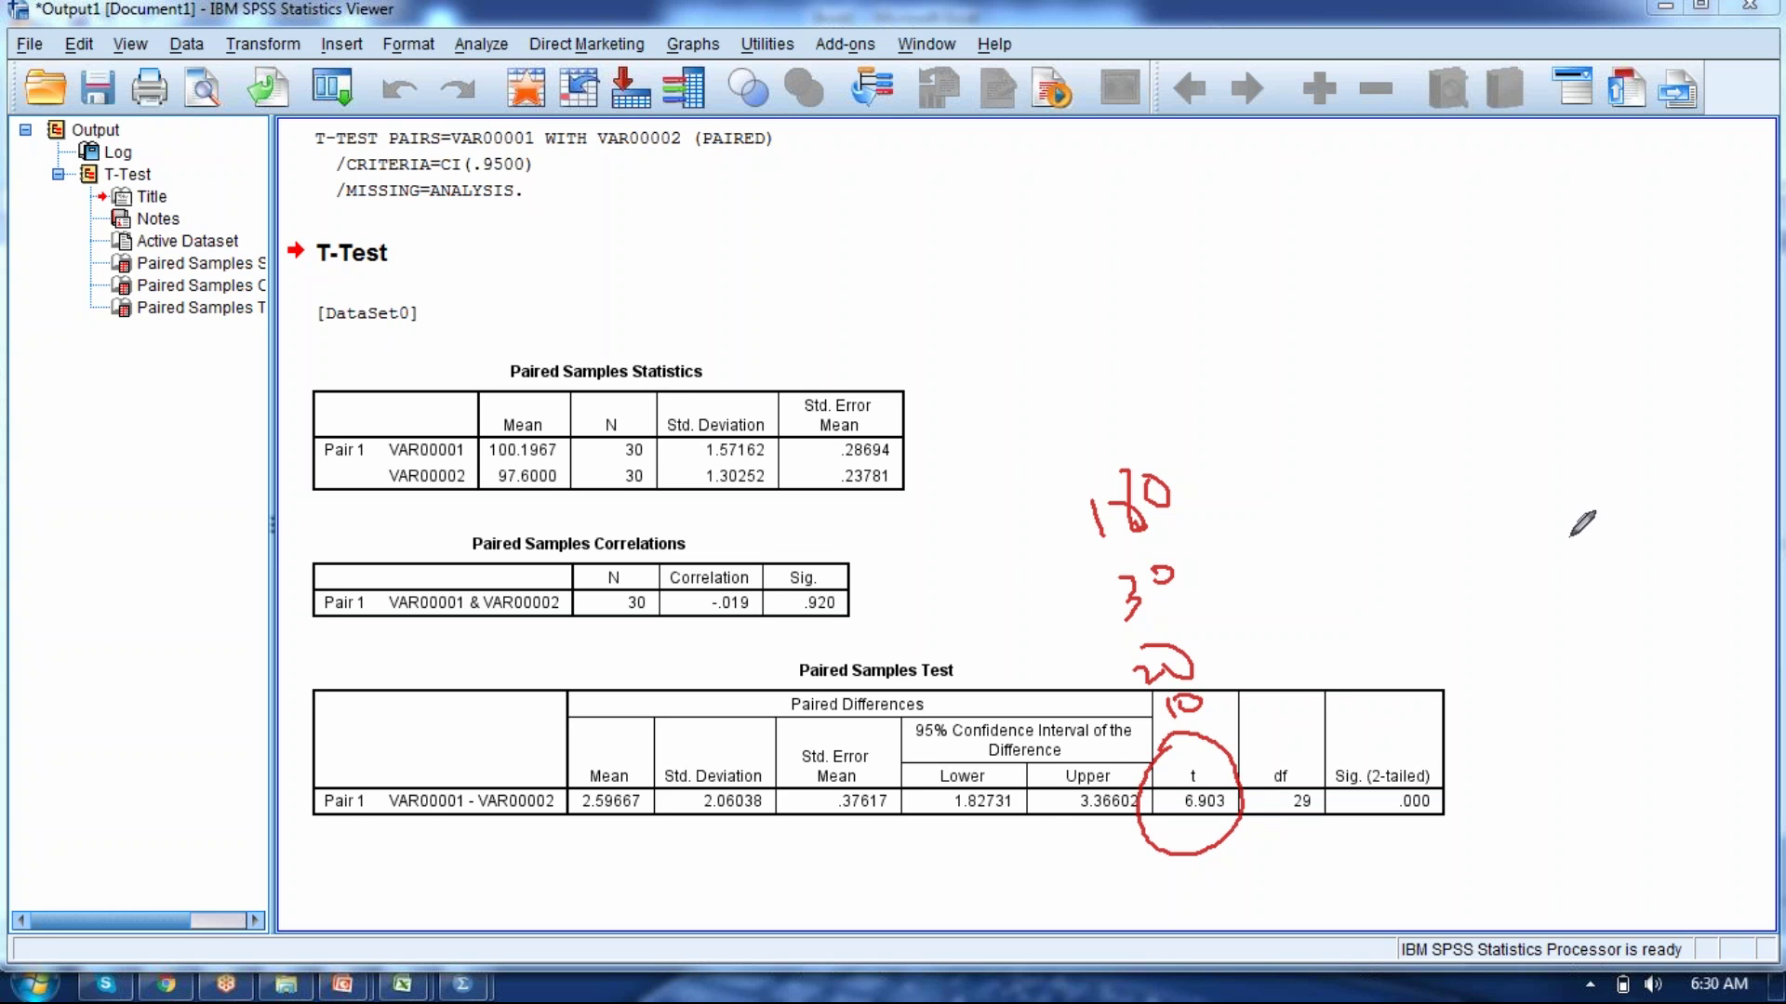
key(Escape)
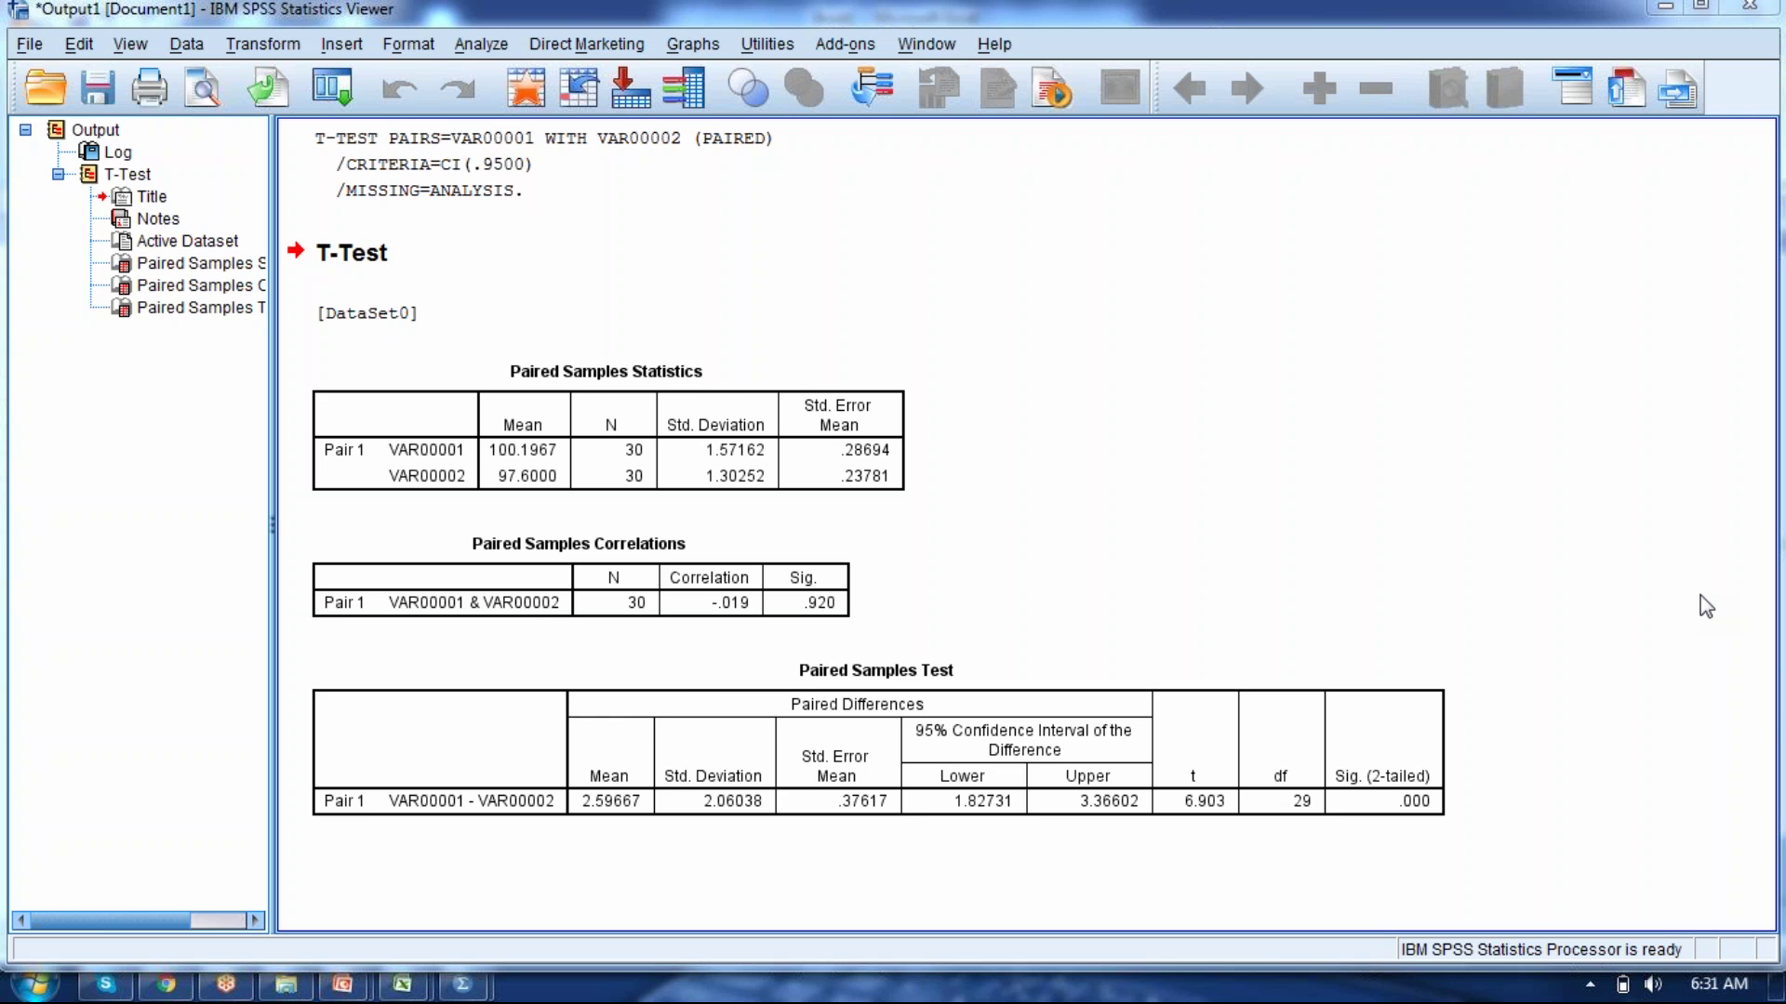
key(alt+Tab)
key(alt+Tab)
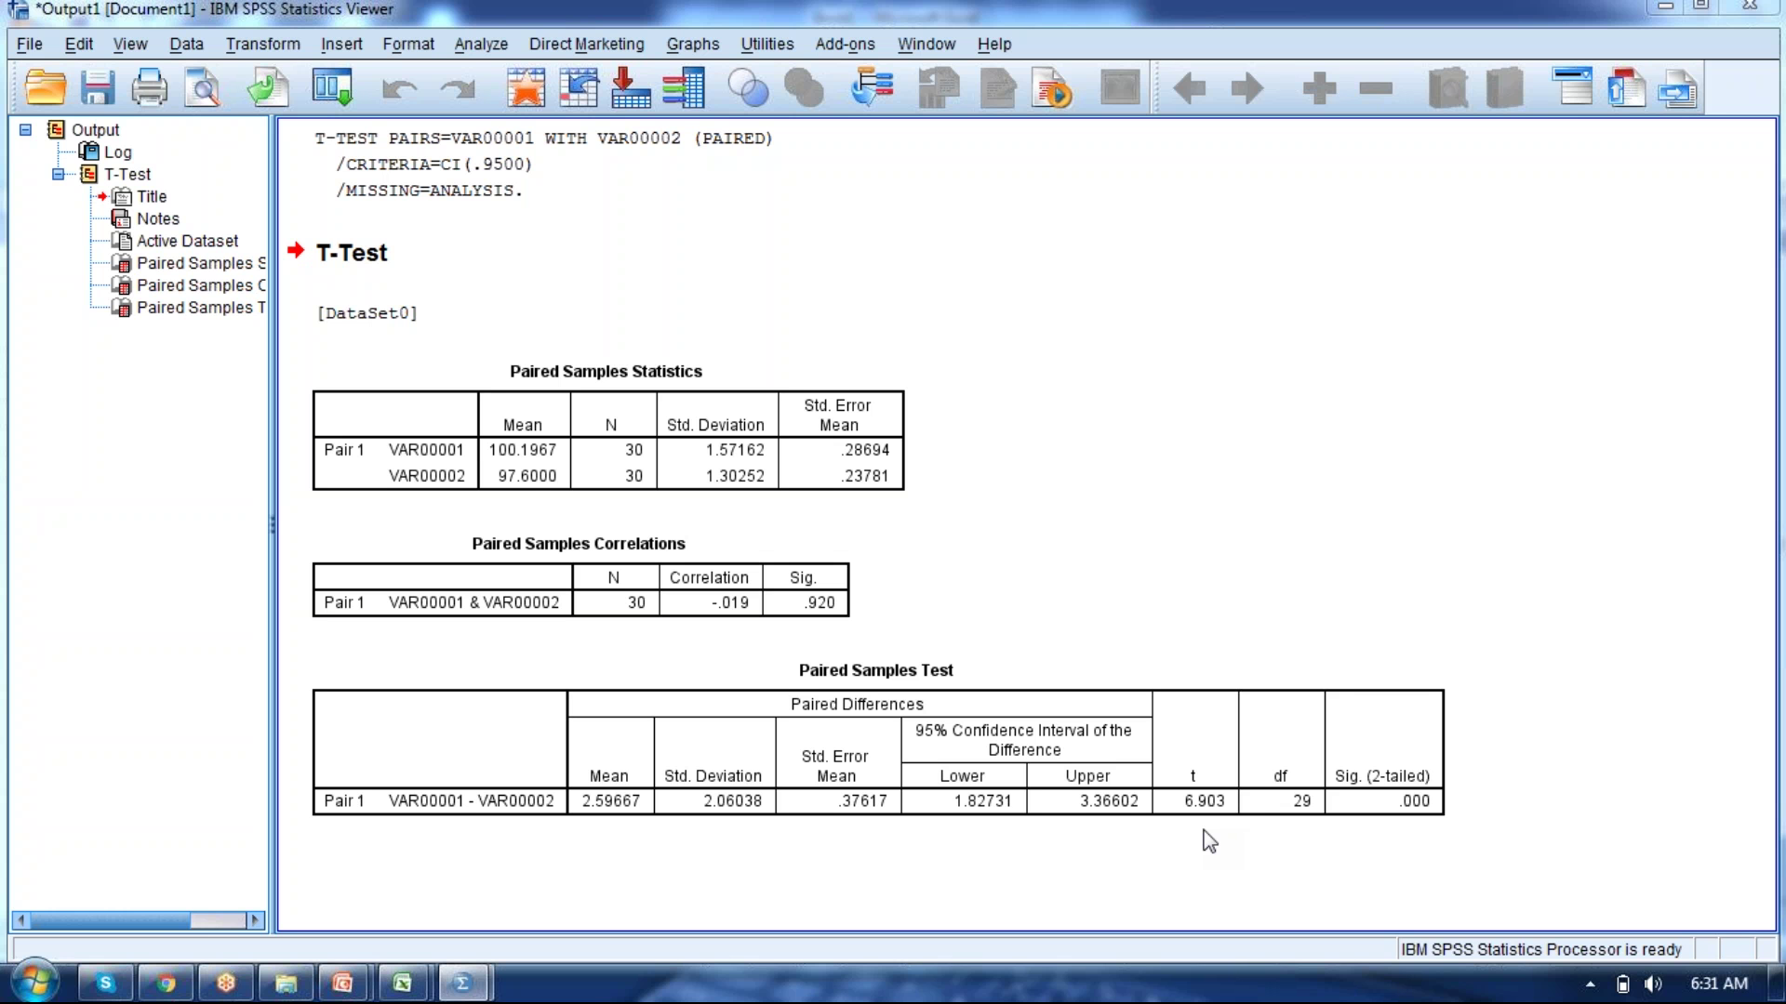
click(1205, 742)
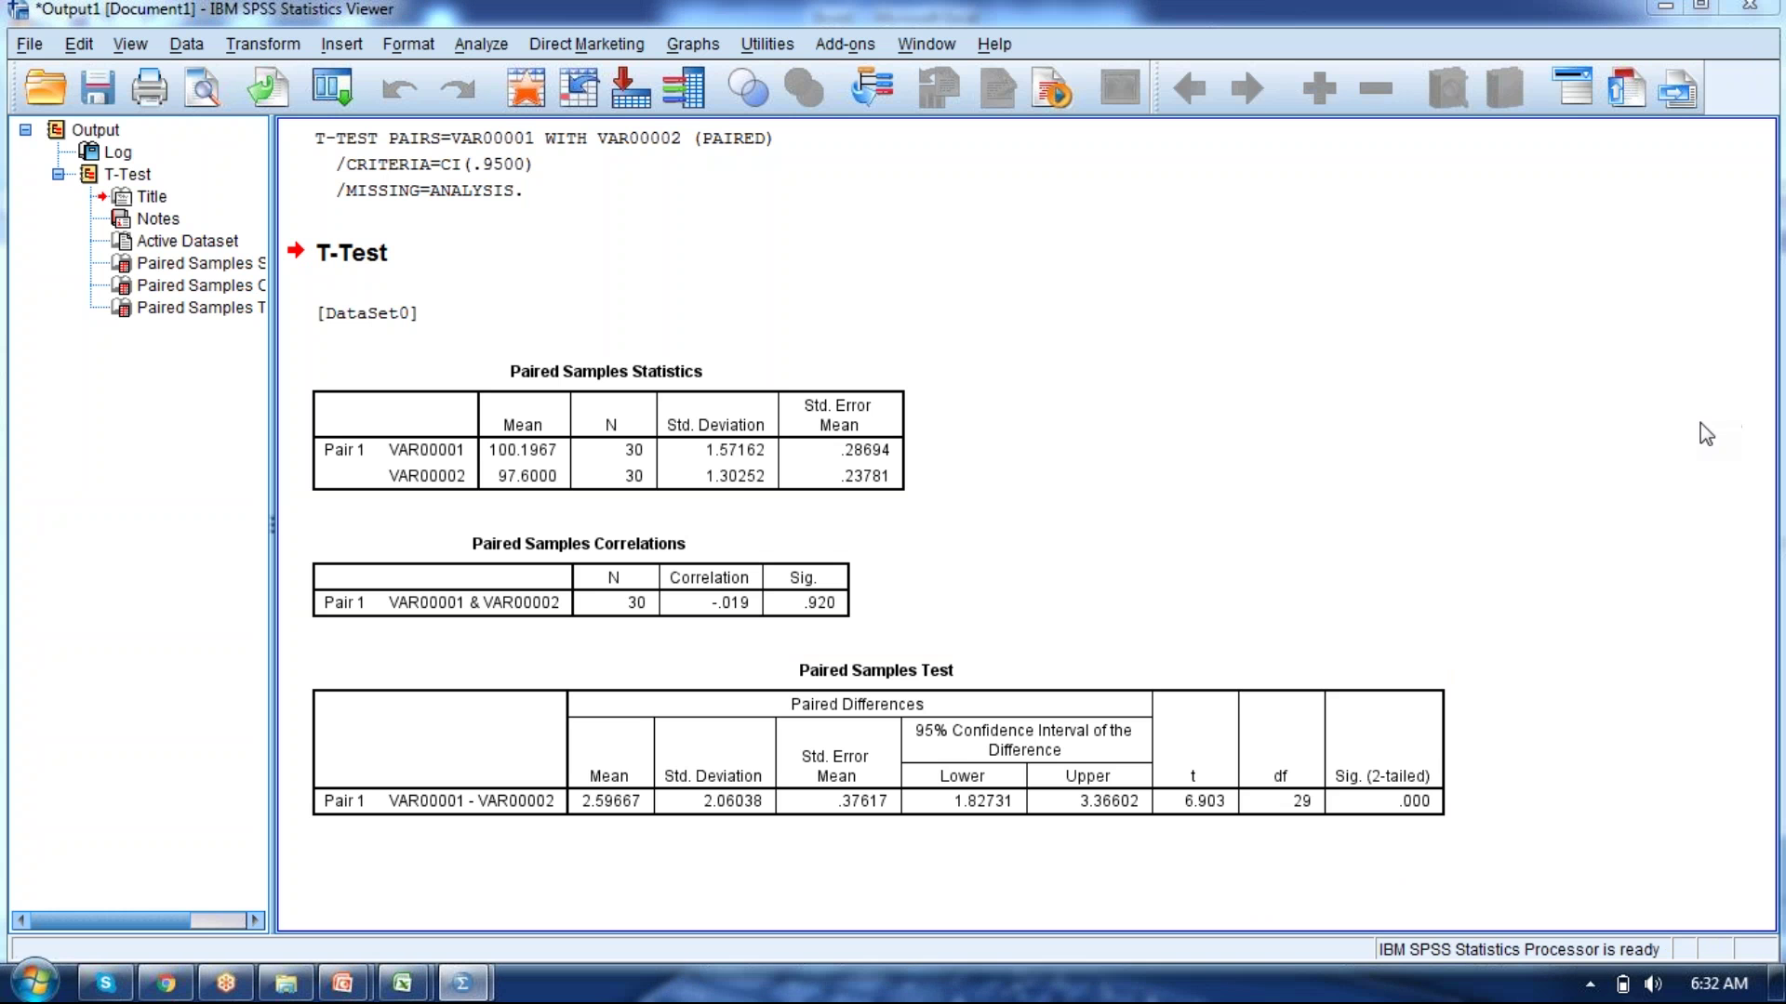
mouse_move(633, 431)
mouse_down()
mouse_move(626, 510)
mouse_move(658, 473)
mouse_move(640, 429)
mouse_up()
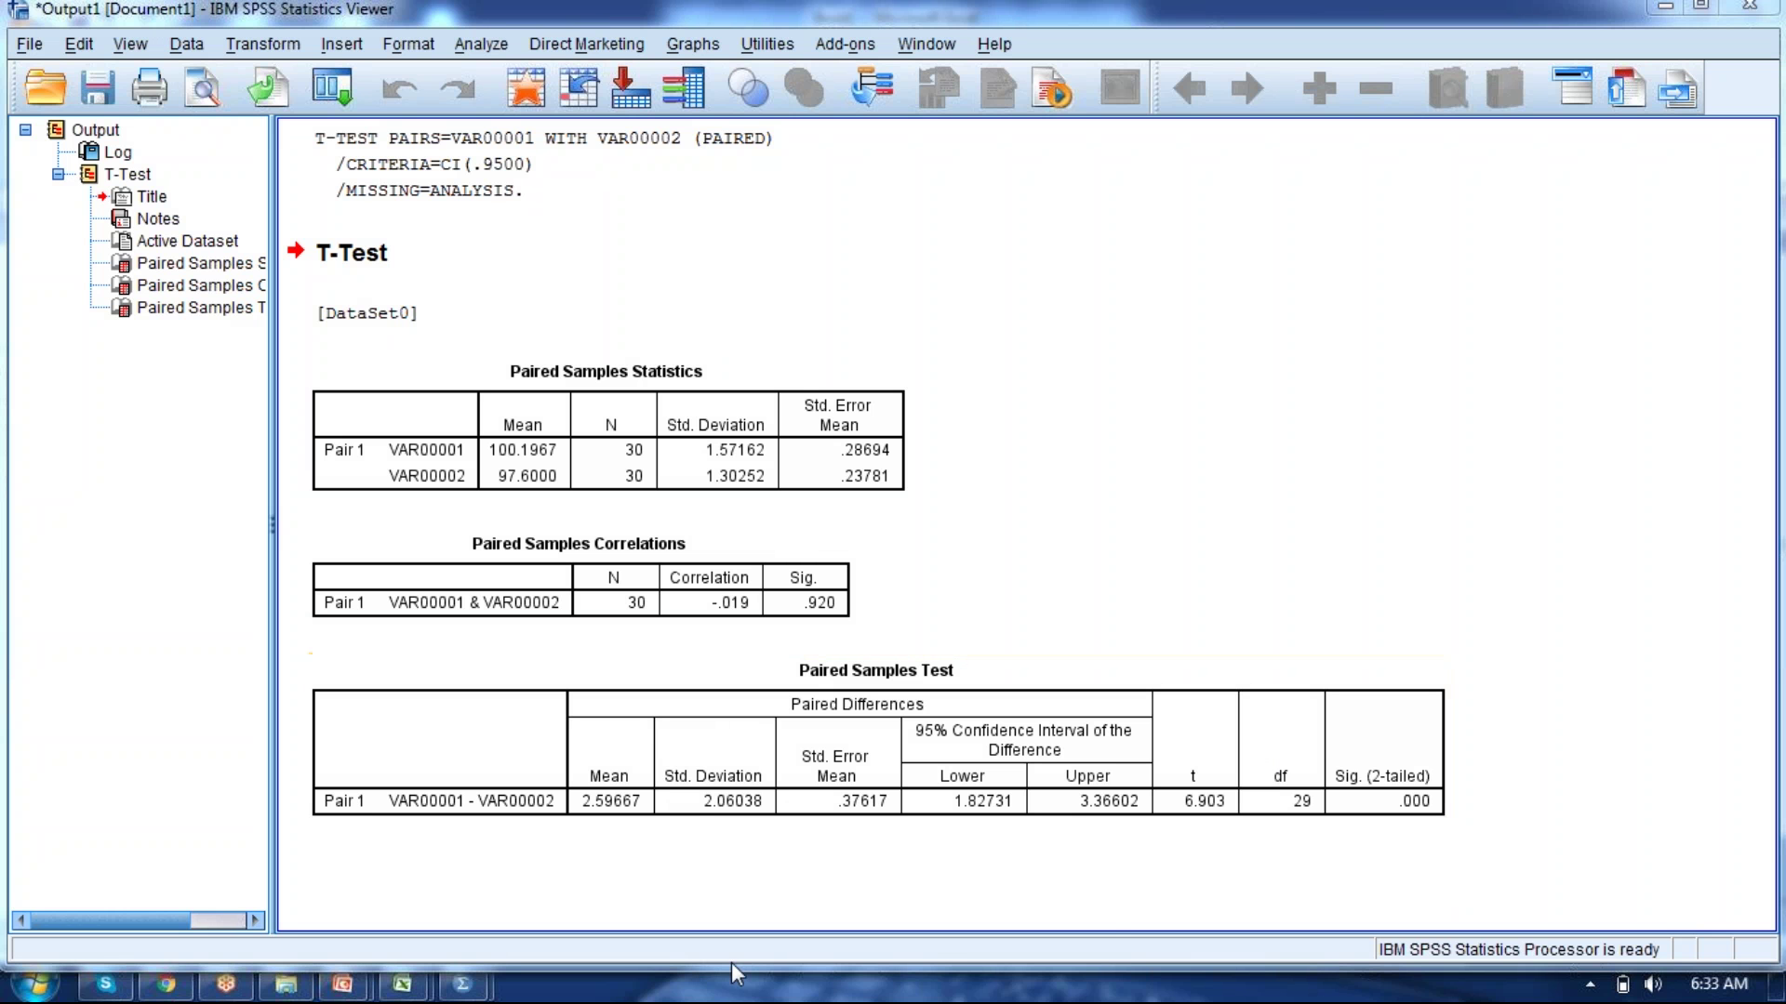
Switch to the Book1 workbook and enter the formula =1-J5 in cell J6 on Sheet1.
mouse_move(402, 984)
click(195, 852)
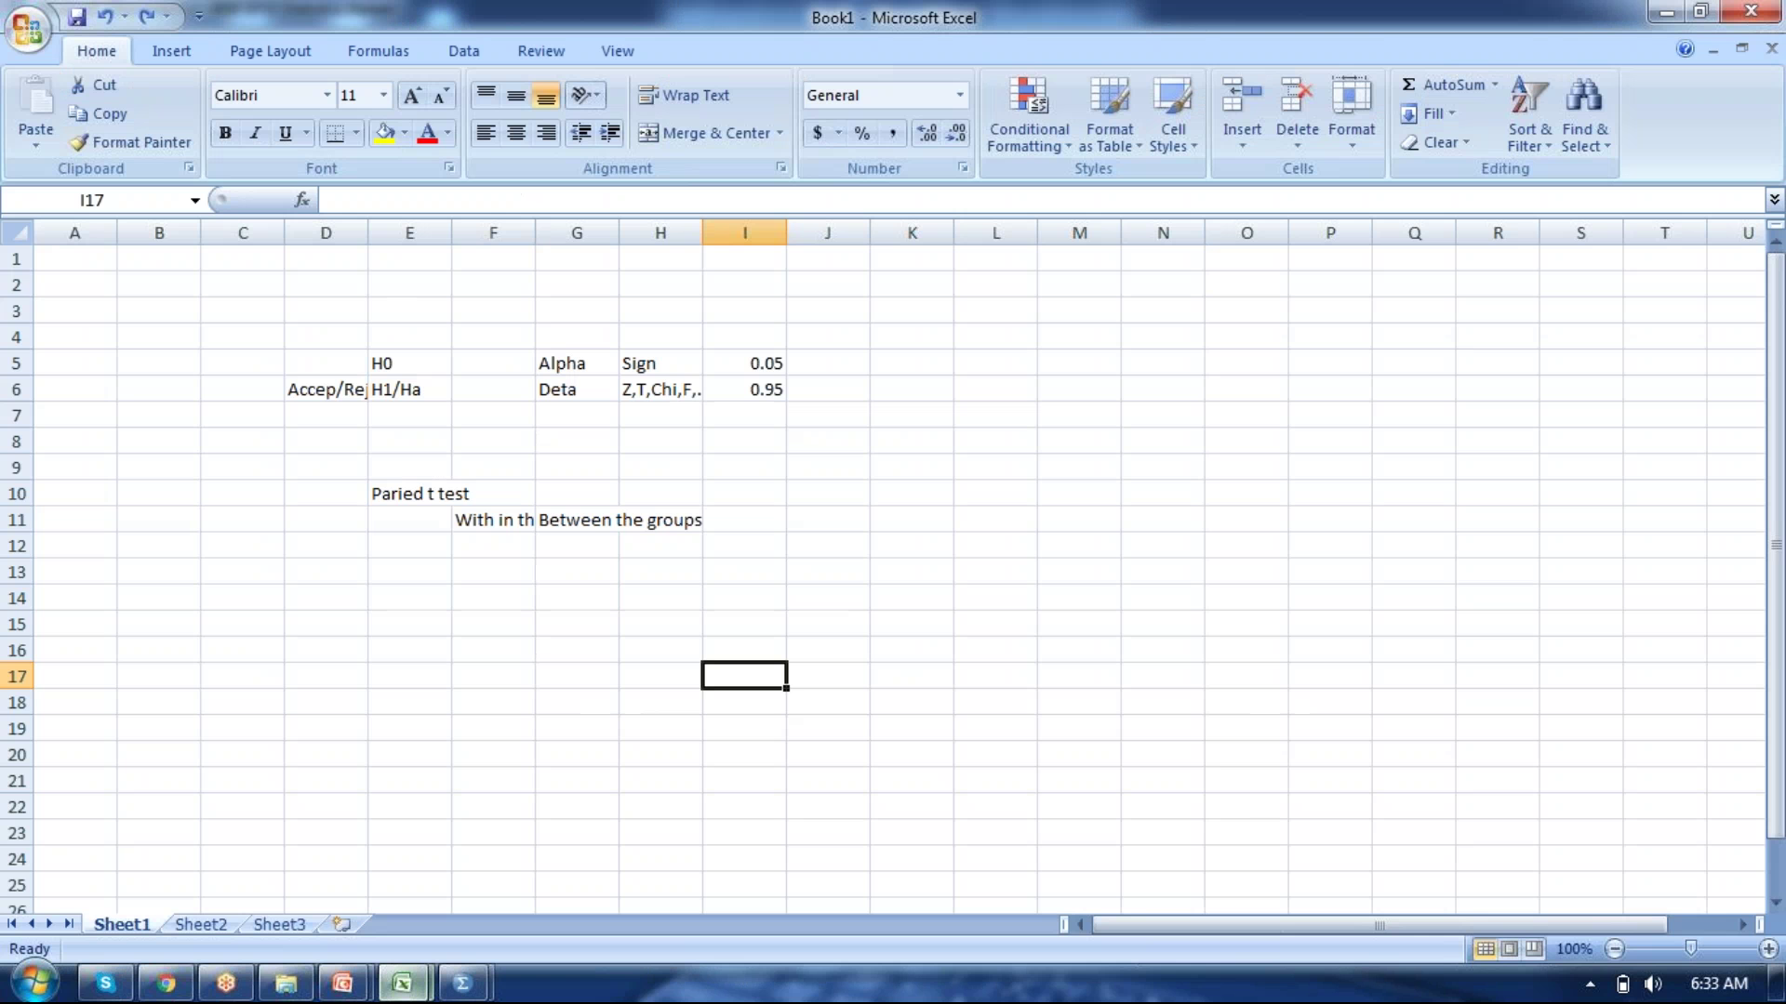
click(812, 360)
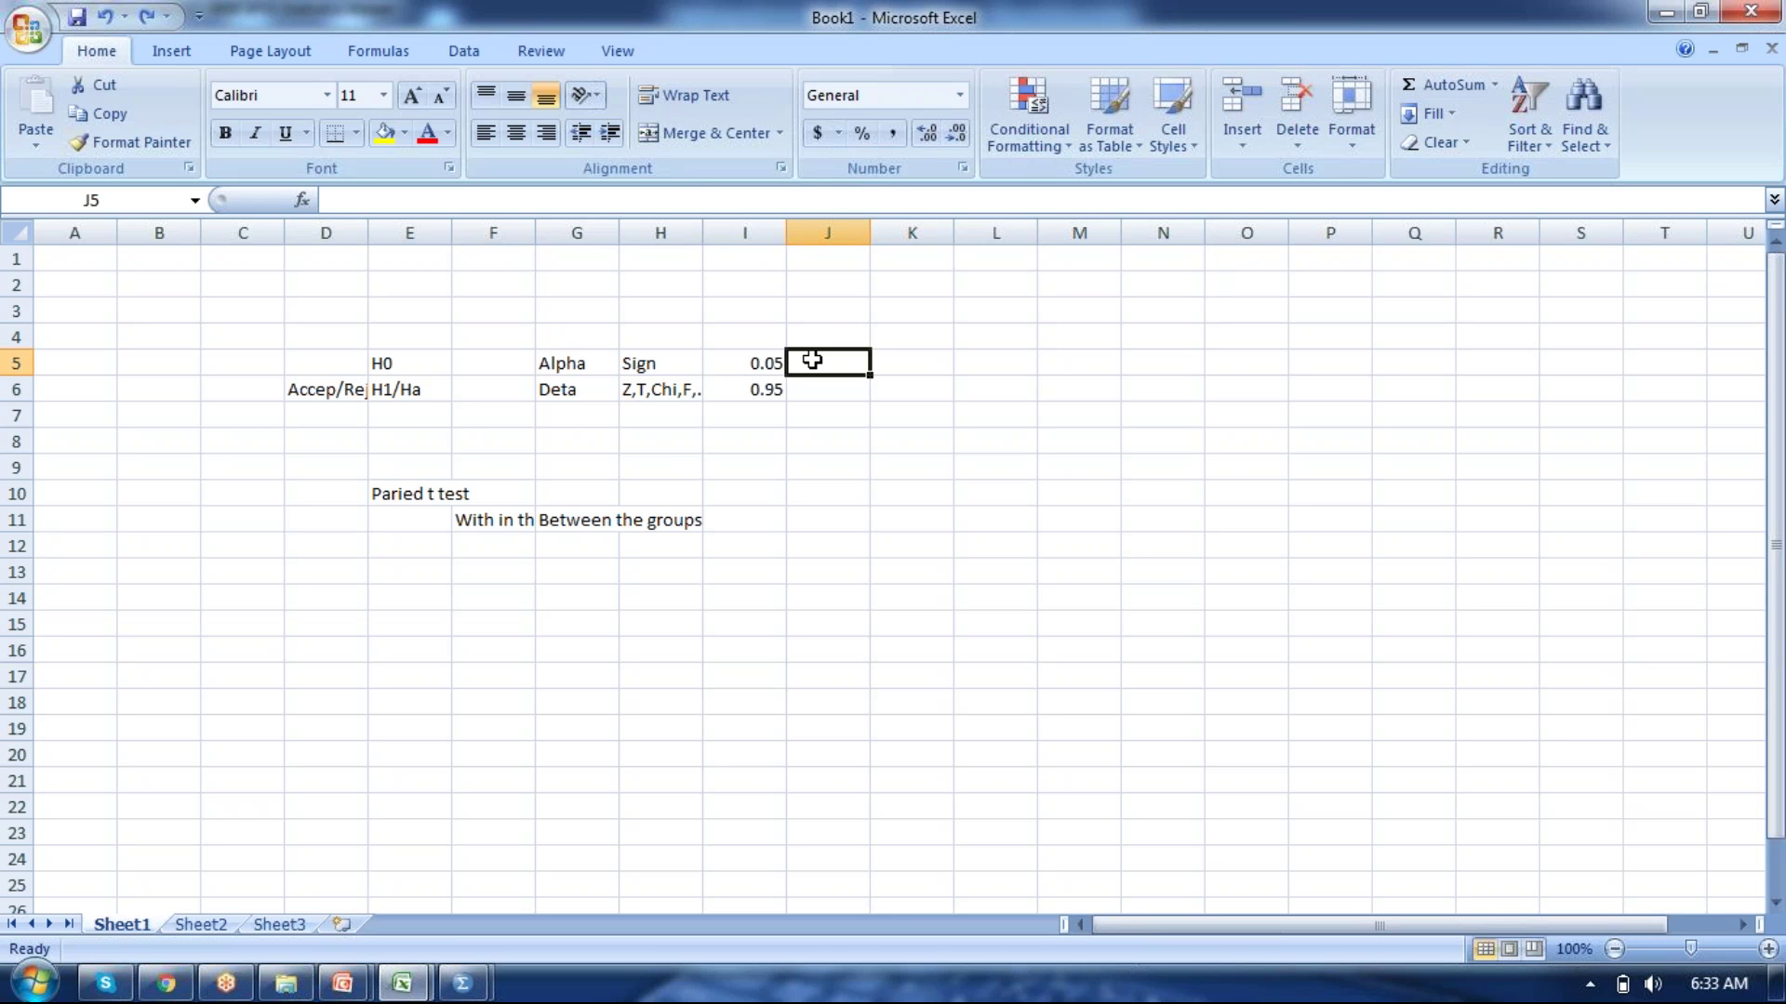
key(Return)
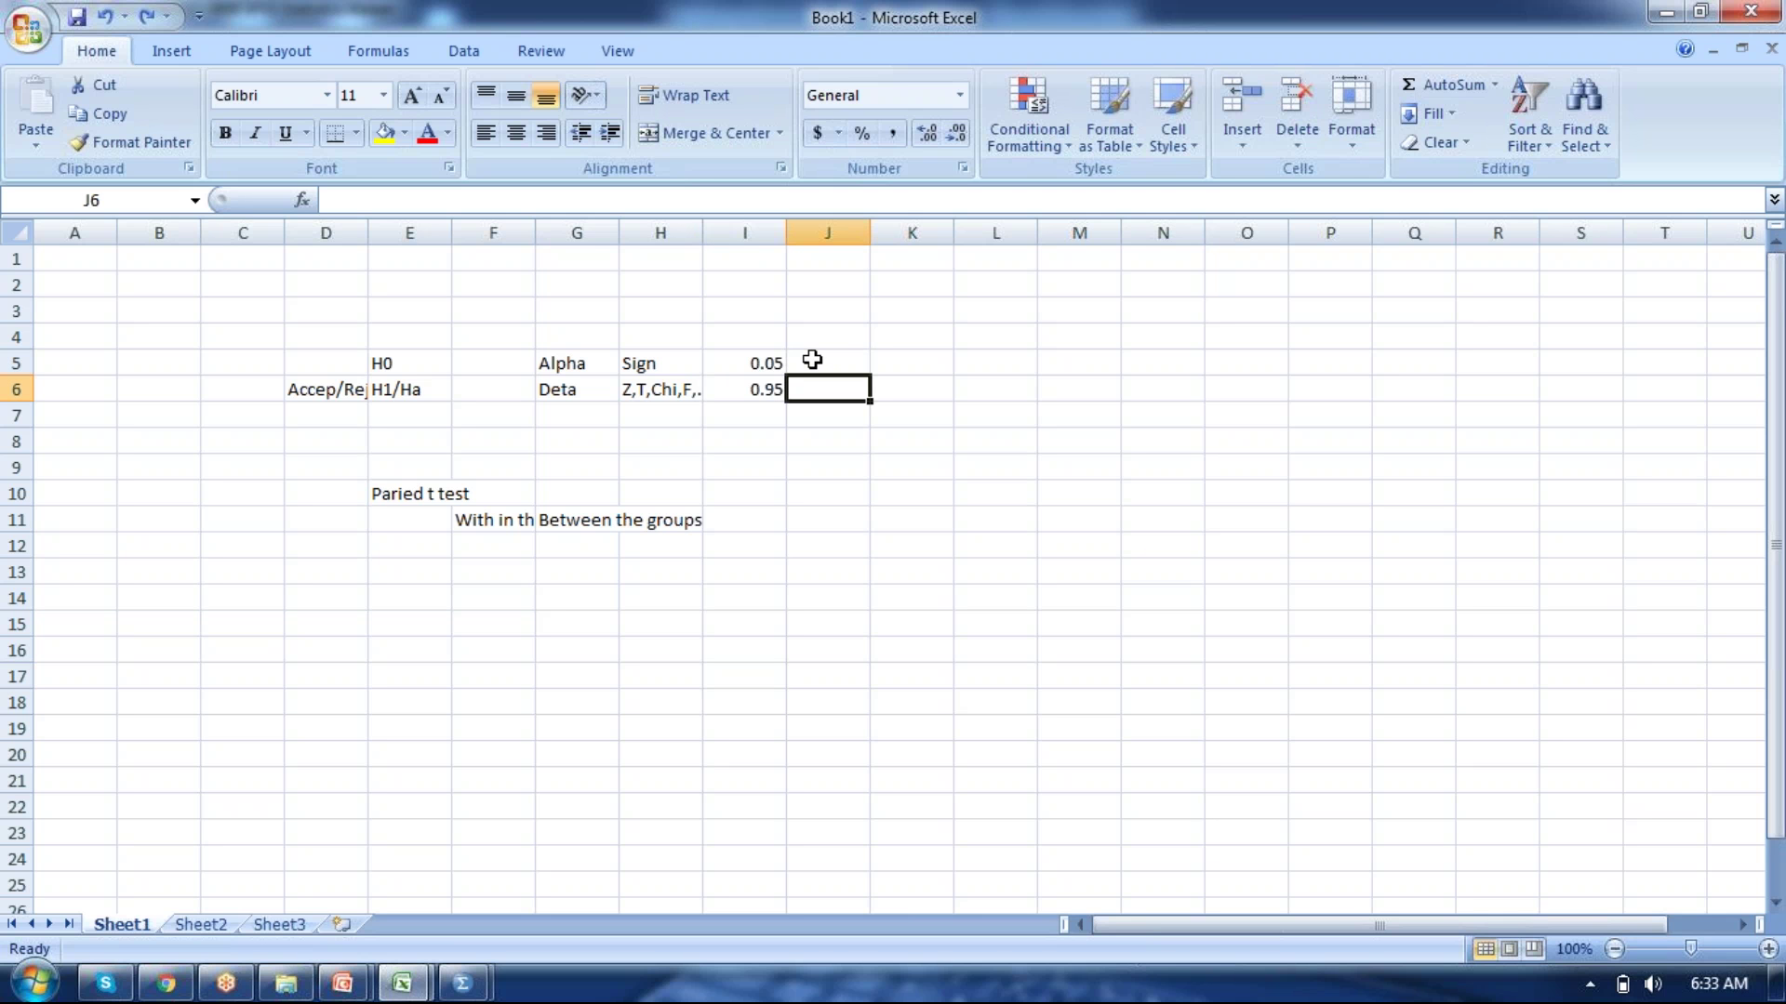
text(=)
key(BackSpace)
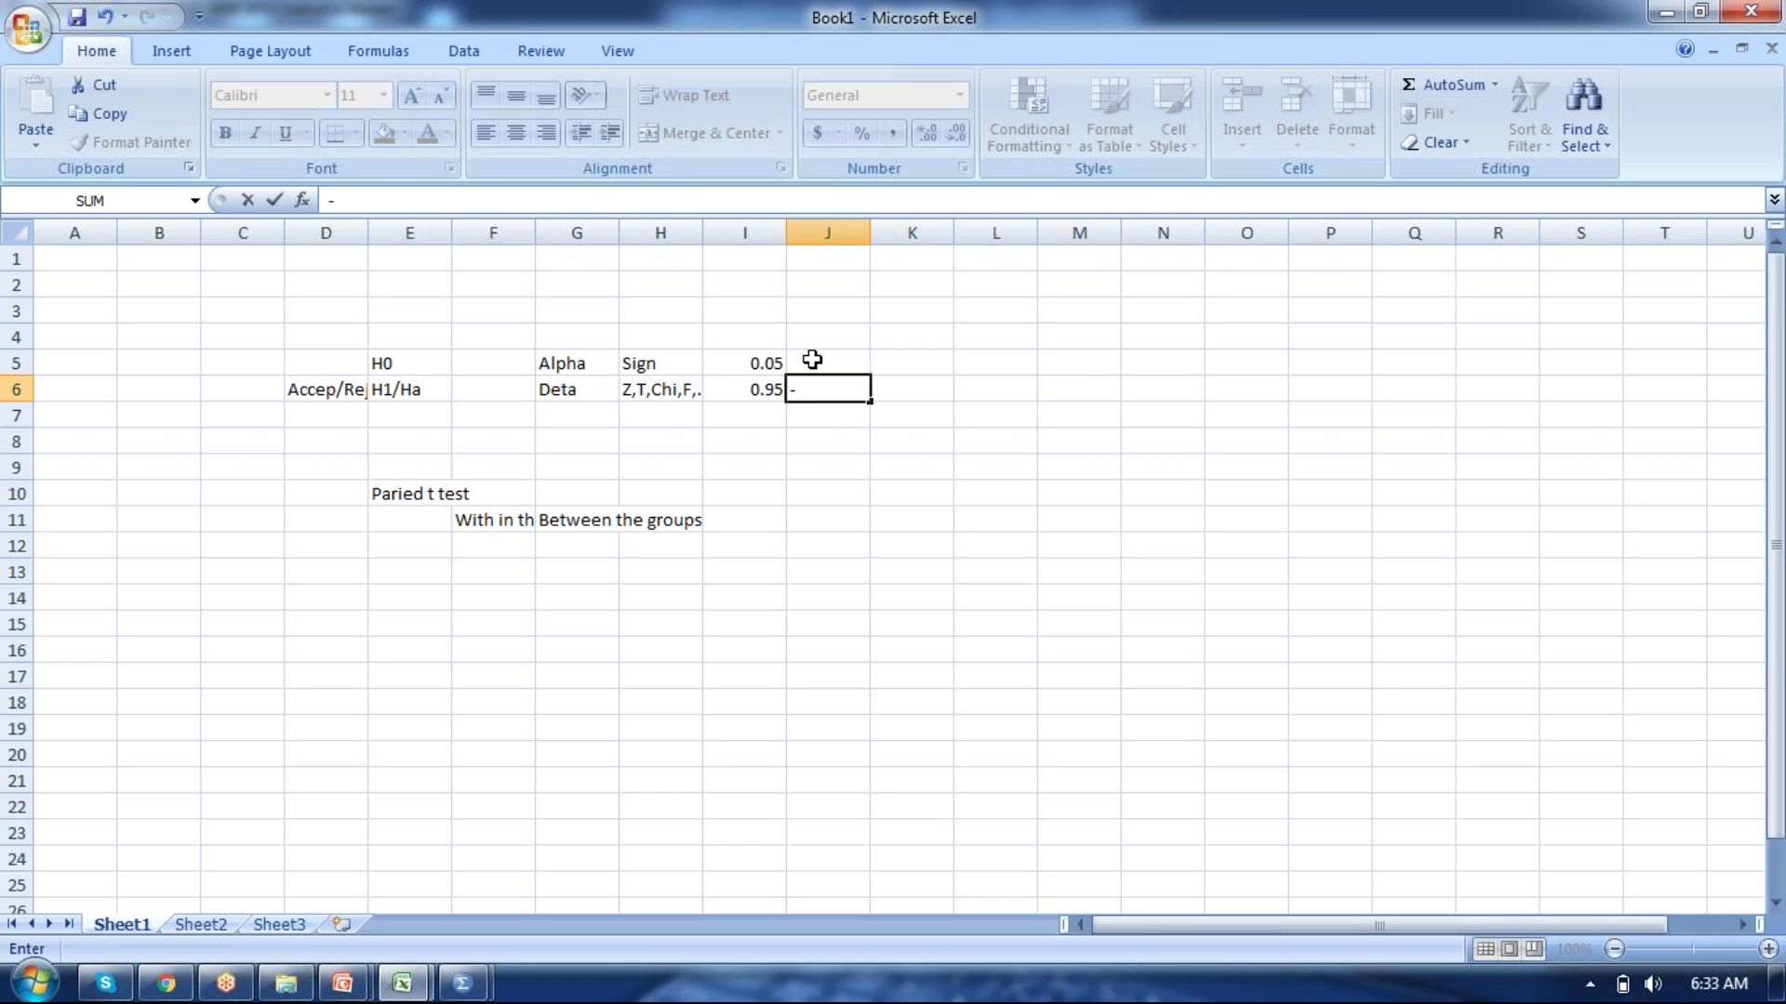
text(=1-)
click(814, 359)
key(Return)
key(Up)
key(Up)
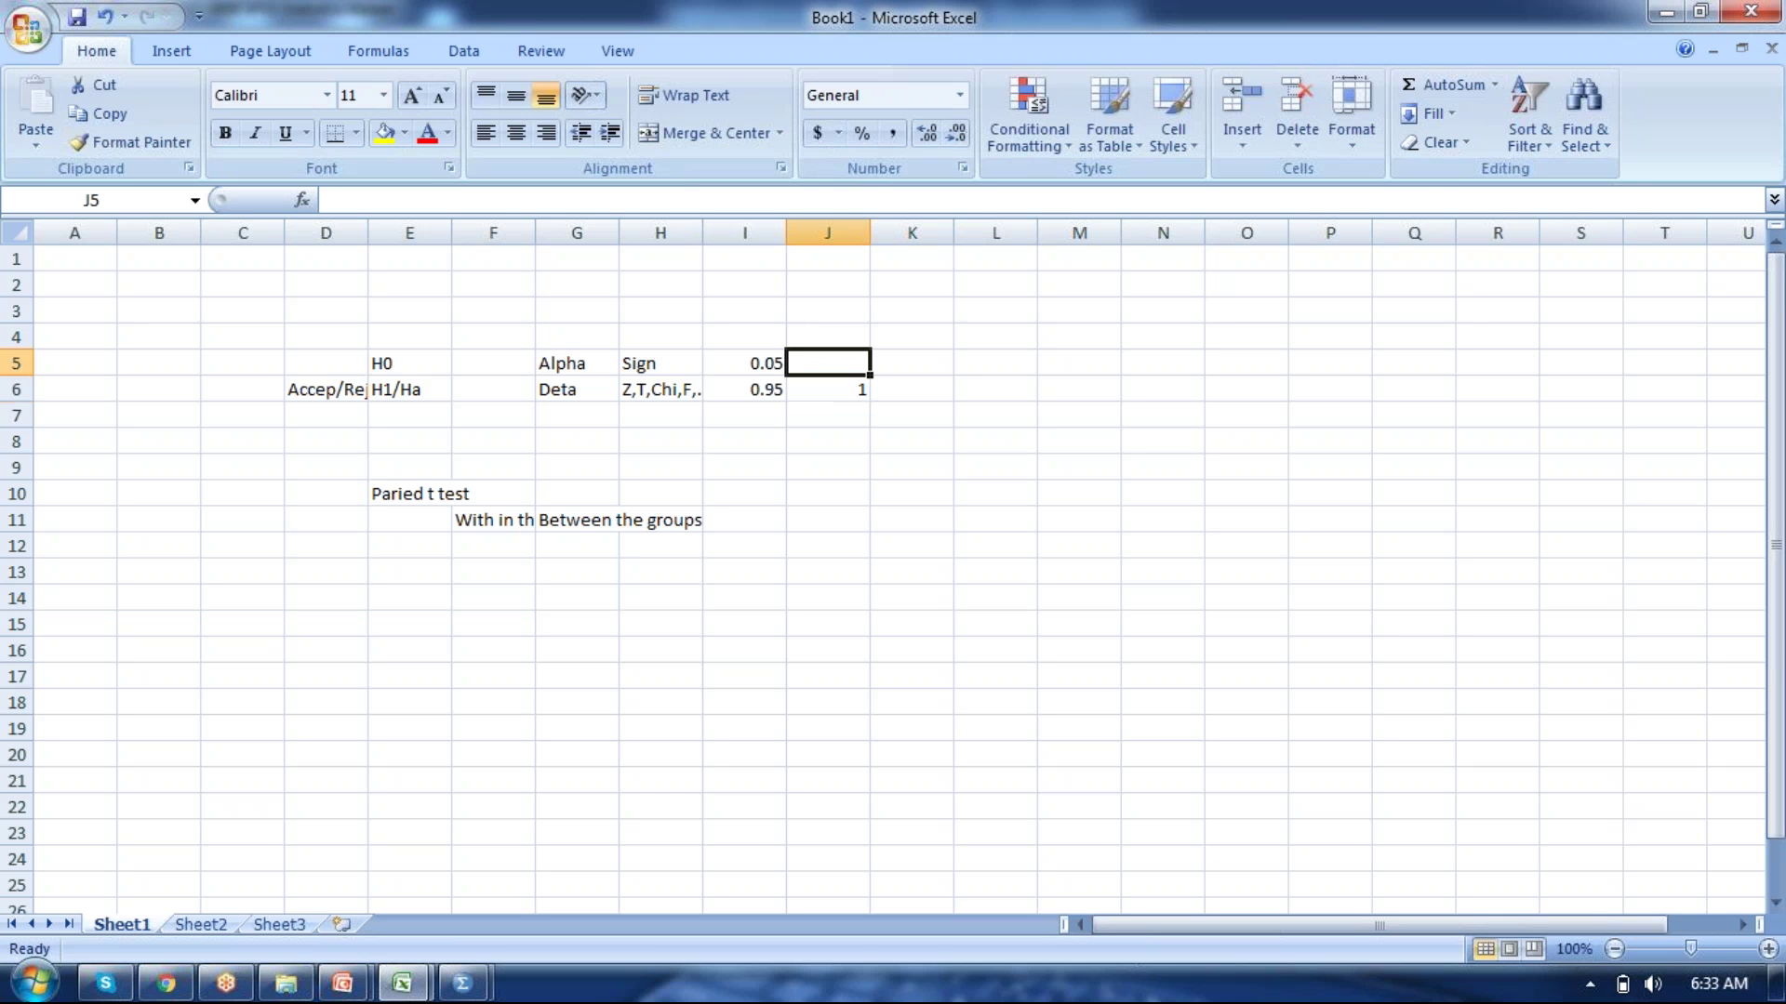
Enter a significance value of 0.000 in cell J5, and replace it with 0.06.
text(0.000)
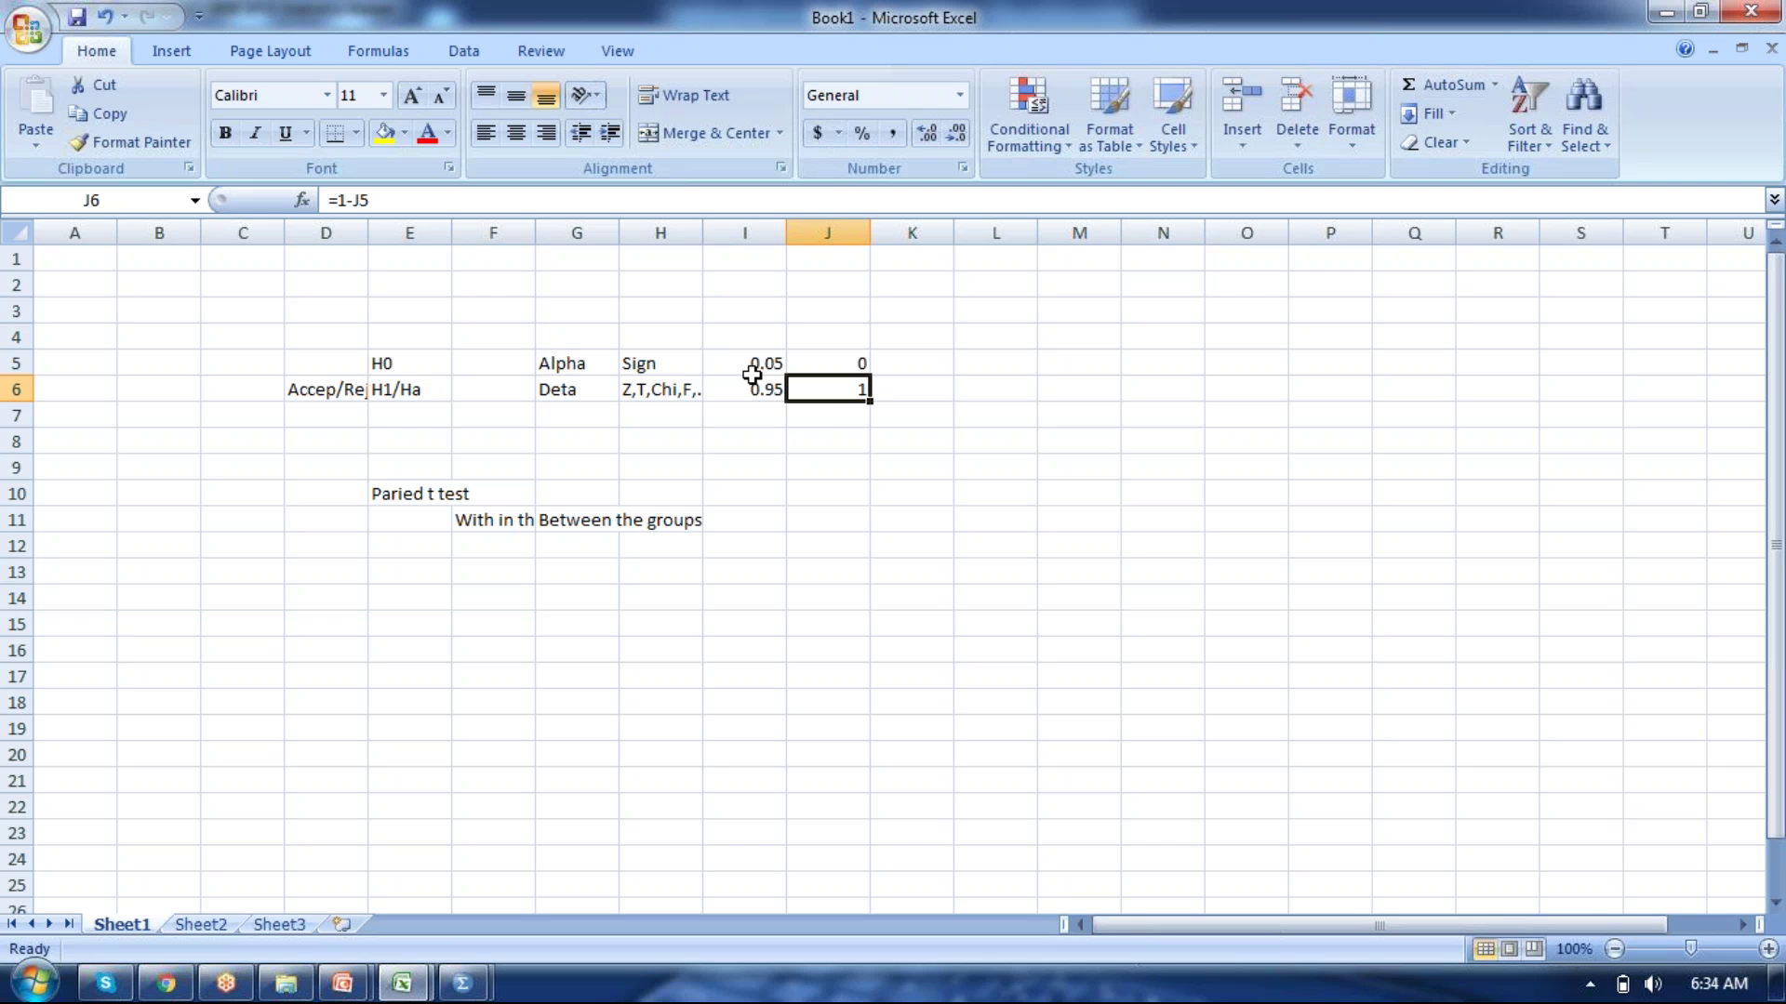
click(837, 366)
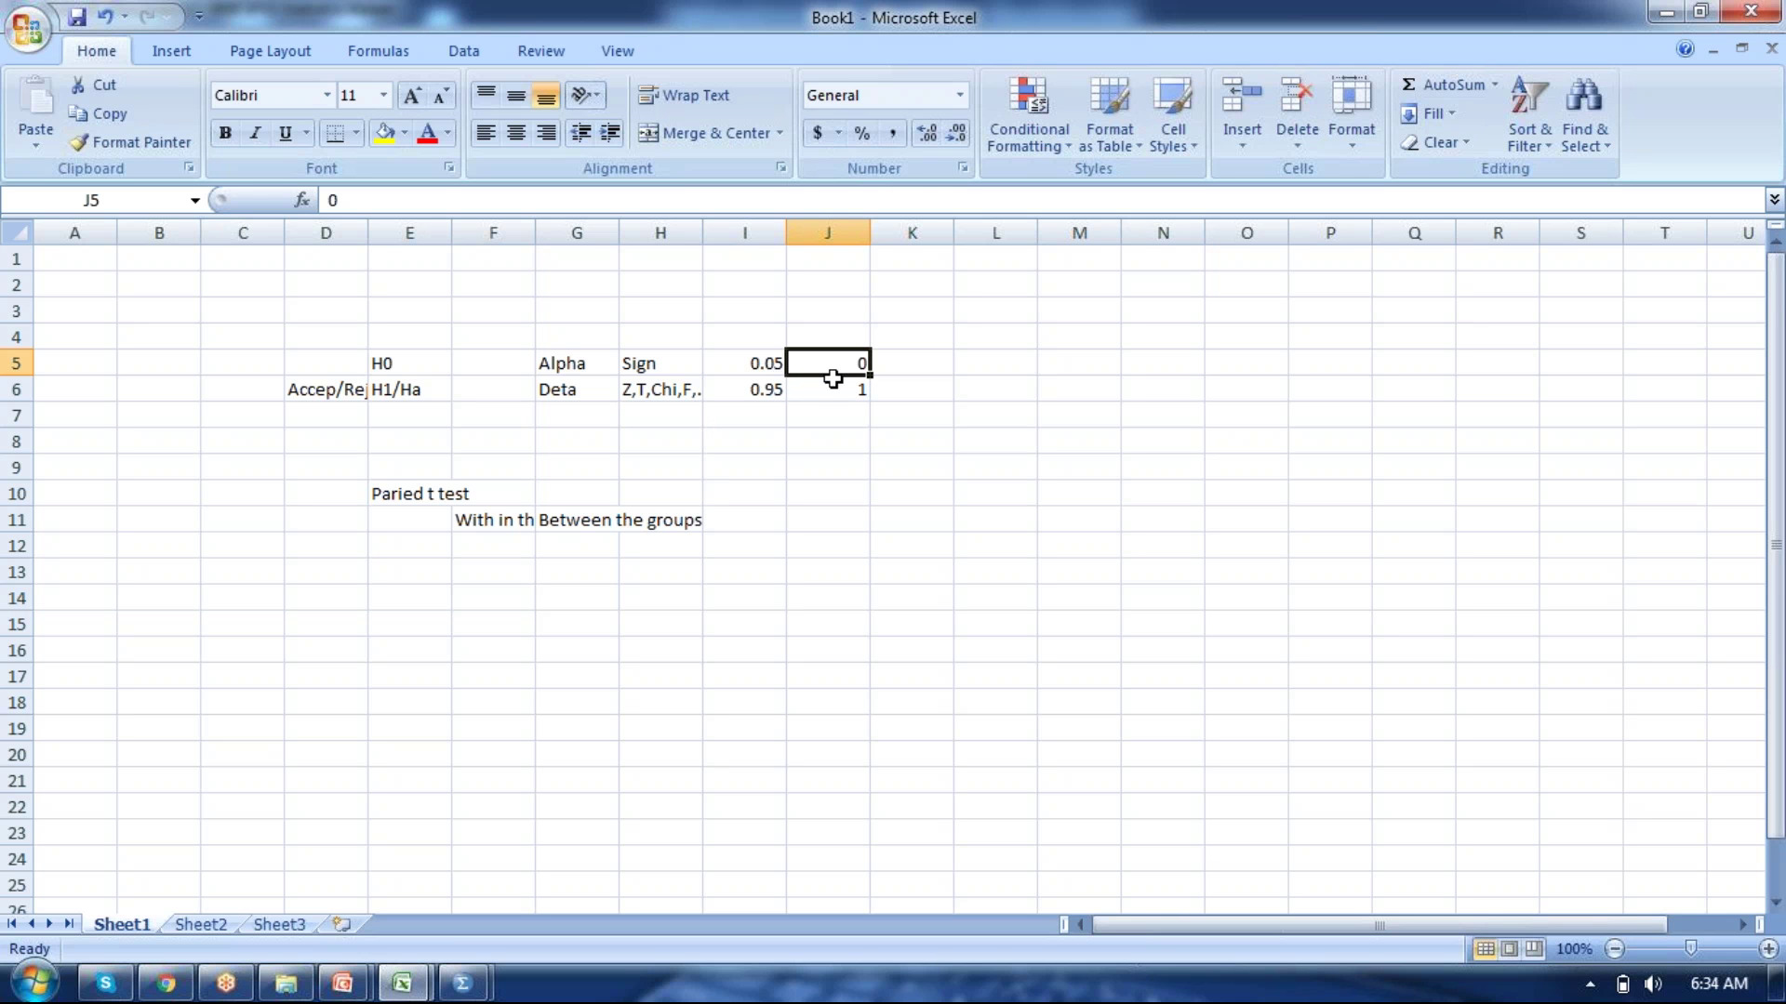
text(0.06)
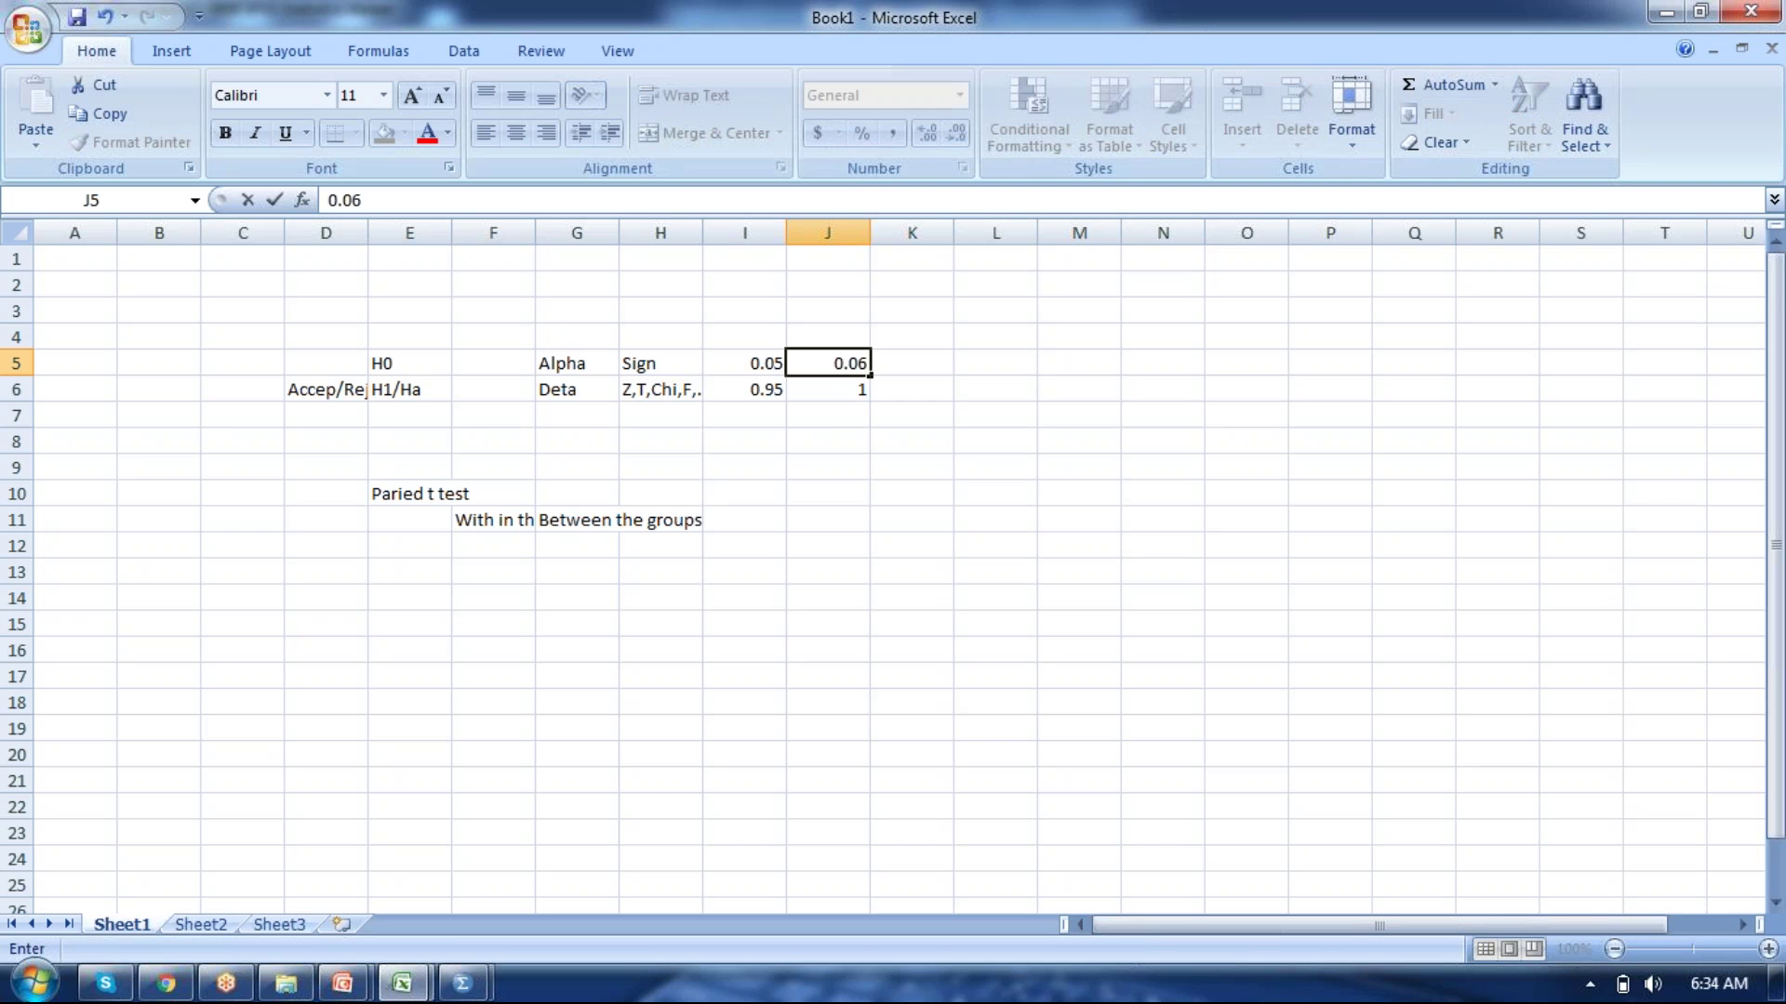
key(Return)
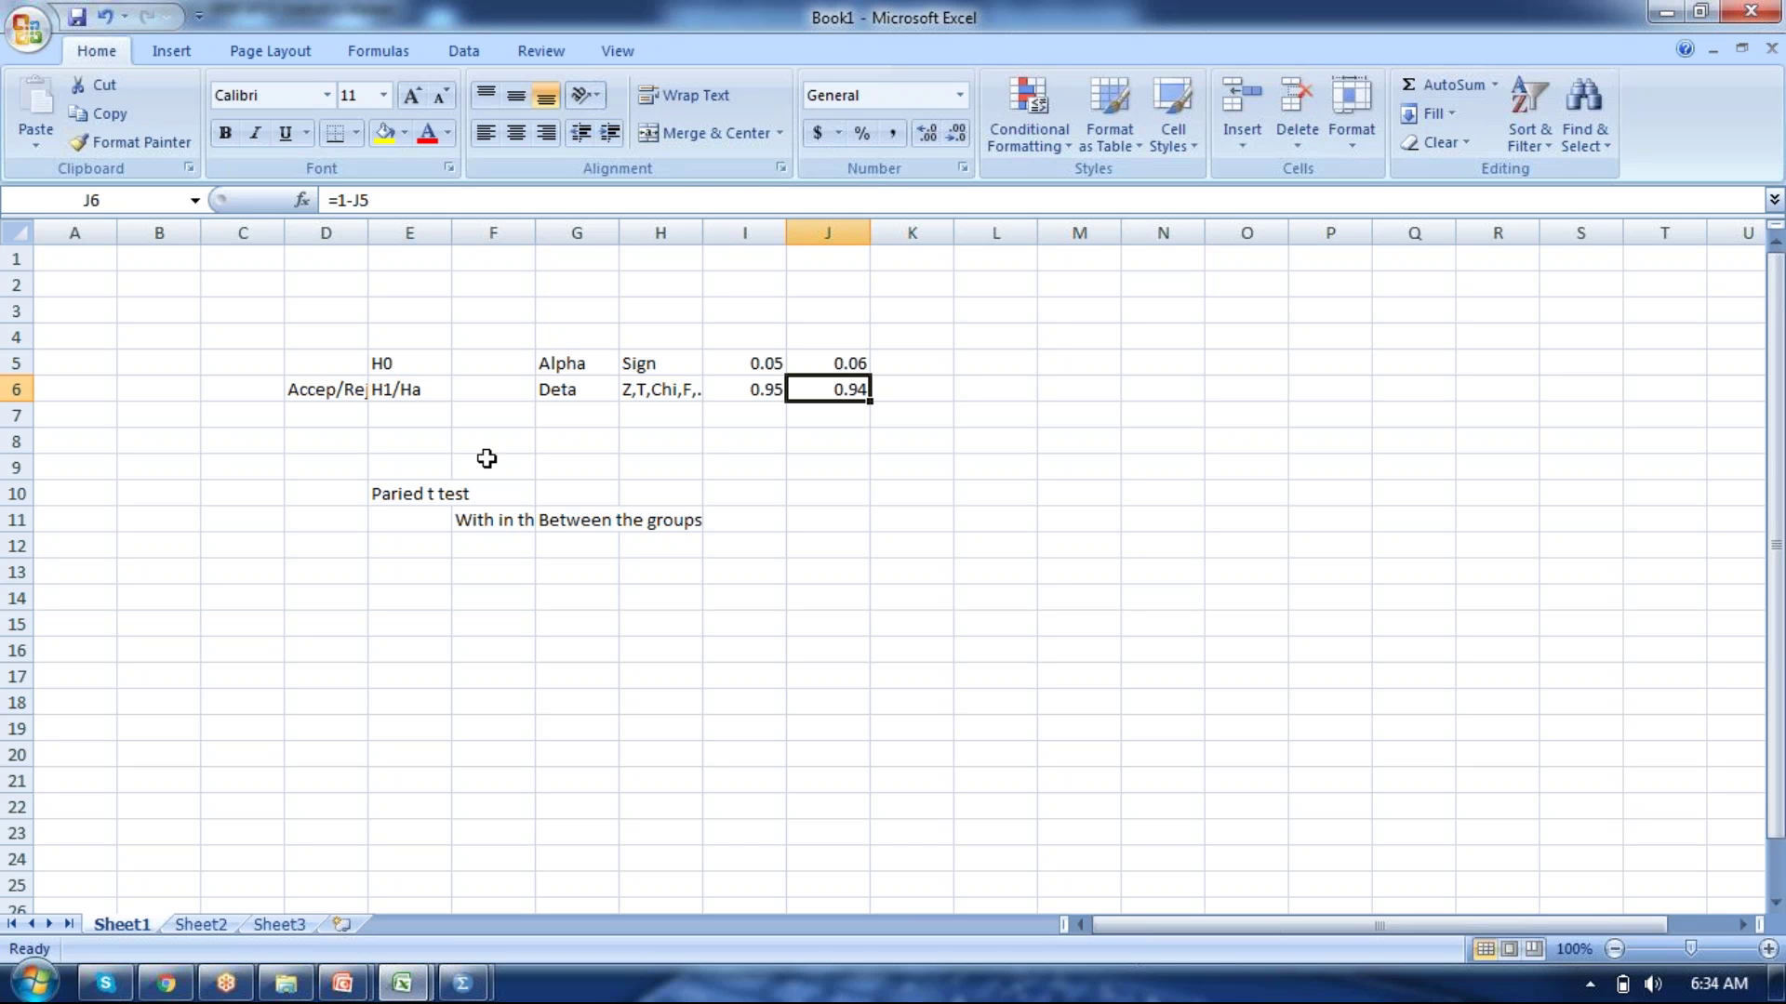
click(926, 545)
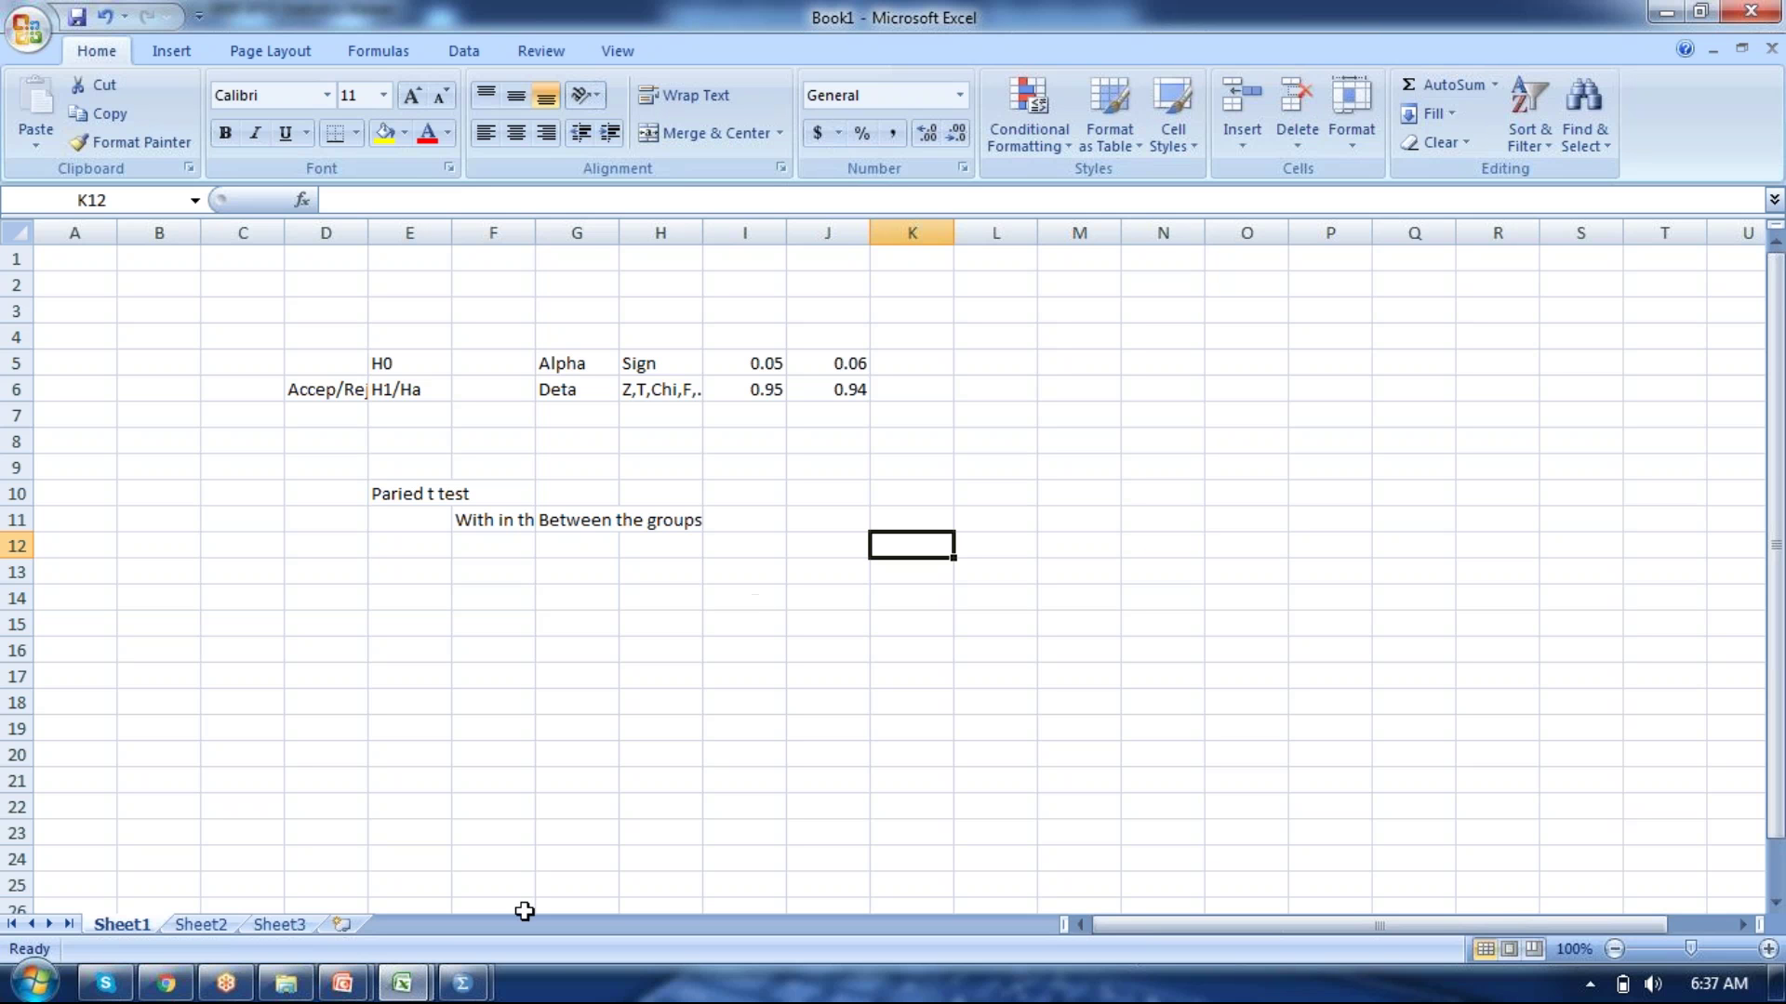
Switch to the Day11-Type1 and Type2 presentation and mark the upper-left curve's two 2.5% cut-offs and outward directions in red pen.
click(329, 988)
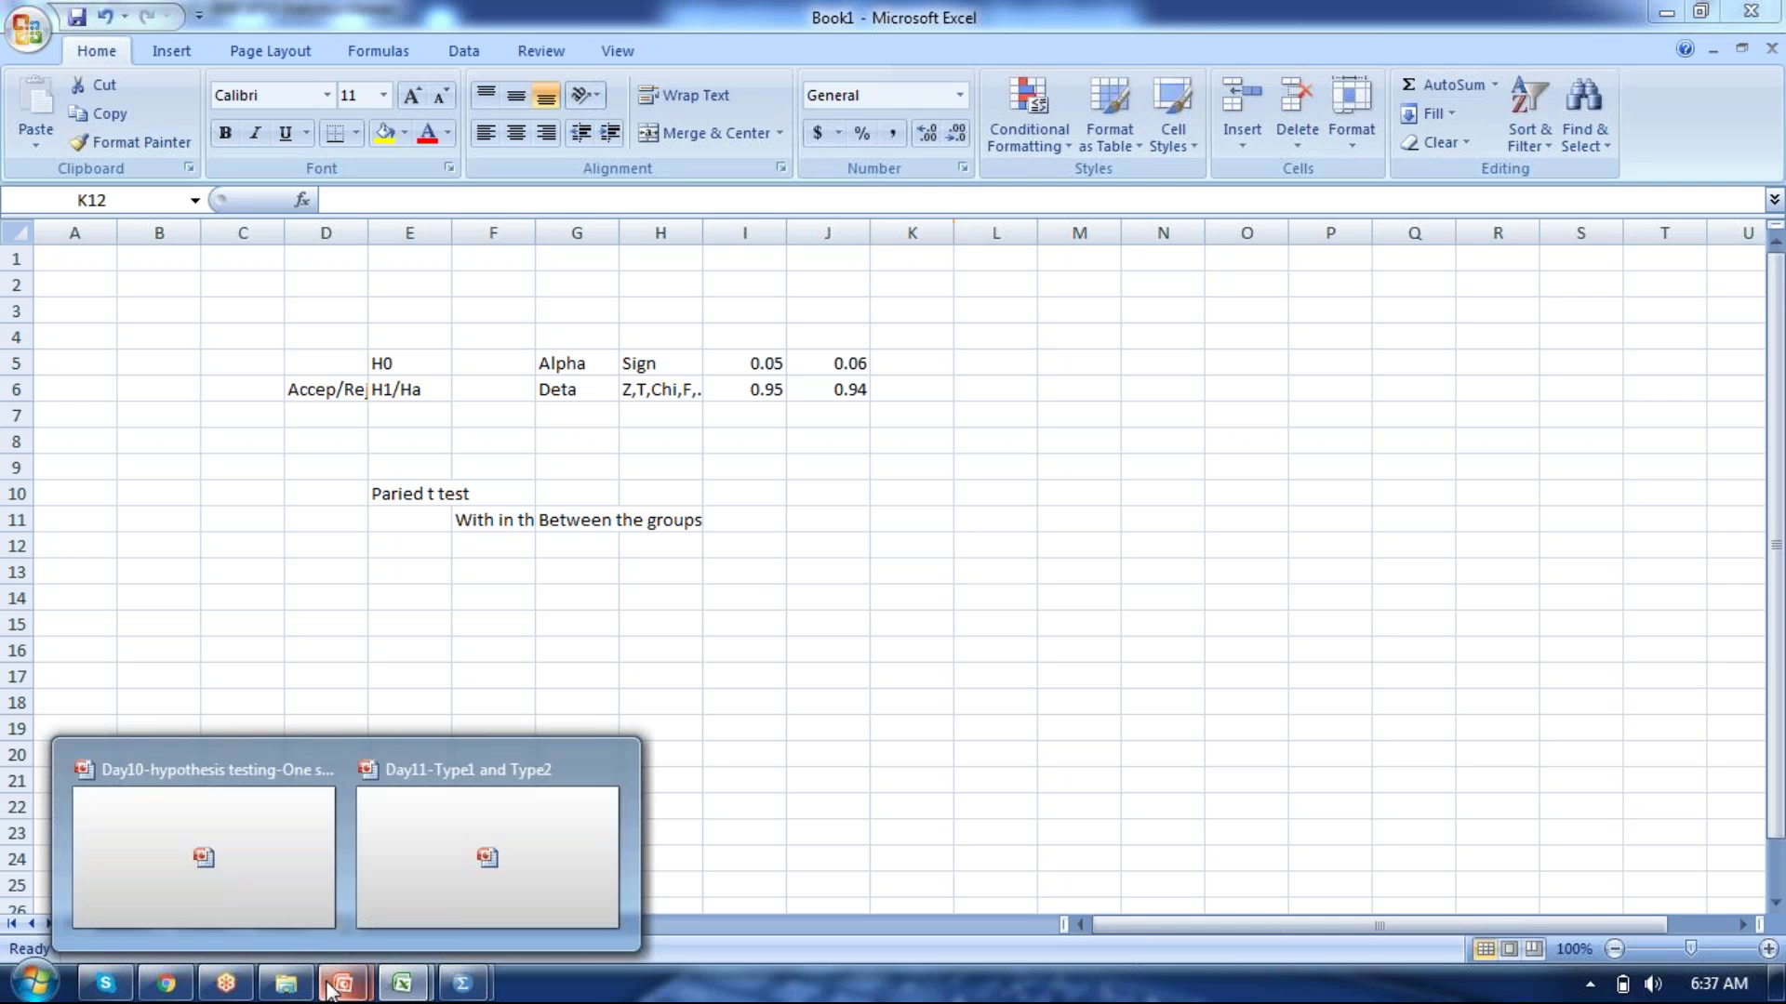
click(424, 847)
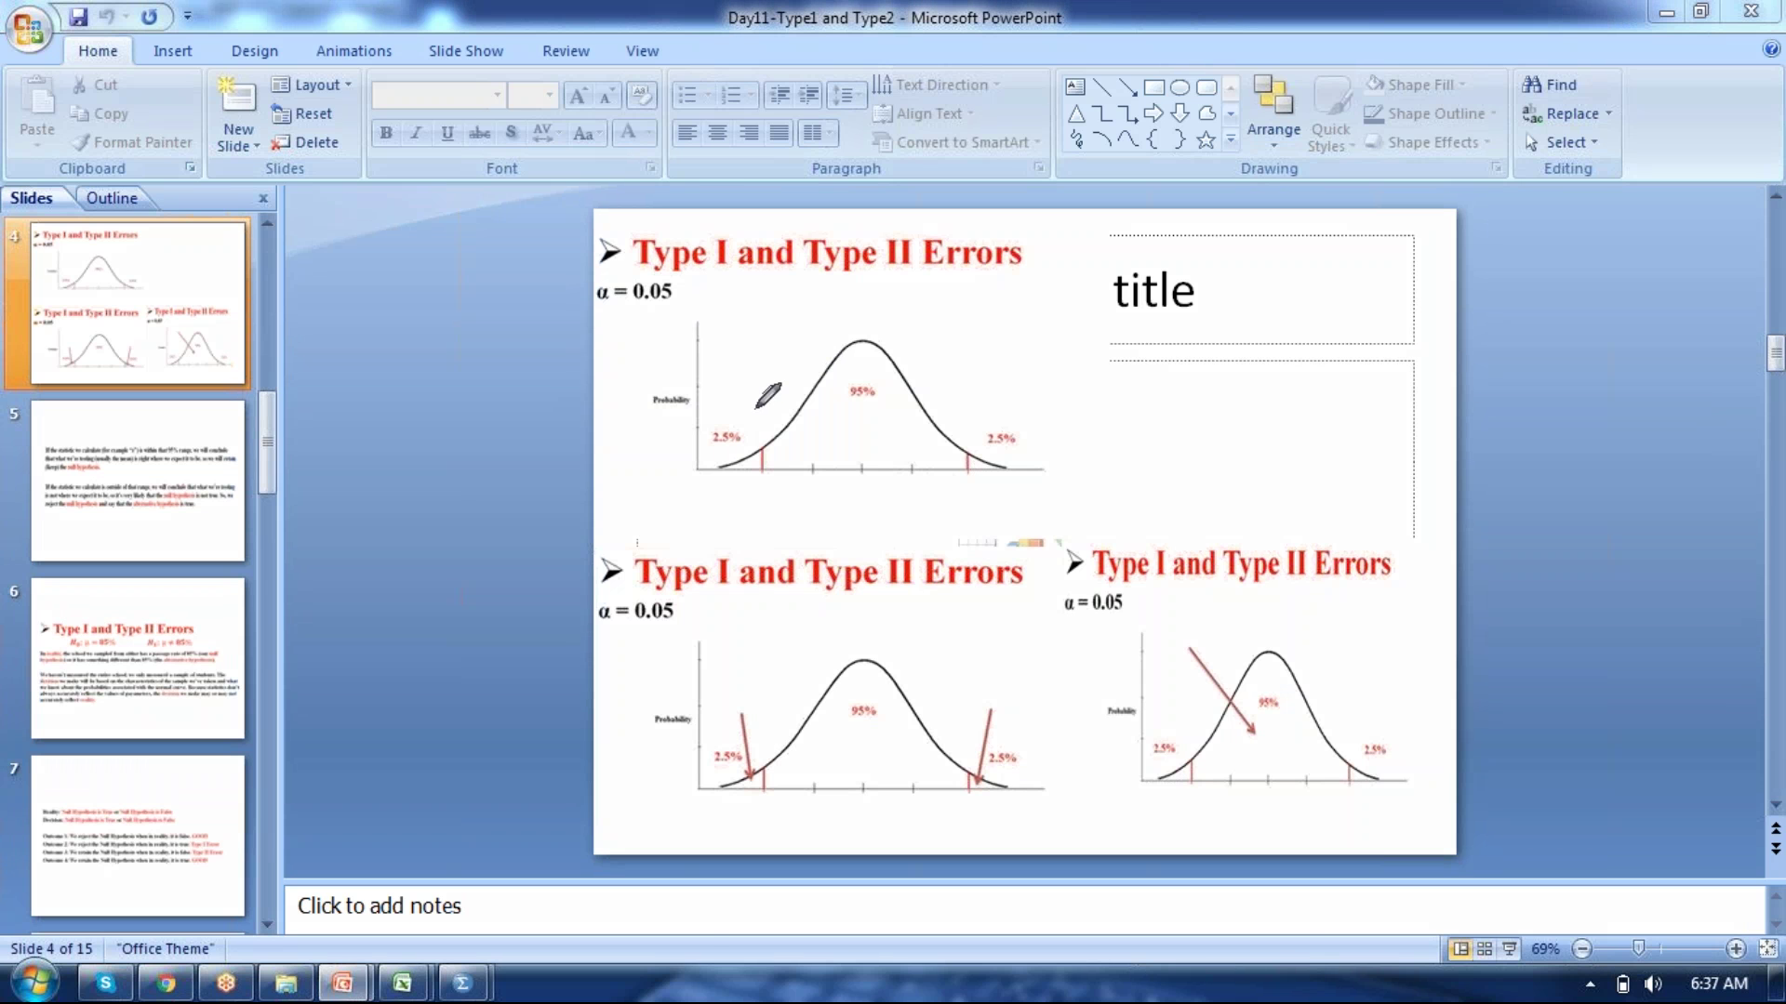
drag(759, 410, 762, 500)
drag(957, 376, 977, 496)
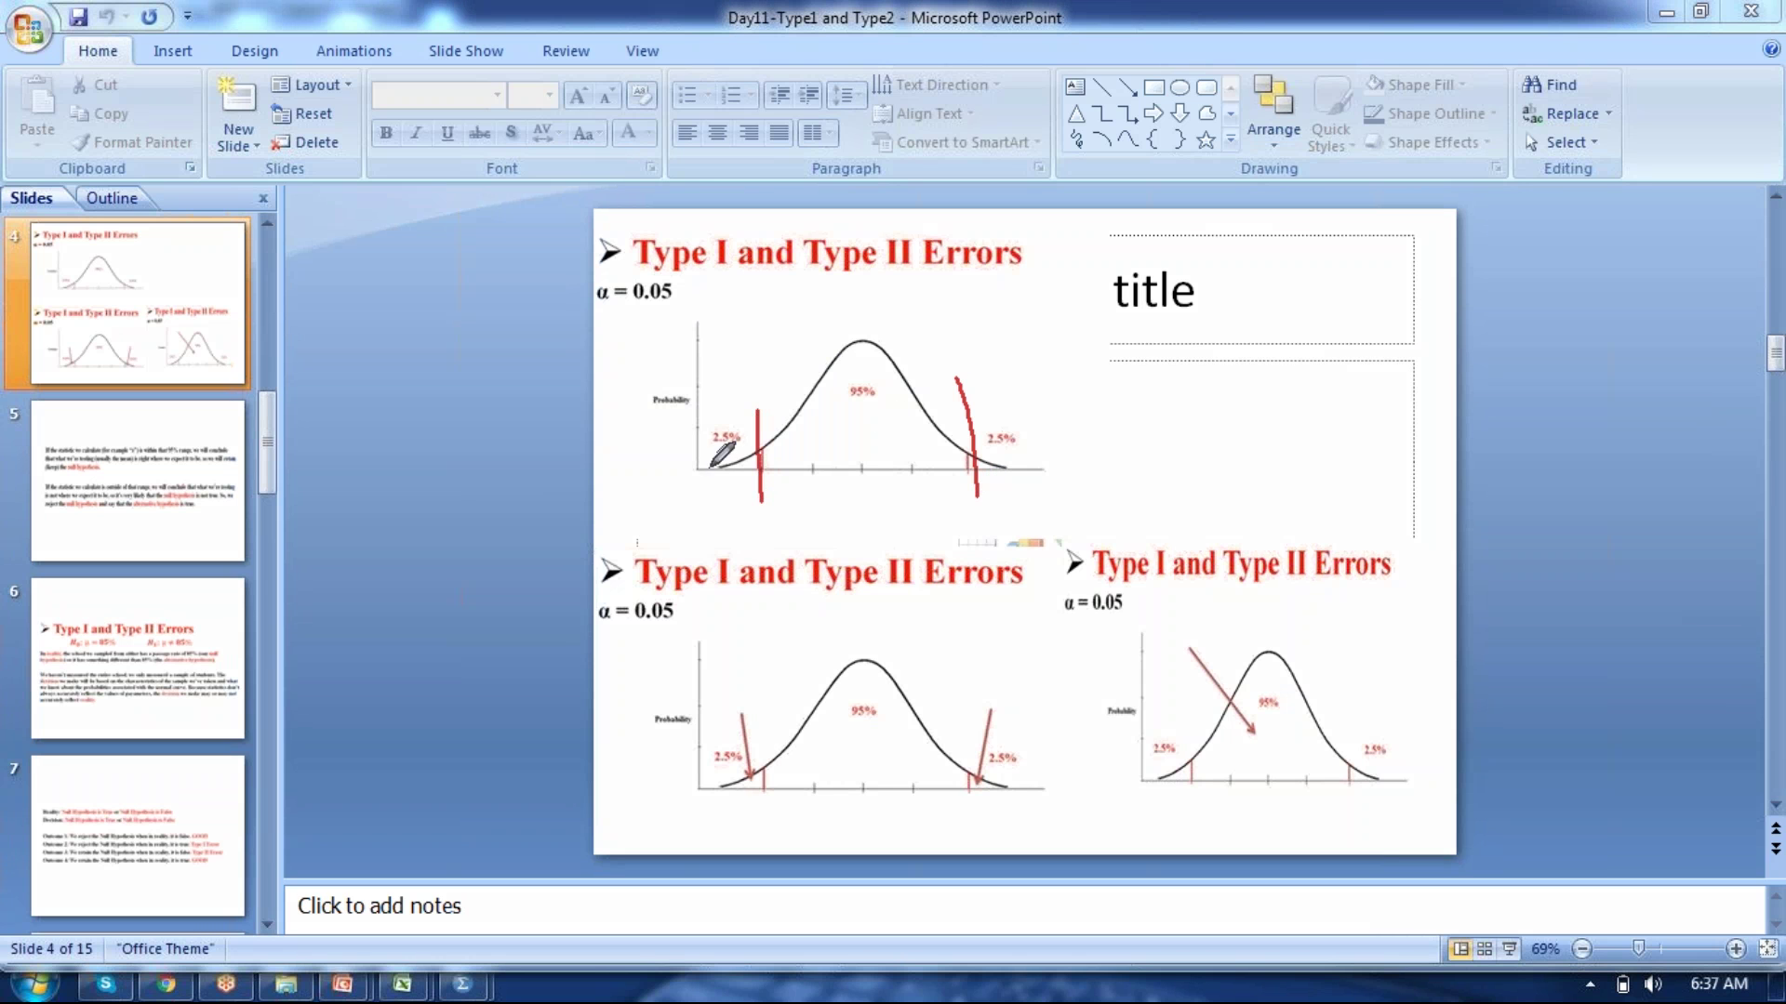
drag(732, 334, 742, 370)
mouse_move(1002, 341)
mouse_down()
mouse_move(1023, 346)
mouse_move(1018, 389)
mouse_up()
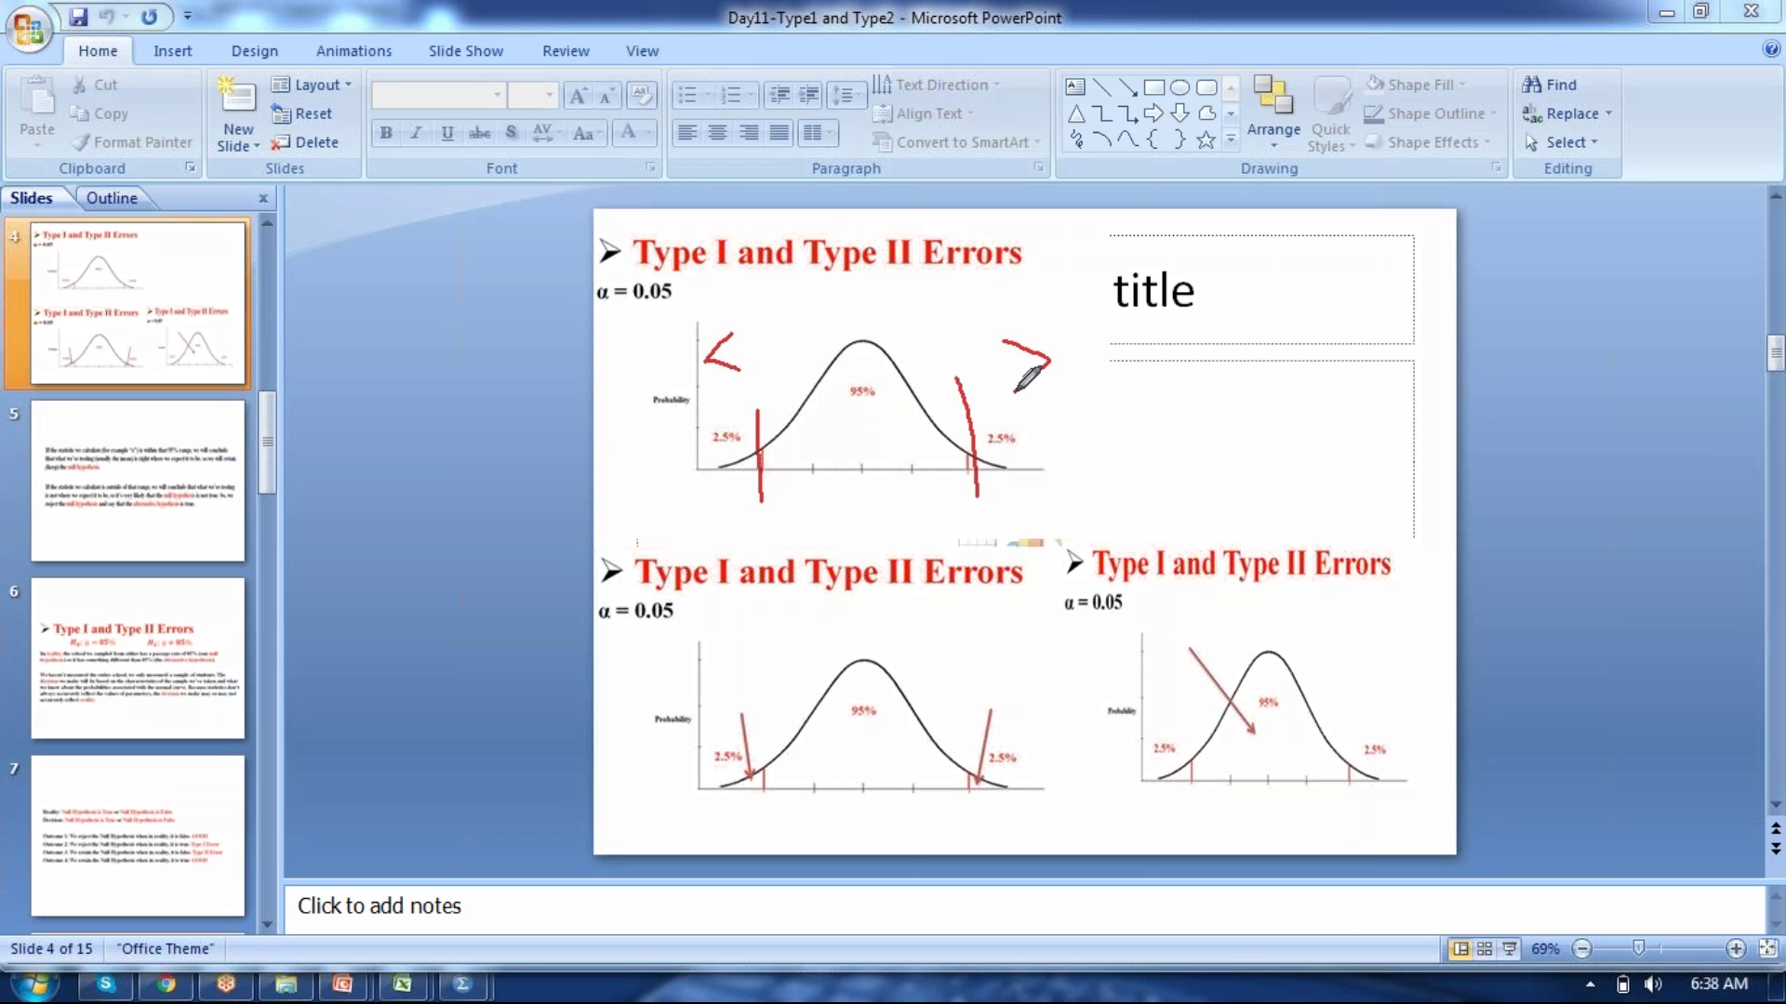
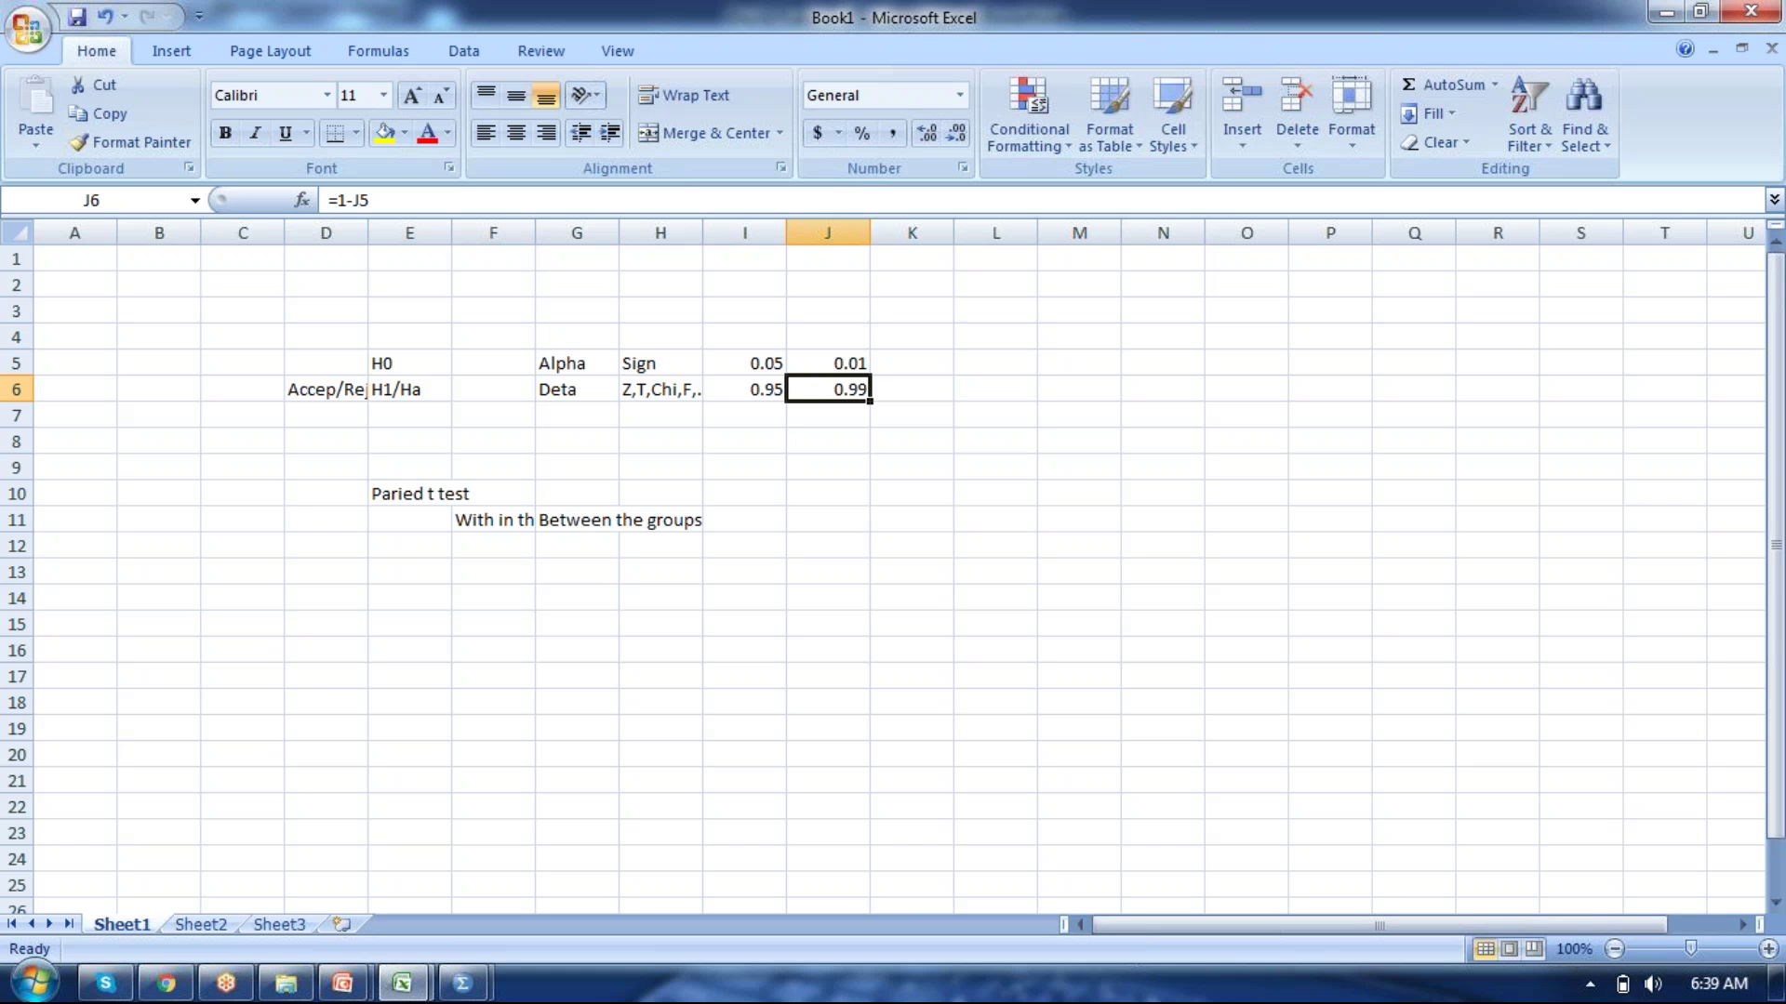
Correct the label in cell G6, below Alpha, to Beta.
click(660, 388)
click(577, 362)
click(576, 389)
text(Beta)
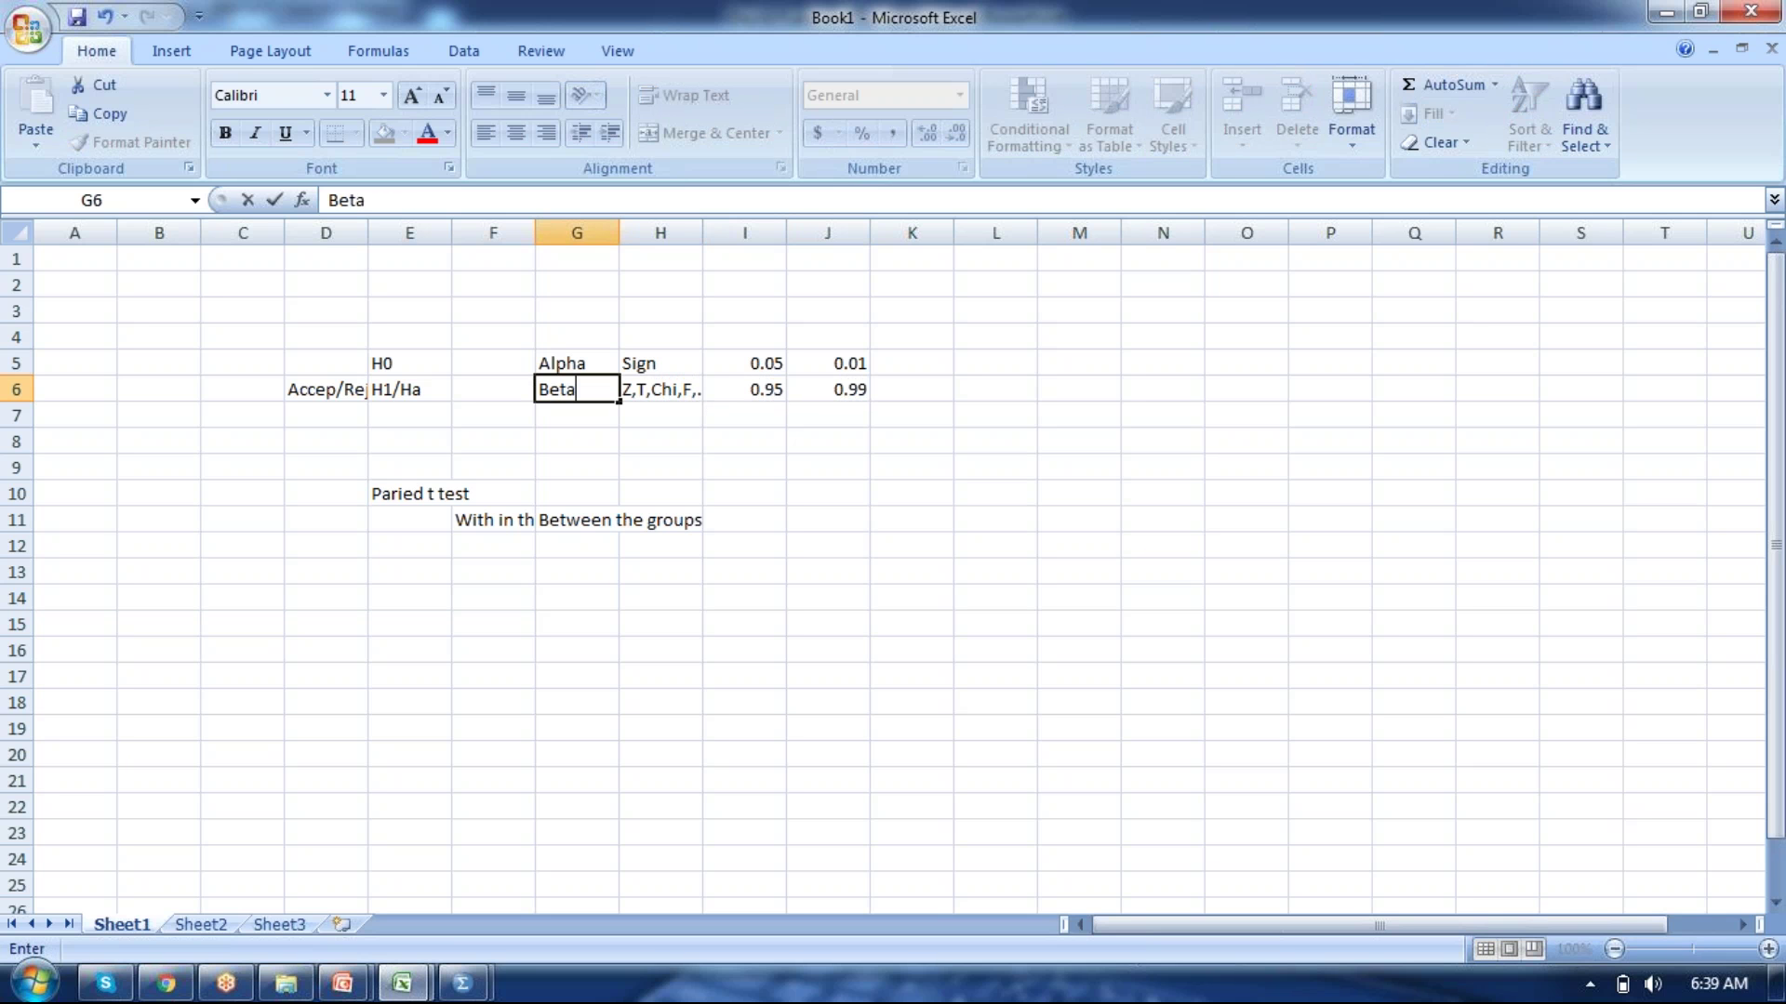
click(576, 363)
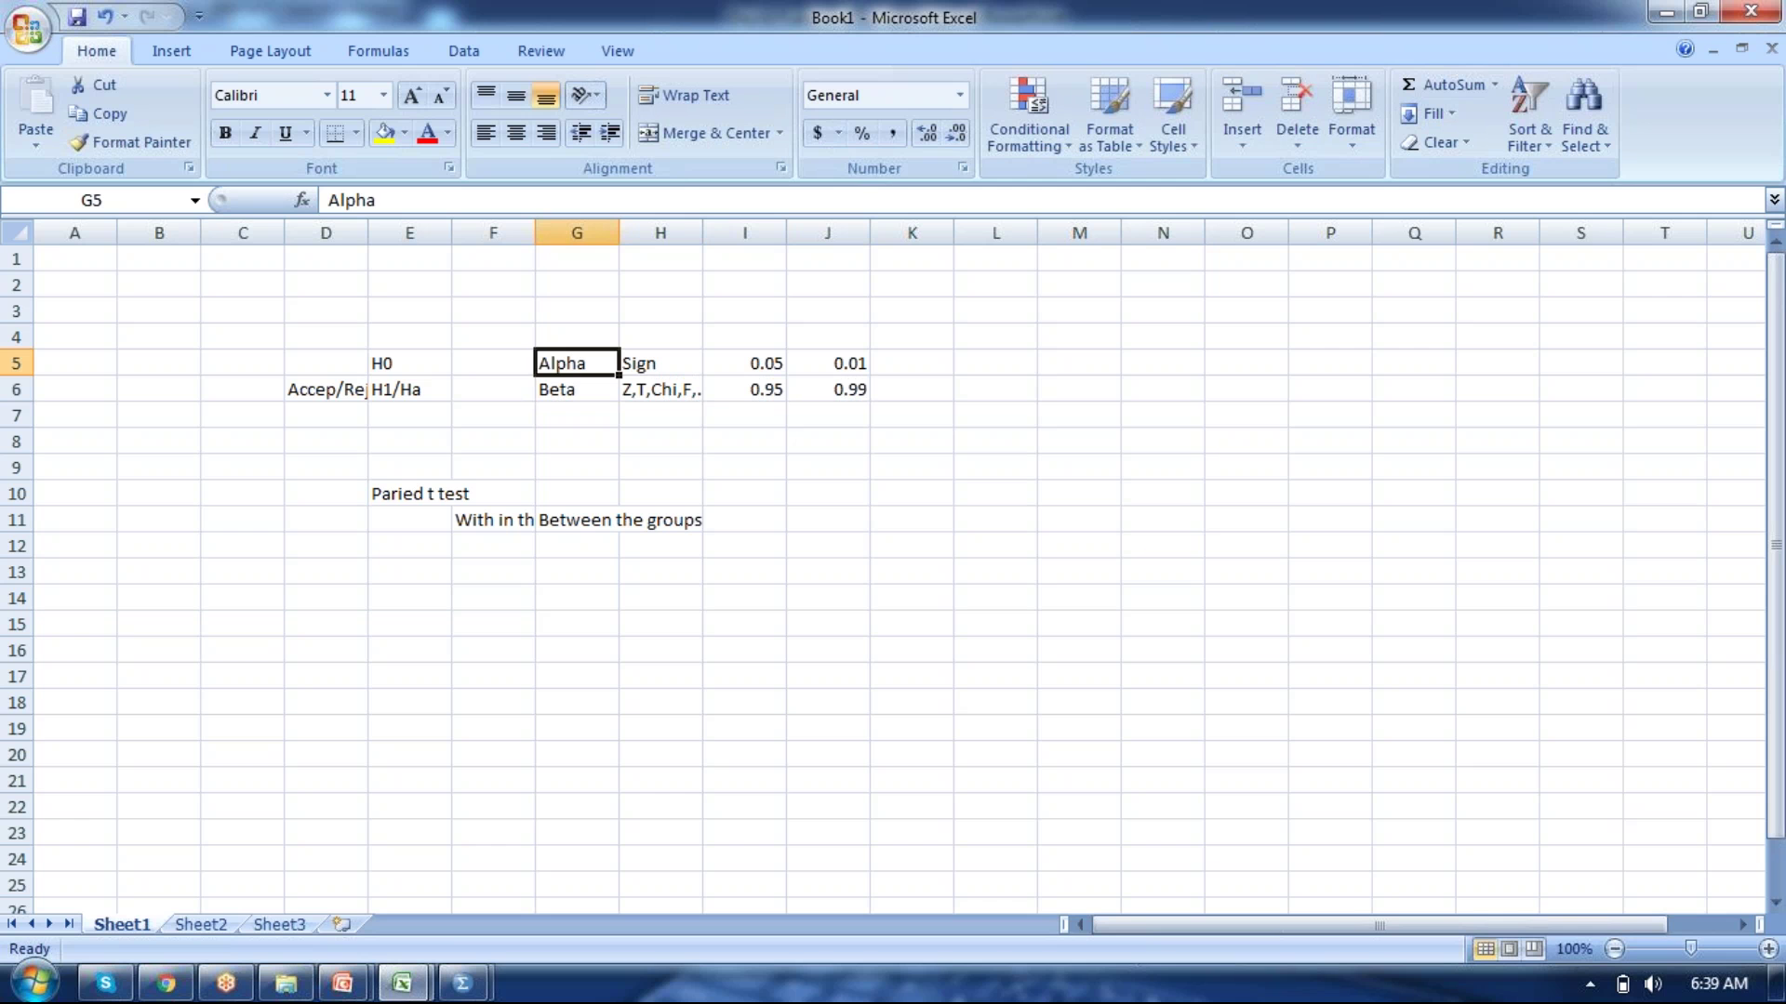
Examine the Alpha and Beta labels, the values in the 0.05 column, and the H0 and H1/Ha labels.
click(493, 363)
click(577, 389)
click(576, 363)
key(Right)
key(Right)
key(Right)
key(Left)
key(Down)
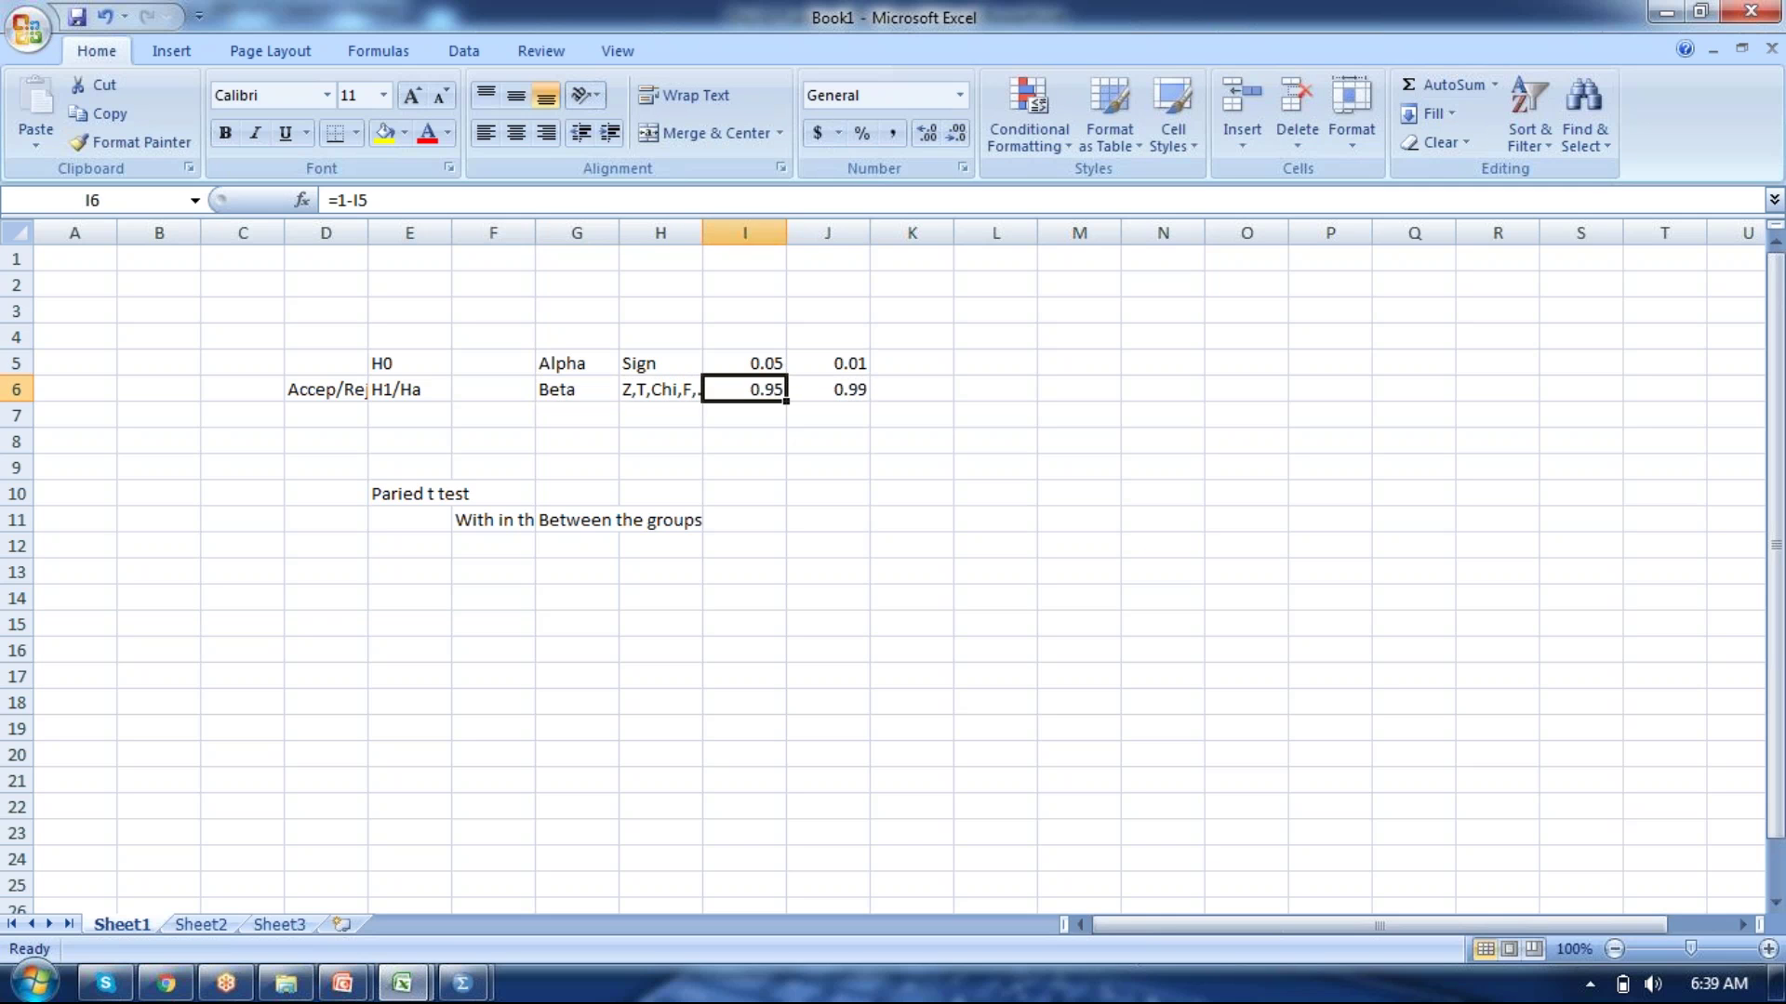
click(576, 389)
click(326, 363)
click(409, 363)
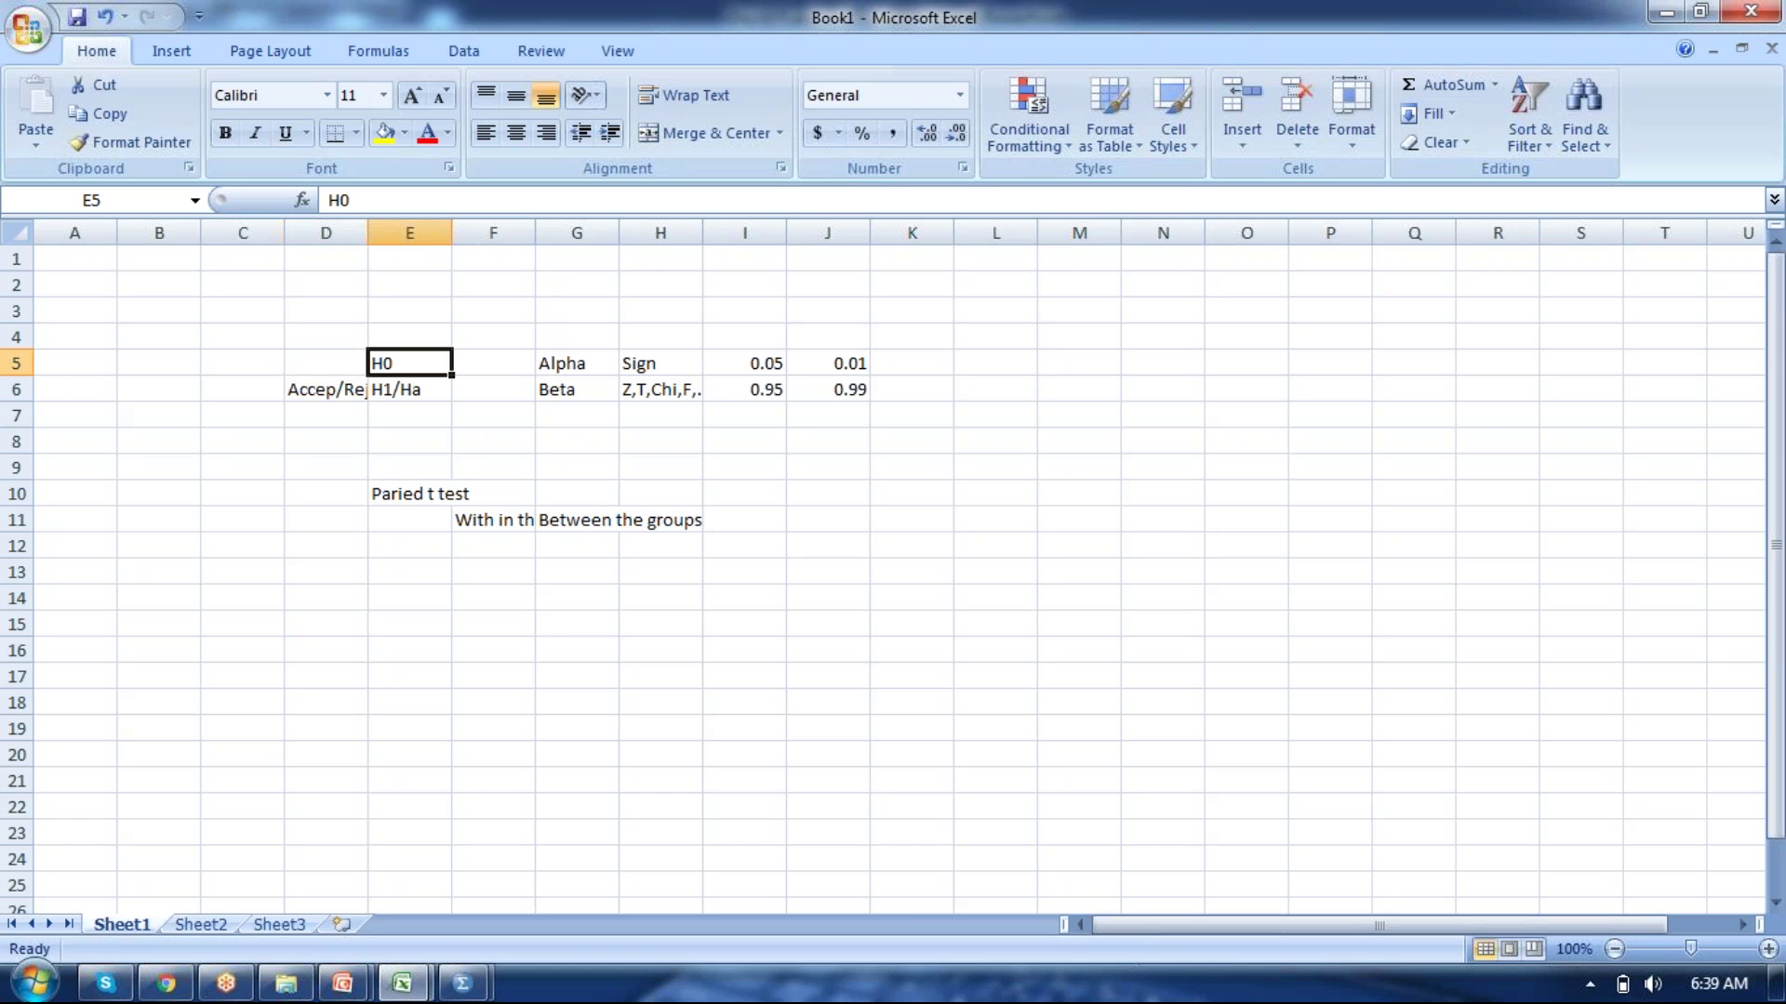
click(410, 389)
click(409, 362)
click(409, 389)
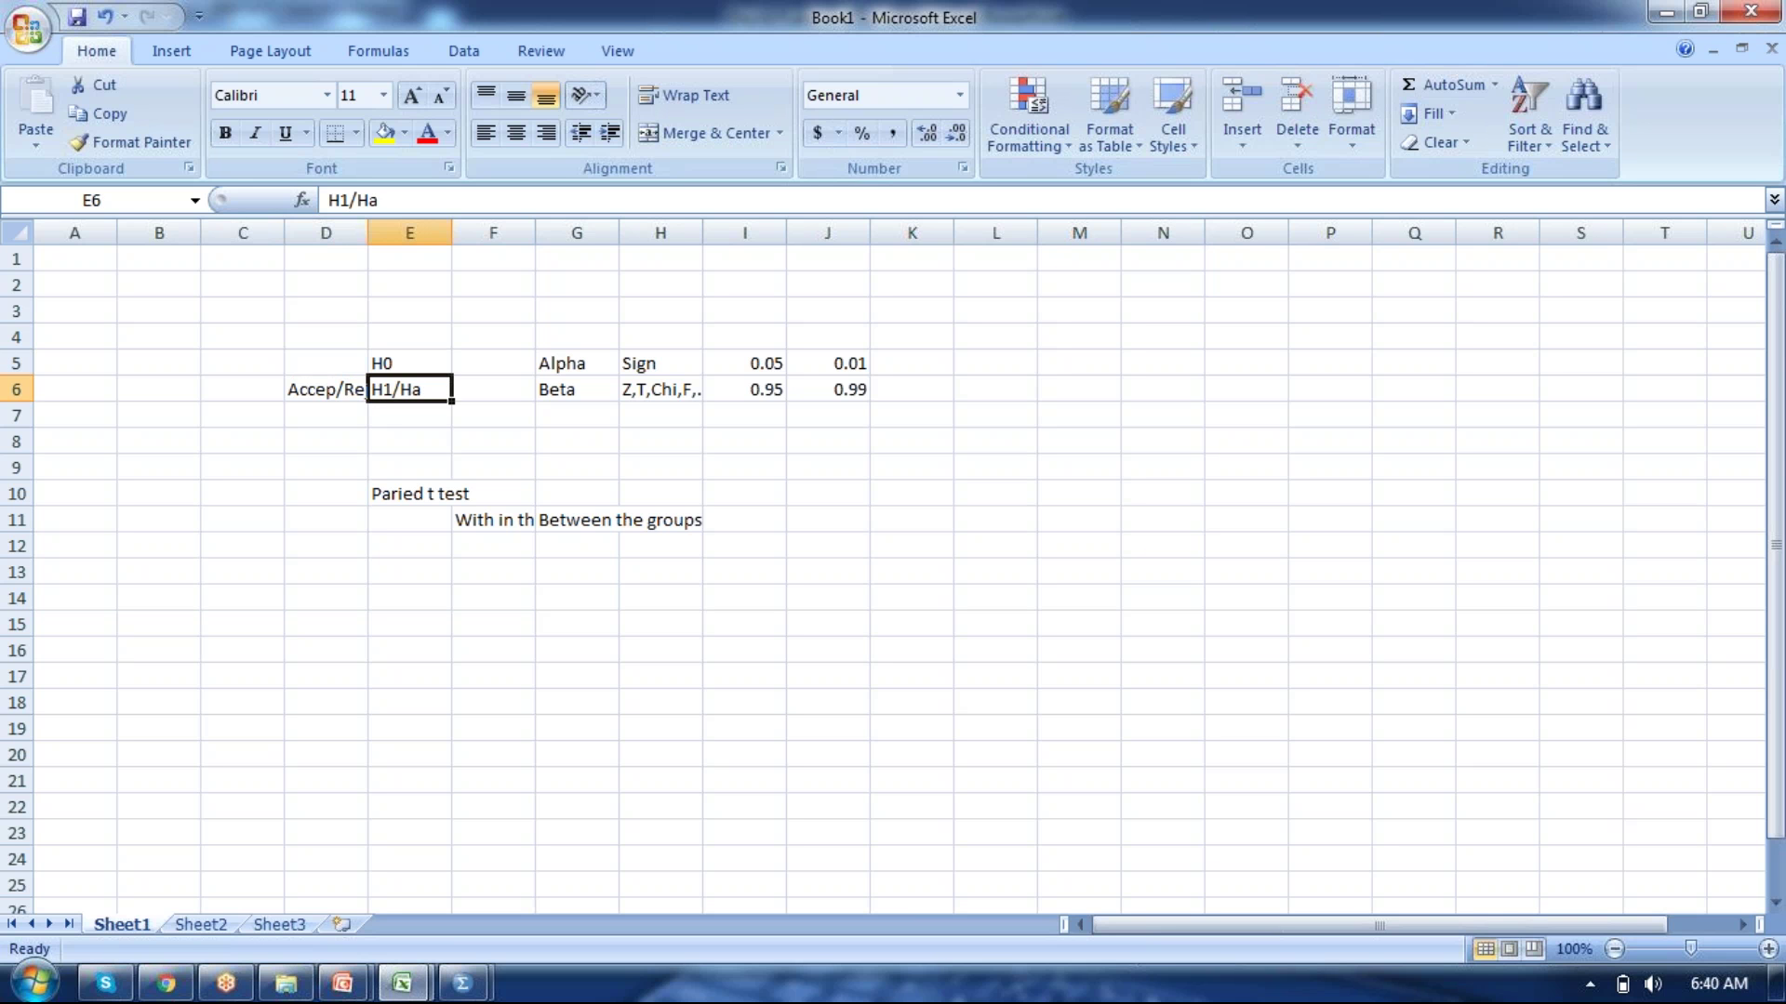
Move the H0 and H1/Ha labels from E5:E6 to L5:L6.
click(409, 363)
key(shift+Down)
key(ctrl+c)
click(577, 363)
click(911, 363)
click(995, 363)
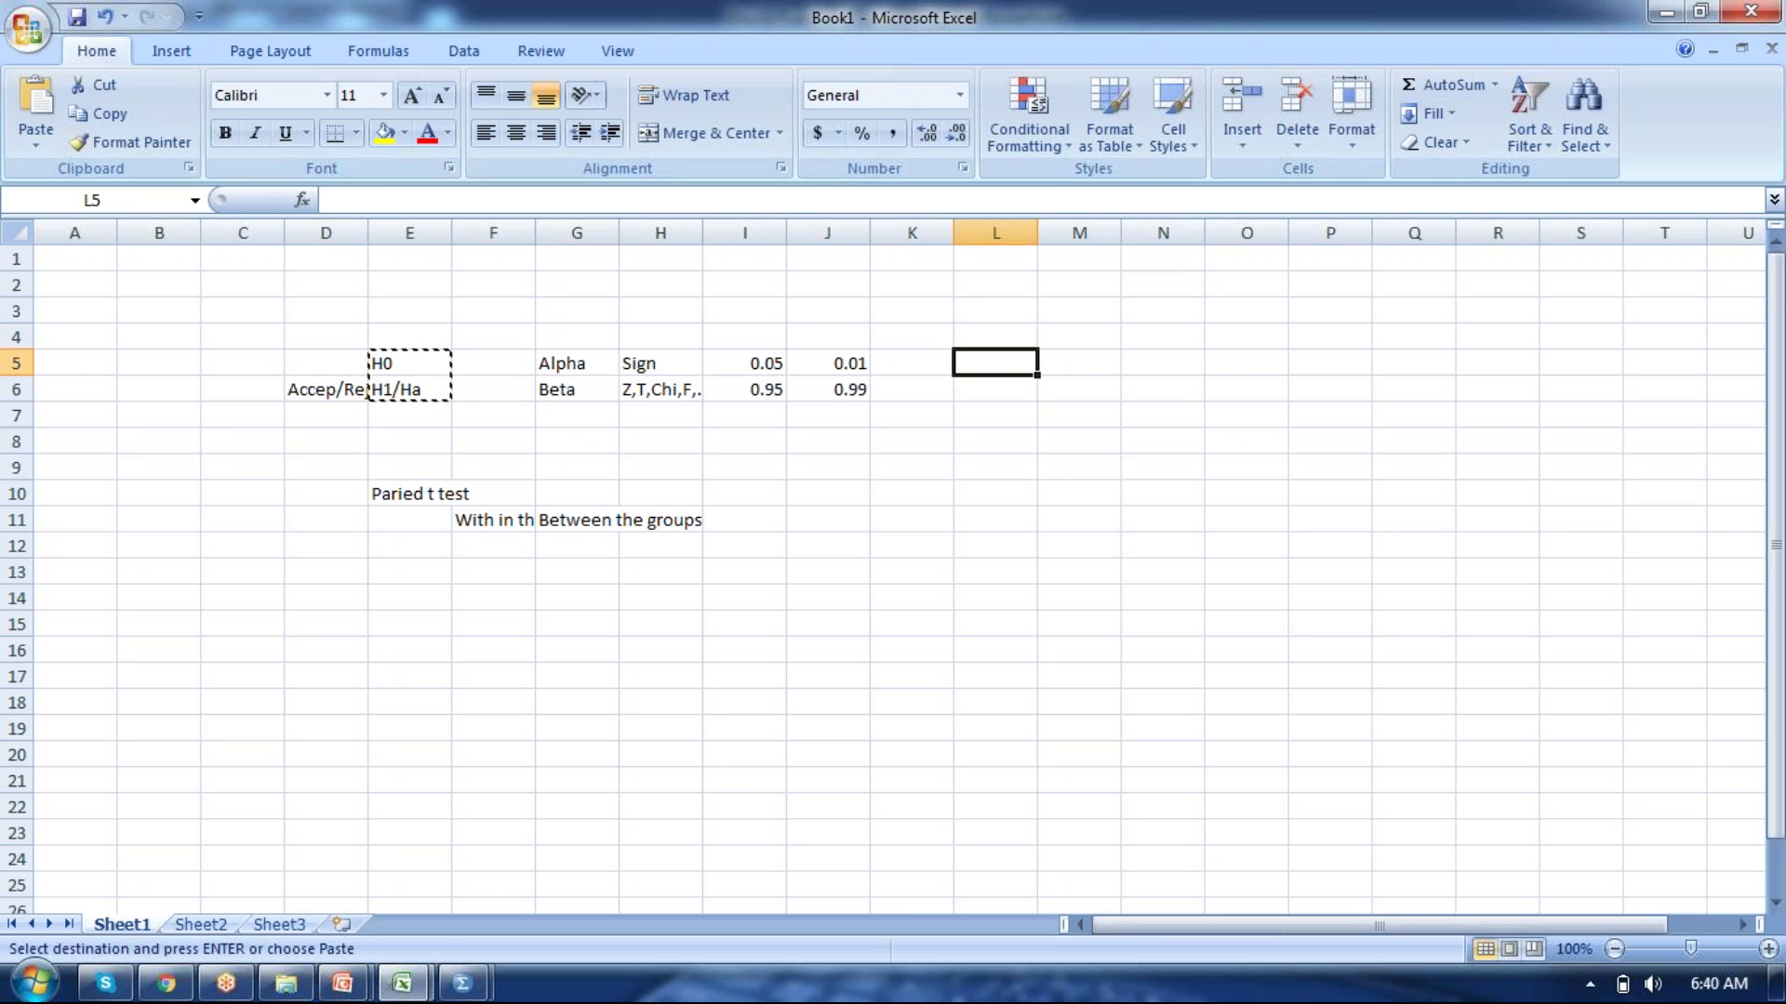
key(ctrl+v)
Enter the null hypothesis "Beforecr = after cro" in cell M5 beside H0.
click(1079, 362)
text(B)
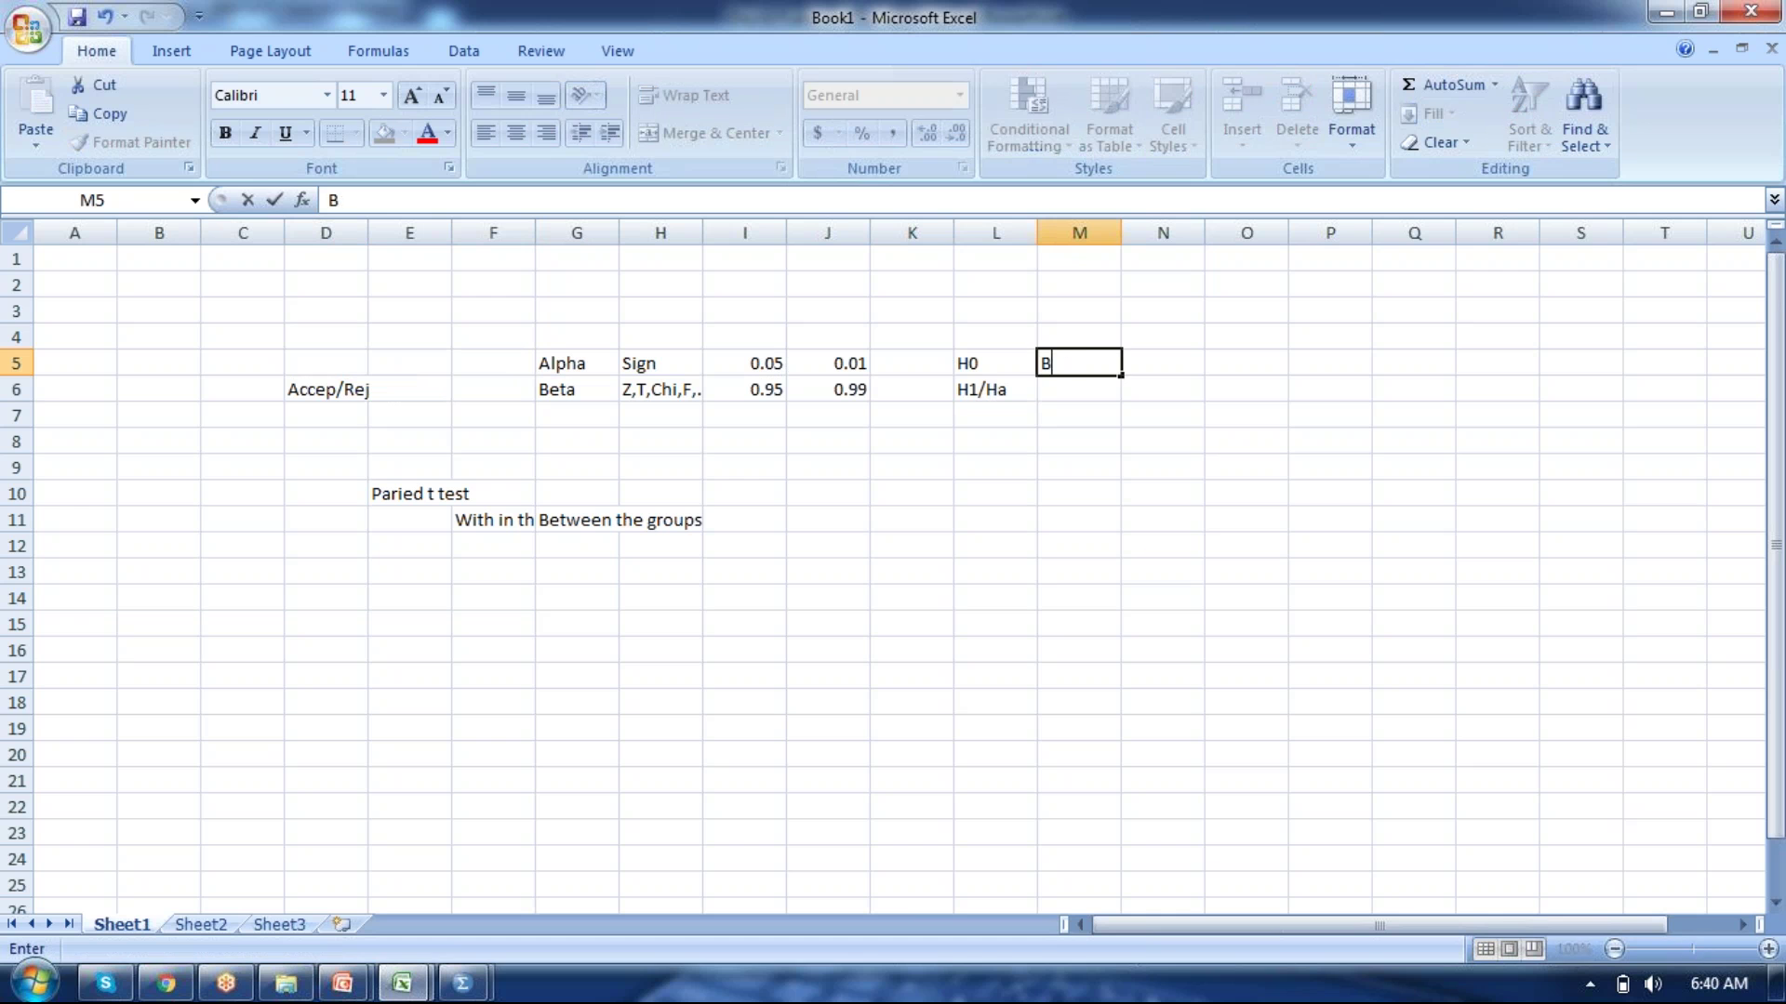
text(eforecr = aft)
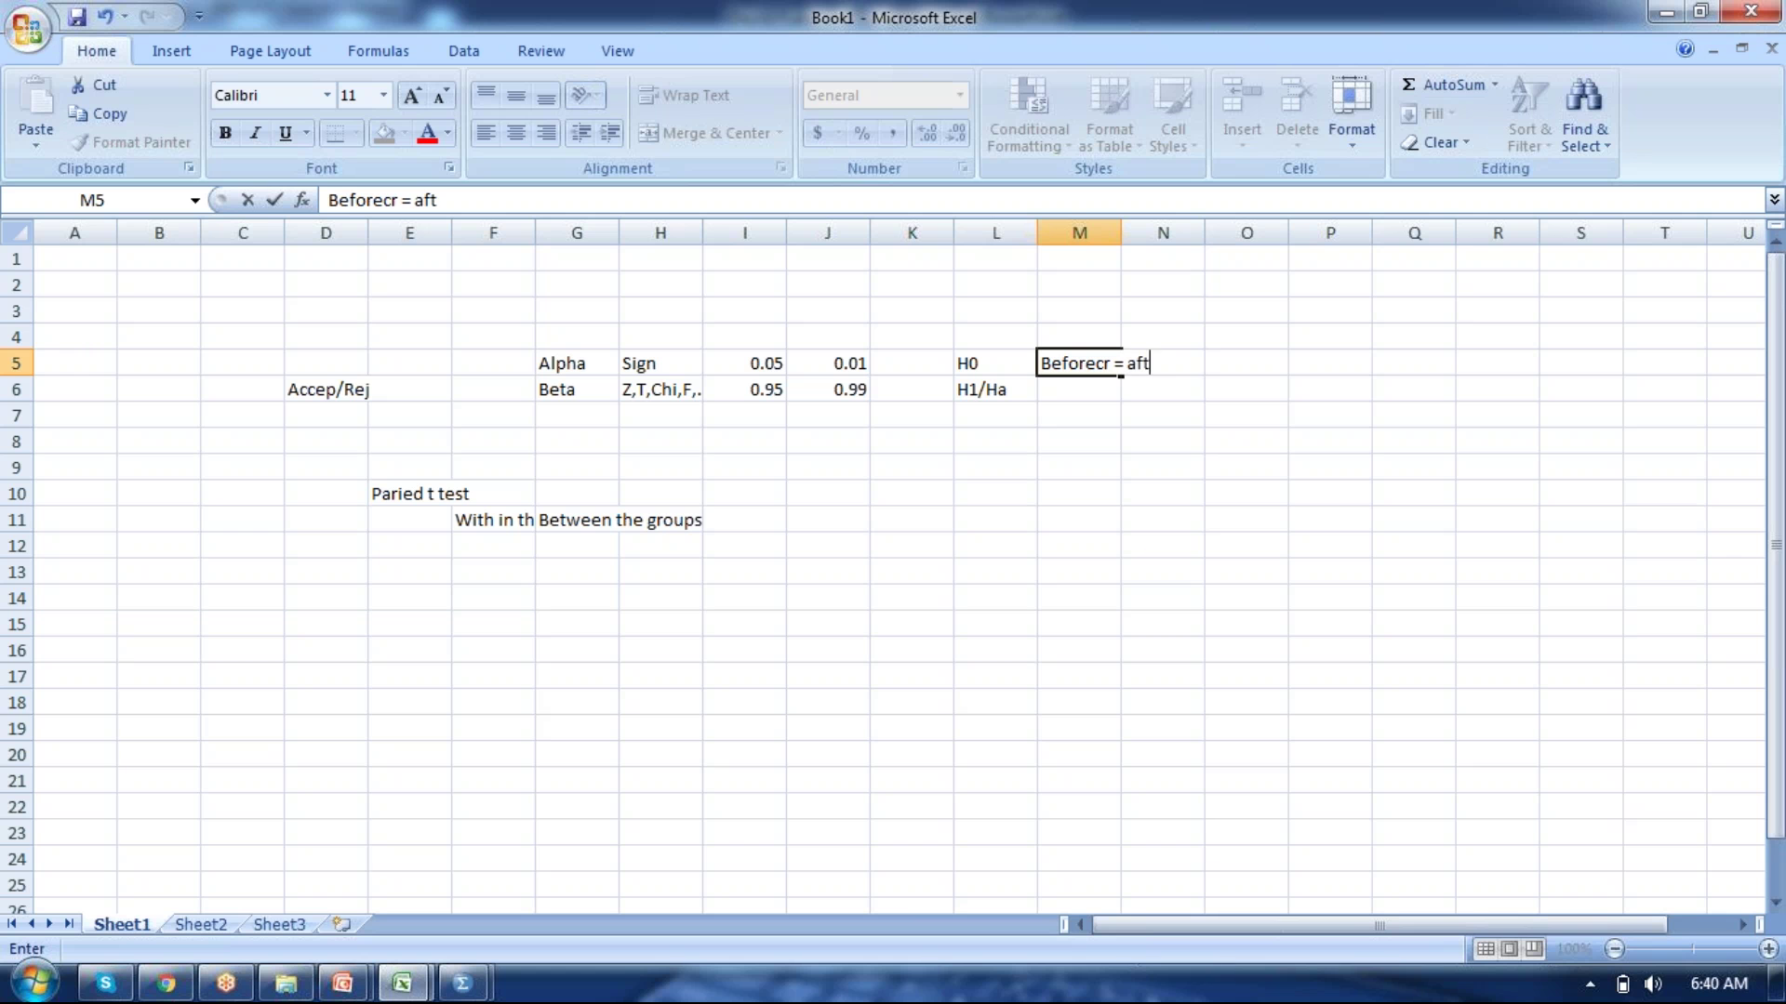
text(er cro)
key(Return)
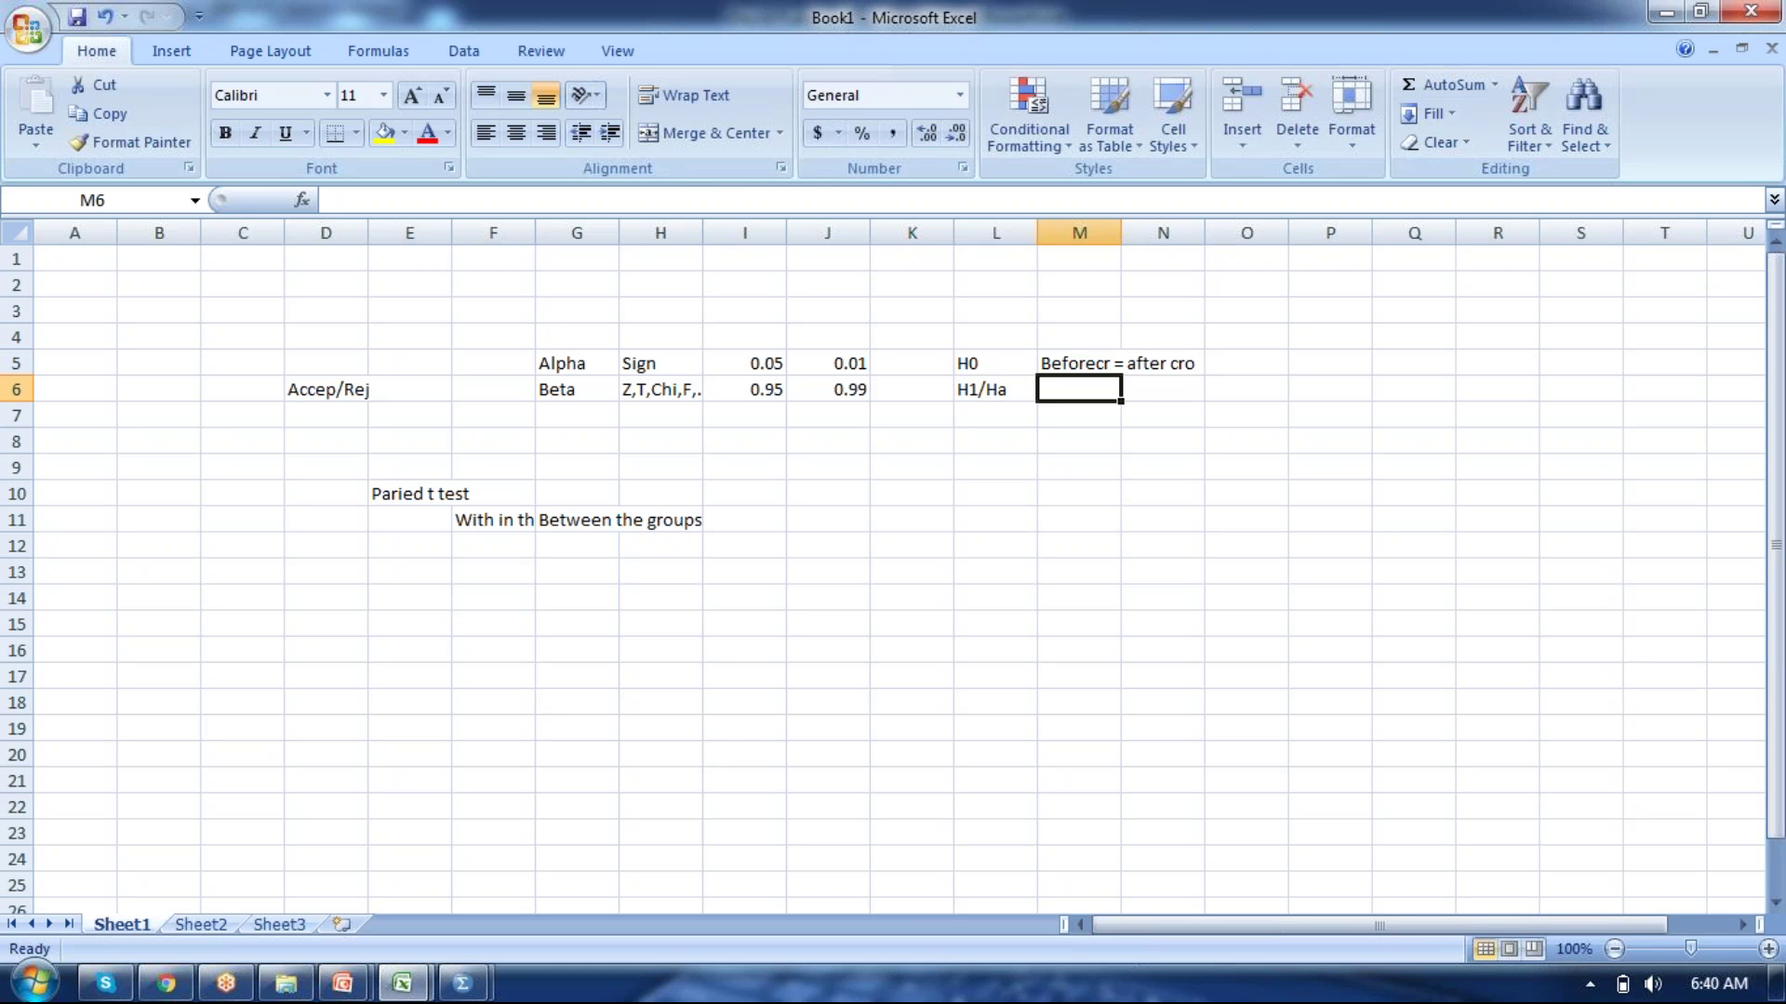
Write the alternative hypothesis "Before temp > after temp" in cell M6 beside H1/Ha.
text(There is)
key(BackSpace)
key(BackSpace)
key(BackSpace)
key(BackSpace)
key(BackSpace)
key(BackSpace)
key(BackSpace)
key(BackSpace)
text(Before temp > after)
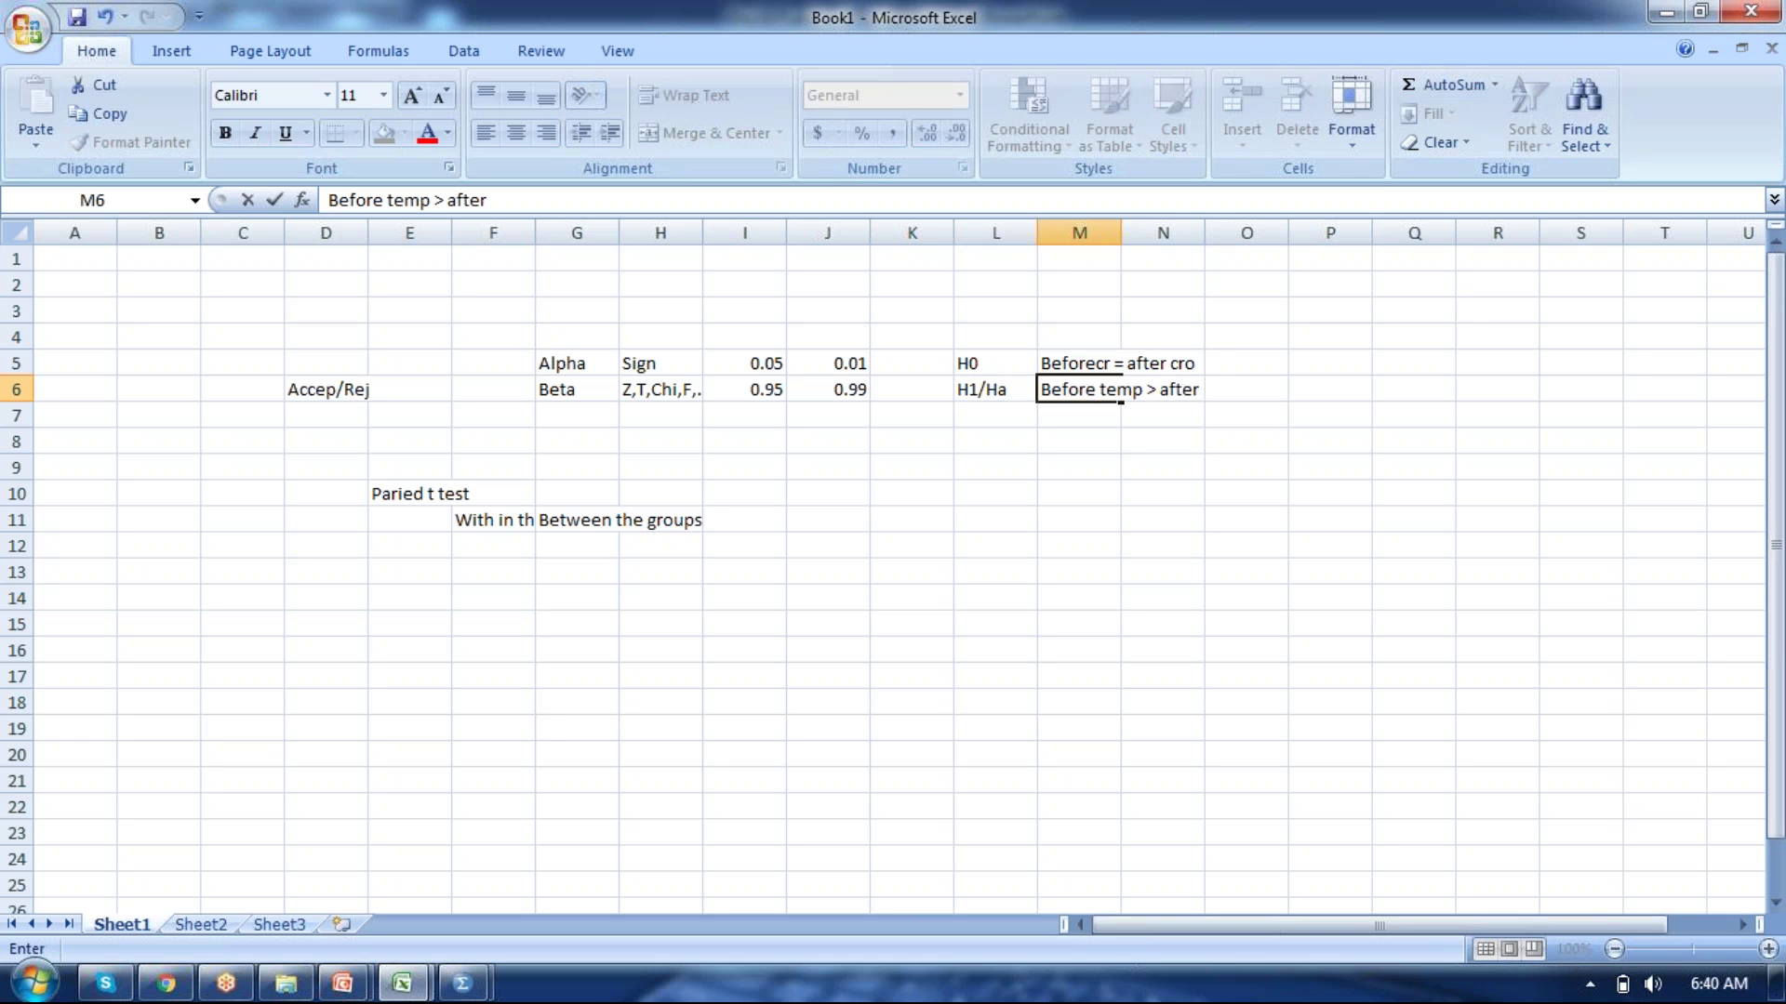
text( tem)
key(BackSpace)
text(emp)
Autofit the width of column M to the hypothesis texts.
click(995, 363)
drag(995, 363, 1118, 394)
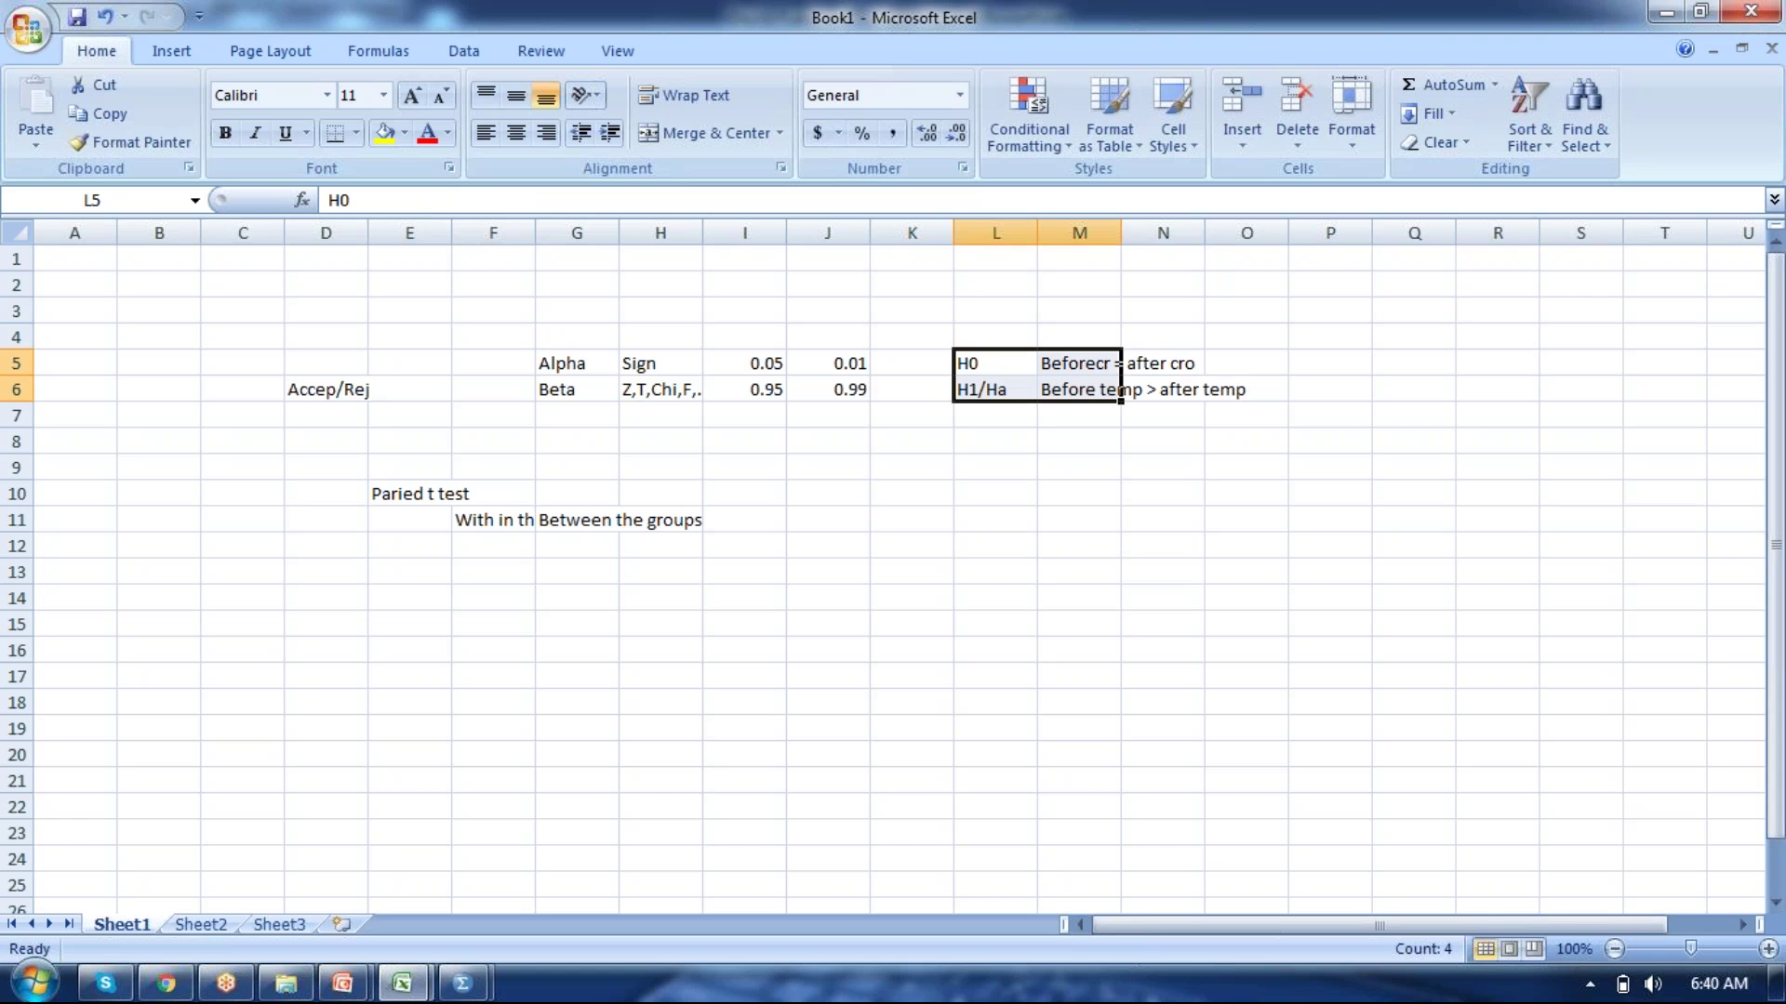
key(Right)
key(Right)
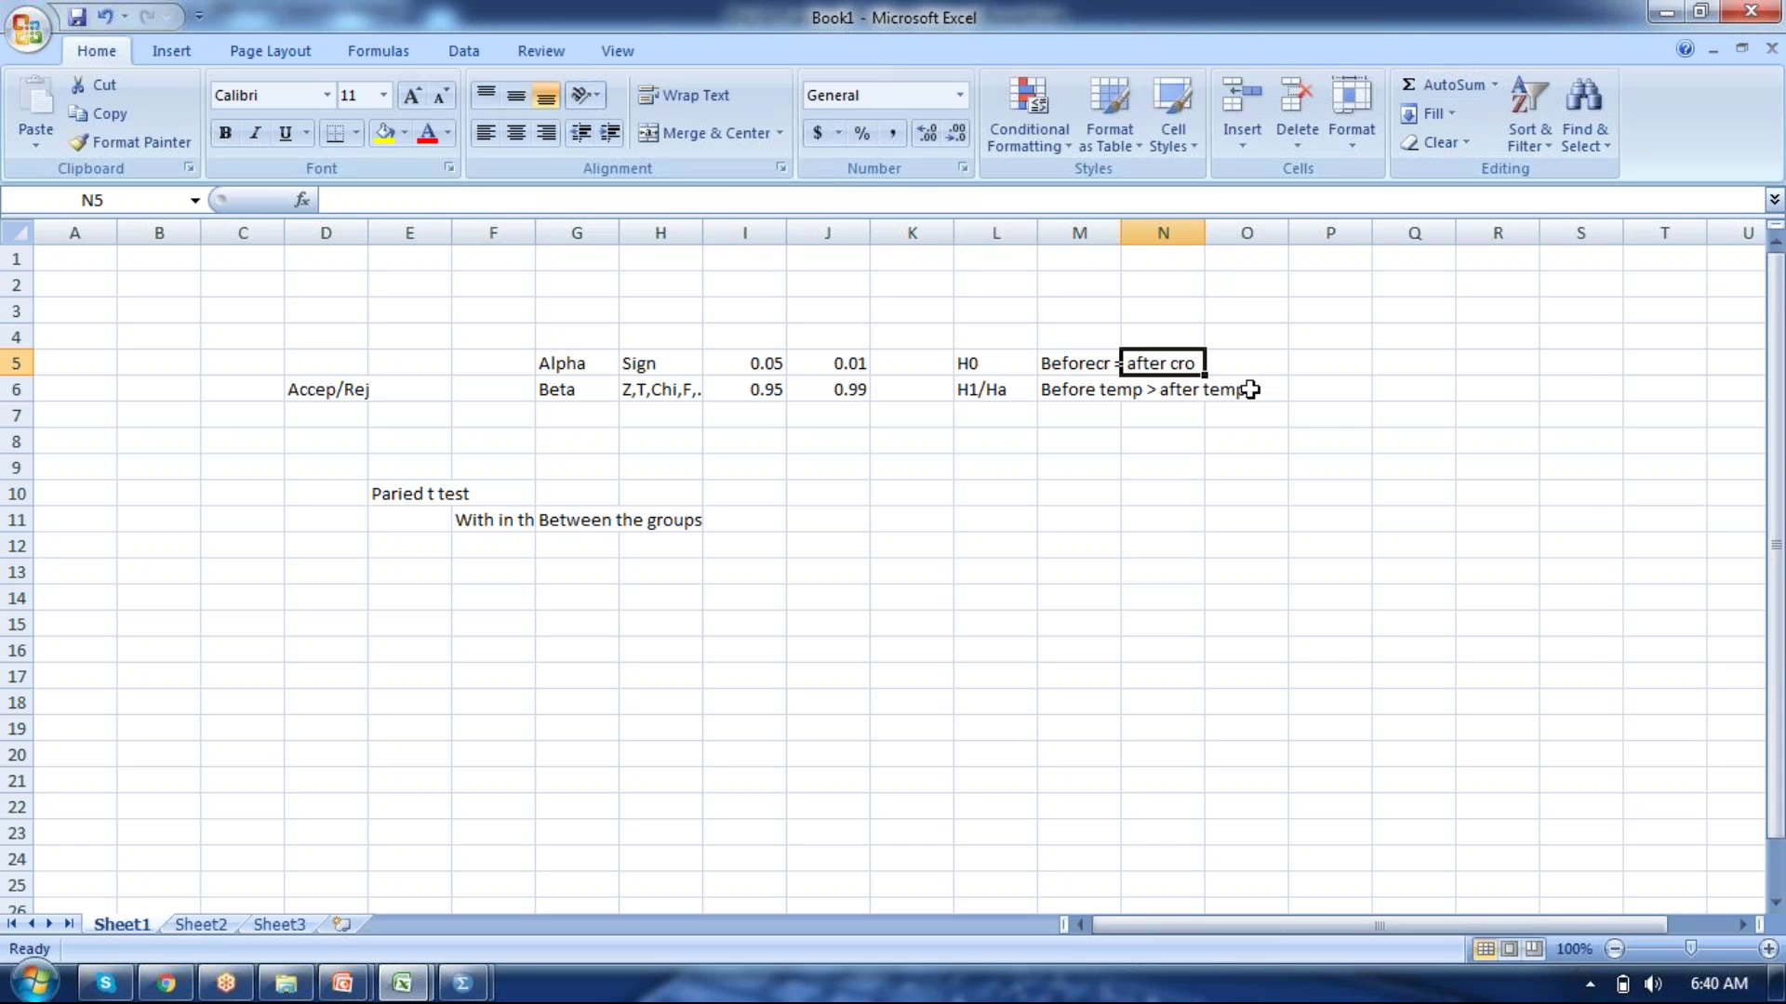
double_click(1121, 233)
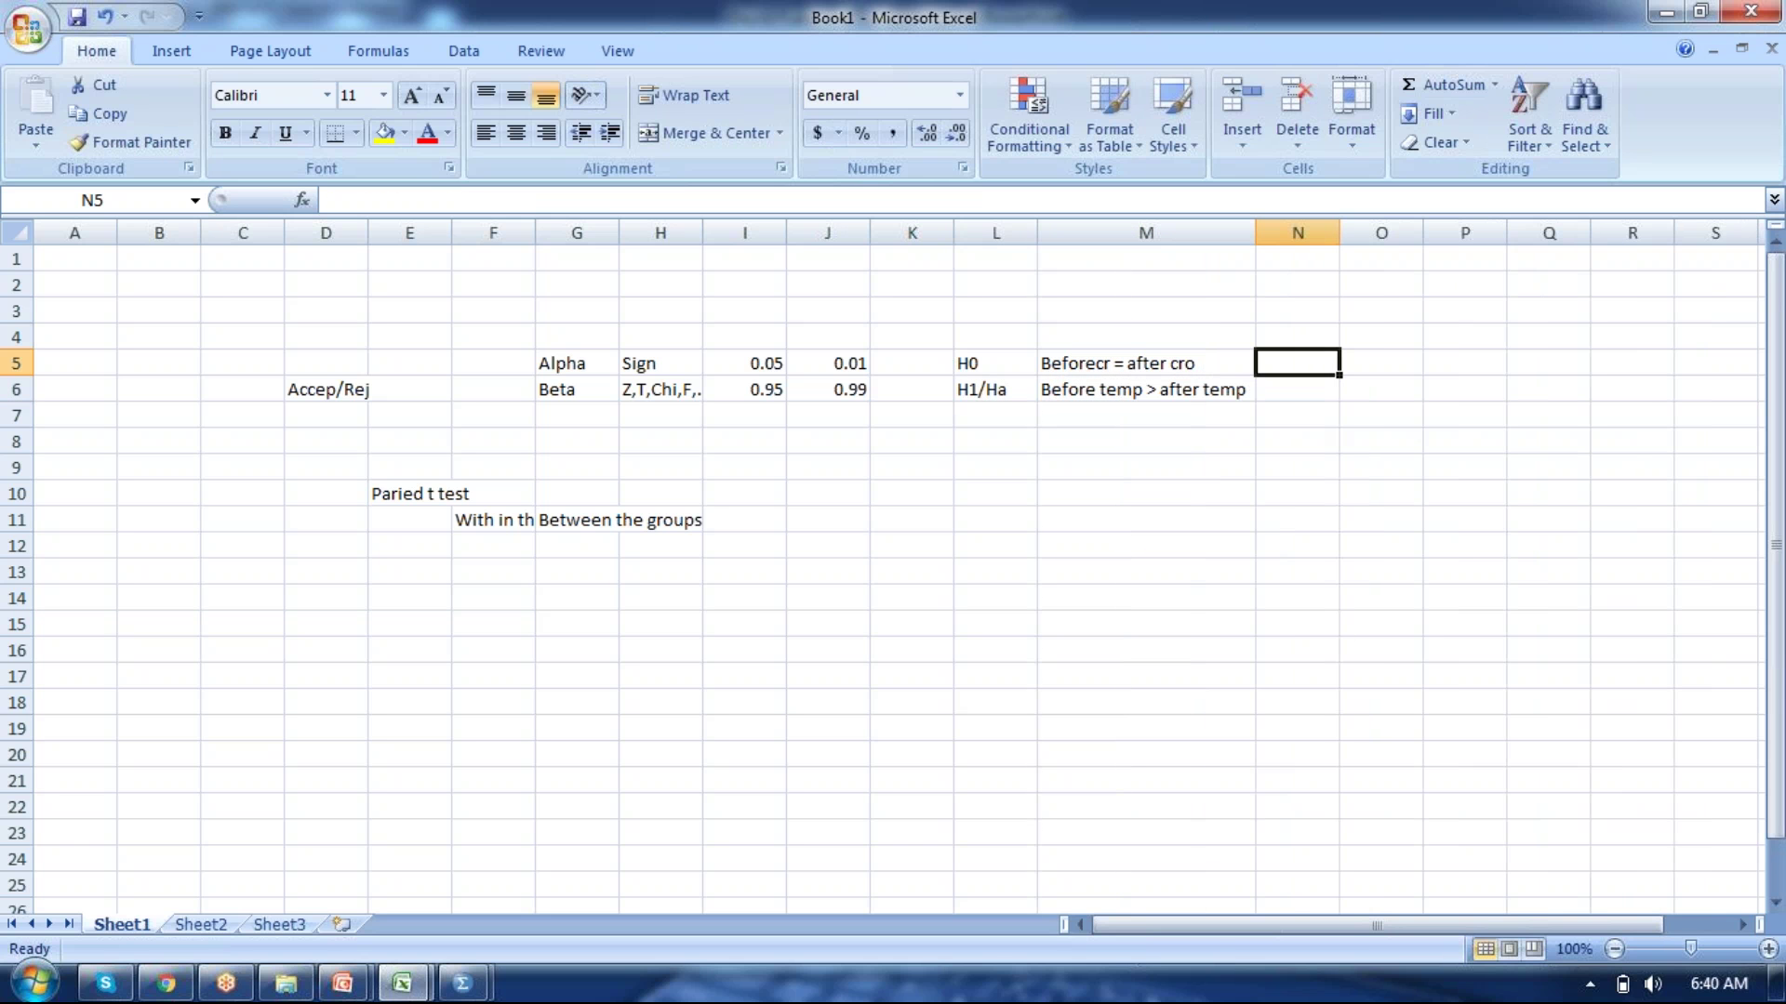
Enter 0.05 in cell N5 beside the null hypothesis and the formula =1-N5 in cell N6.
text(0.05)
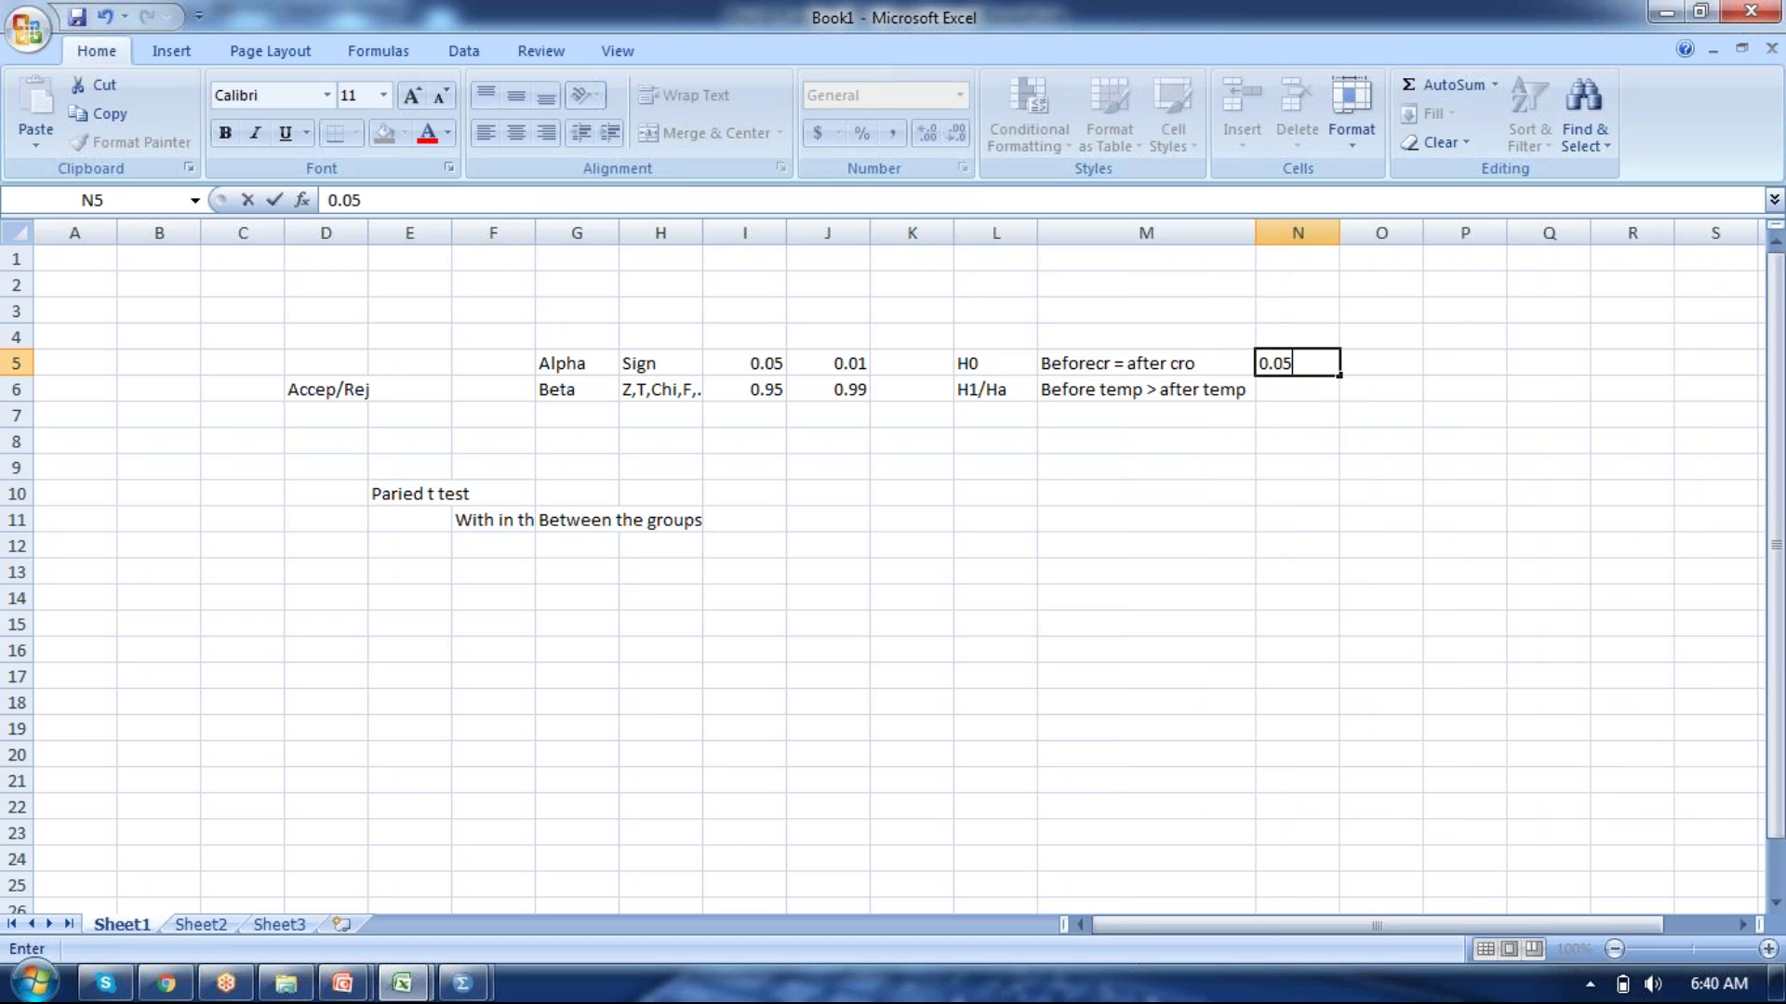
key(Return)
text(=)
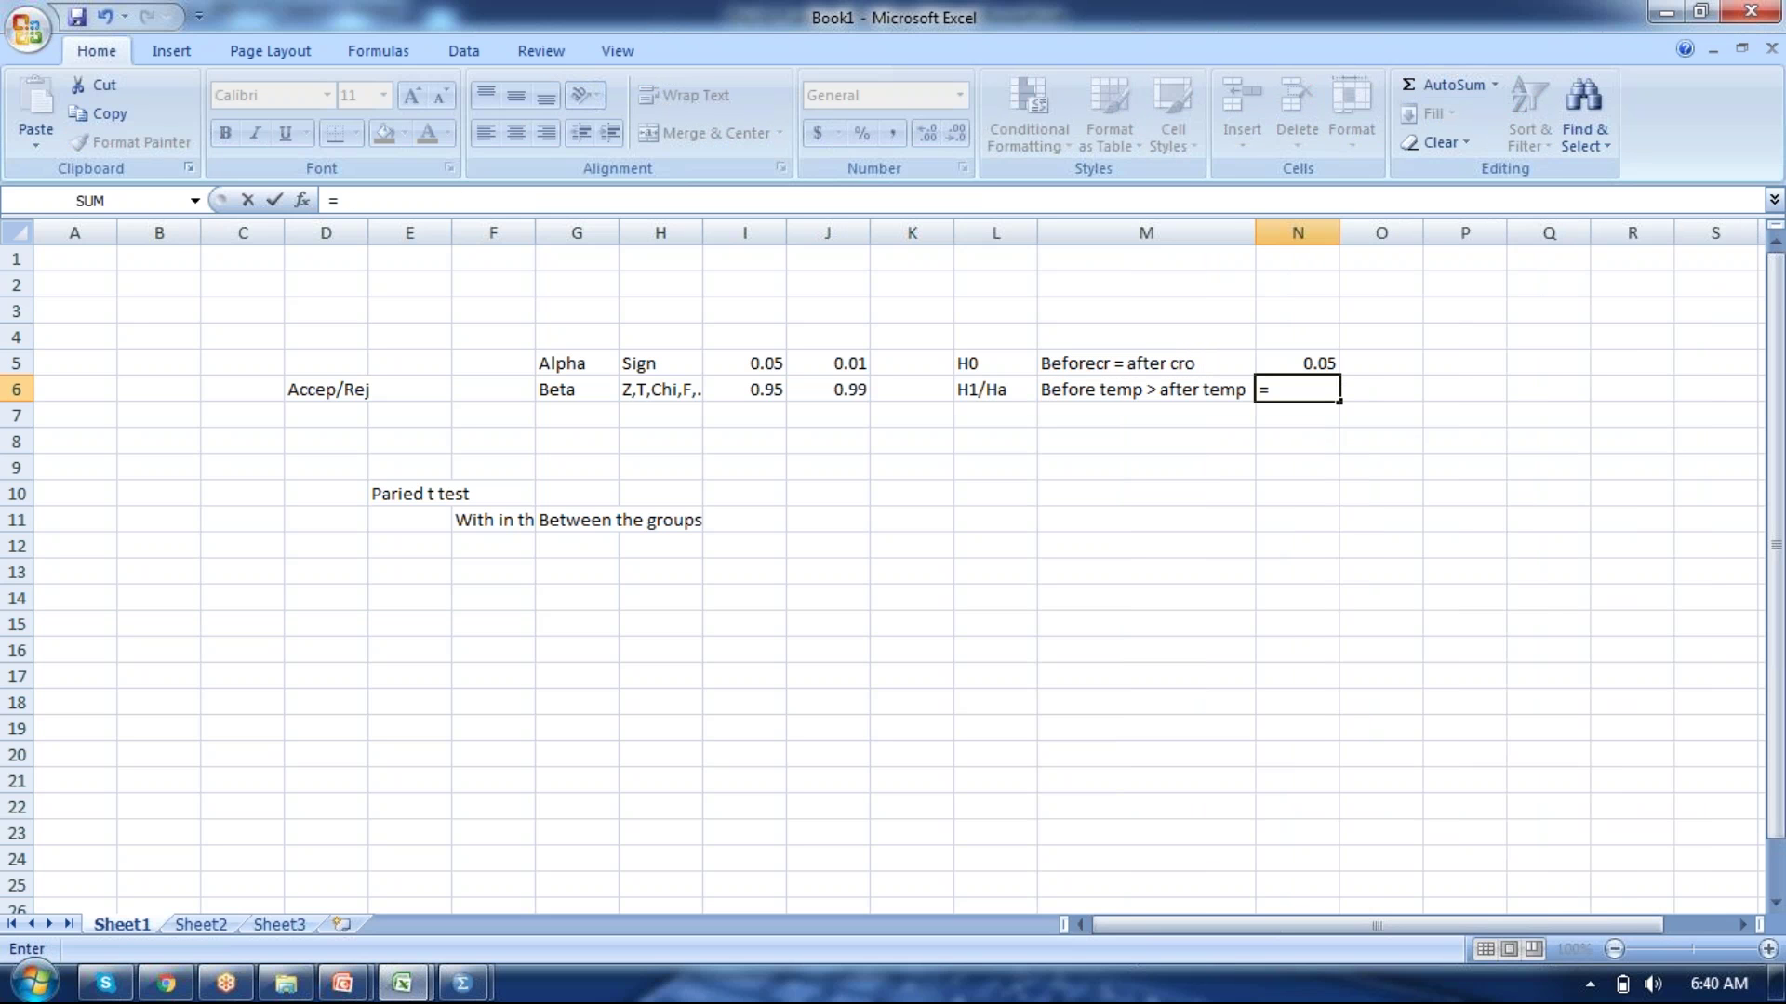
text(1-)
click(1317, 361)
key(Return)
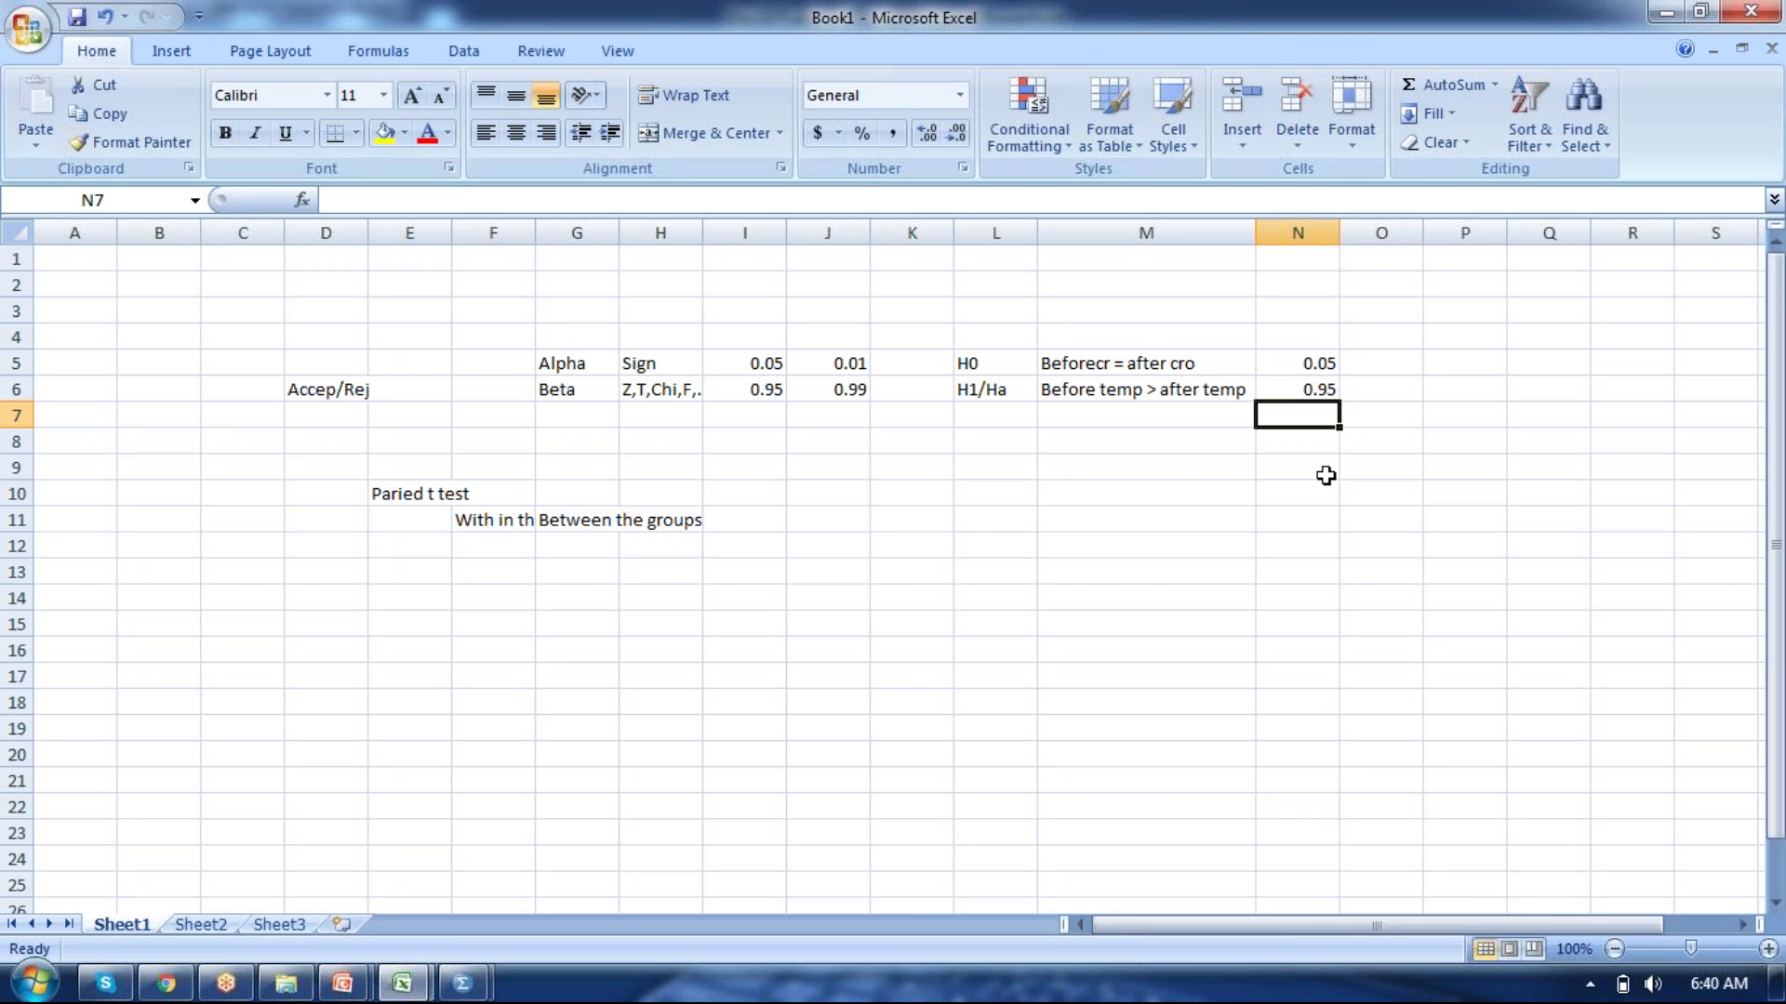
Enter the heading "st" in cell M4 above the hypotheses.
key(Up)
key(Up)
key(Left)
key(Up)
text(st)
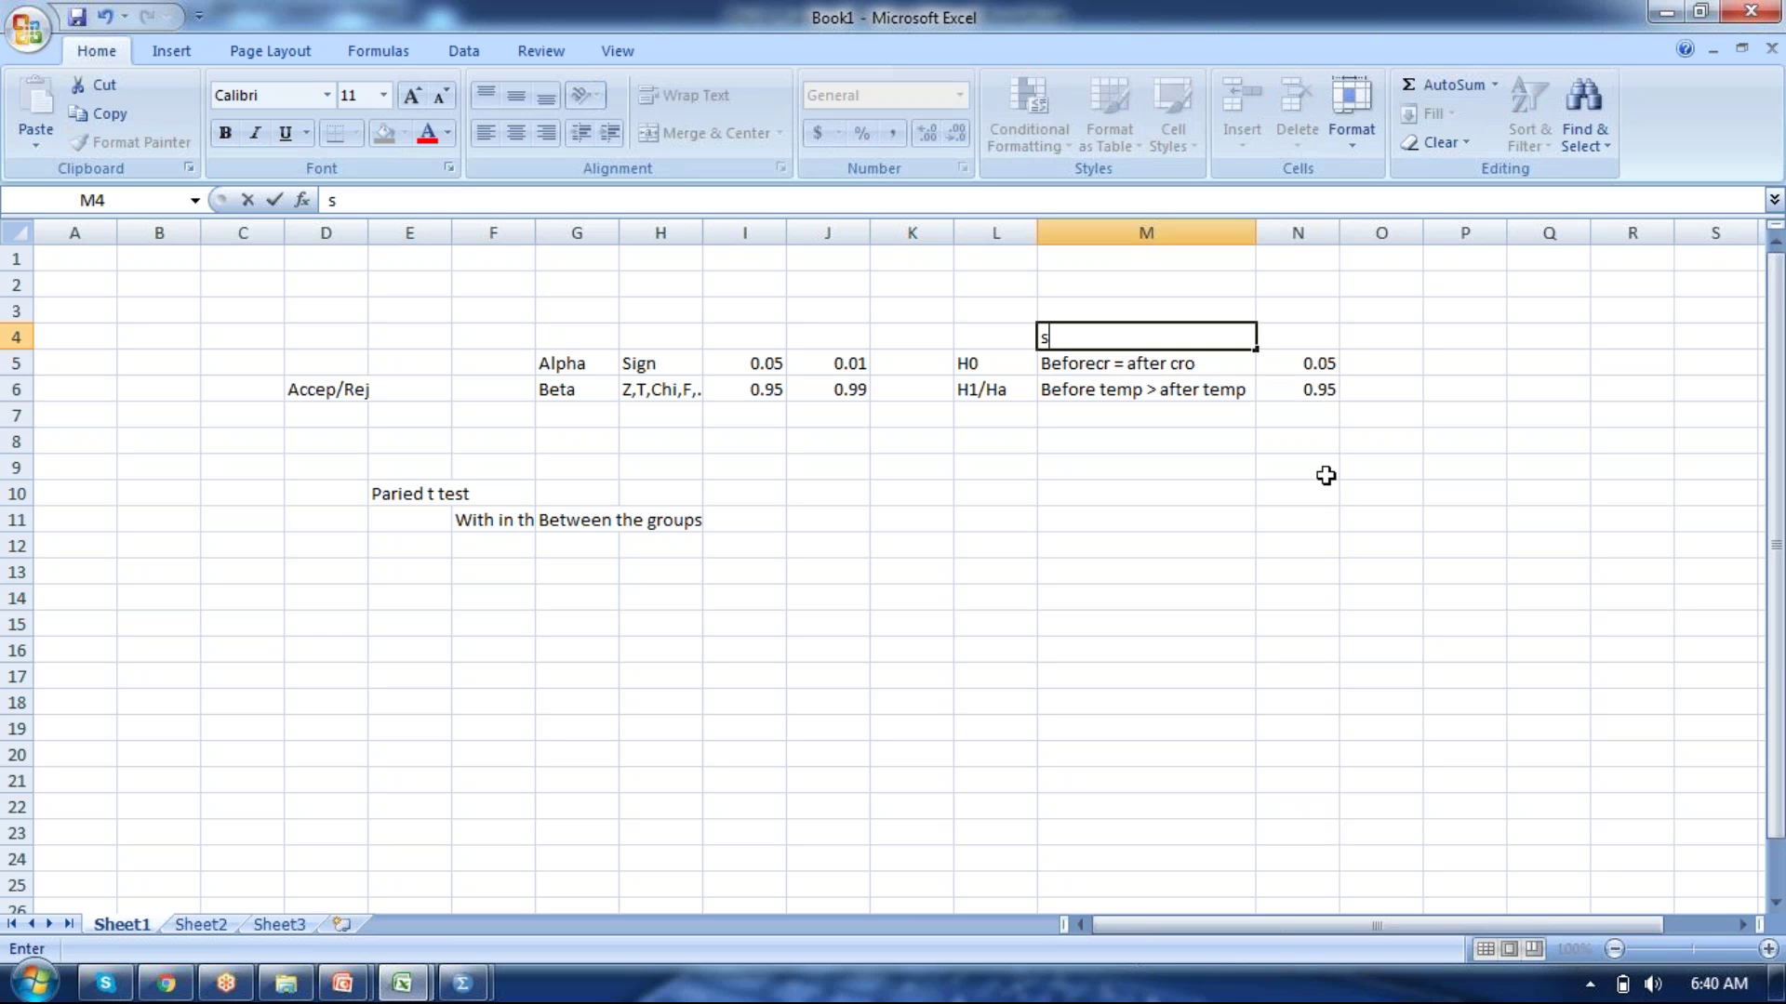
key(Right)
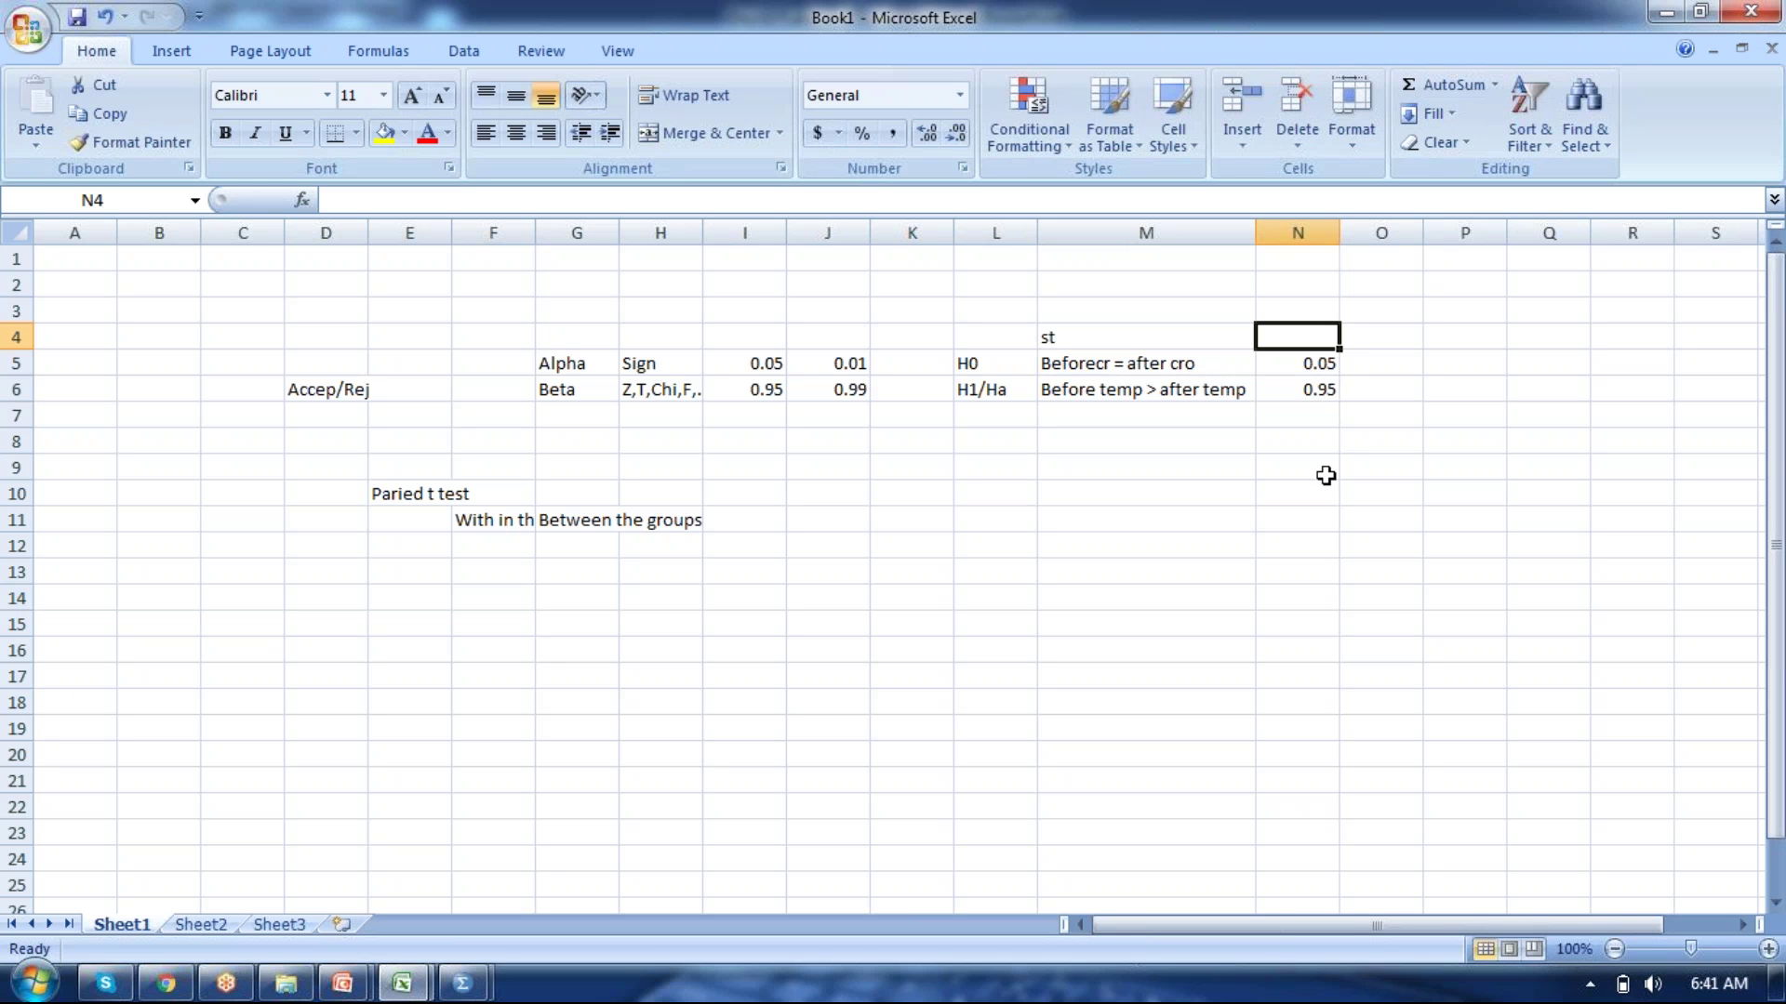
Review cell H6, the Type I and Type II Errors slide, and the t and Sig. (2-tailed) values in the SPSS Paired Samples Test table.
click(654, 390)
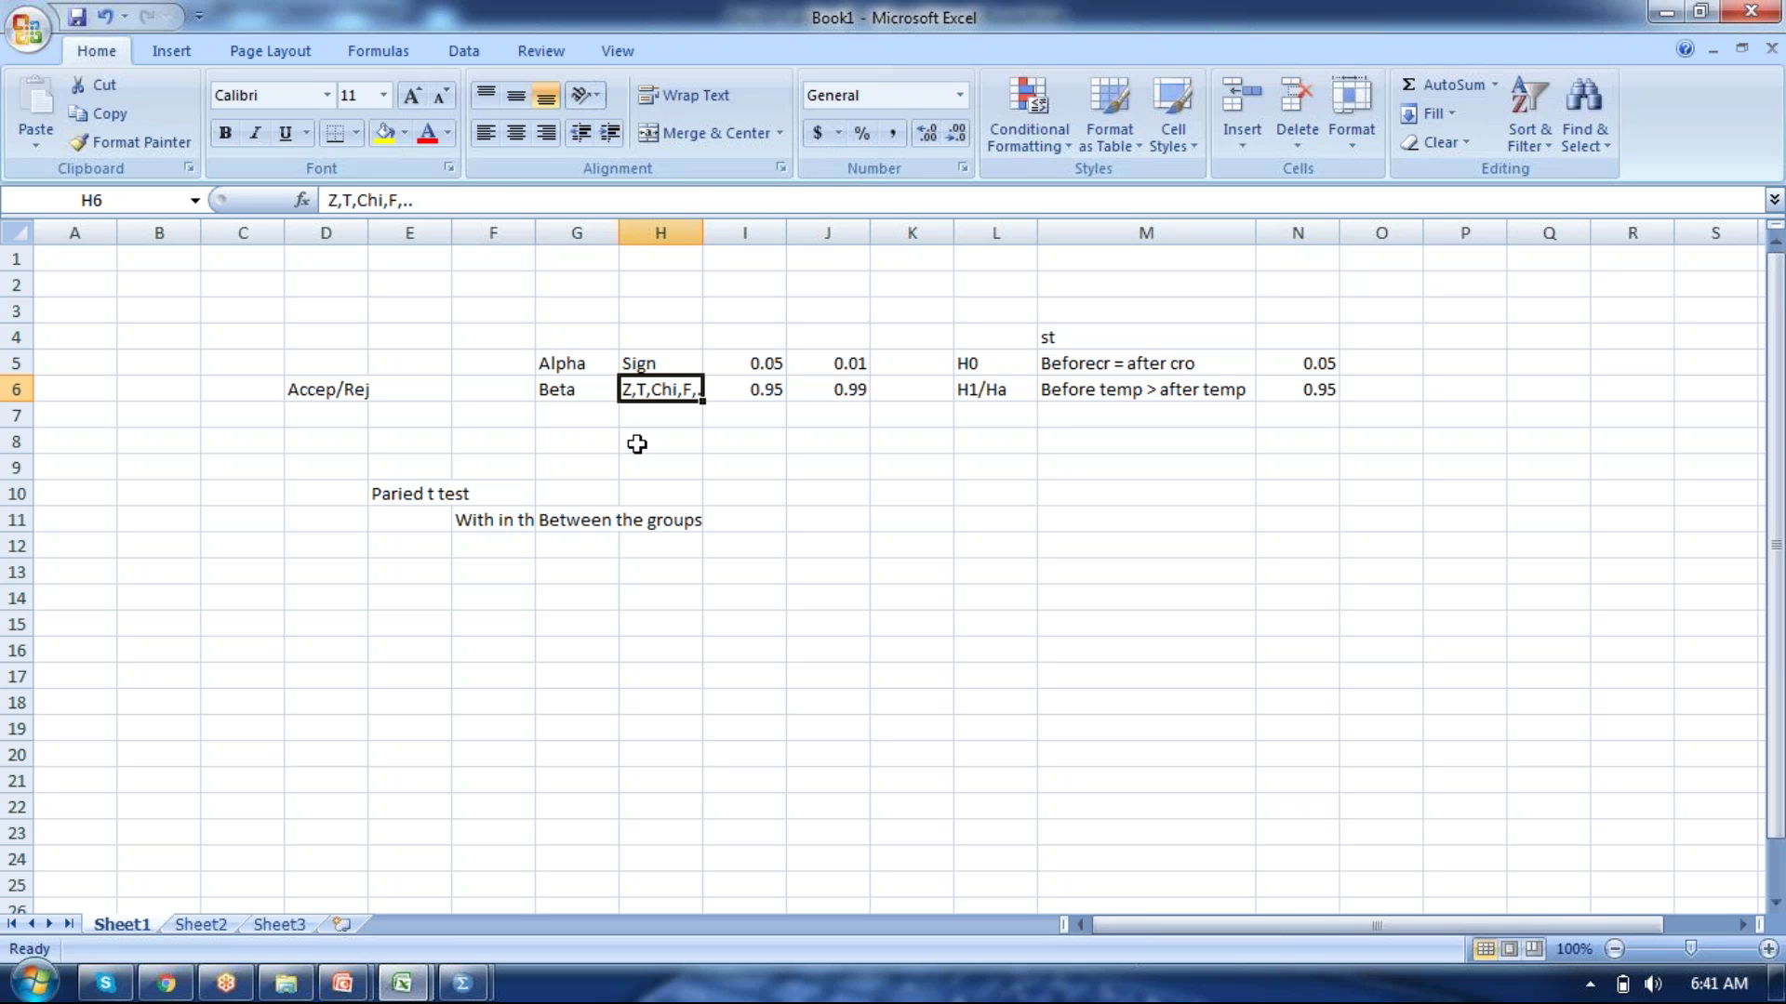
key(alt+Tab)
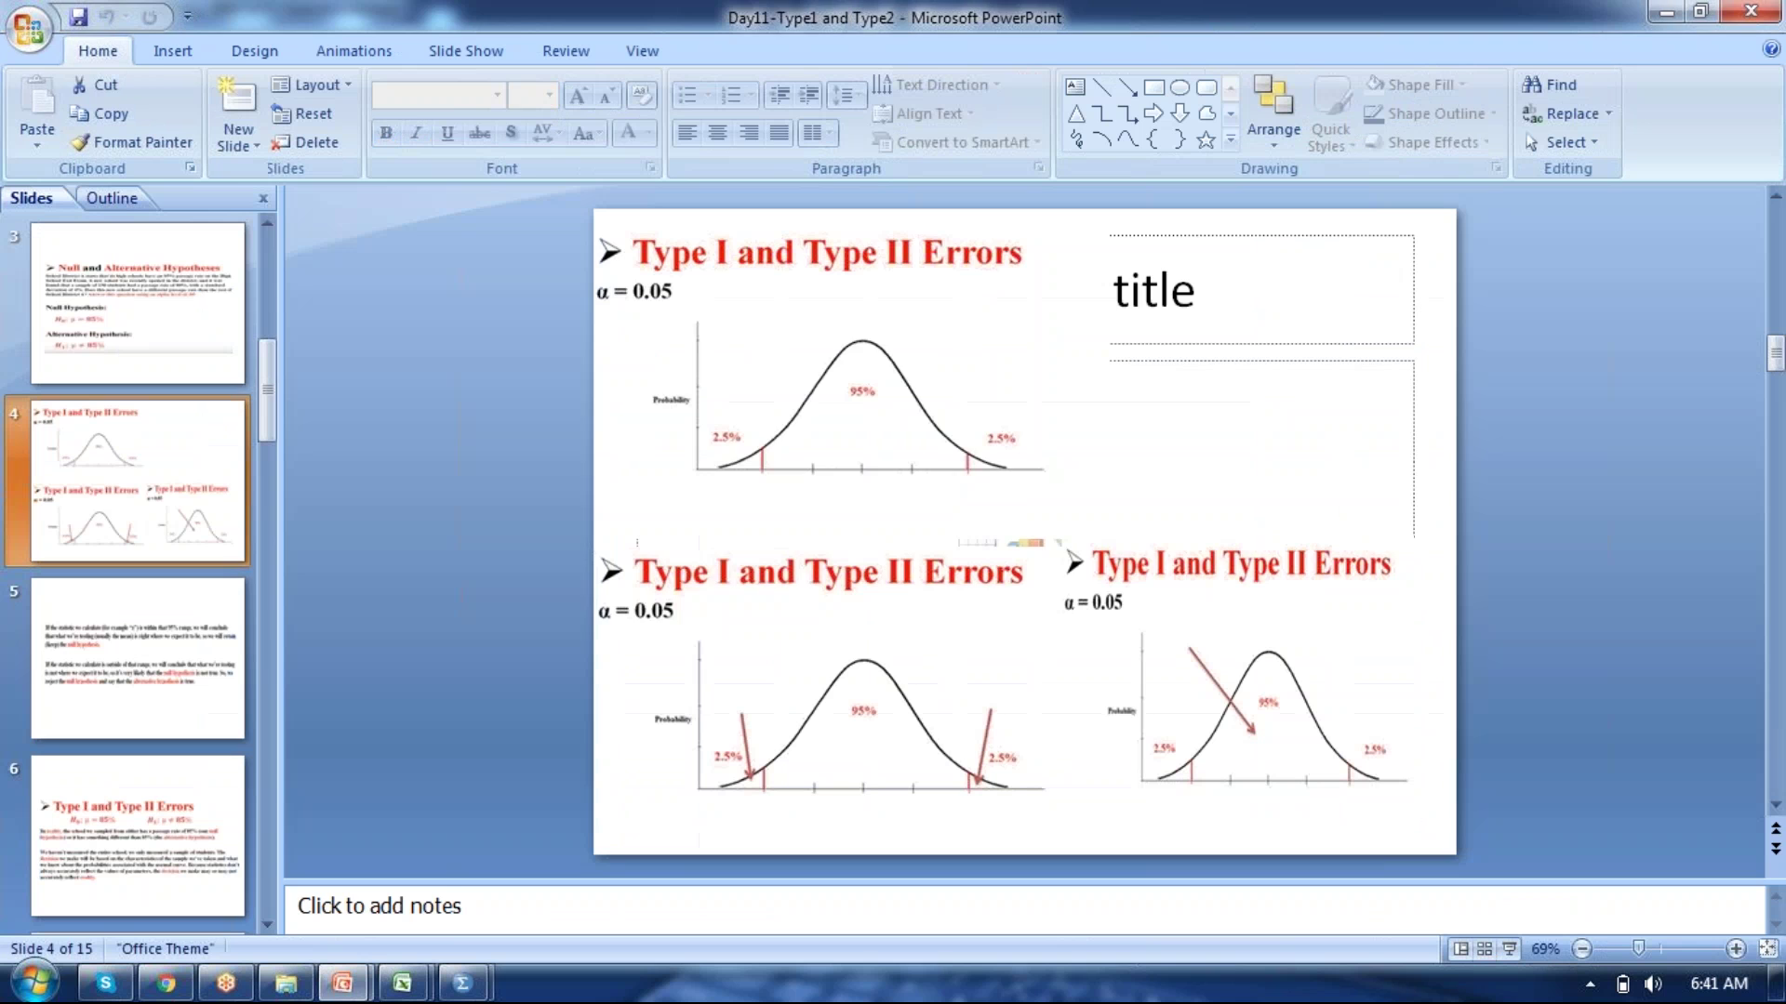
key(alt+Tab)
key(alt+Tab)
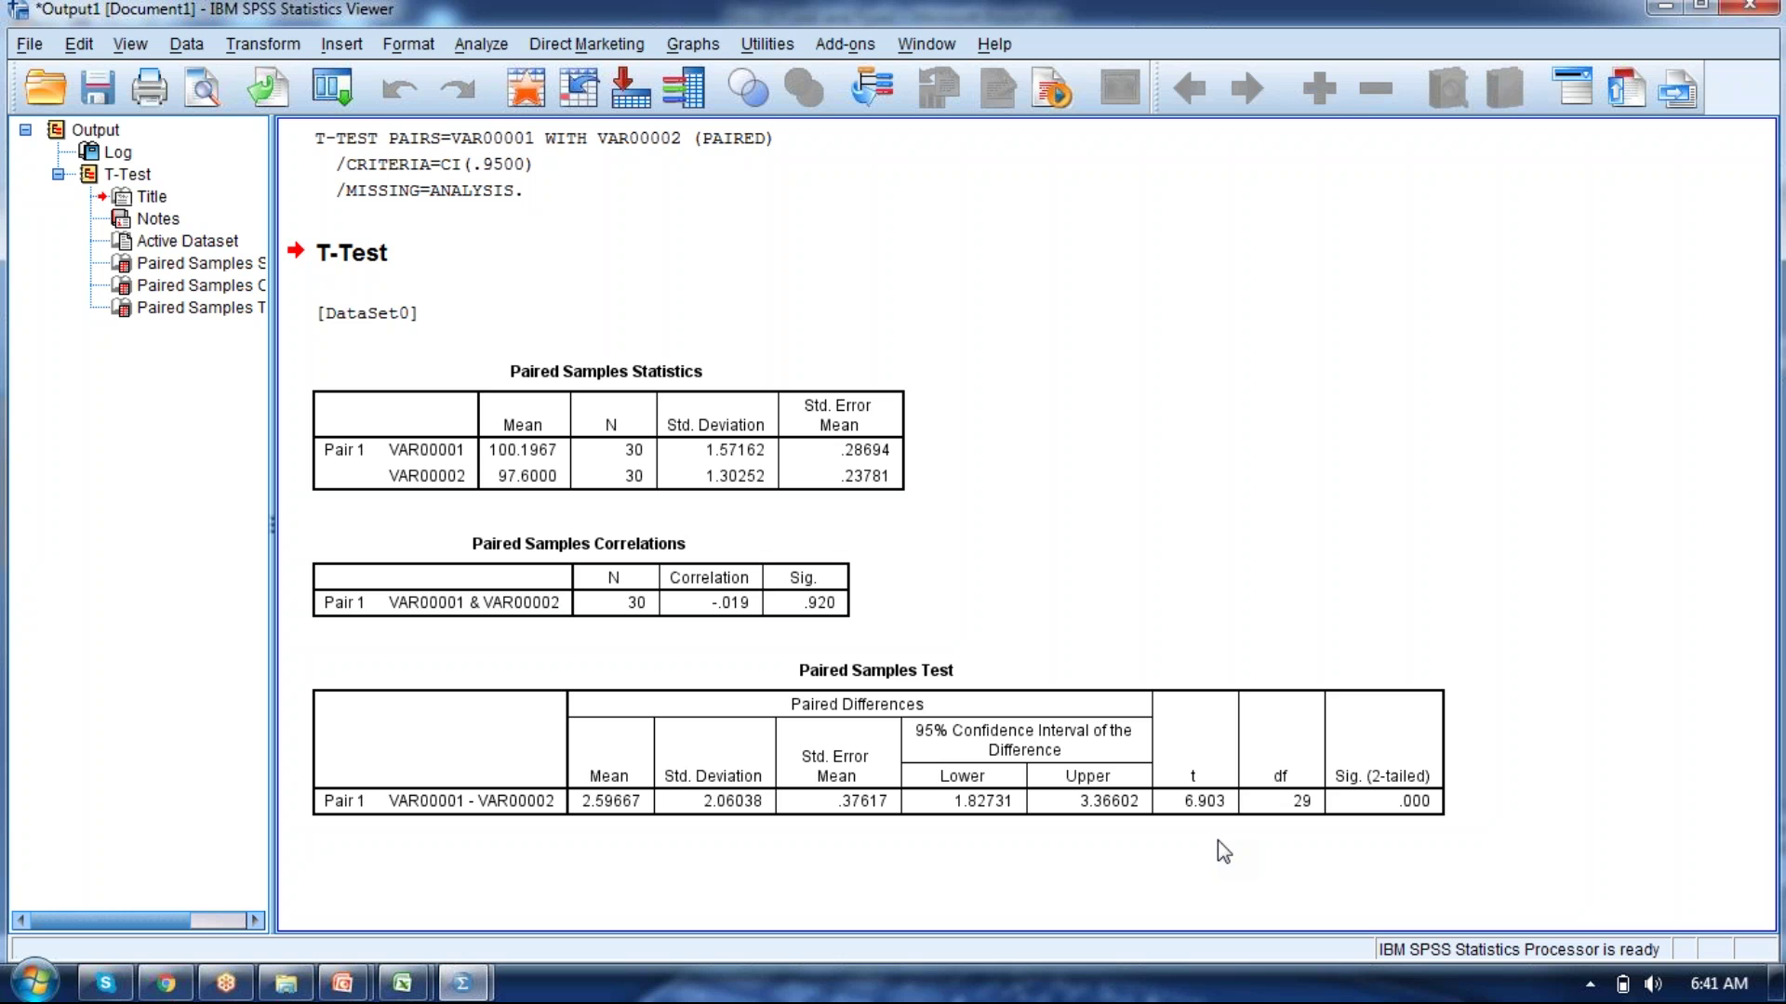
click(1186, 782)
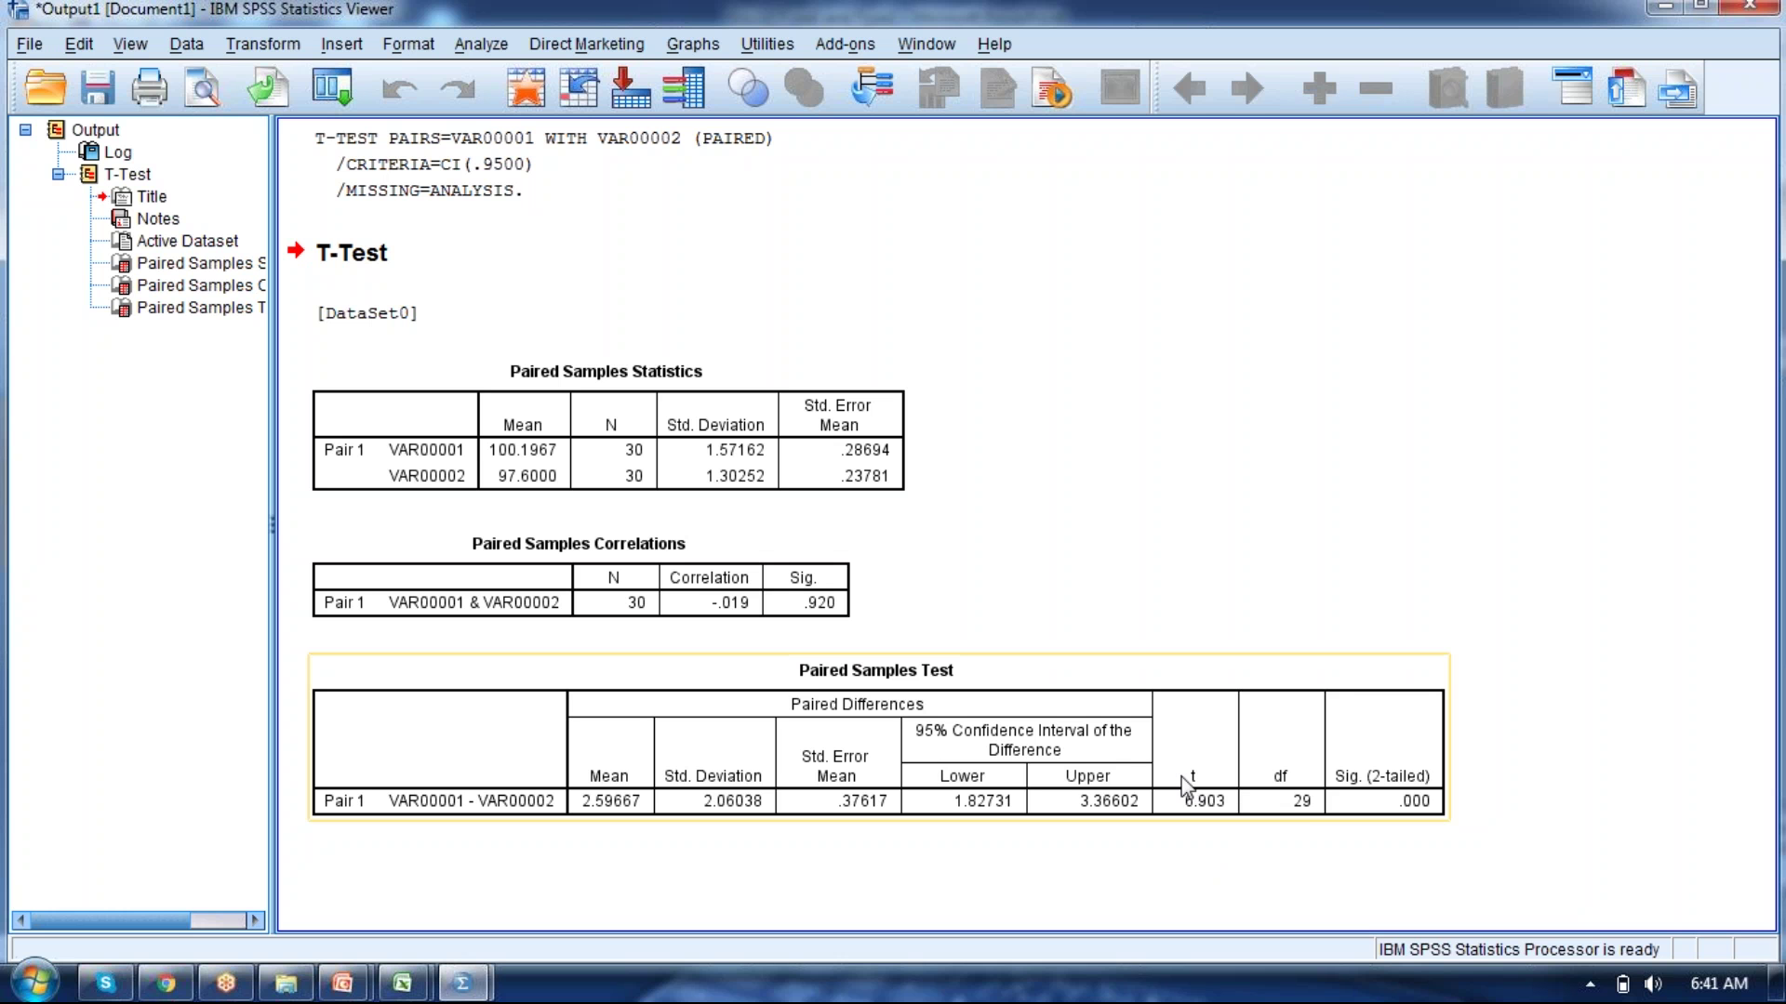
click(1225, 881)
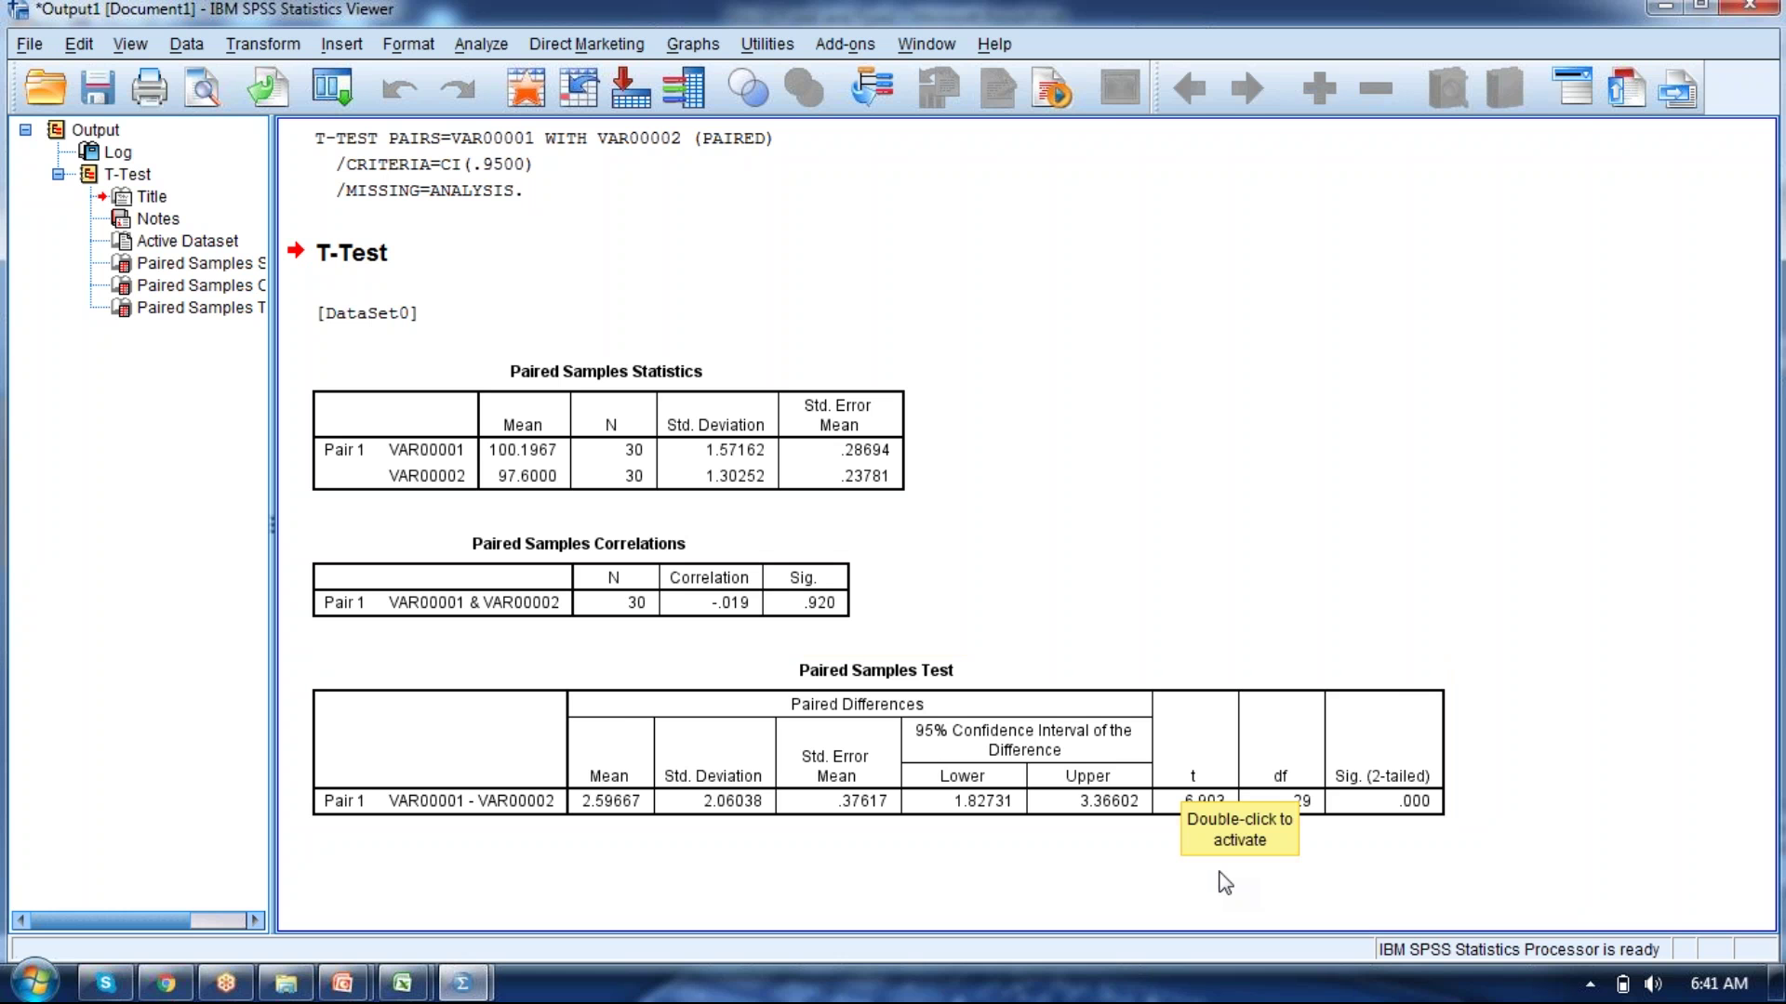
click(1343, 813)
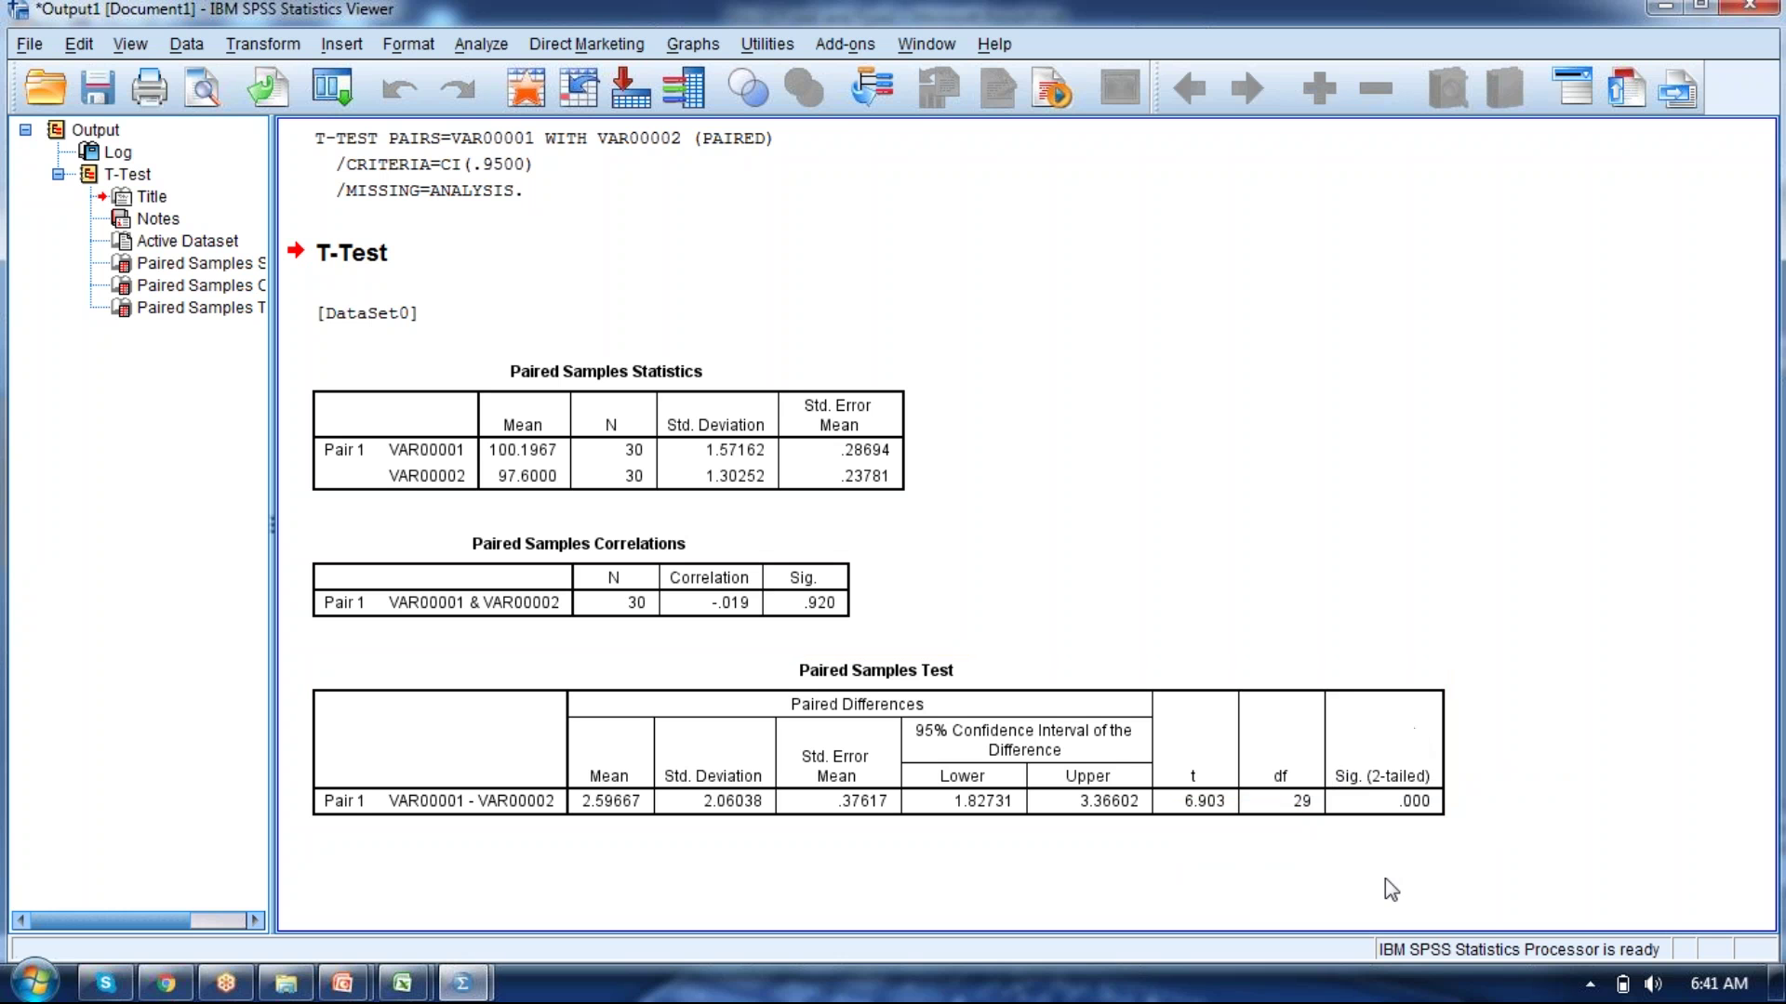
click(1373, 837)
key(alt+Tab)
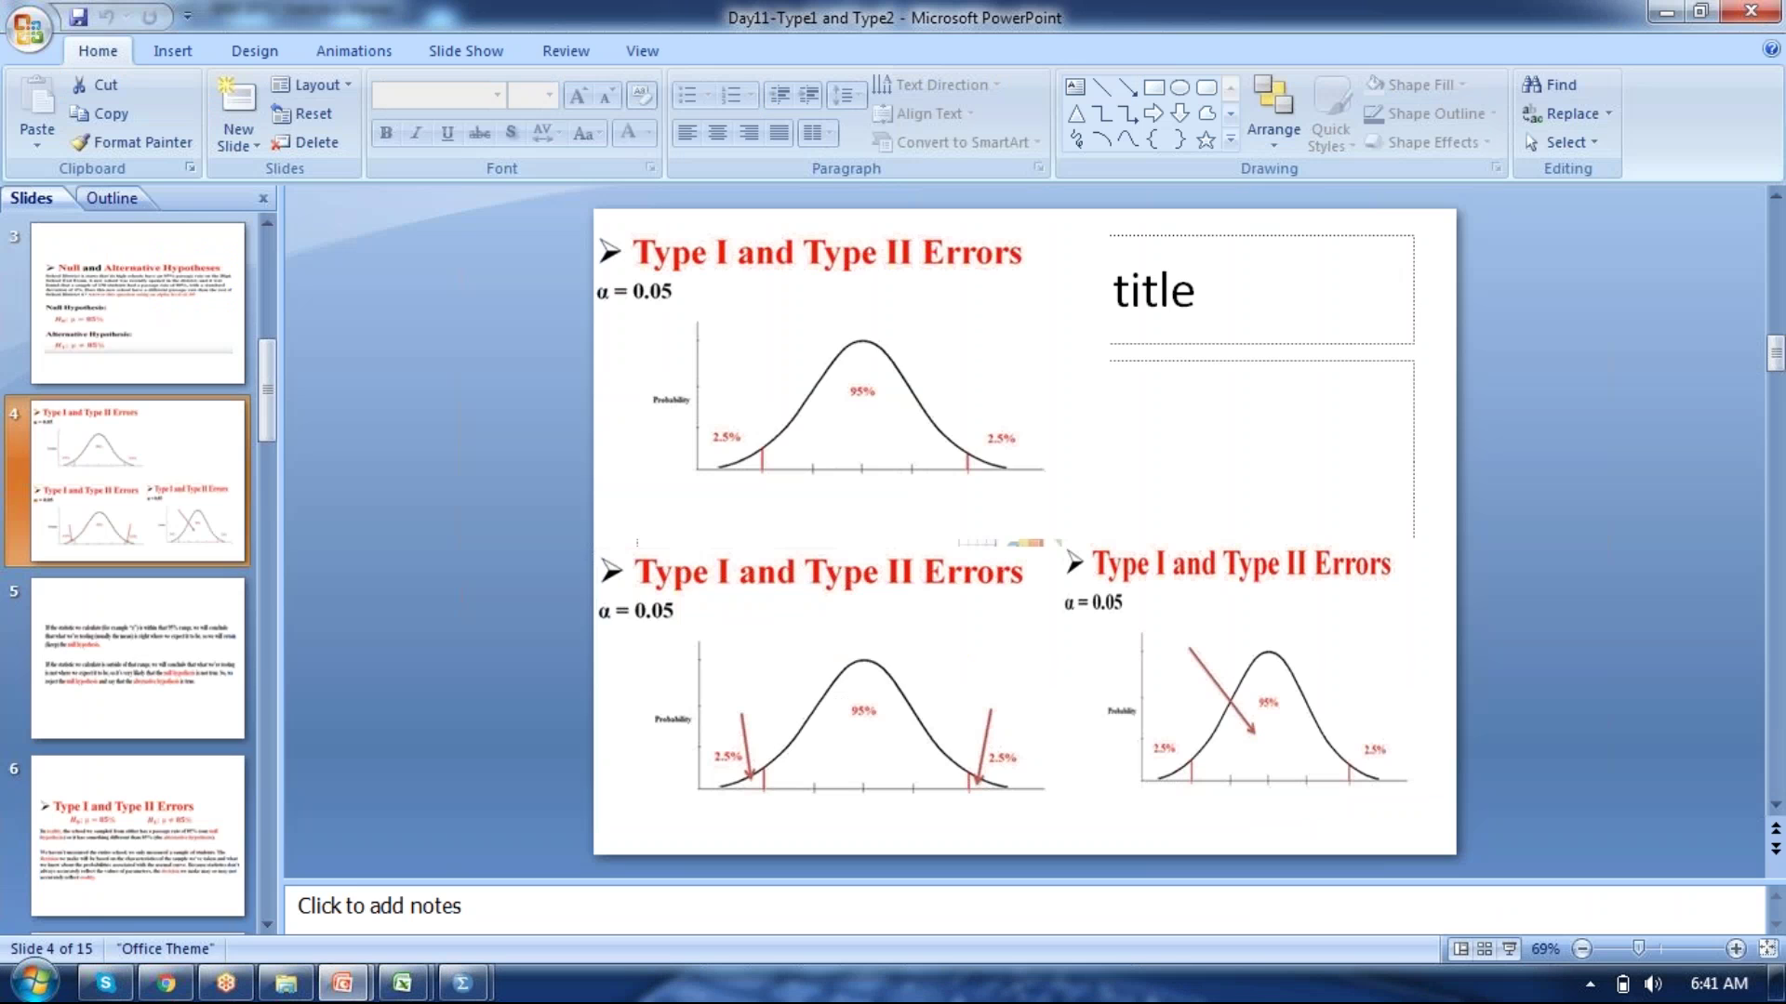
Switch back to the Book1 workbook and replace the test list in cell H6 with "Z ,T".
key(alt+Tab)
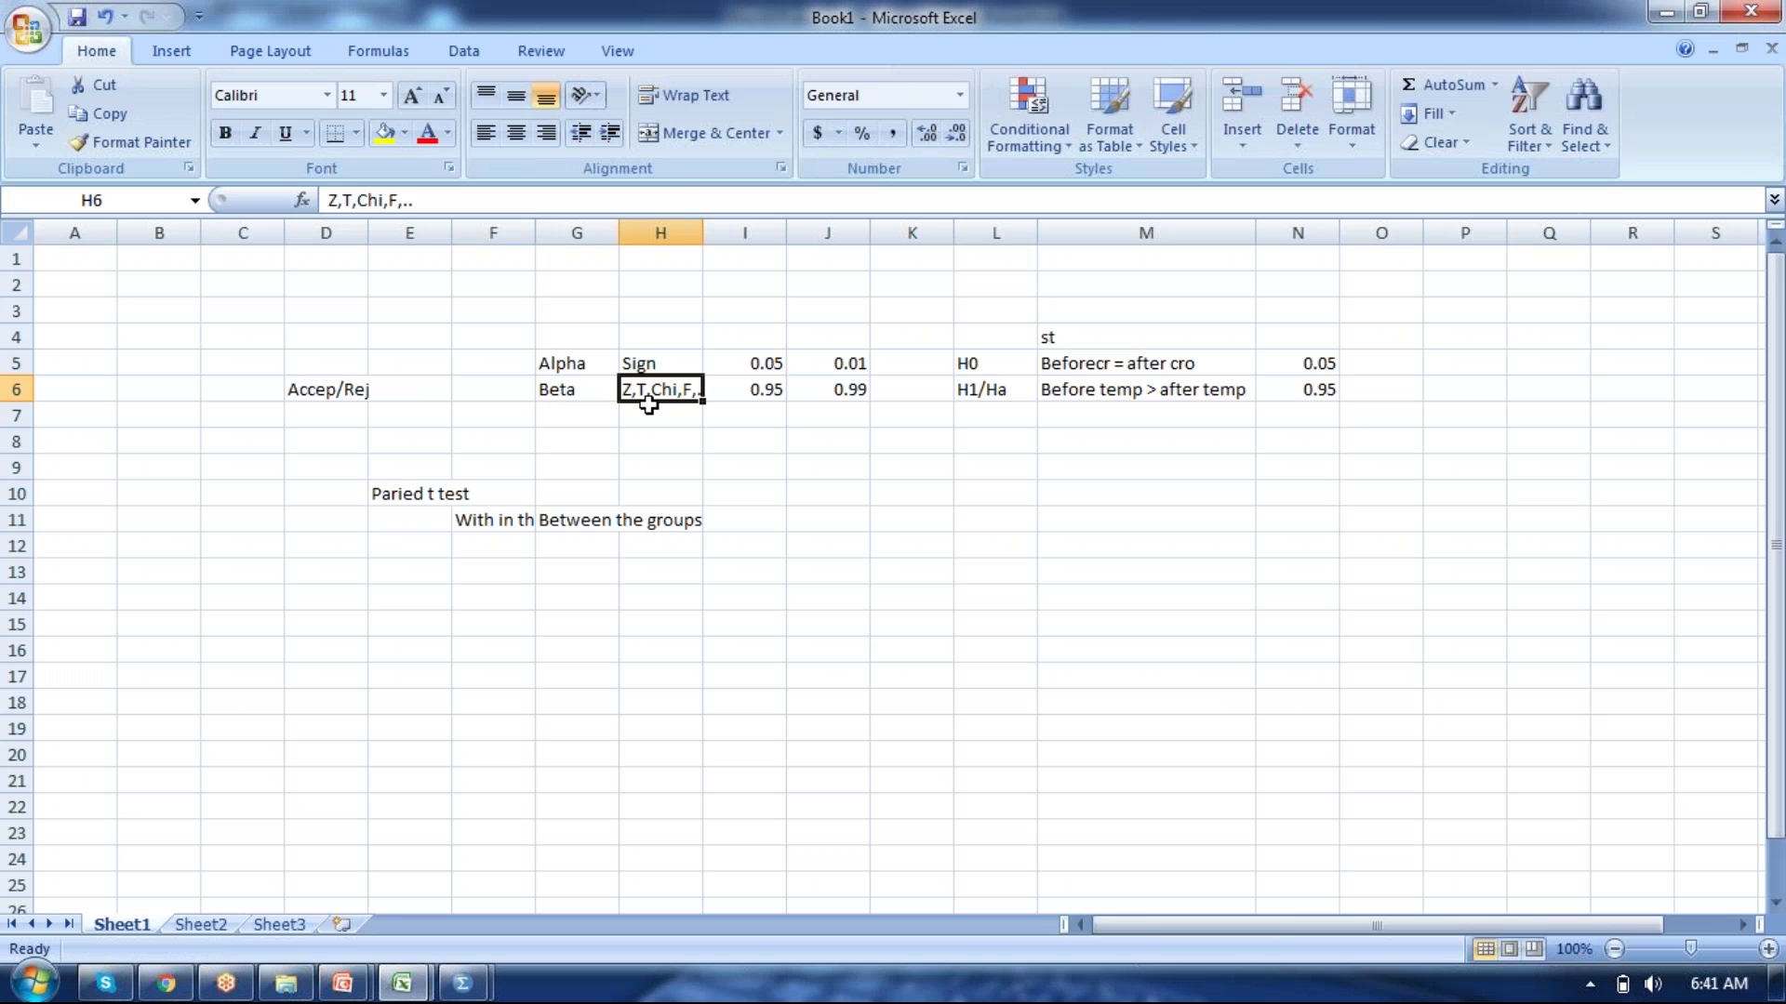
text(Z ,T)
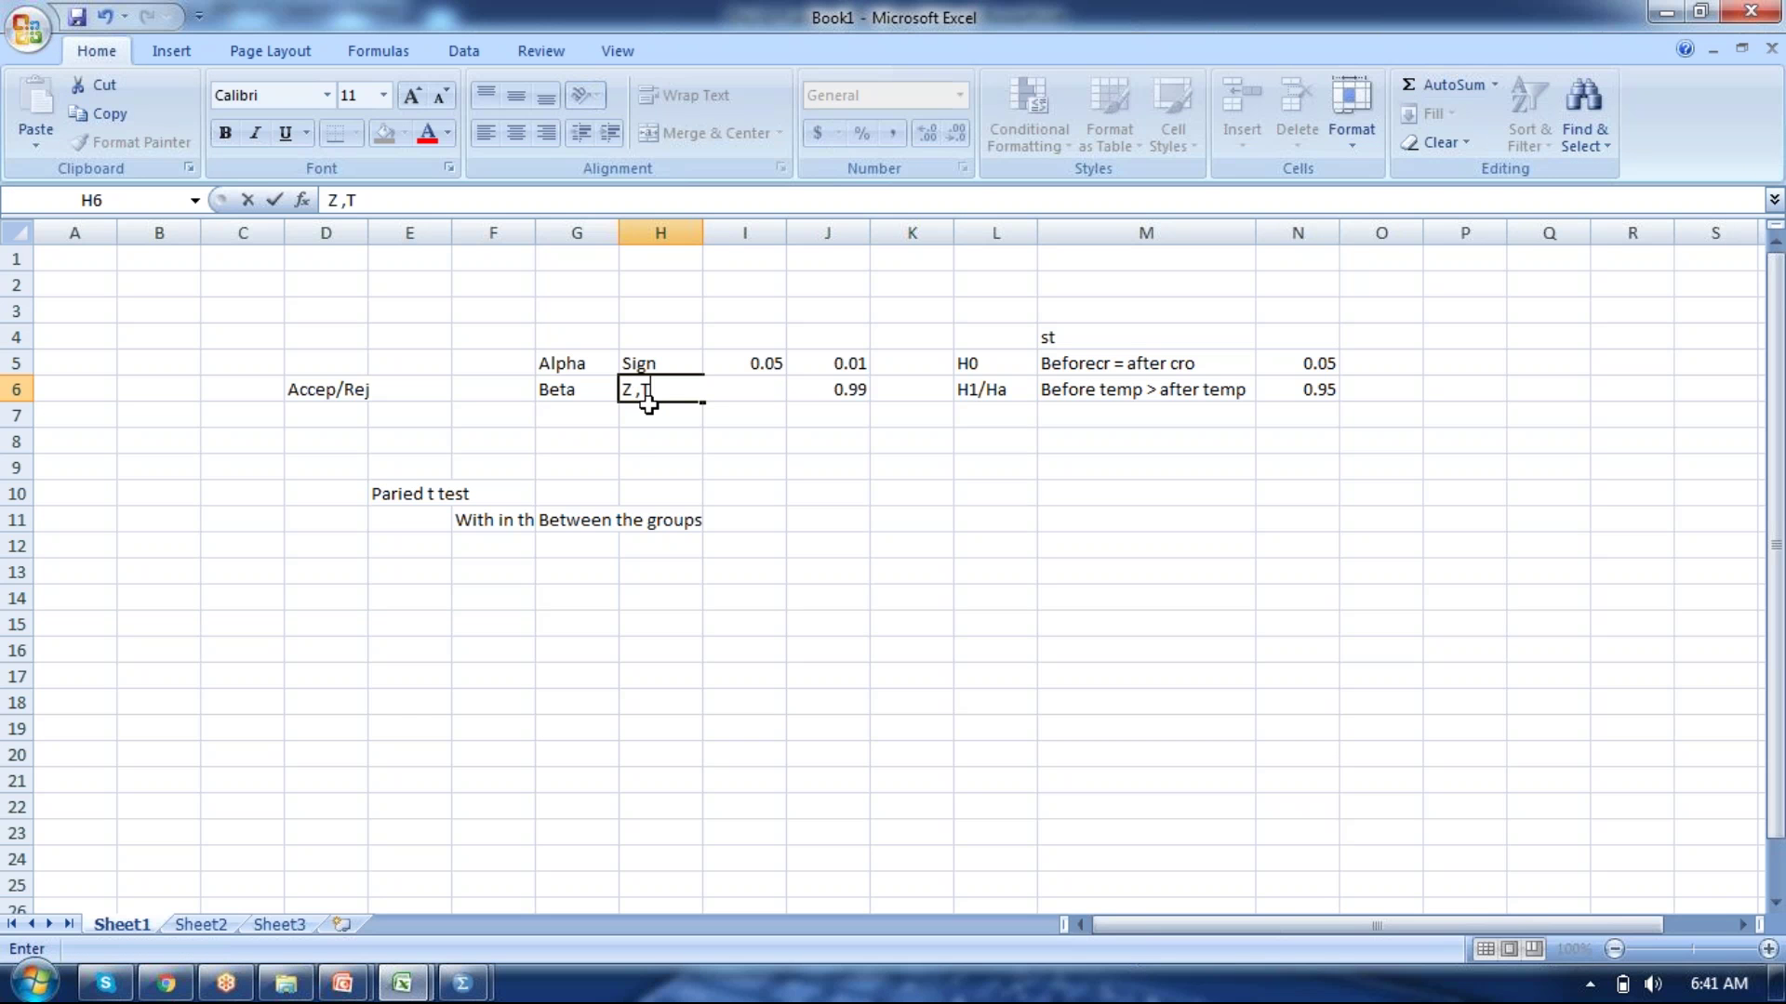
click(647, 457)
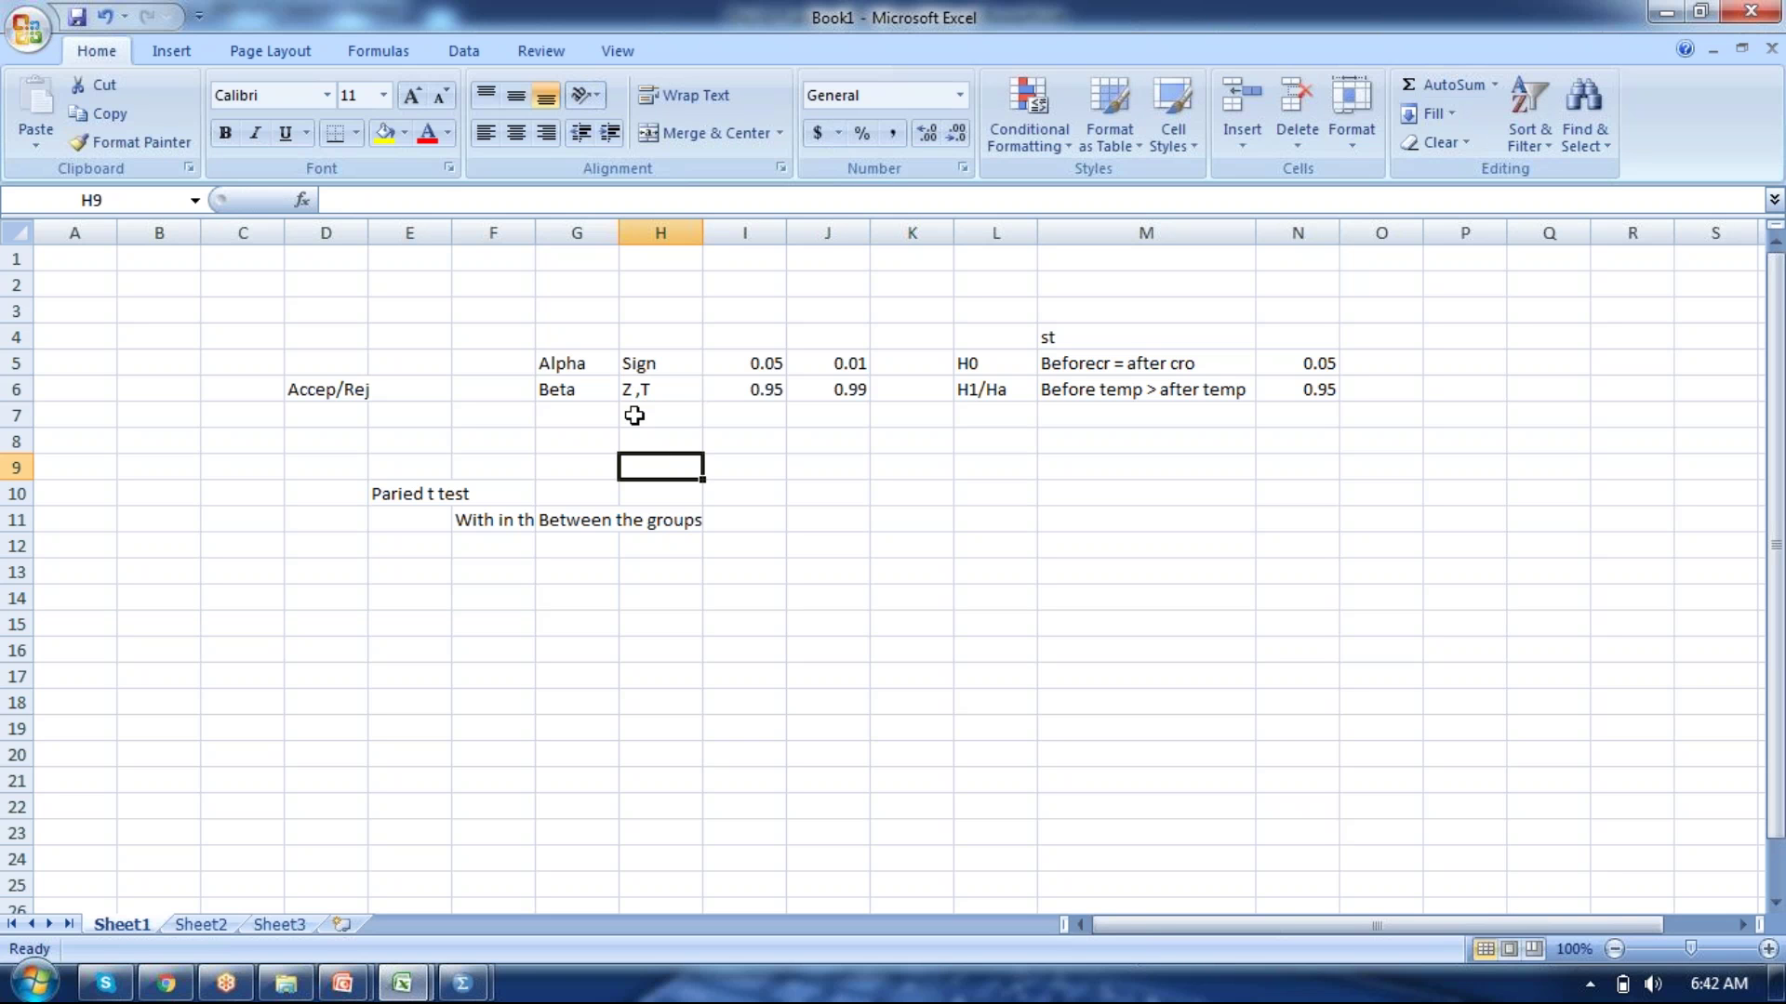
List the test statistics T, Z and F in cells H7 to H9, below the "Z ,T" entry.
click(633, 415)
text(T)
key(Return)
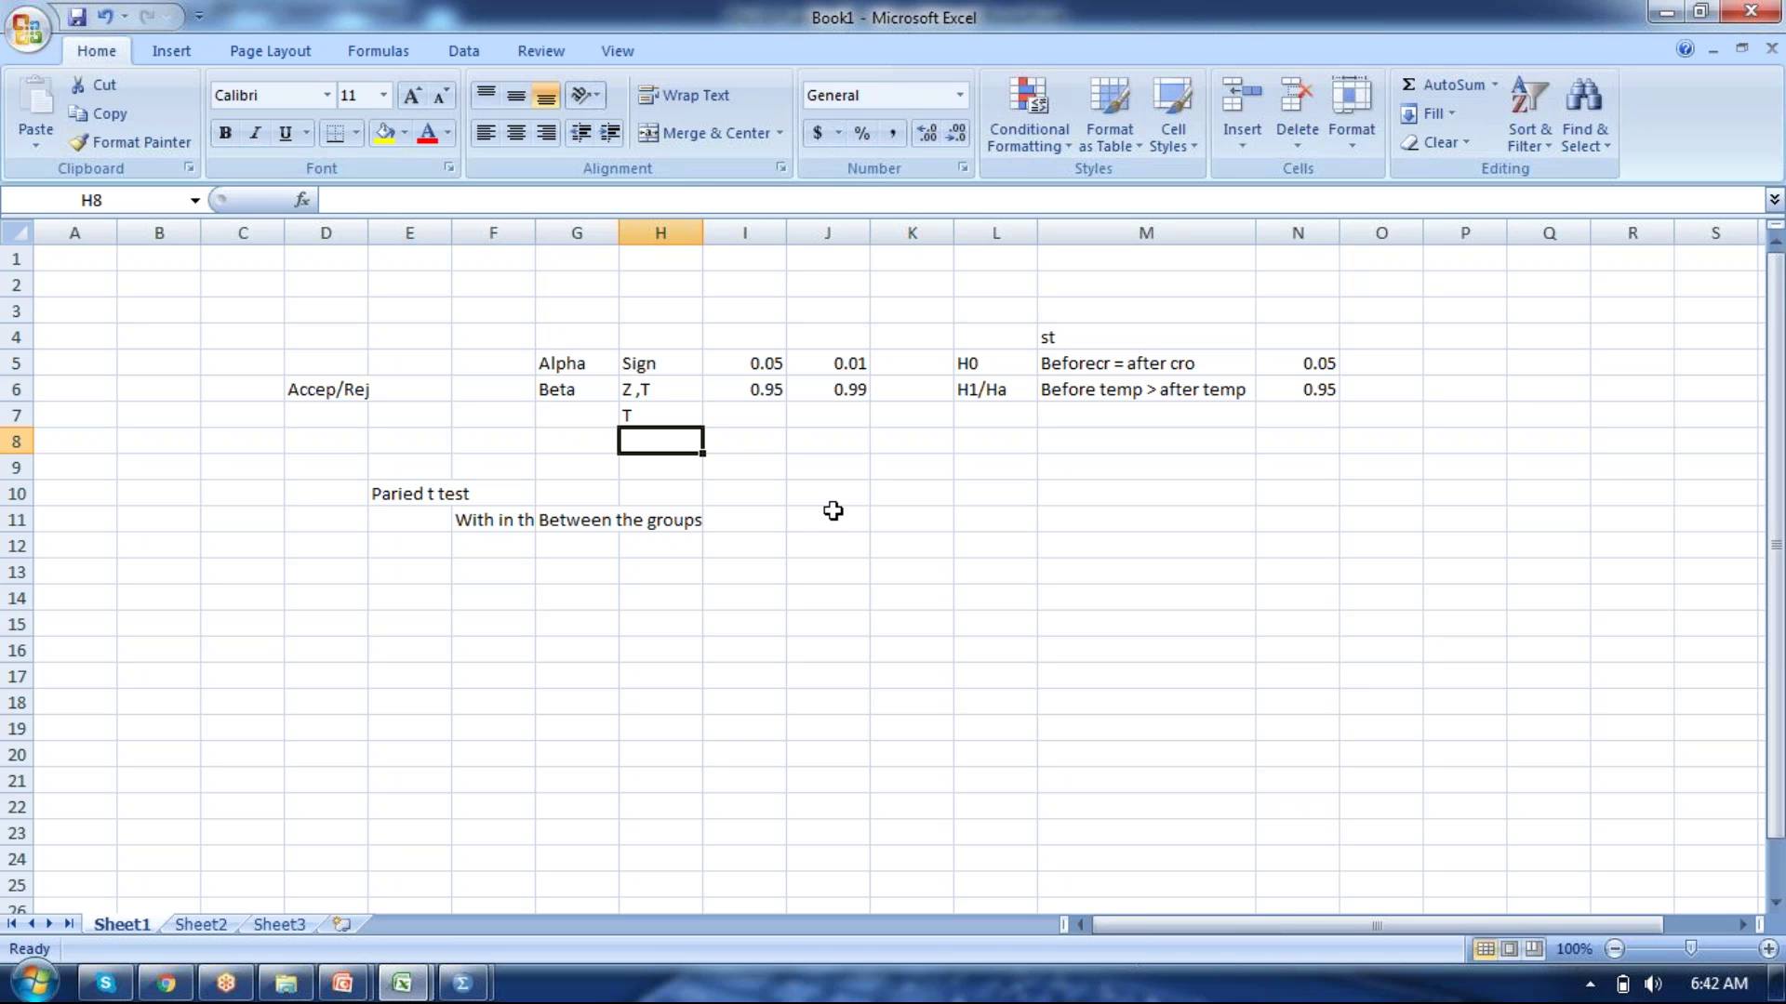
text(Z)
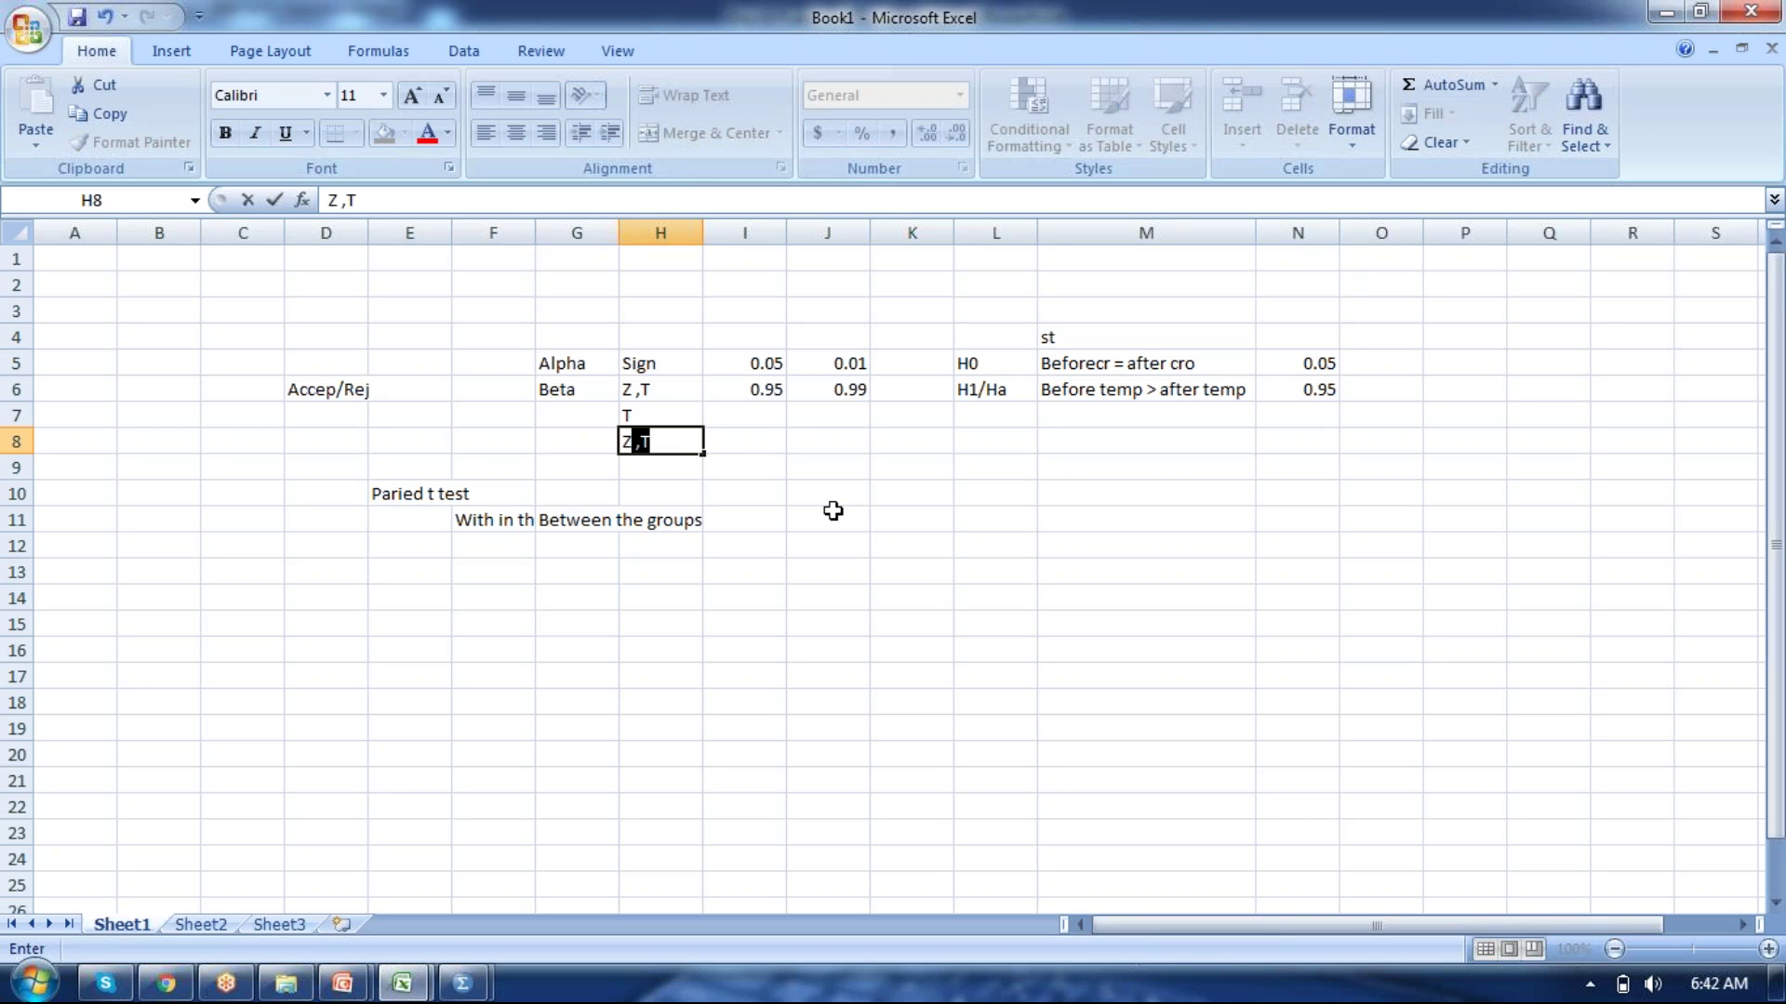
key(Return)
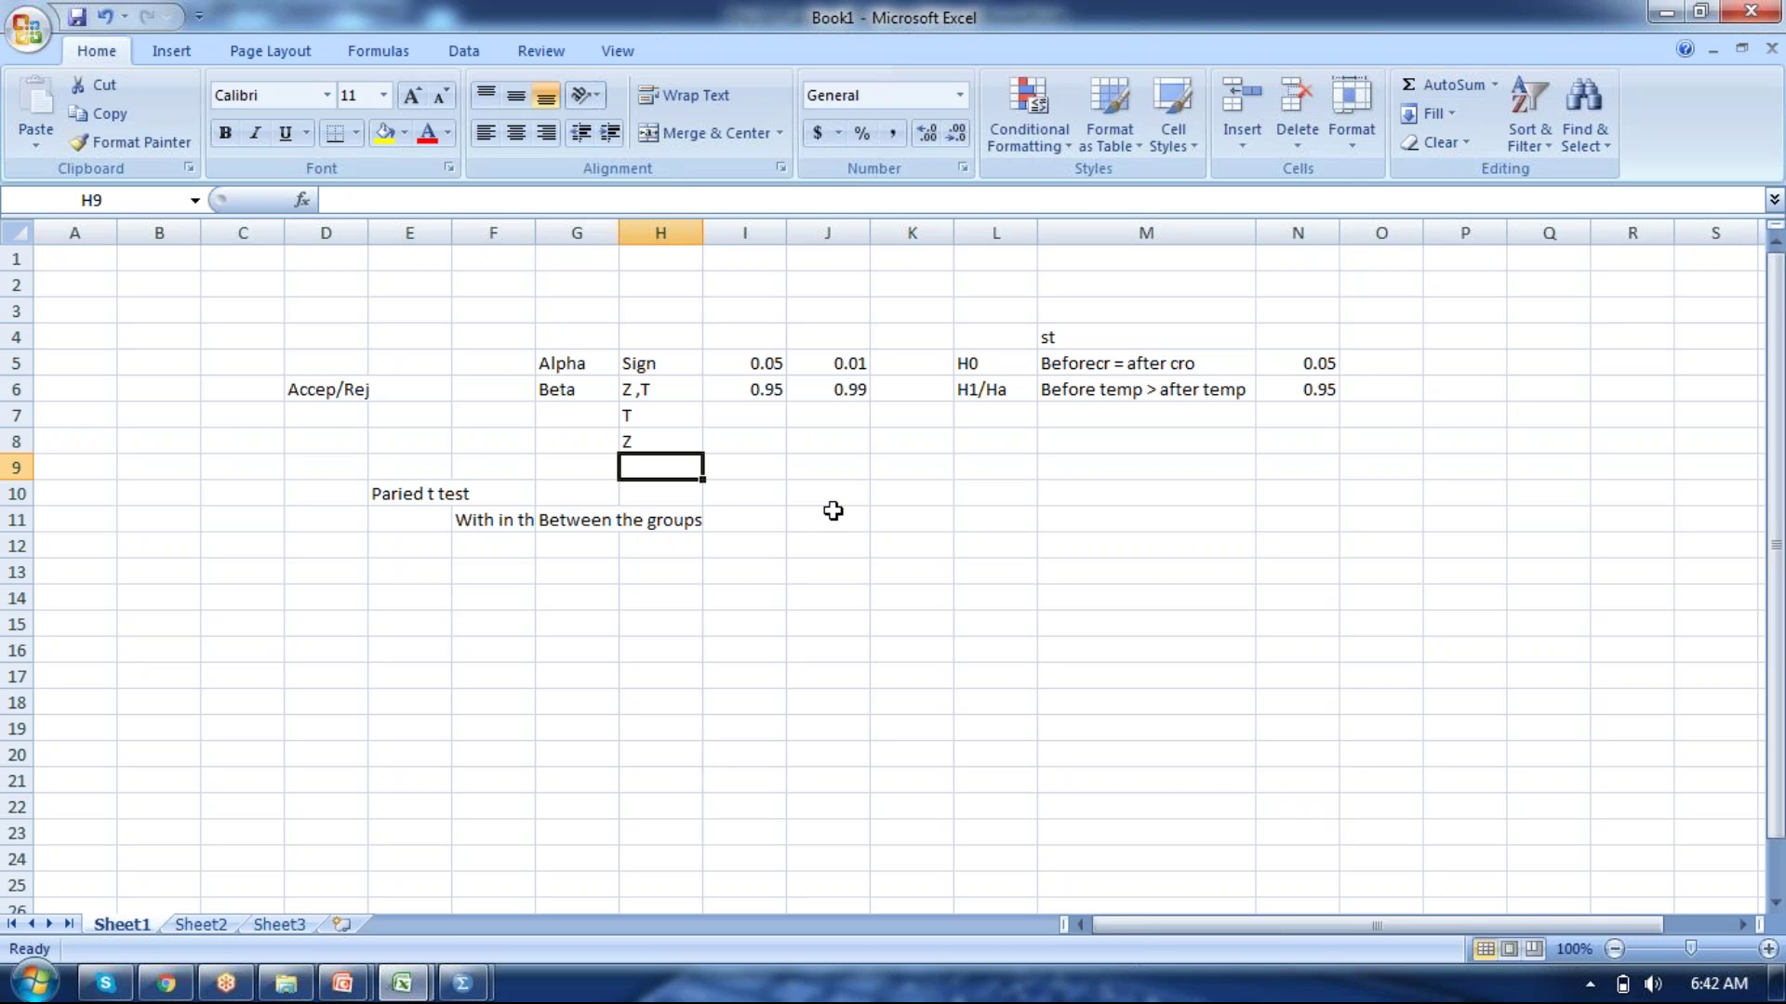
text(F)
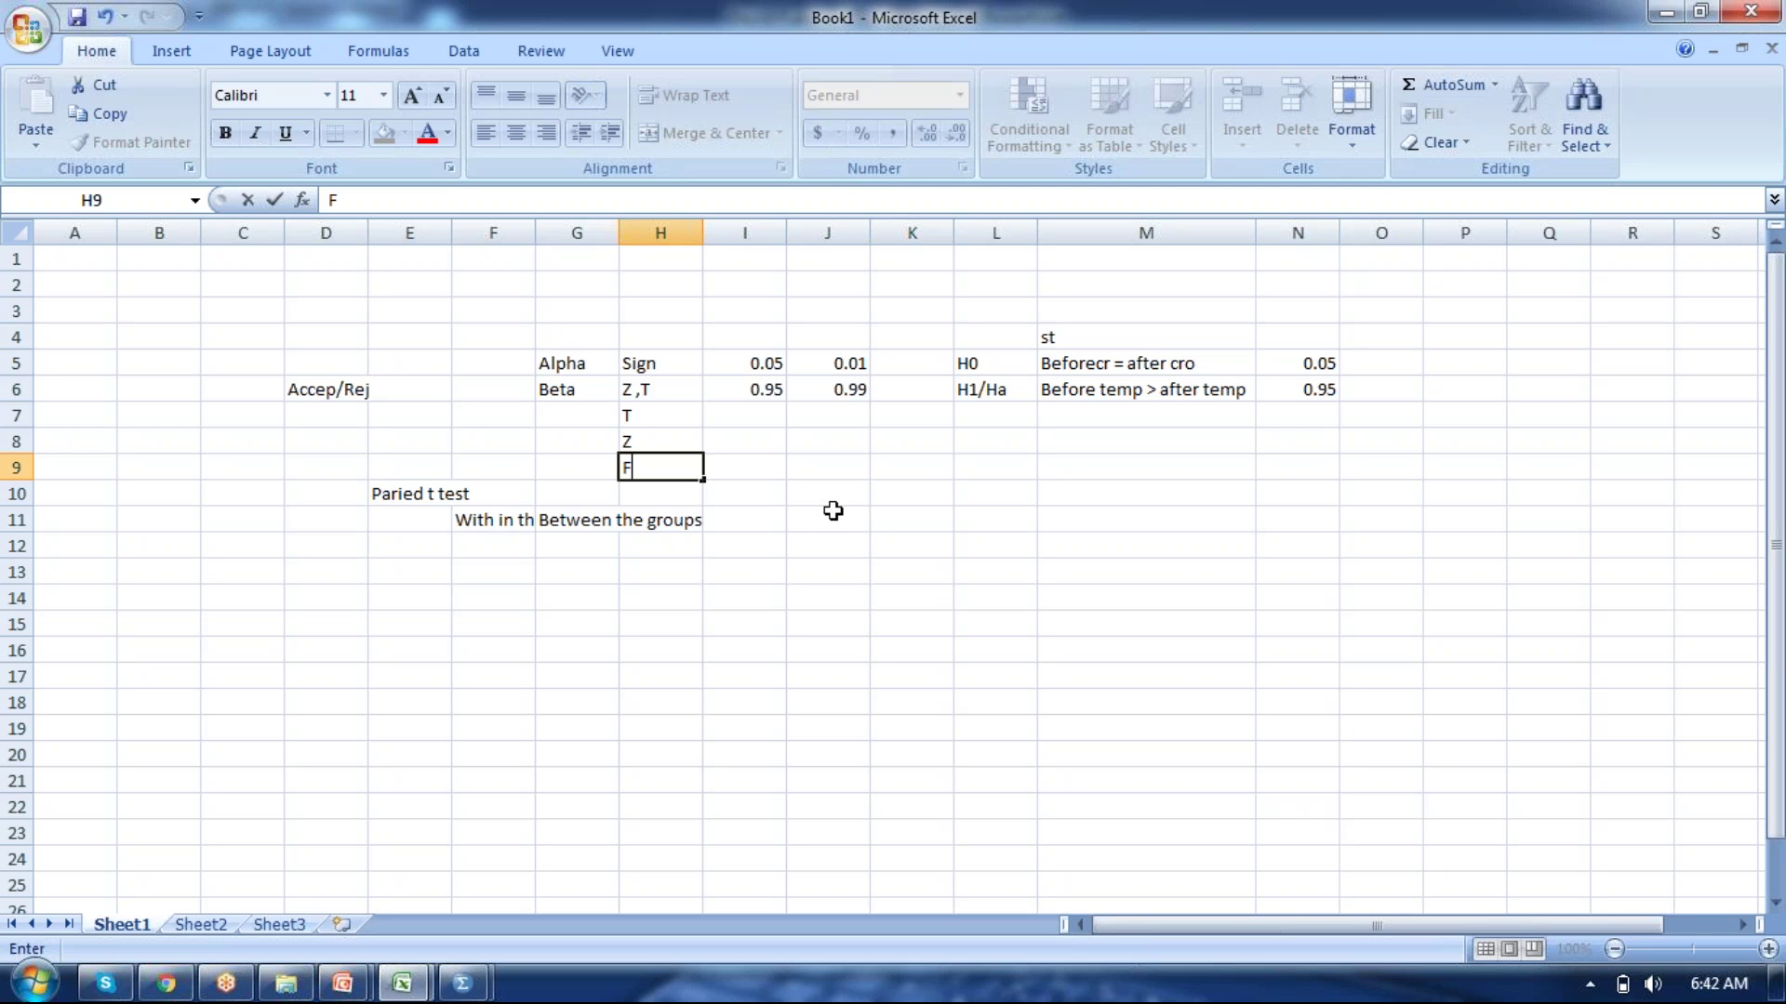
key(Up)
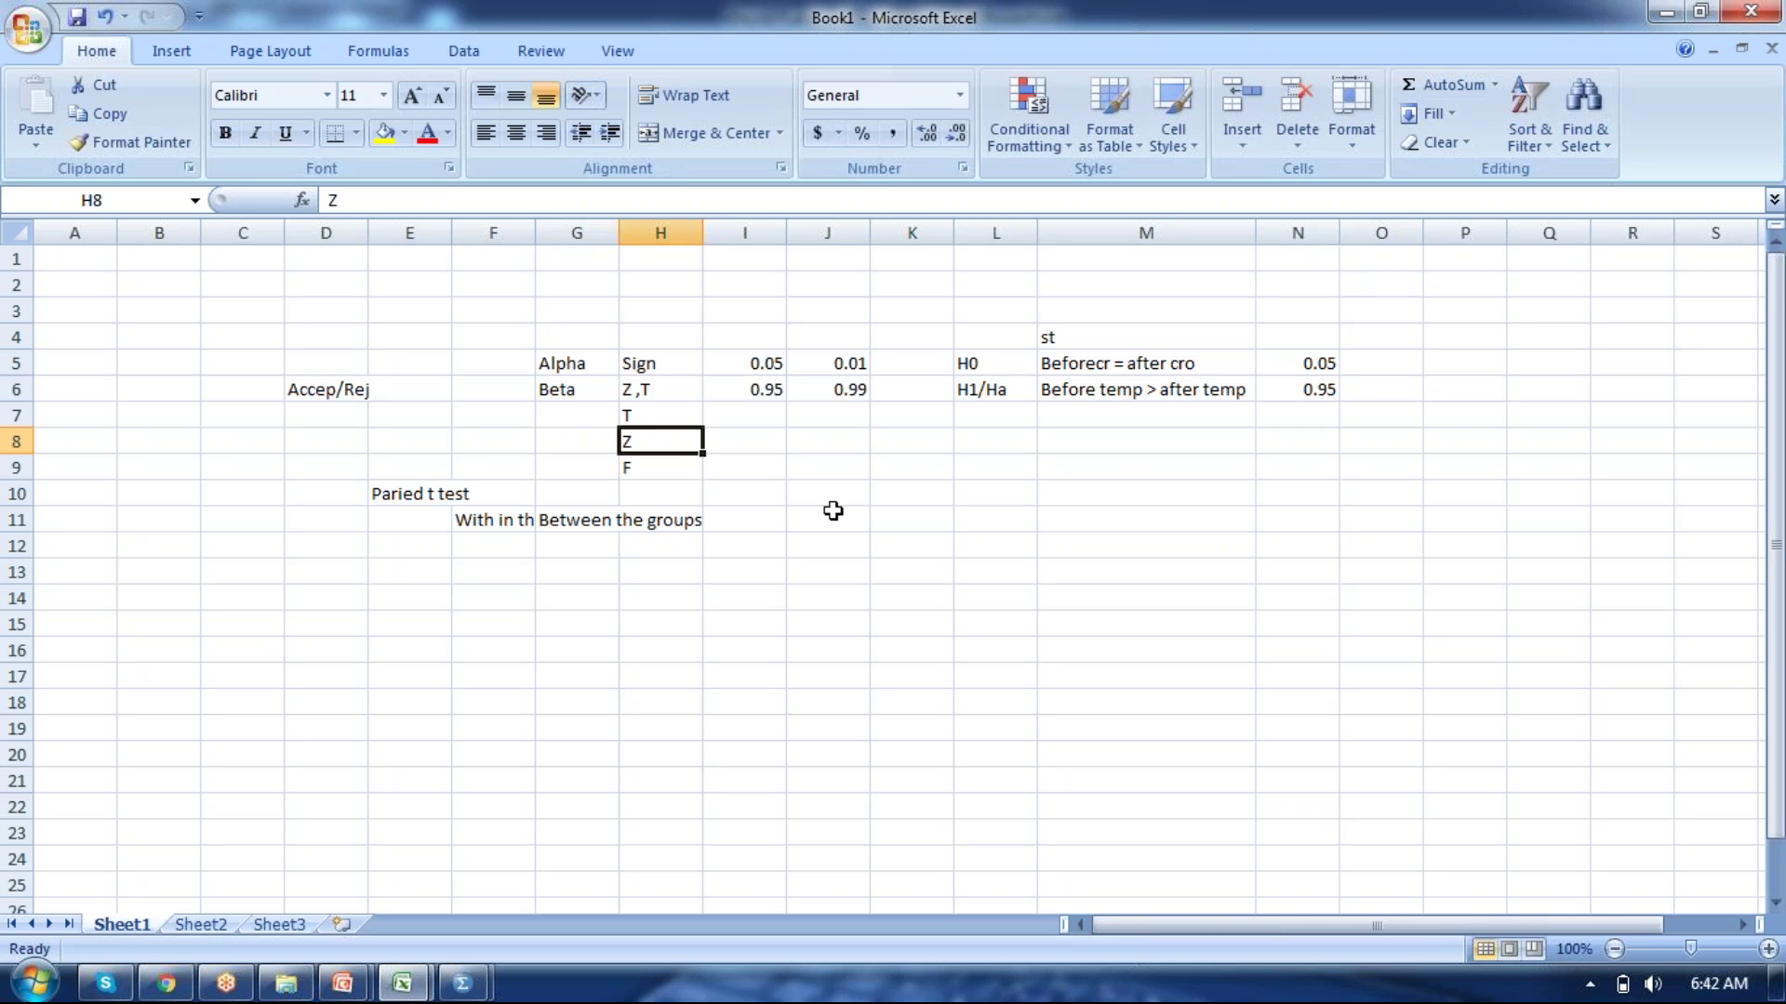
Clear the test statistic letters from cells H7 to H9.
key(Delete)
key(Up)
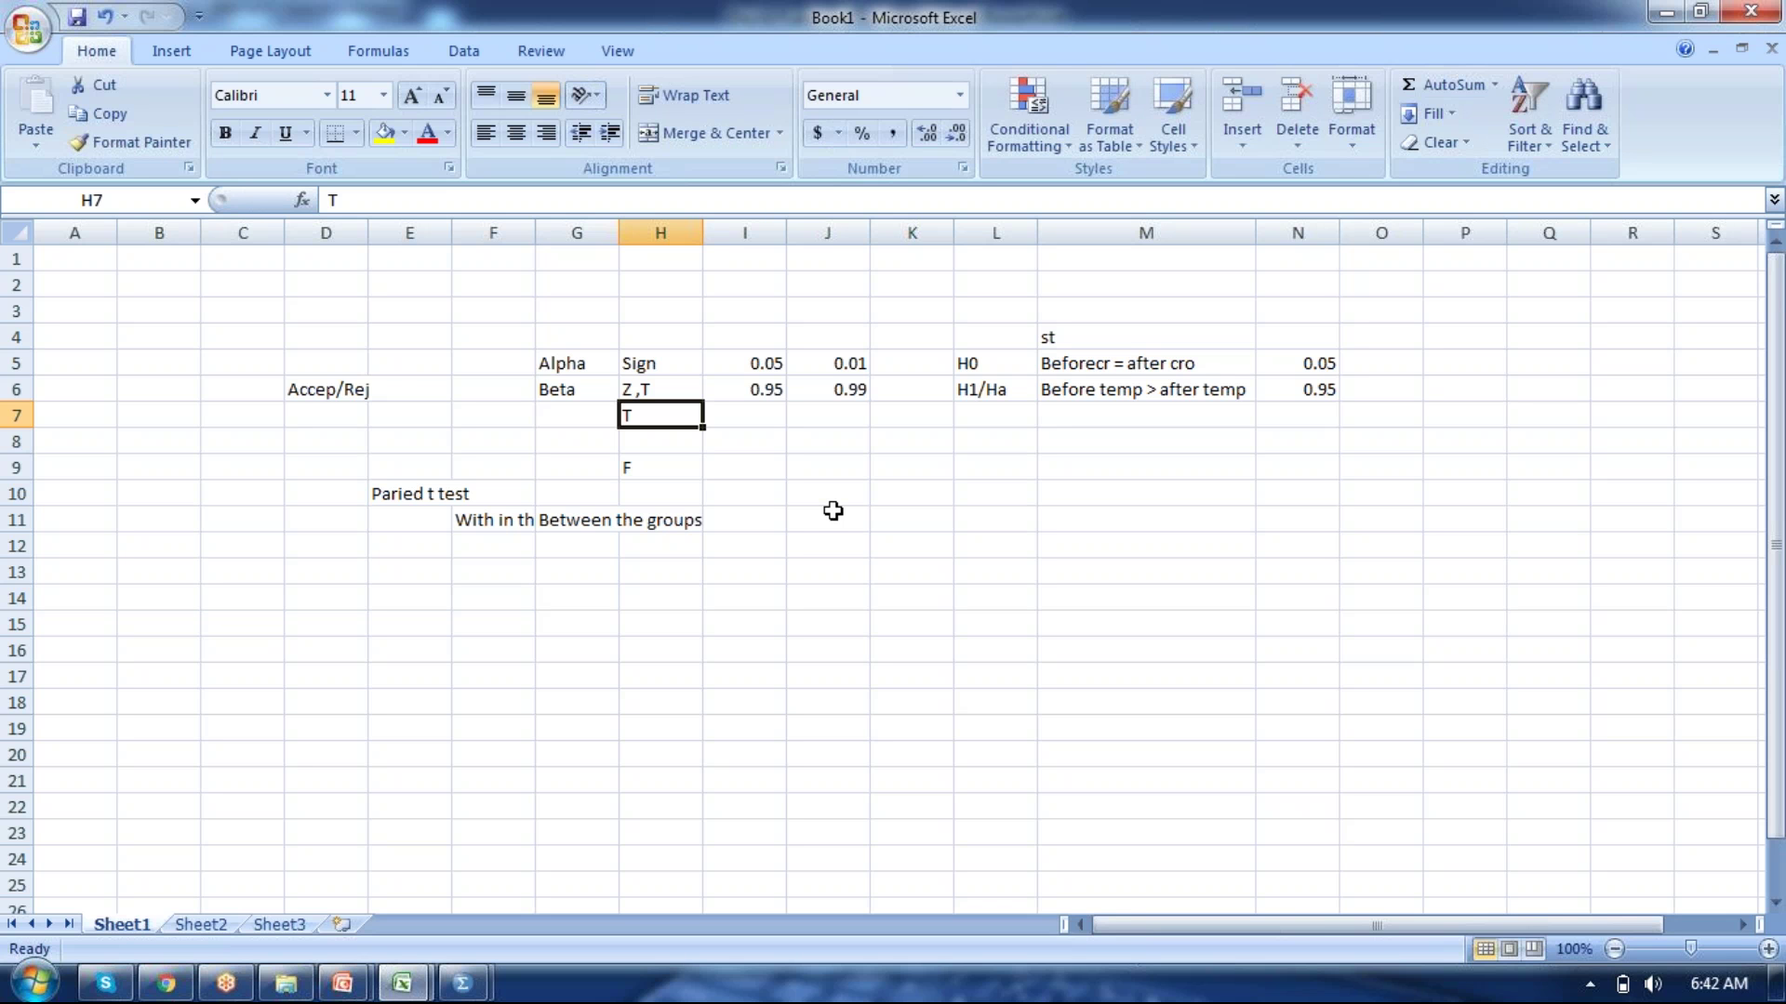
key(Delete)
key(Delete)
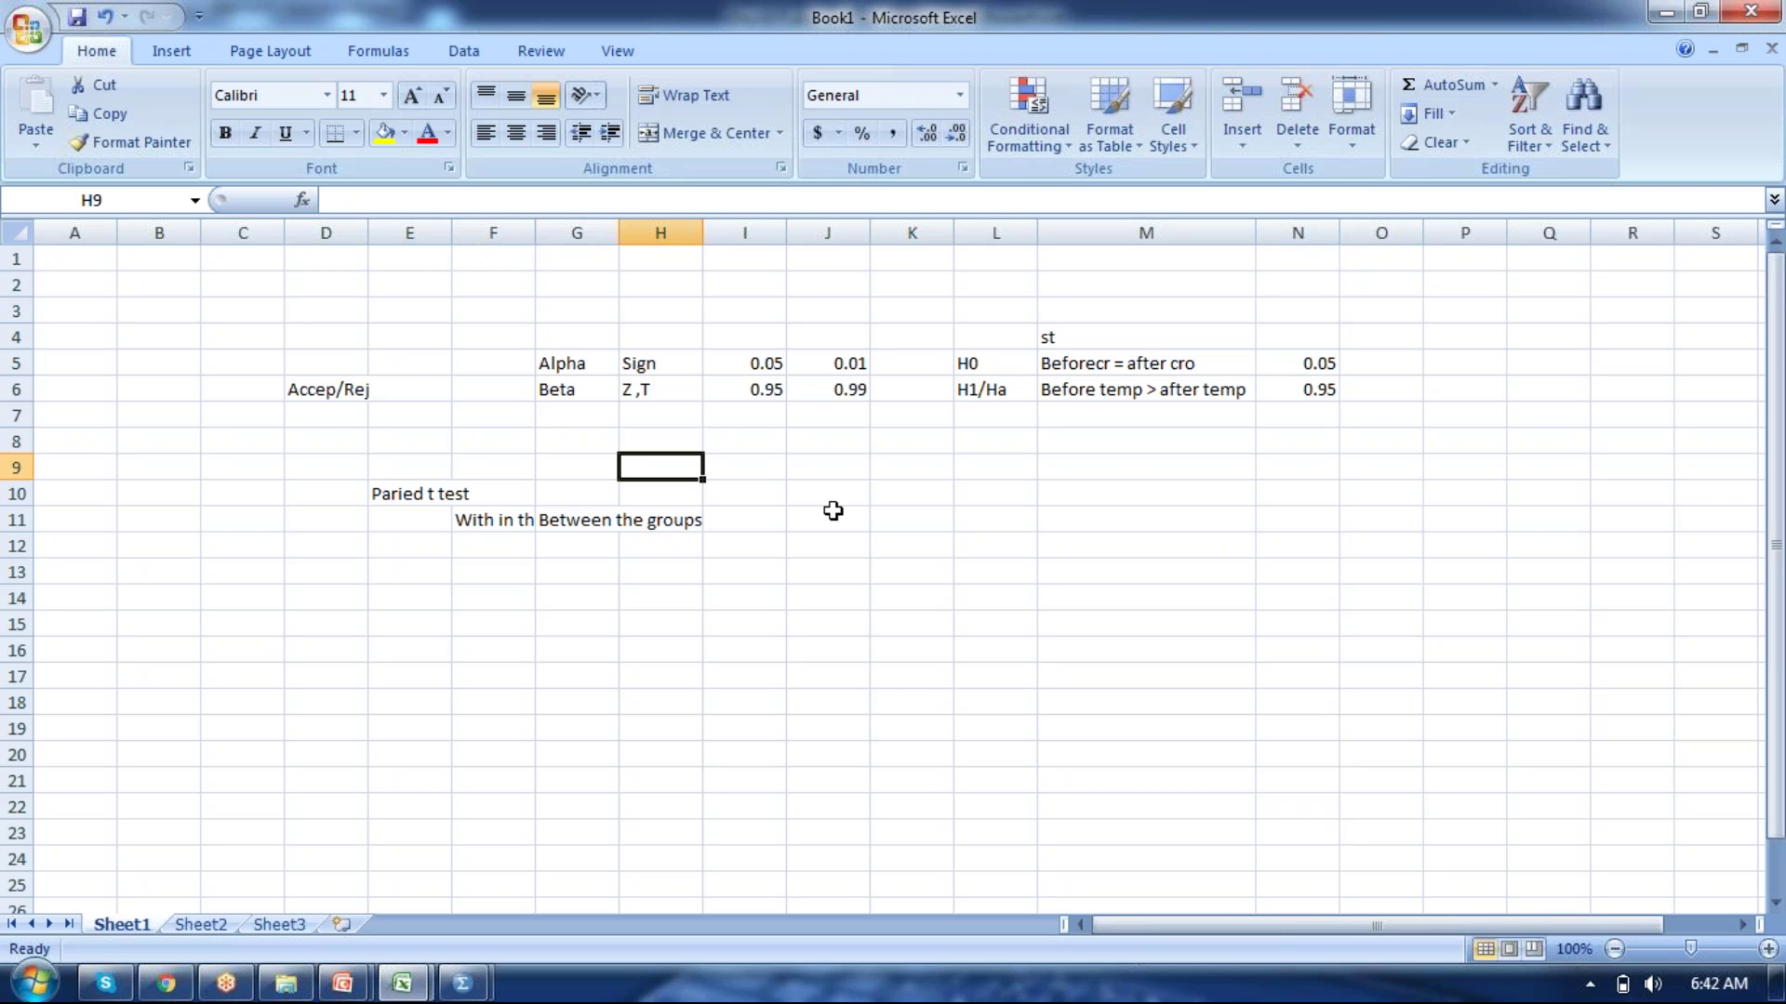
Switch to the SPSS output viewer and circle the N values of both variables in the Paired Samples Statistics table.
key(alt+Tab)
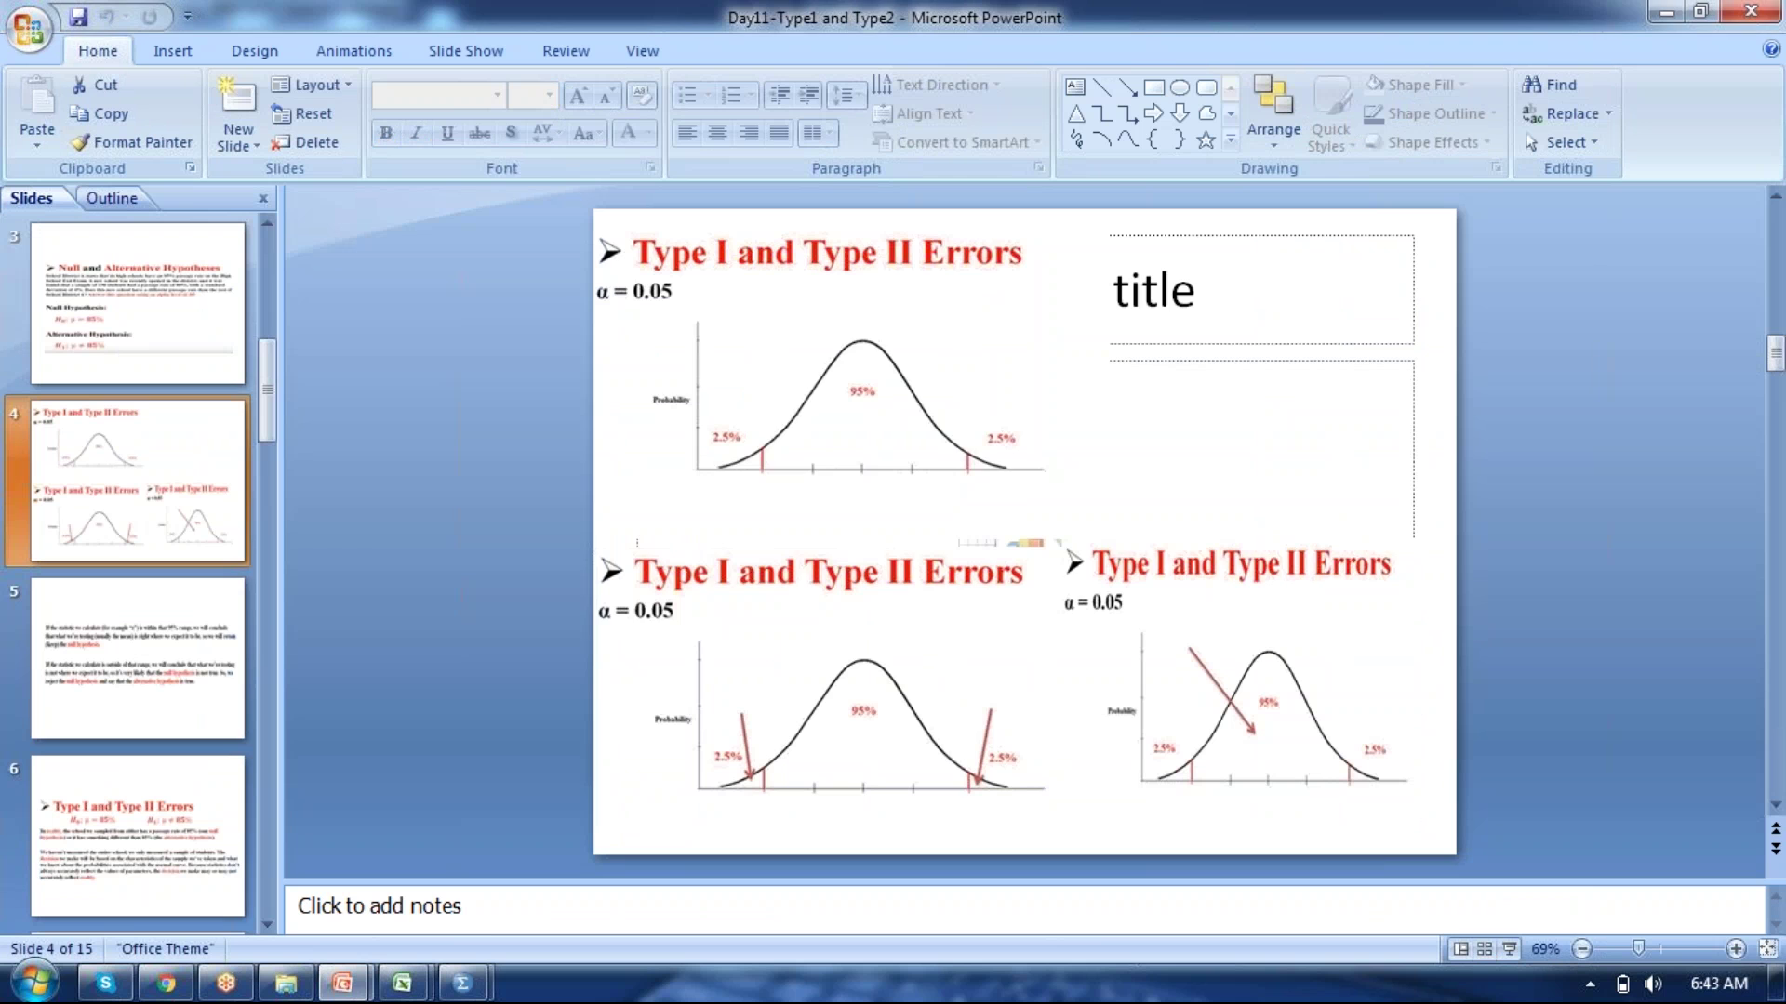
key(alt+Tab)
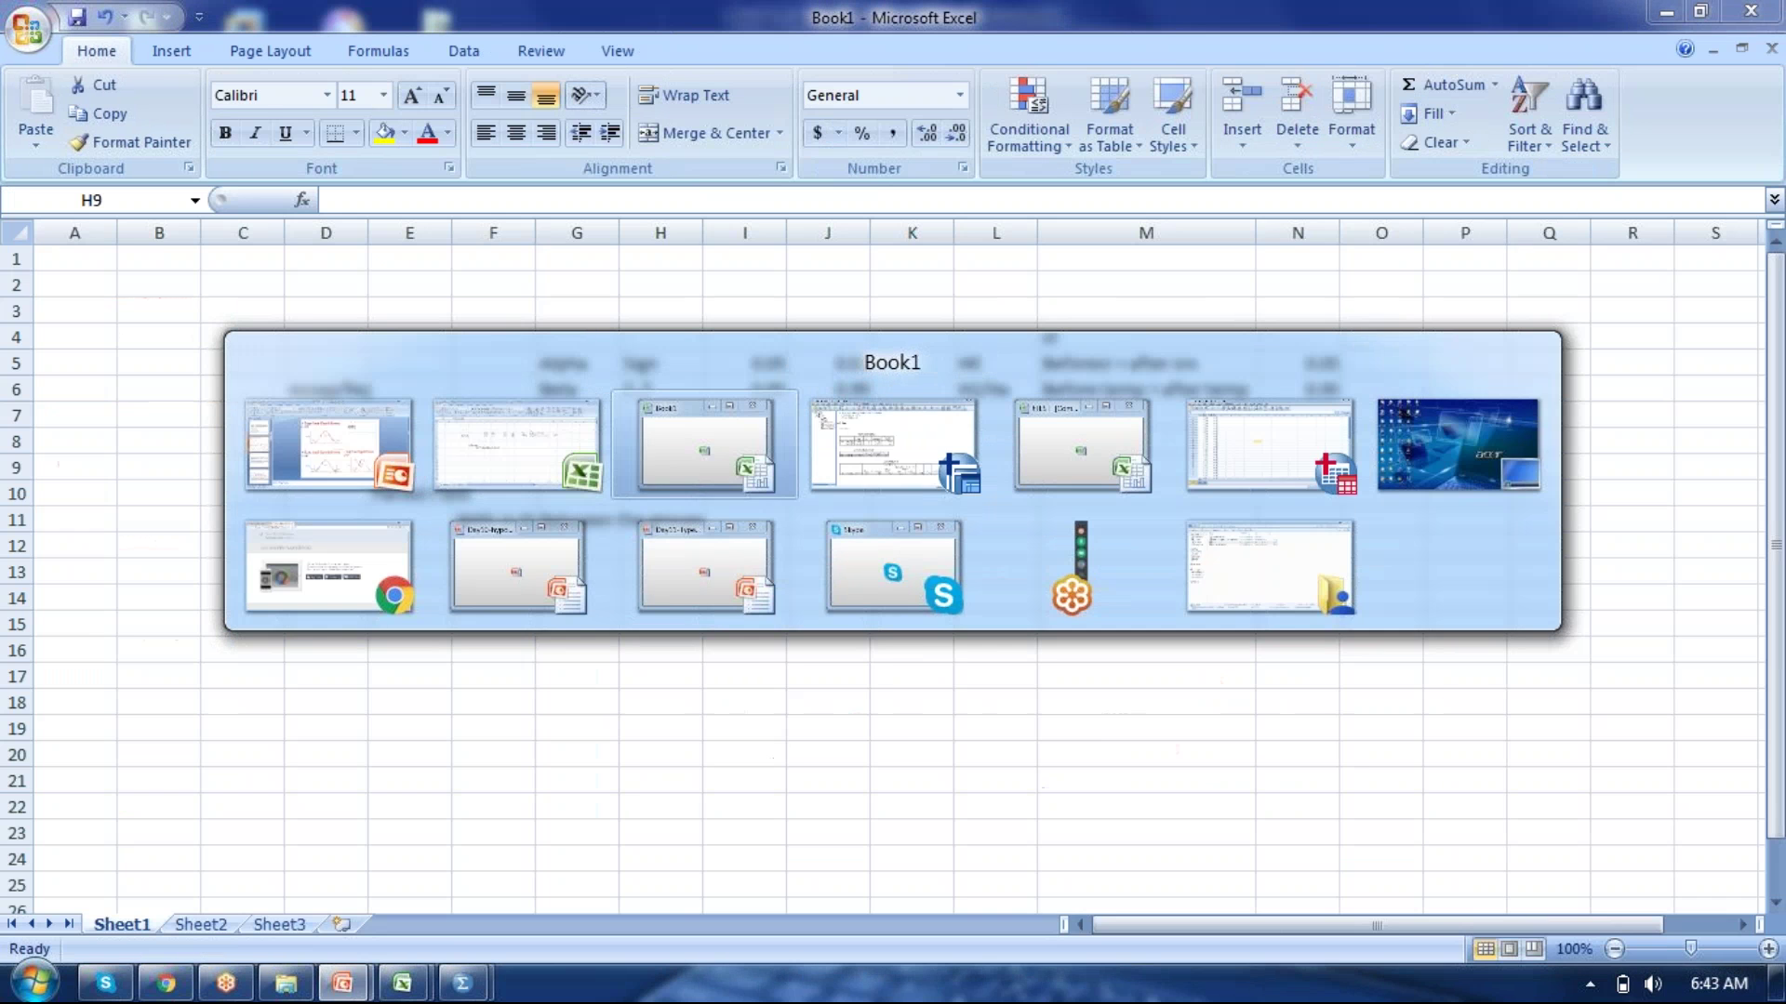
key(alt+Tab)
key(alt+Tab)
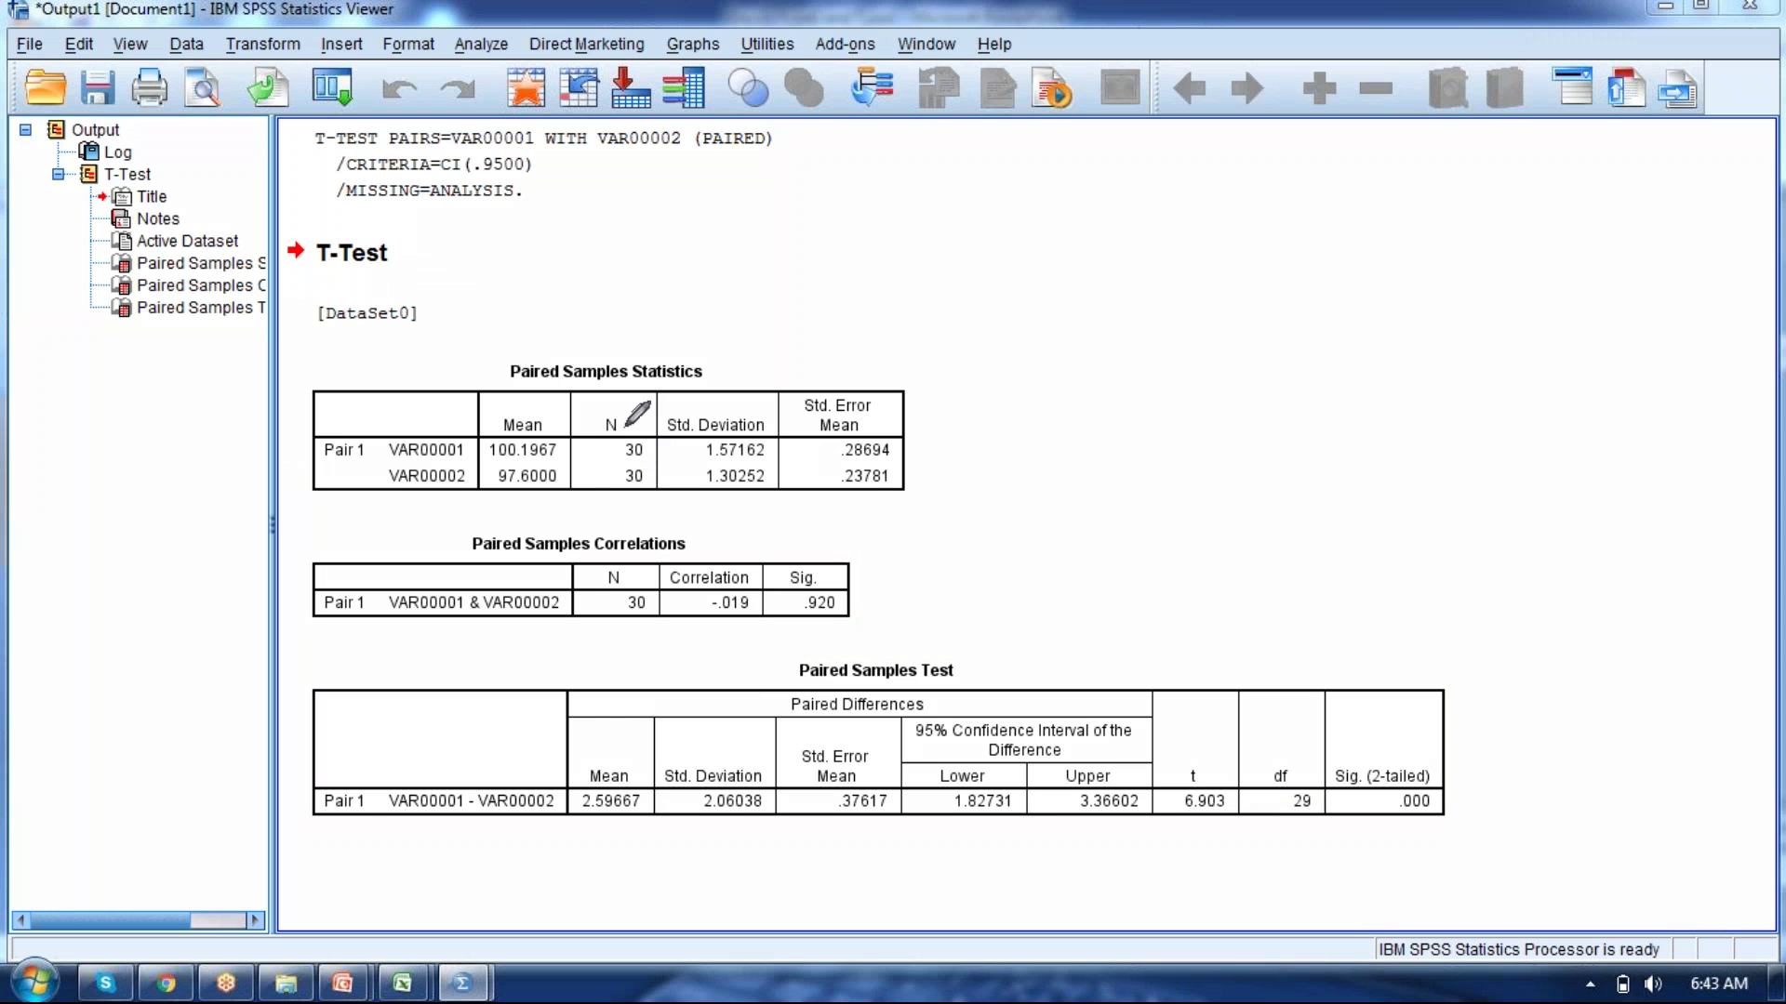
mouse_move(619, 416)
mouse_down()
mouse_move(658, 477)
mouse_move(606, 409)
mouse_up()
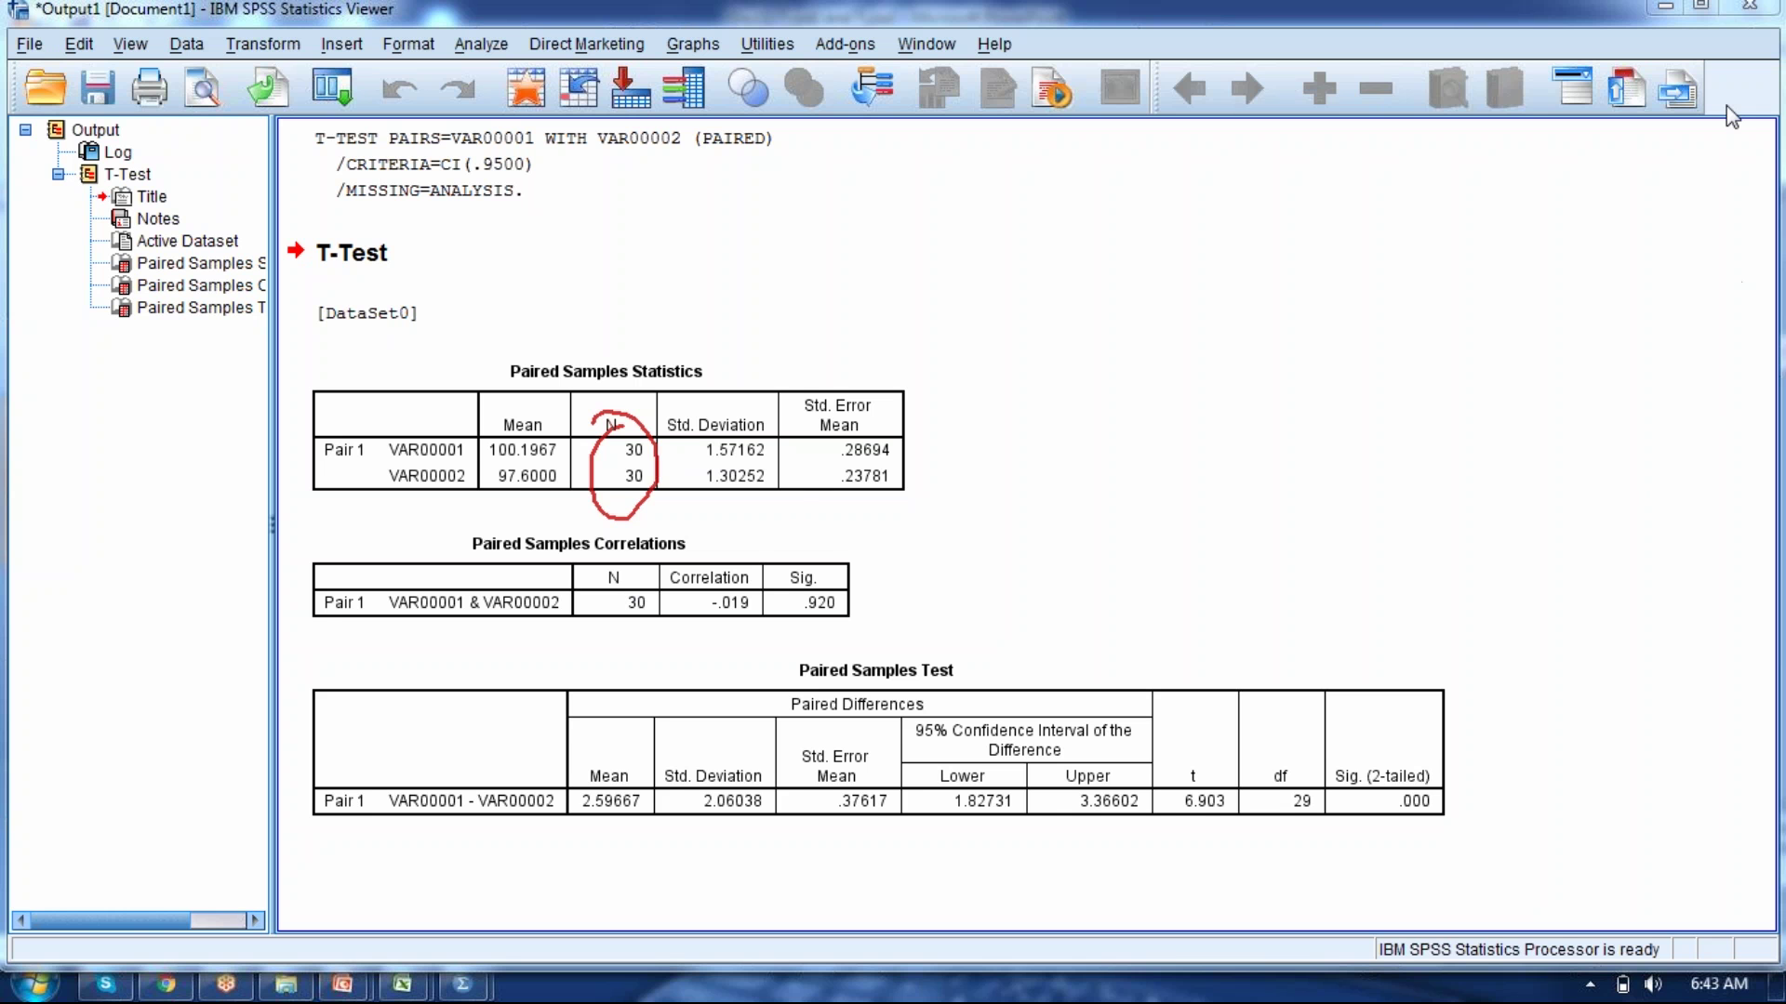
Close the Book1 and tTEST workbooks in Excel without saving the changes.
mouse_move(402, 984)
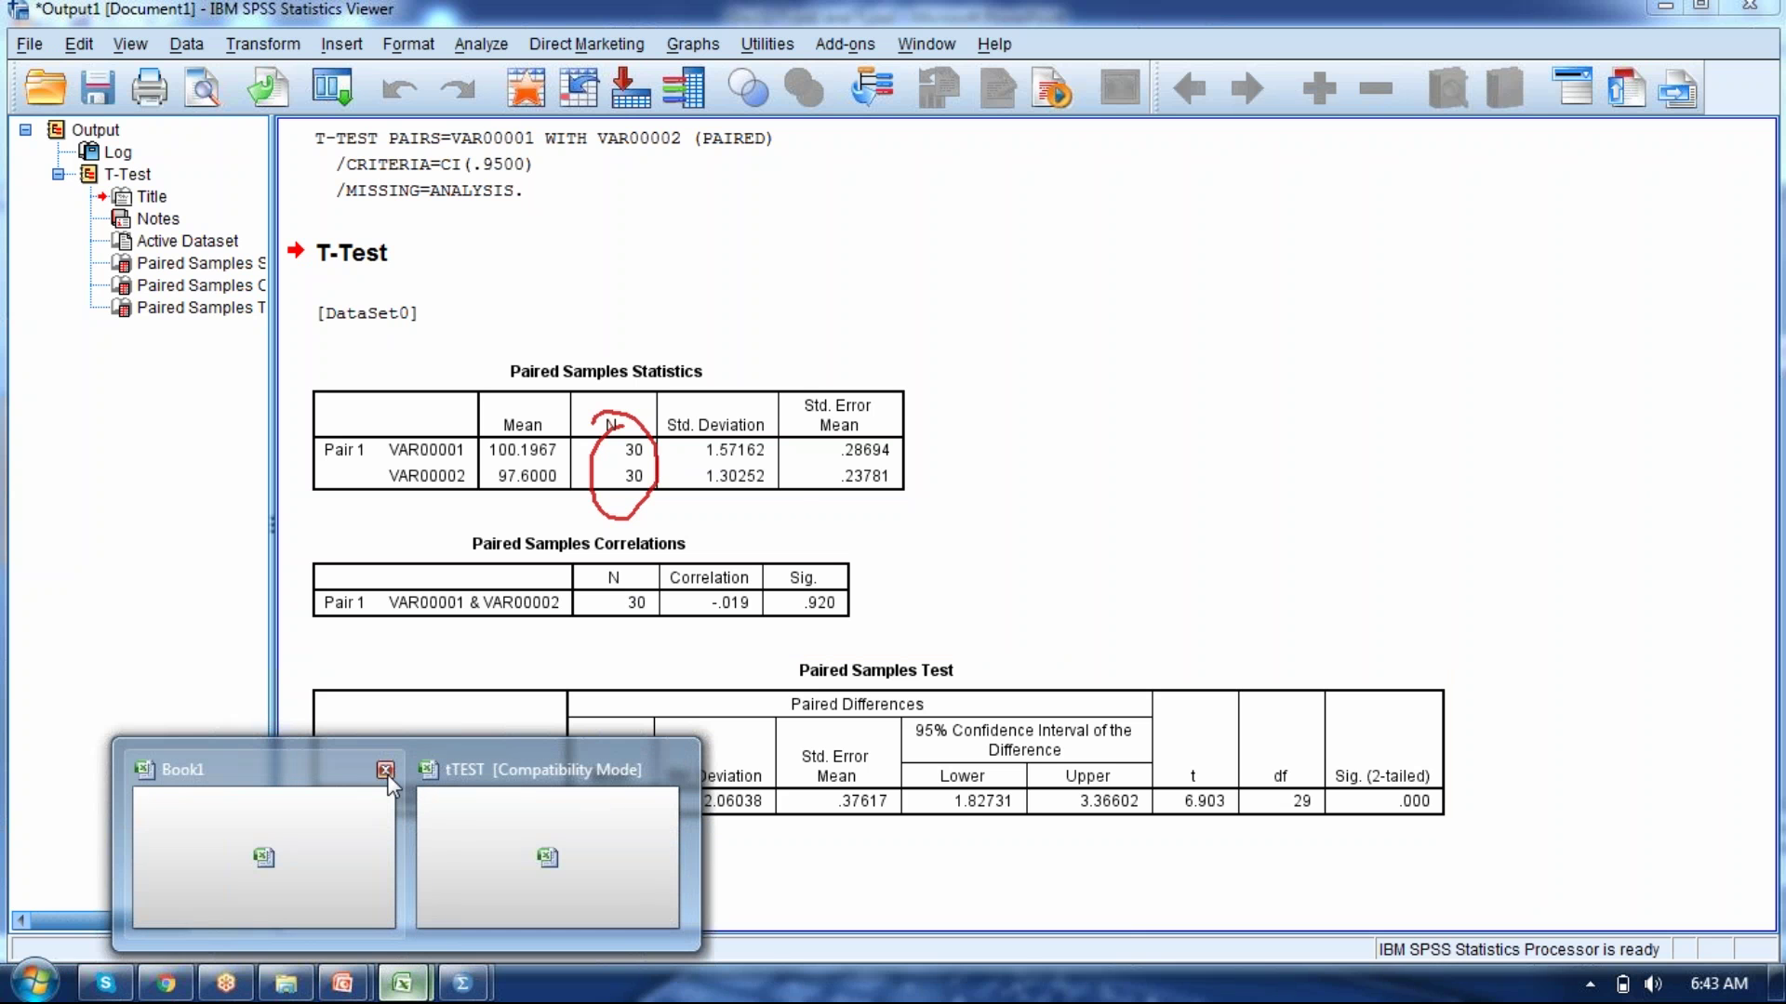
click(385, 771)
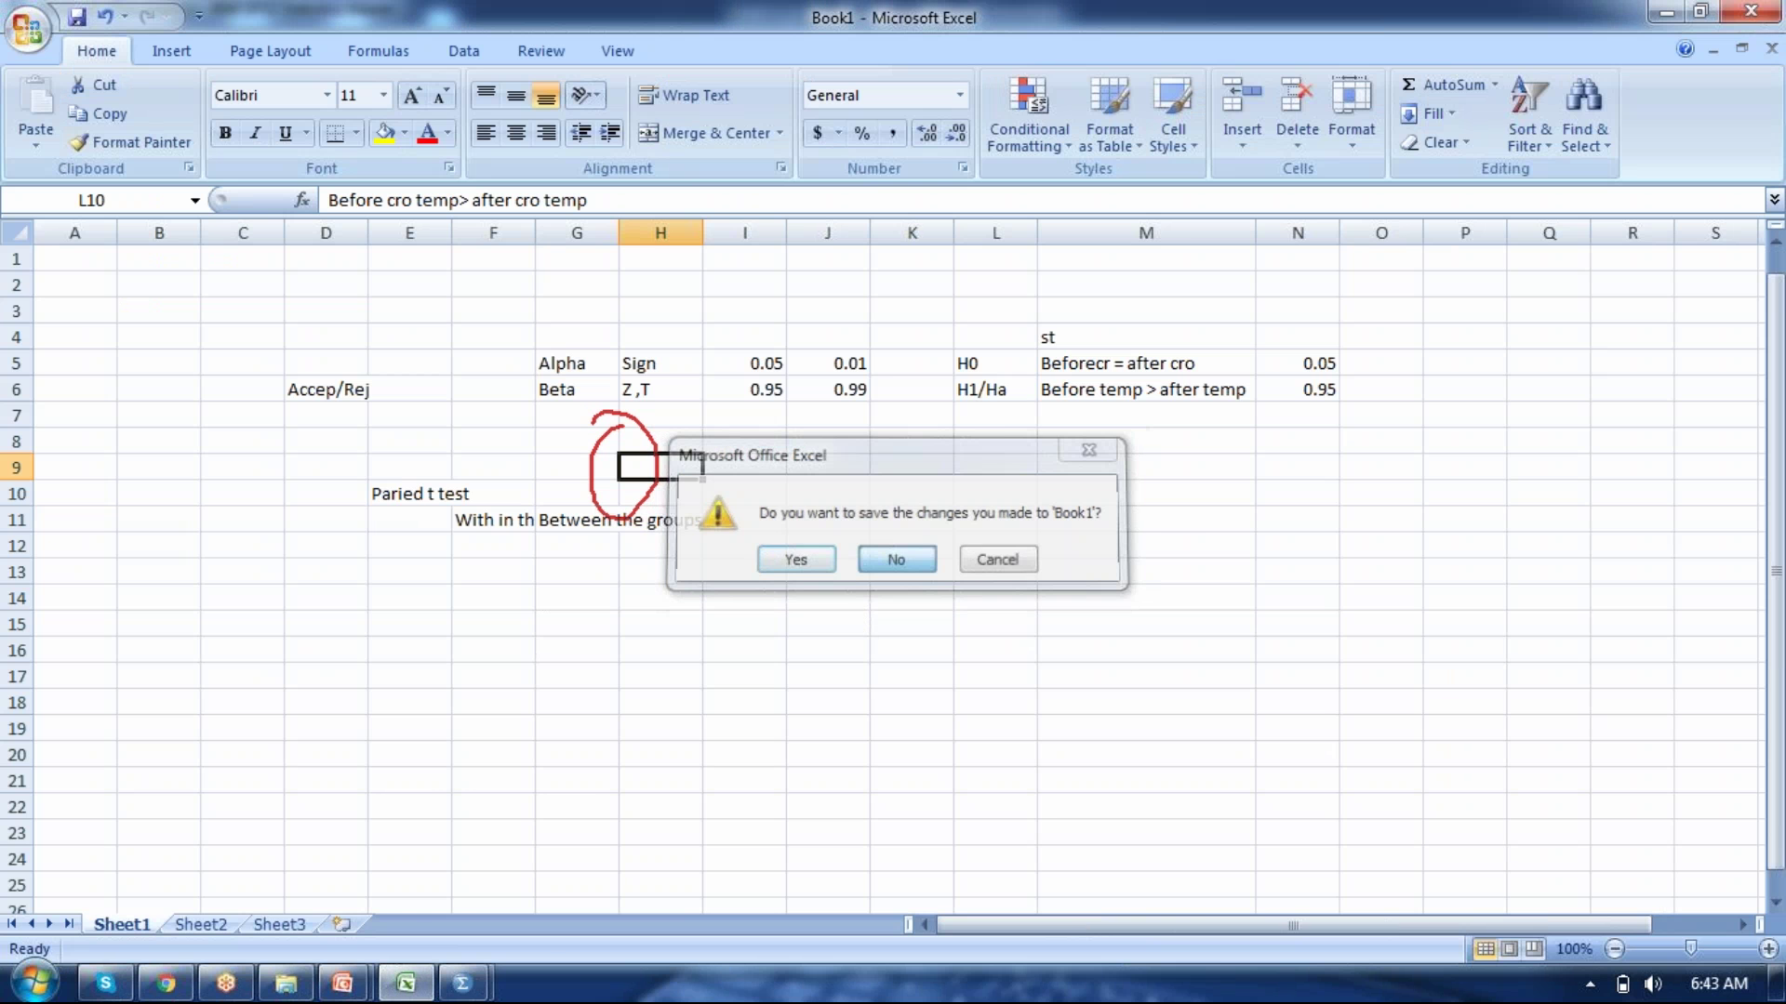
click(895, 559)
key(alt+Tab)
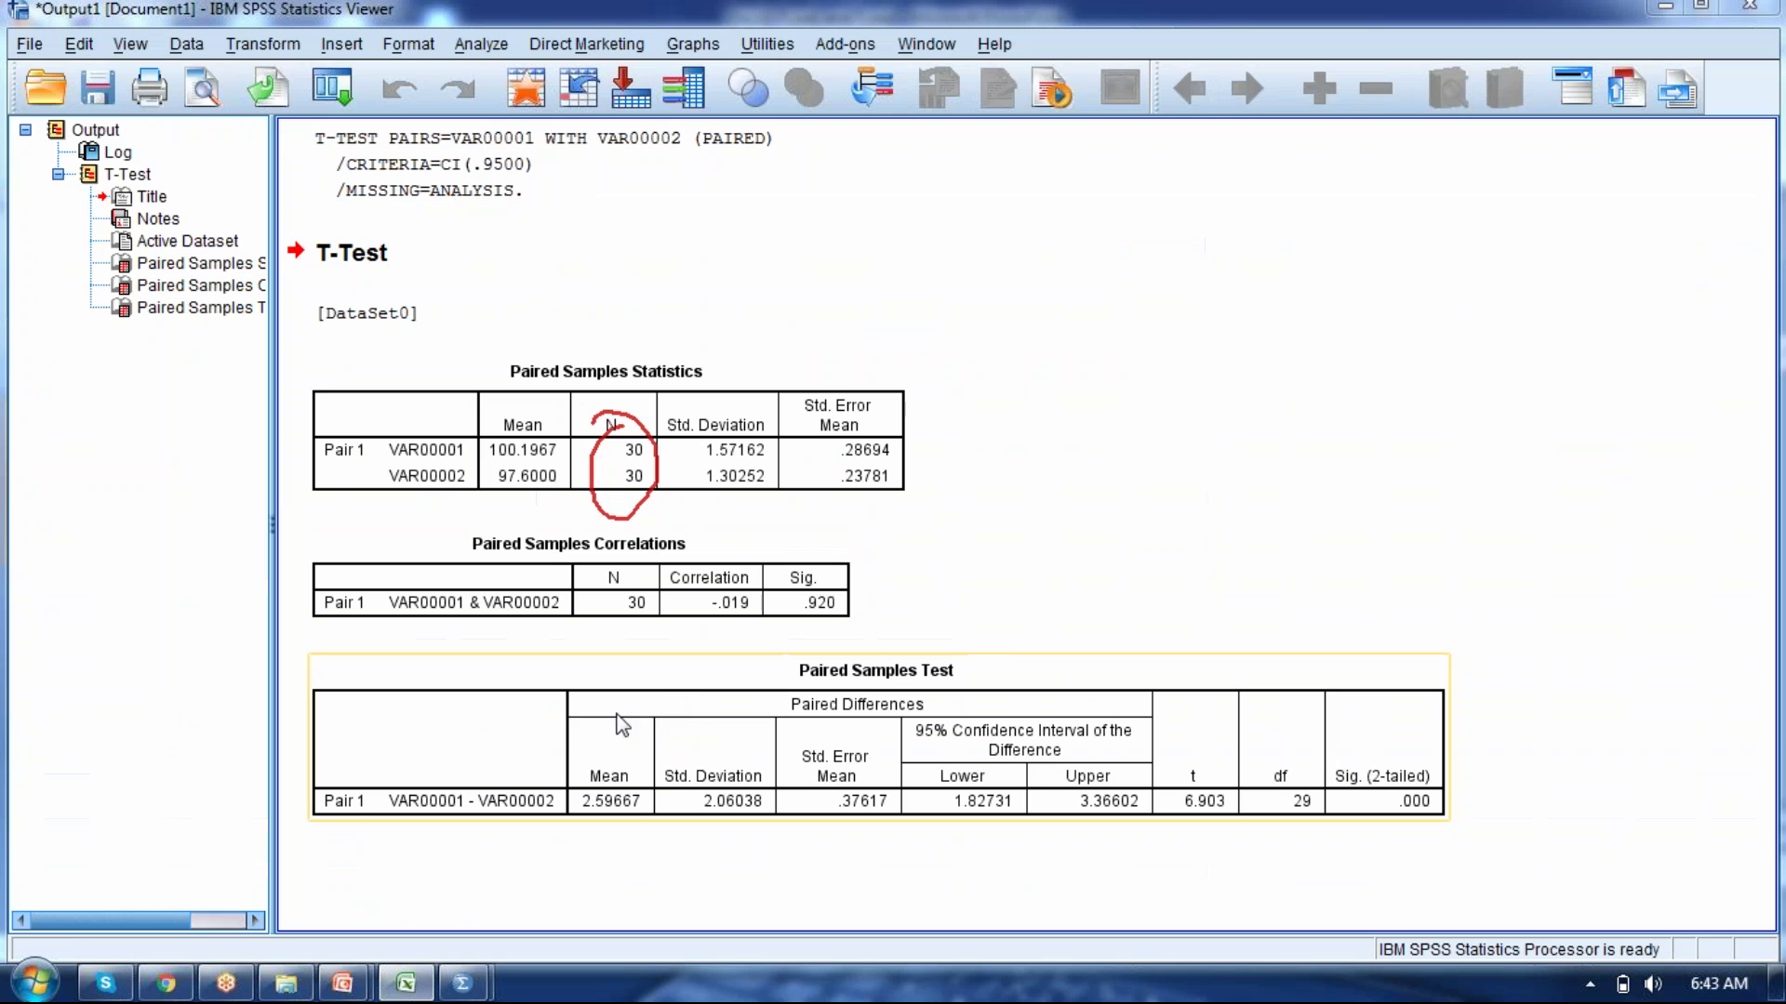
click(405, 983)
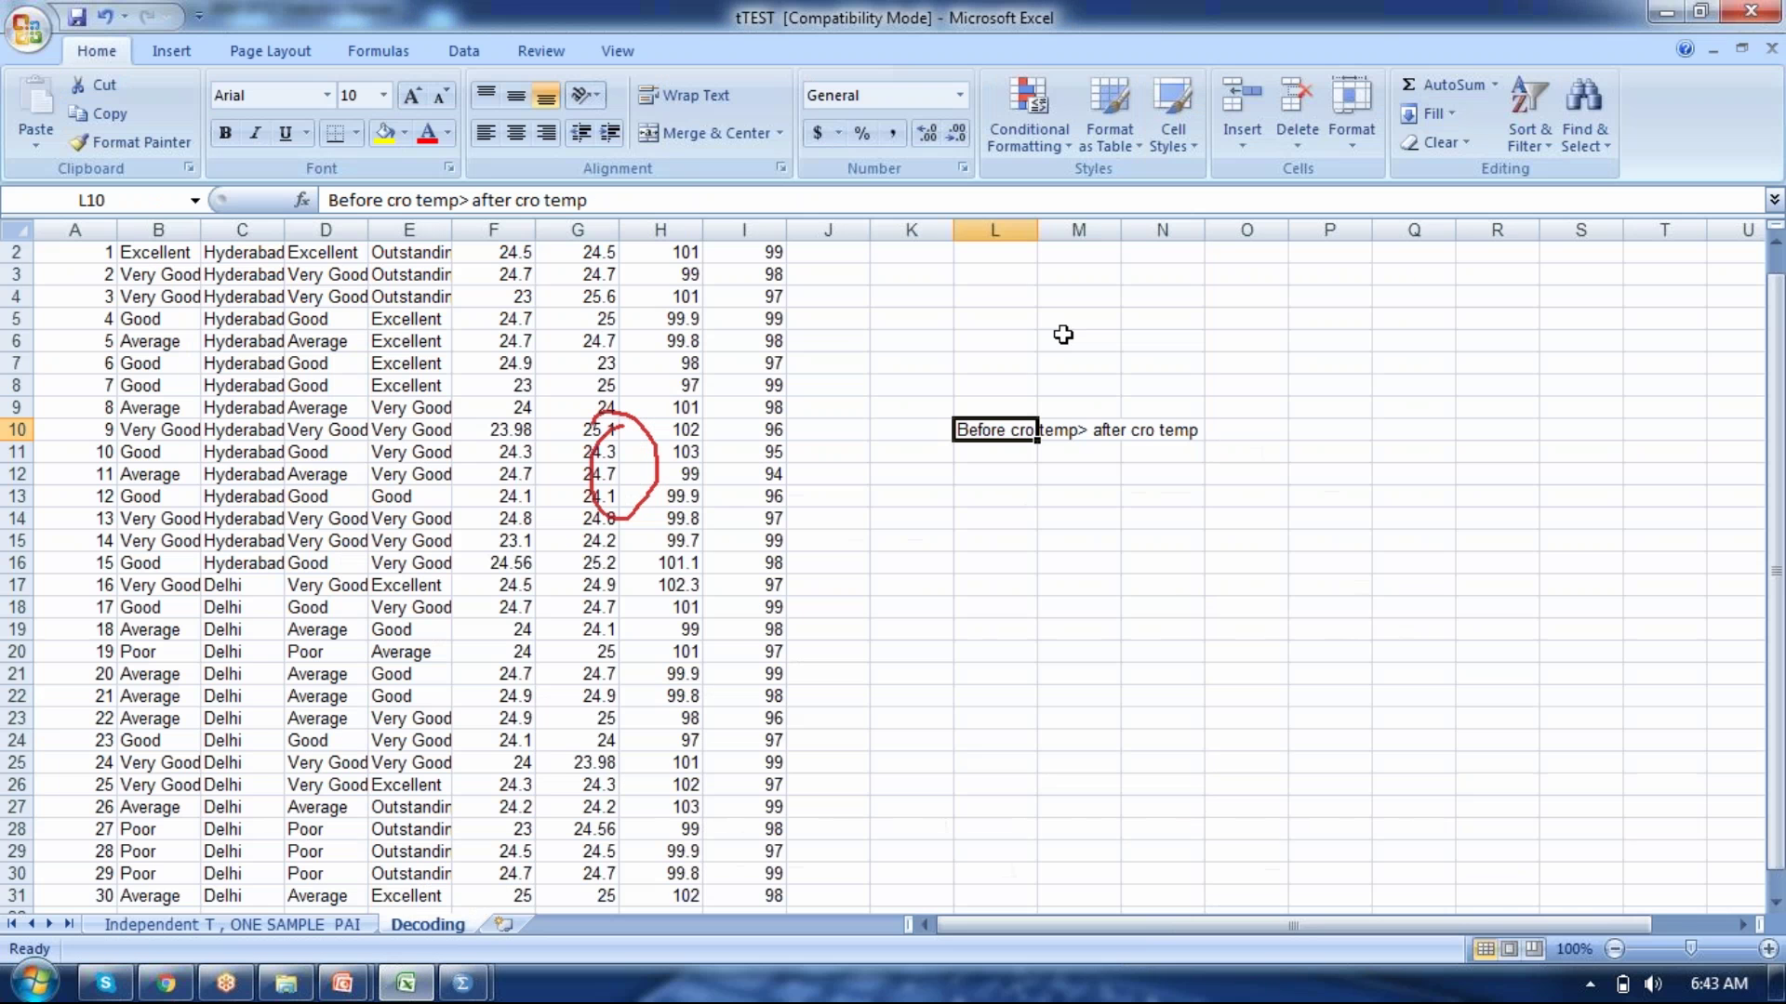
click(1752, 11)
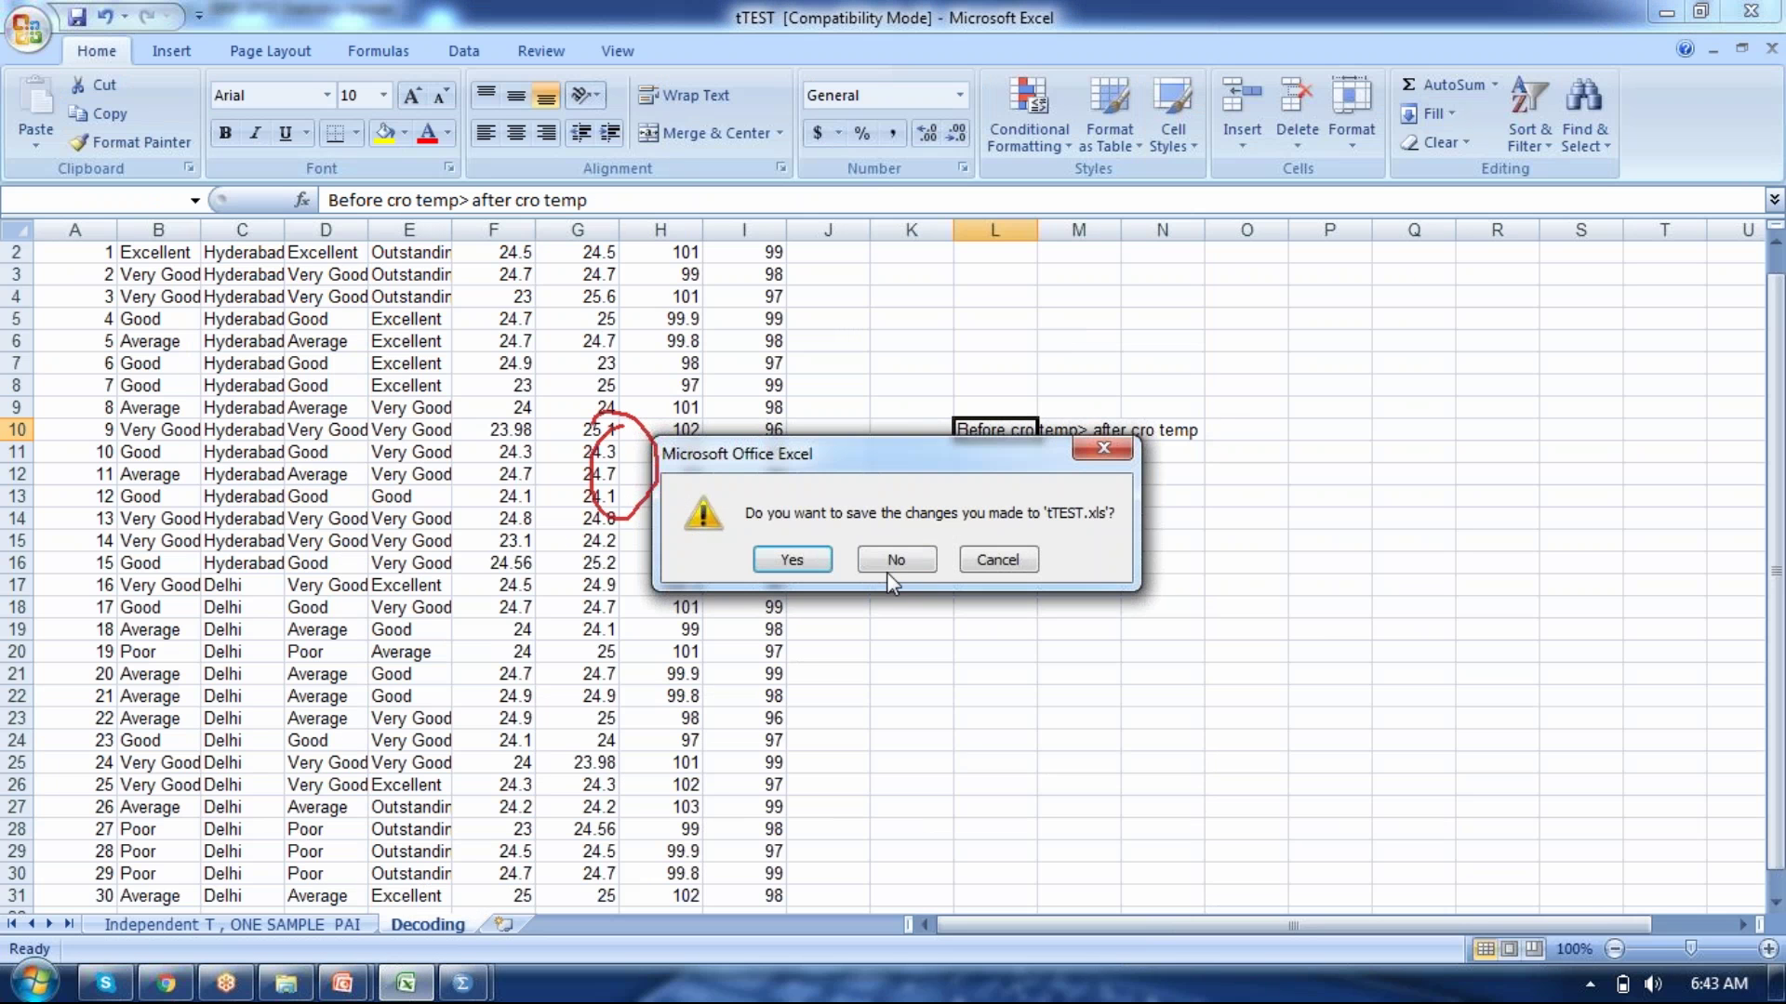
click(896, 559)
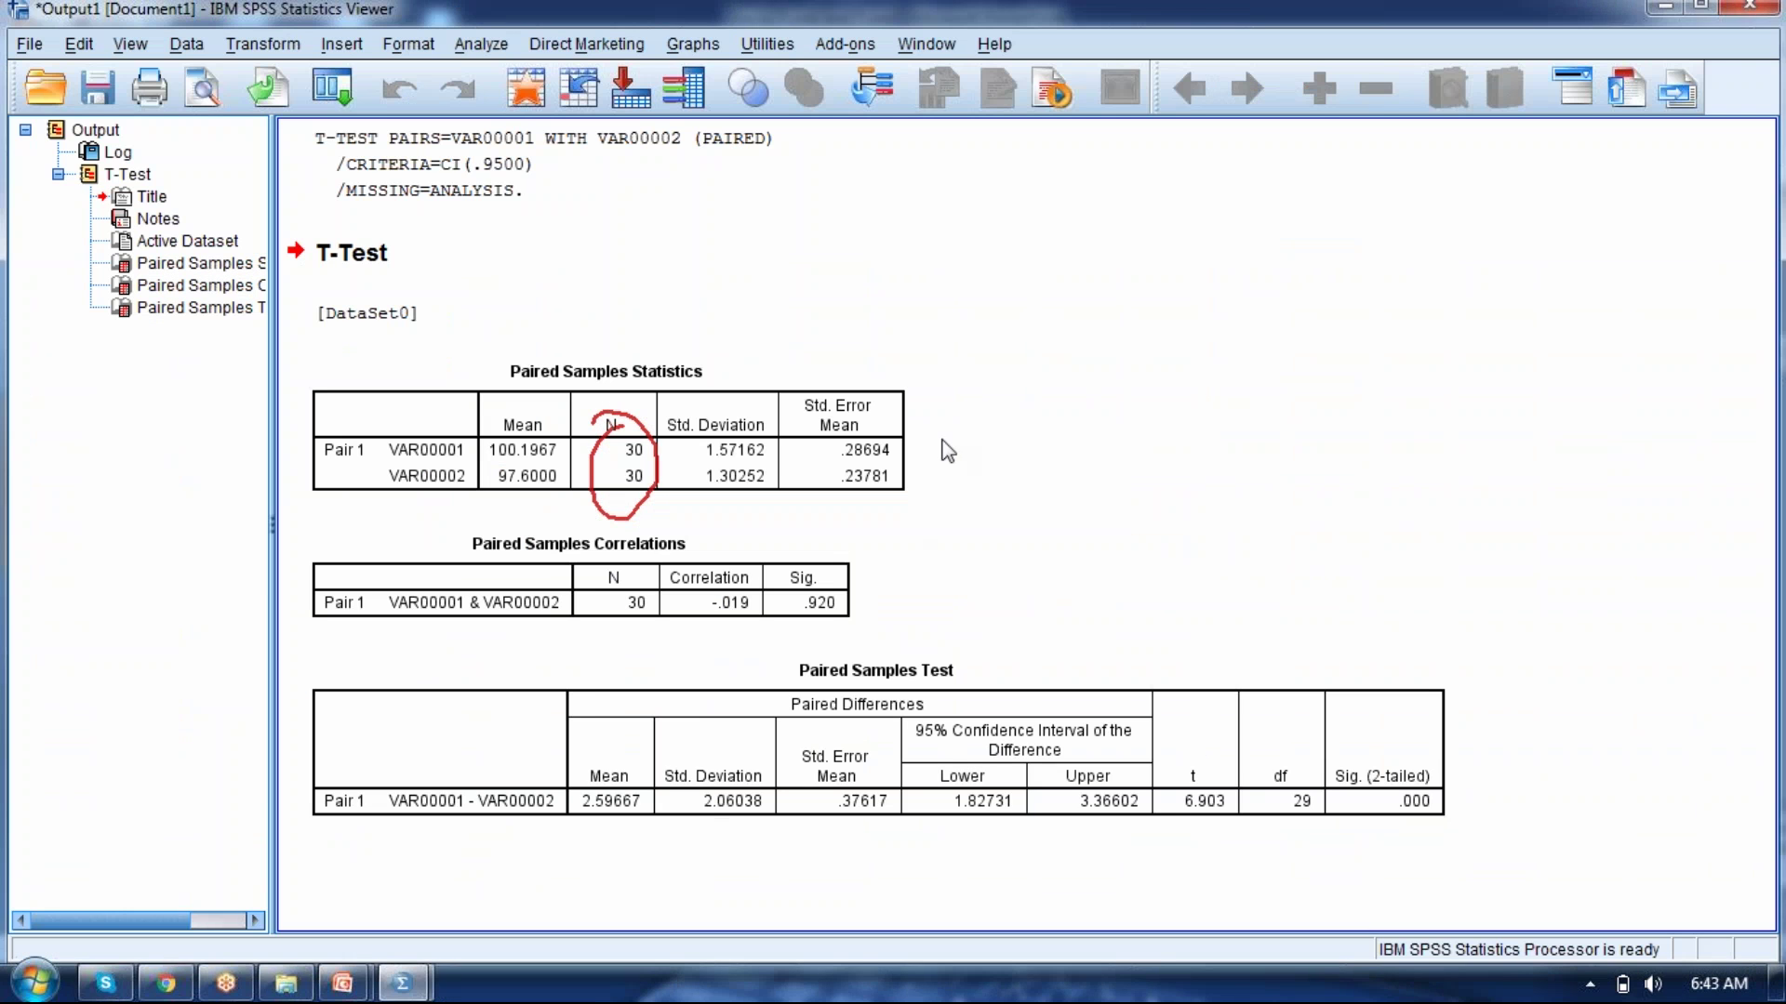
Launch R x64 3.2.5.
mouse_move(403, 988)
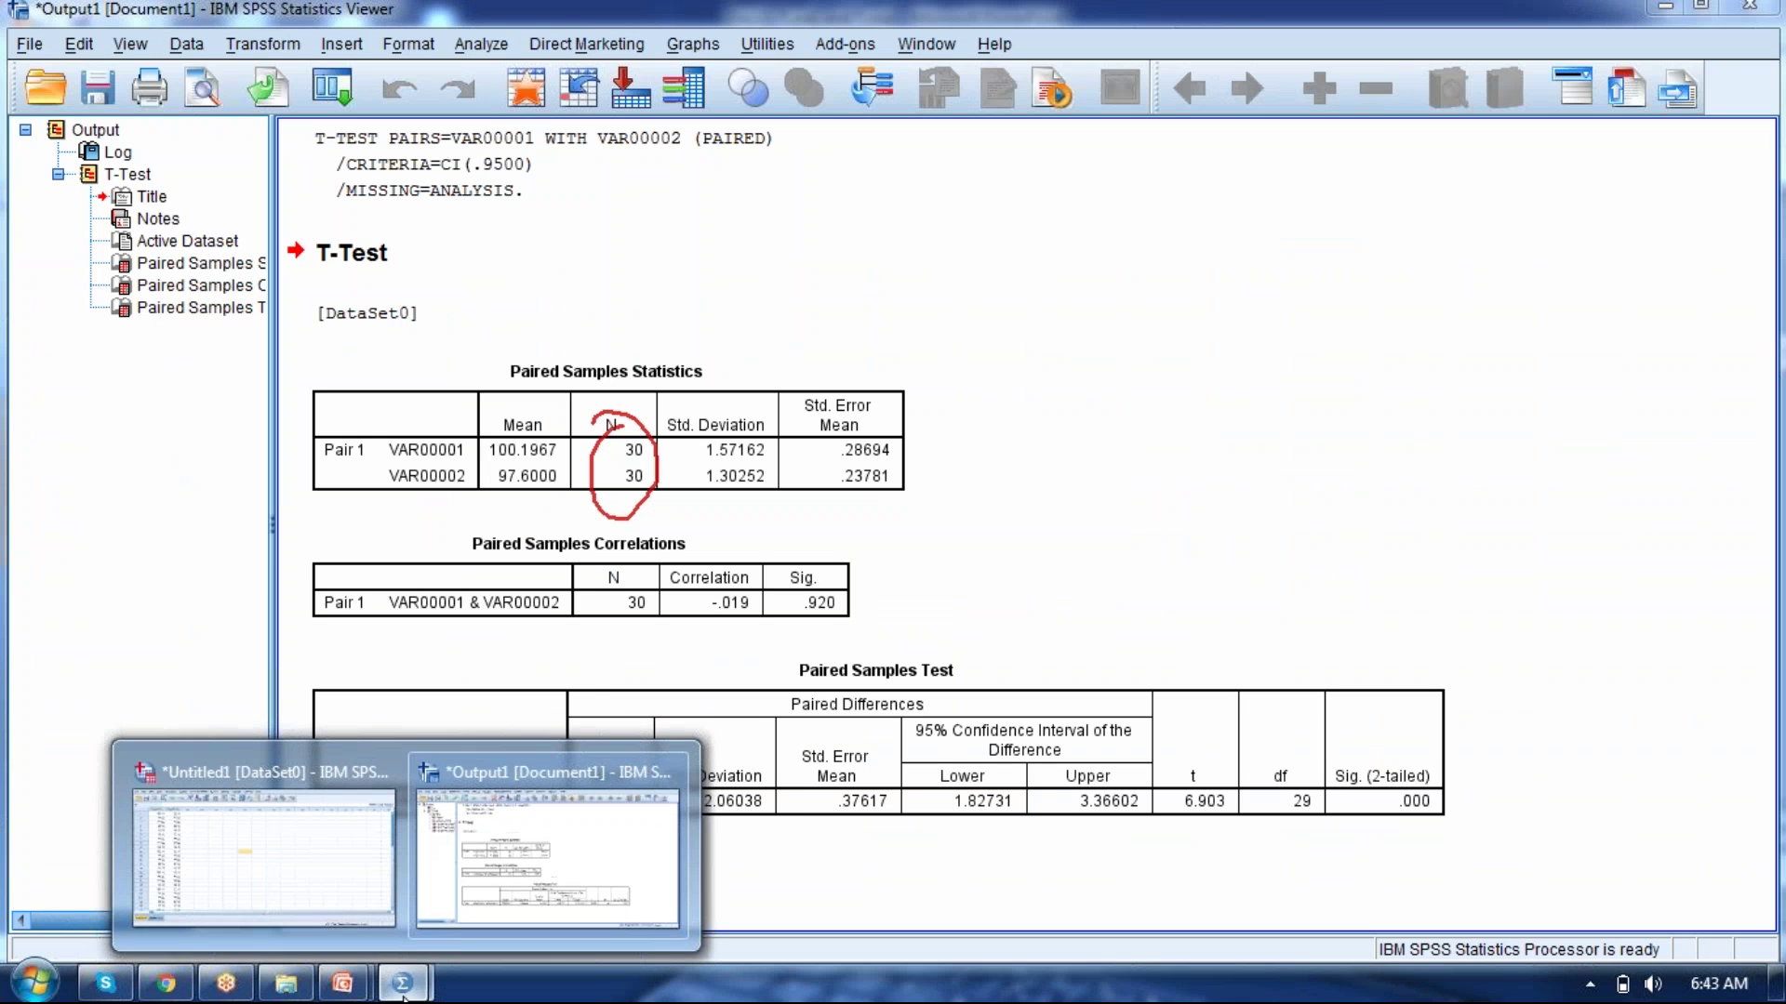
click(30, 987)
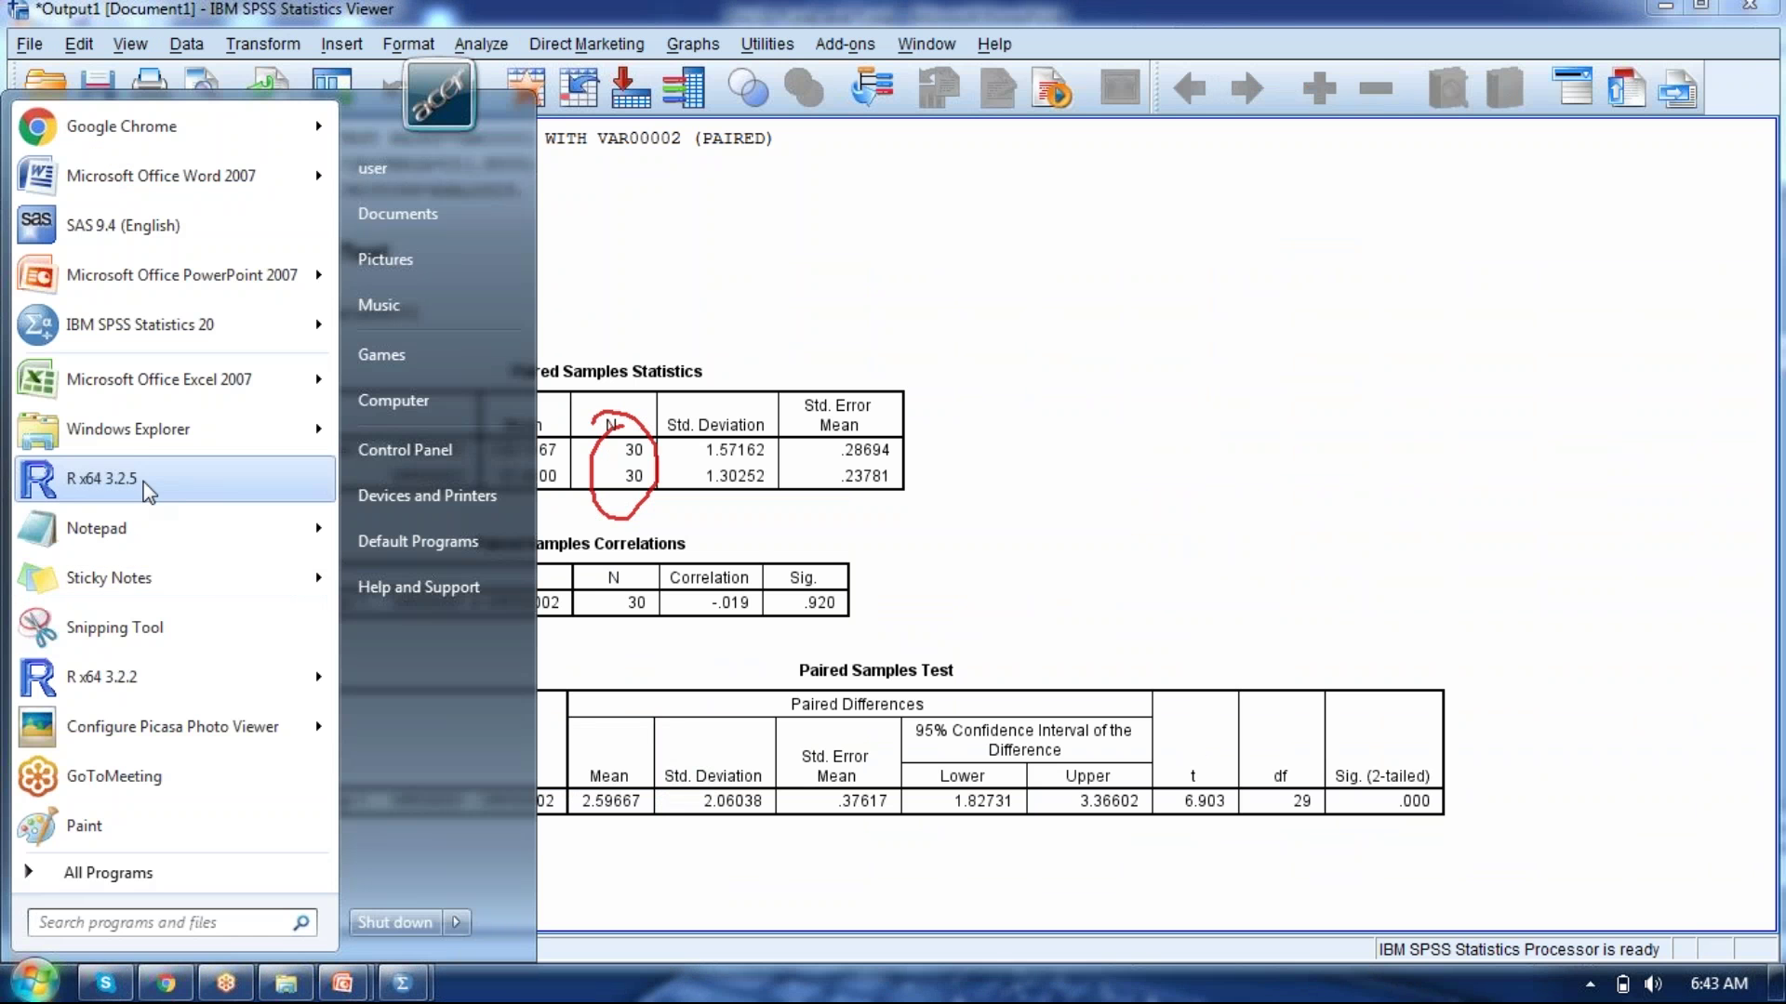
click(42, 478)
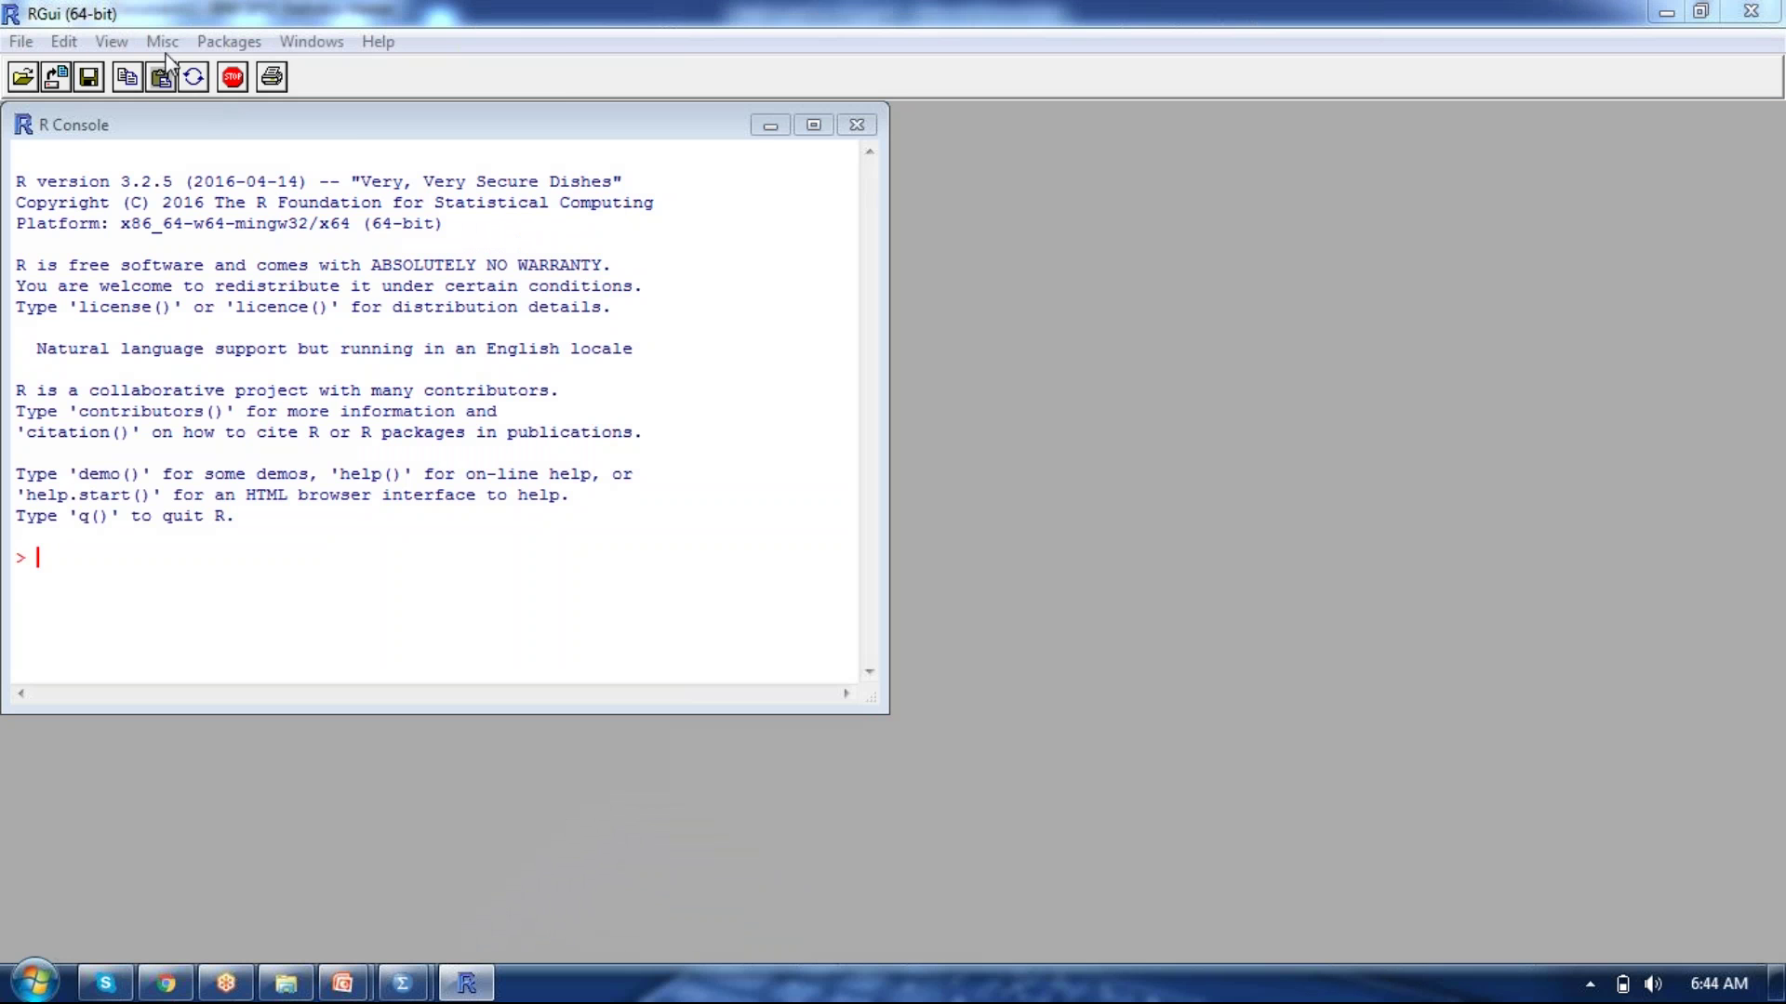
Load the Rcmdr package in R to start R Commander.
click(227, 45)
click(240, 71)
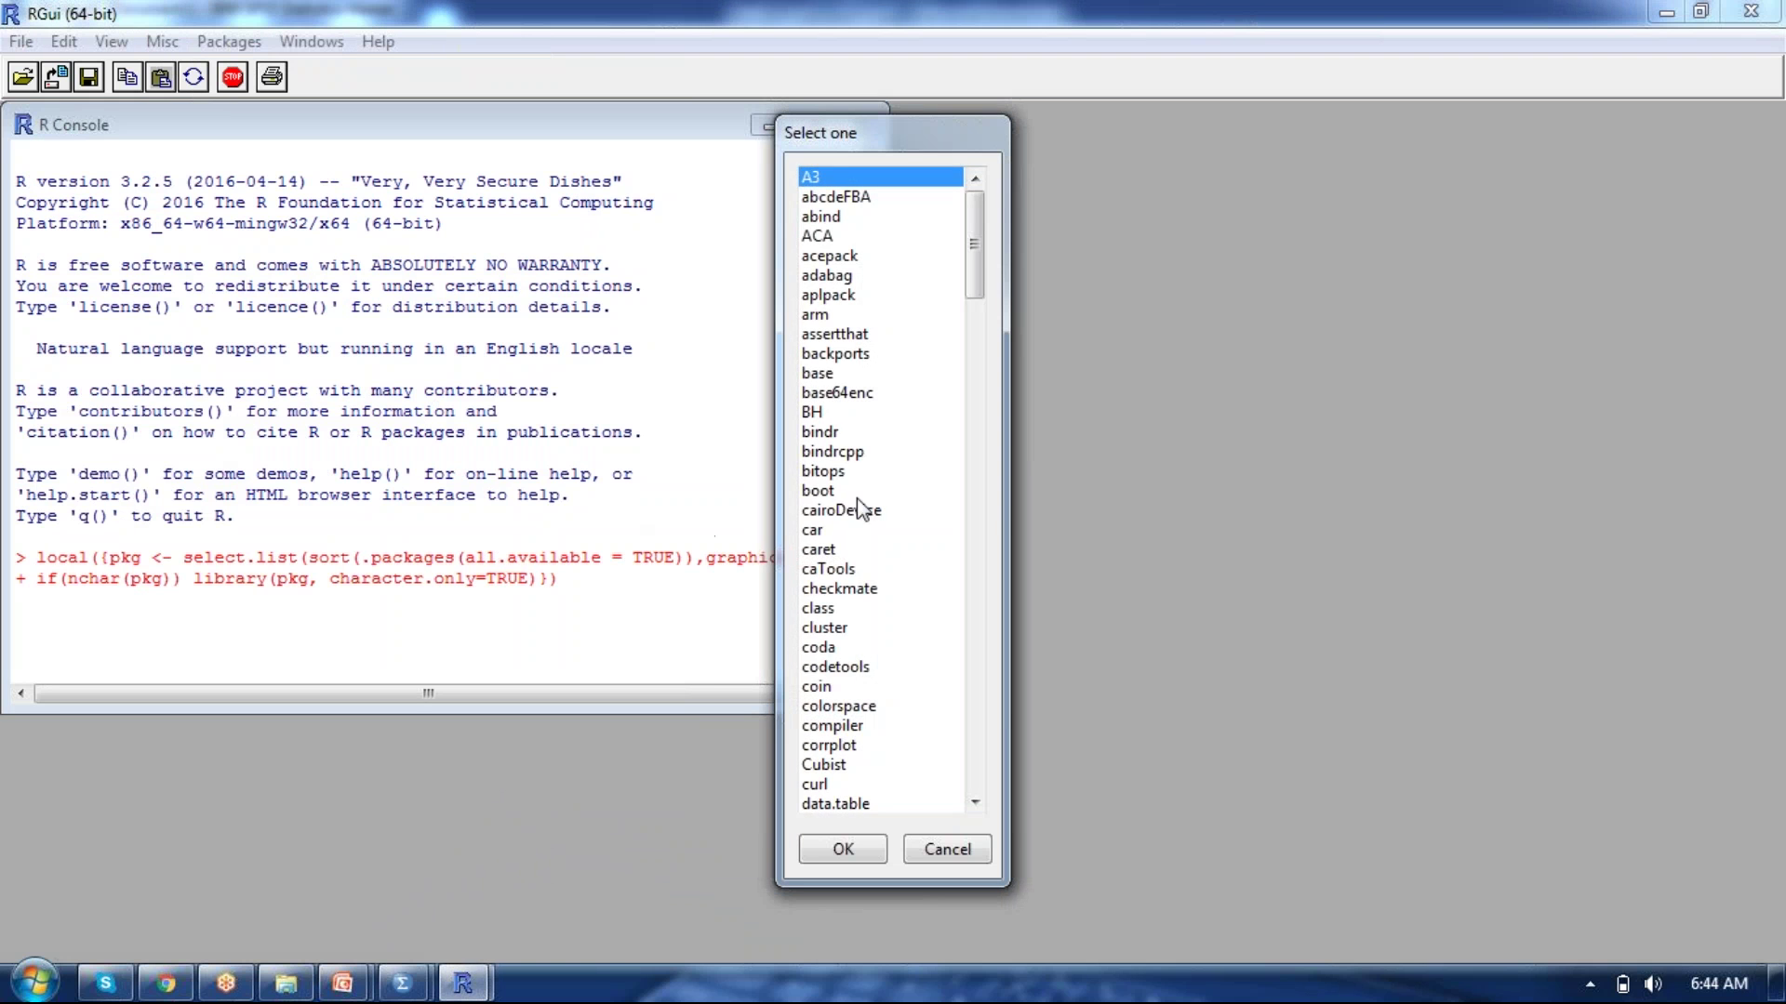
click(973, 668)
click(973, 667)
click(973, 668)
click(973, 668)
drag(973, 667, 984, 541)
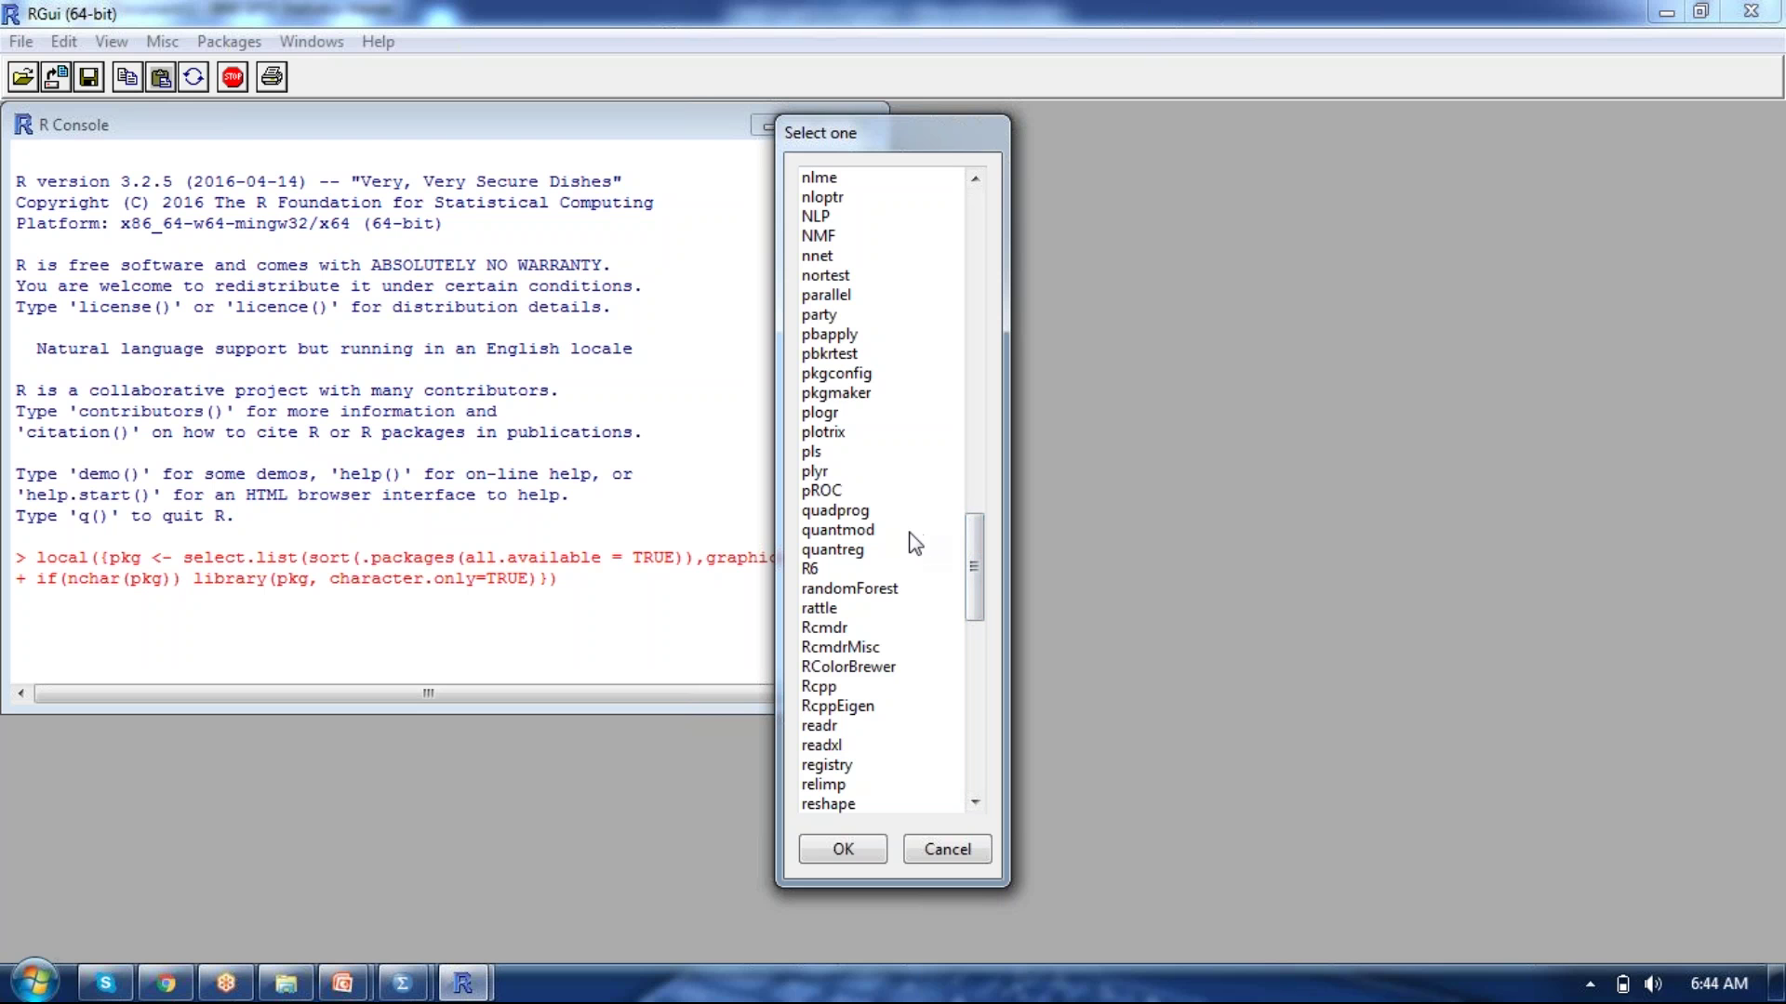
click(827, 630)
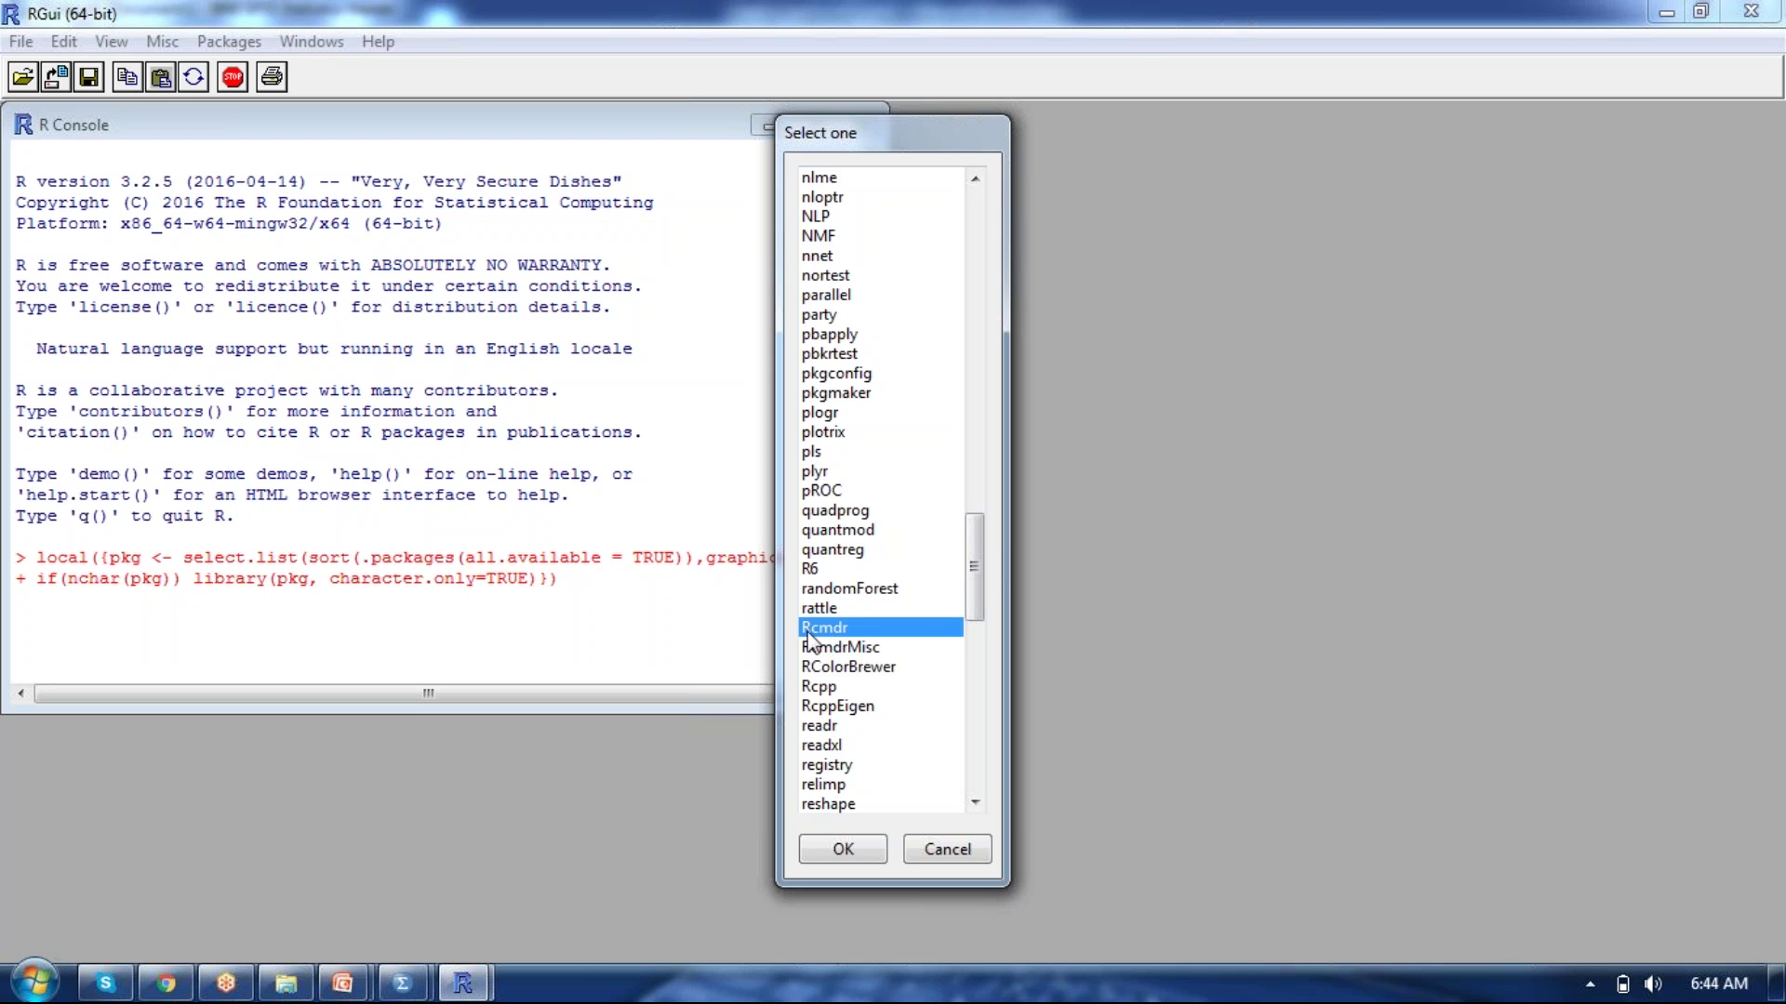
click(825, 849)
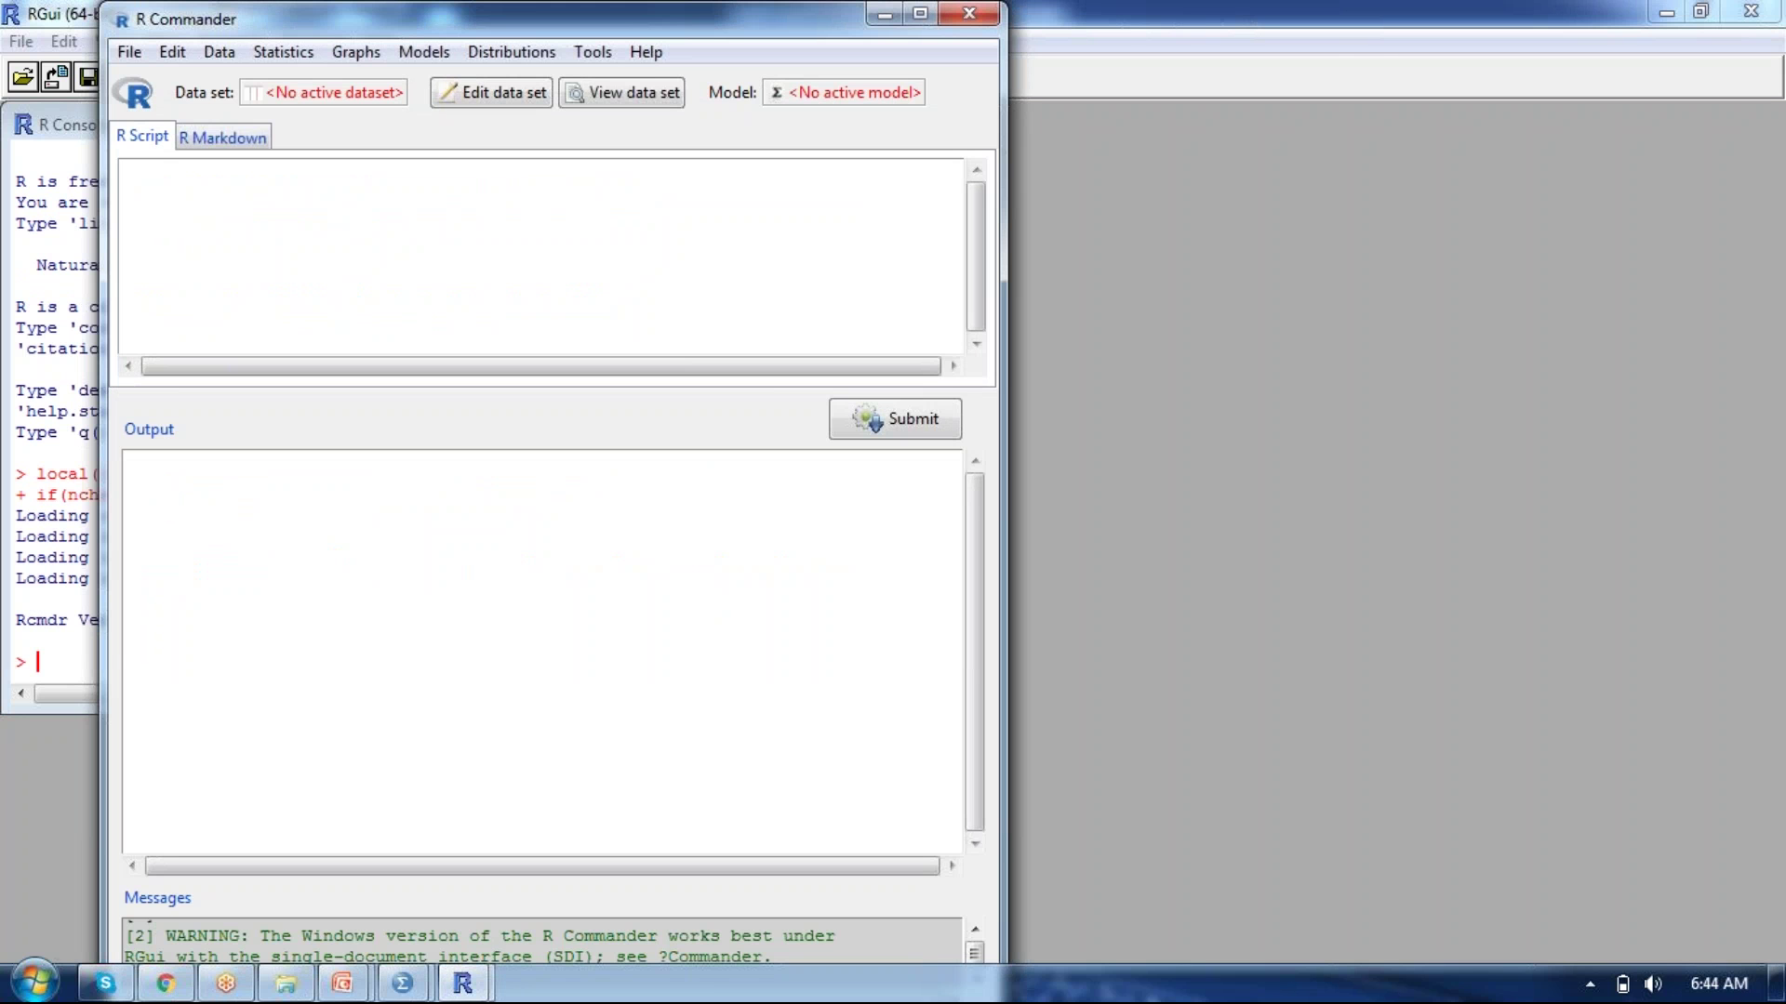
Start importing data from an Excel file in R Commander, naming the data set Dataset1 and keeping variable names in the first row.
click(225, 64)
mouse_move(270, 173)
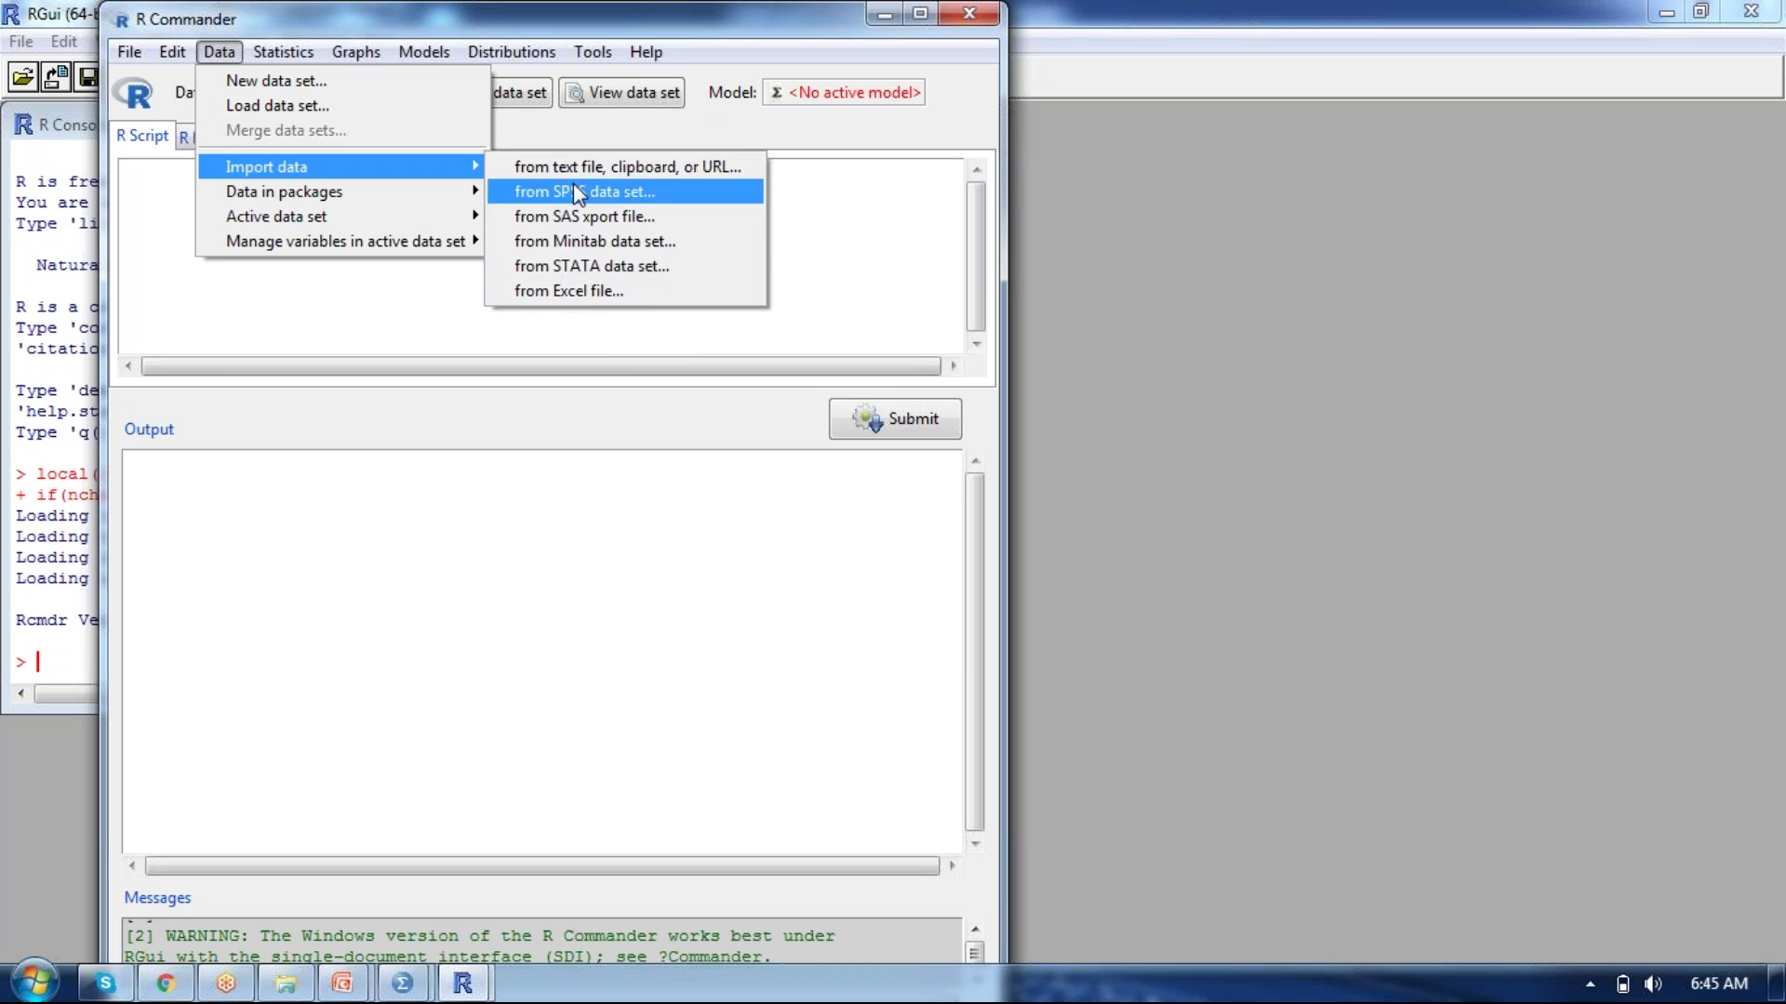
click(566, 290)
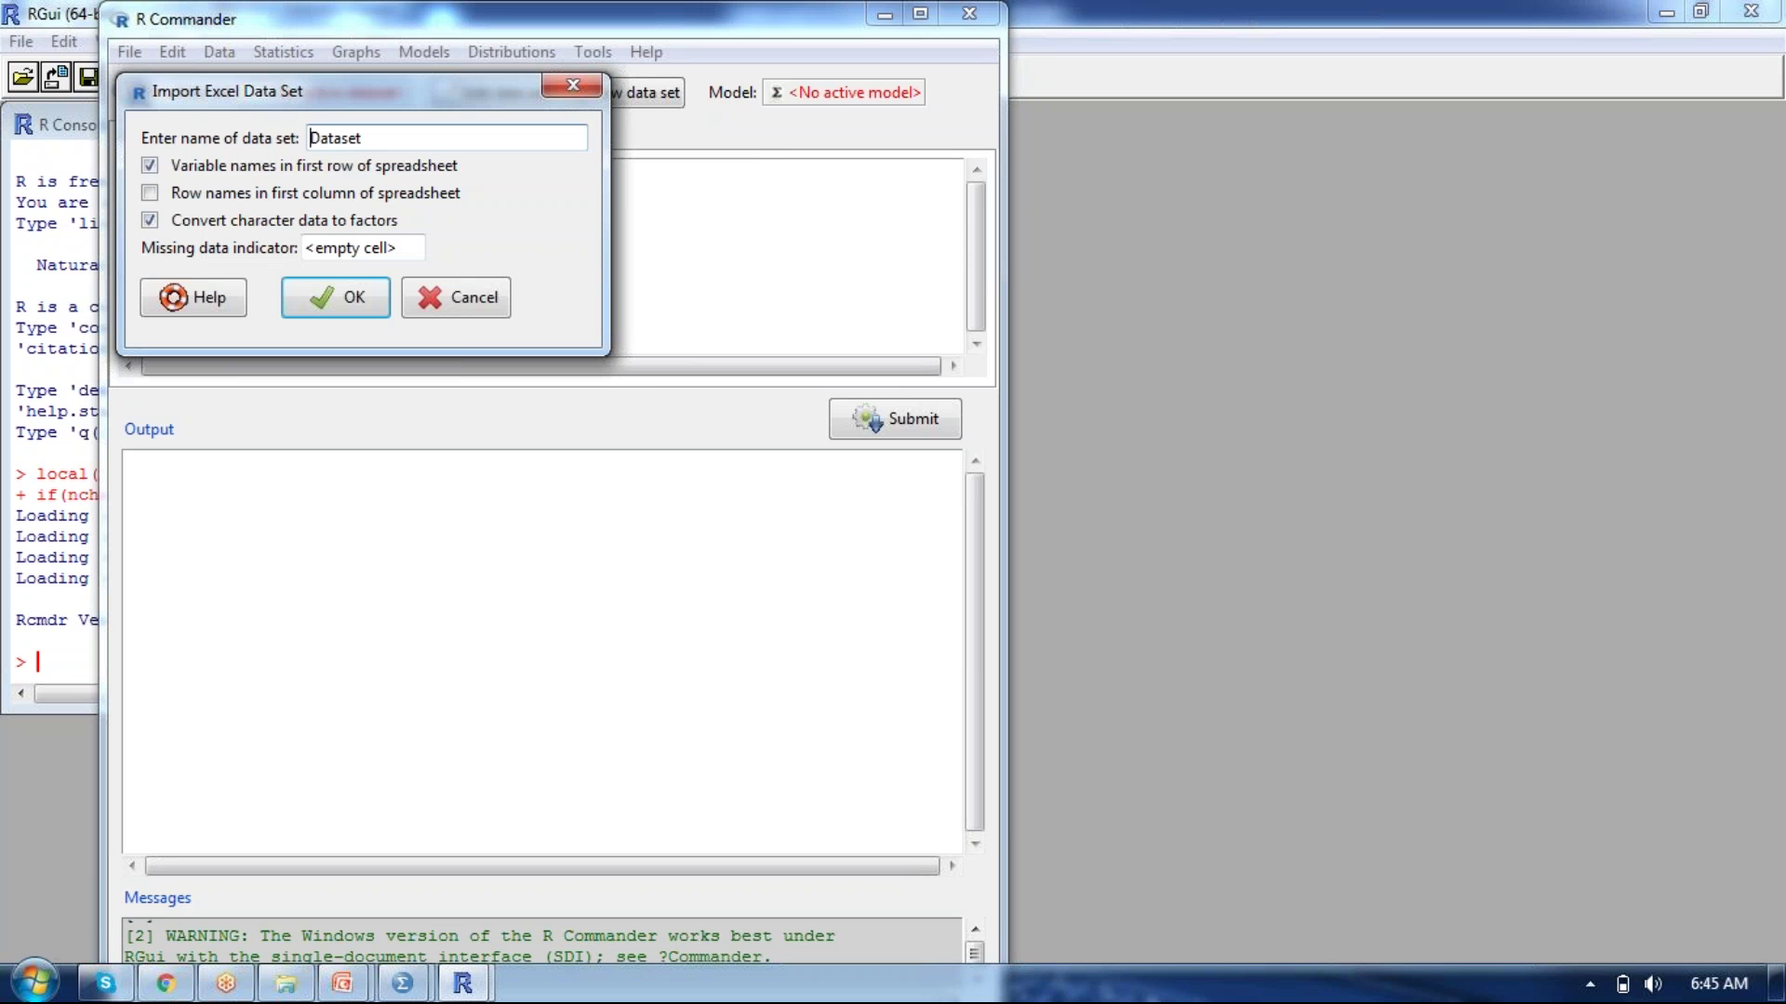
click(415, 143)
text(1)
click(325, 300)
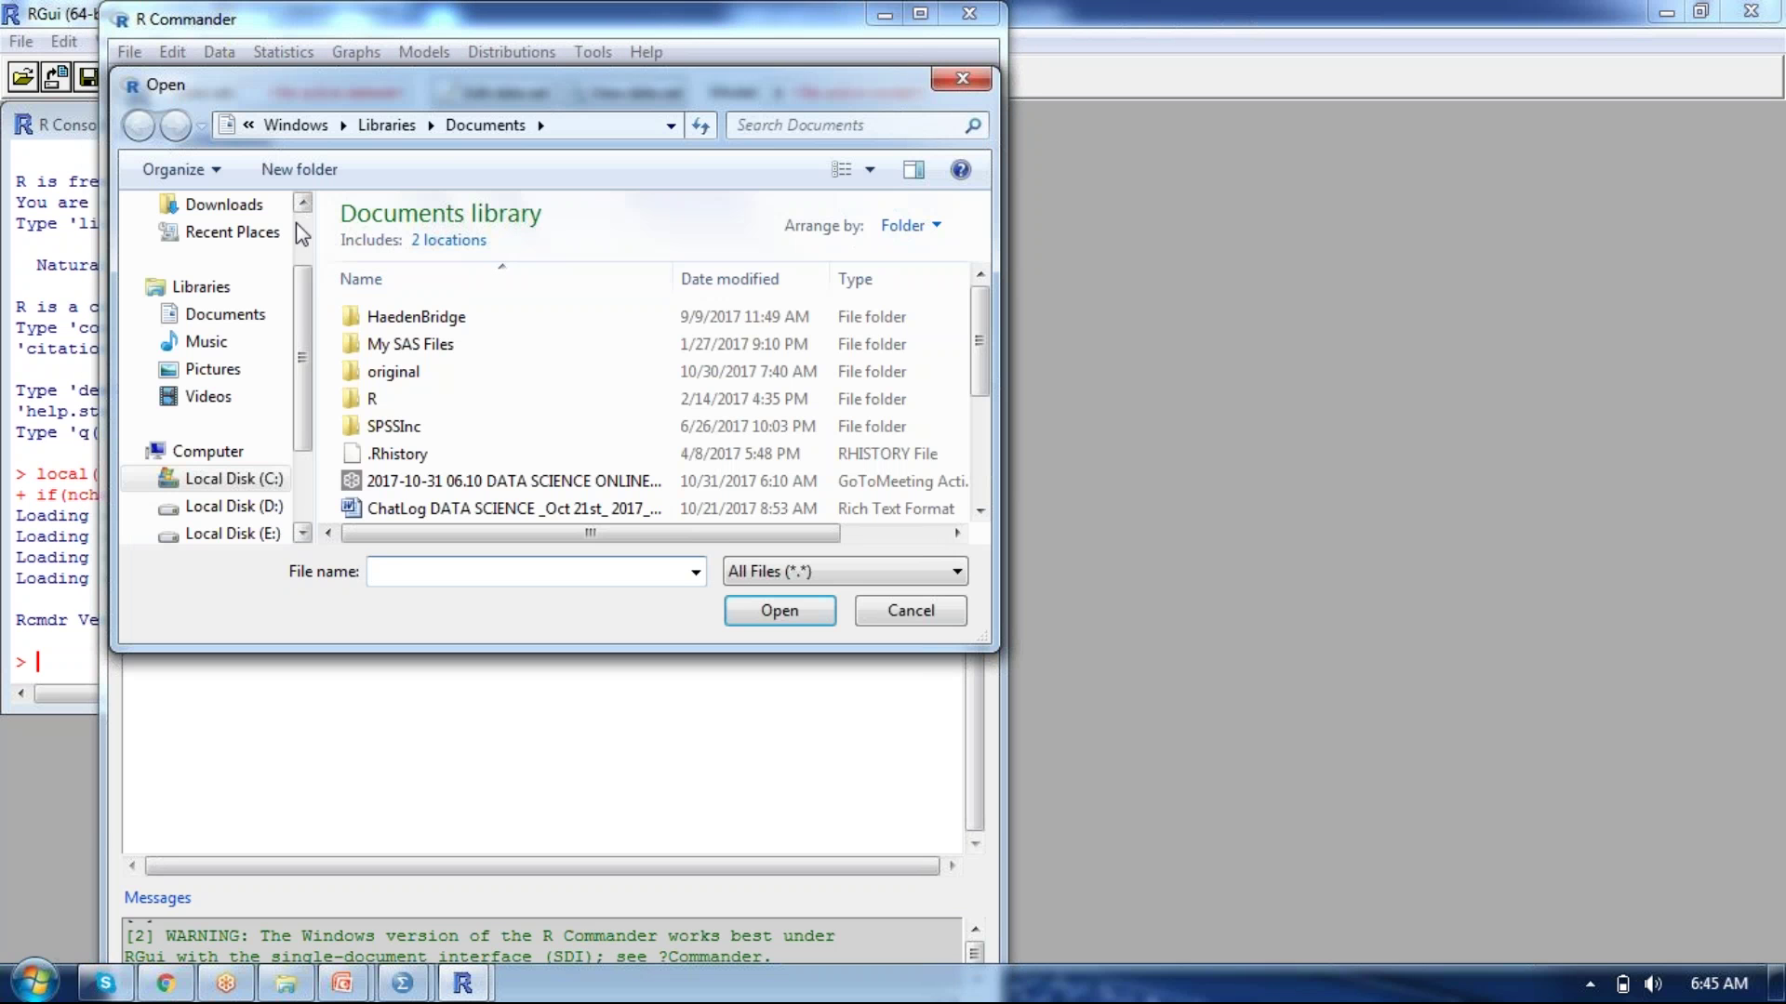
Browse from the Google Drive favorite through the Class and Assginment folders to the Day10-Hypothis folder.
scroll(302, 249, up, 2)
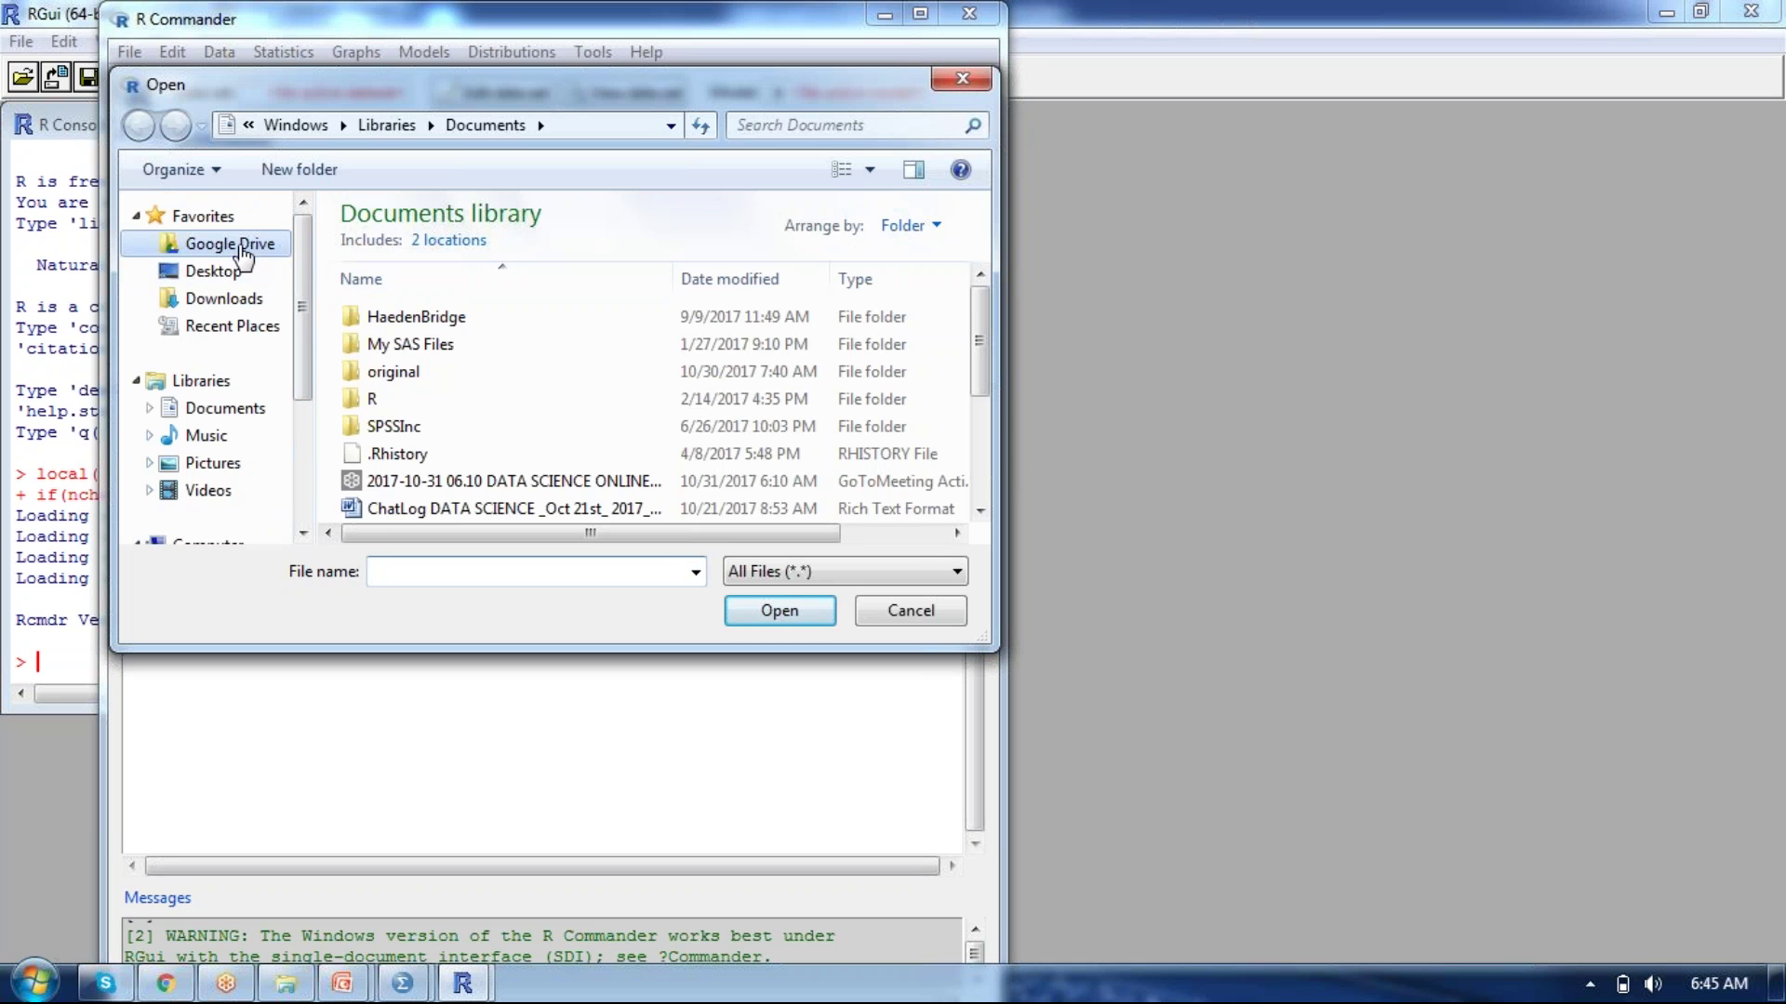
click(383, 353)
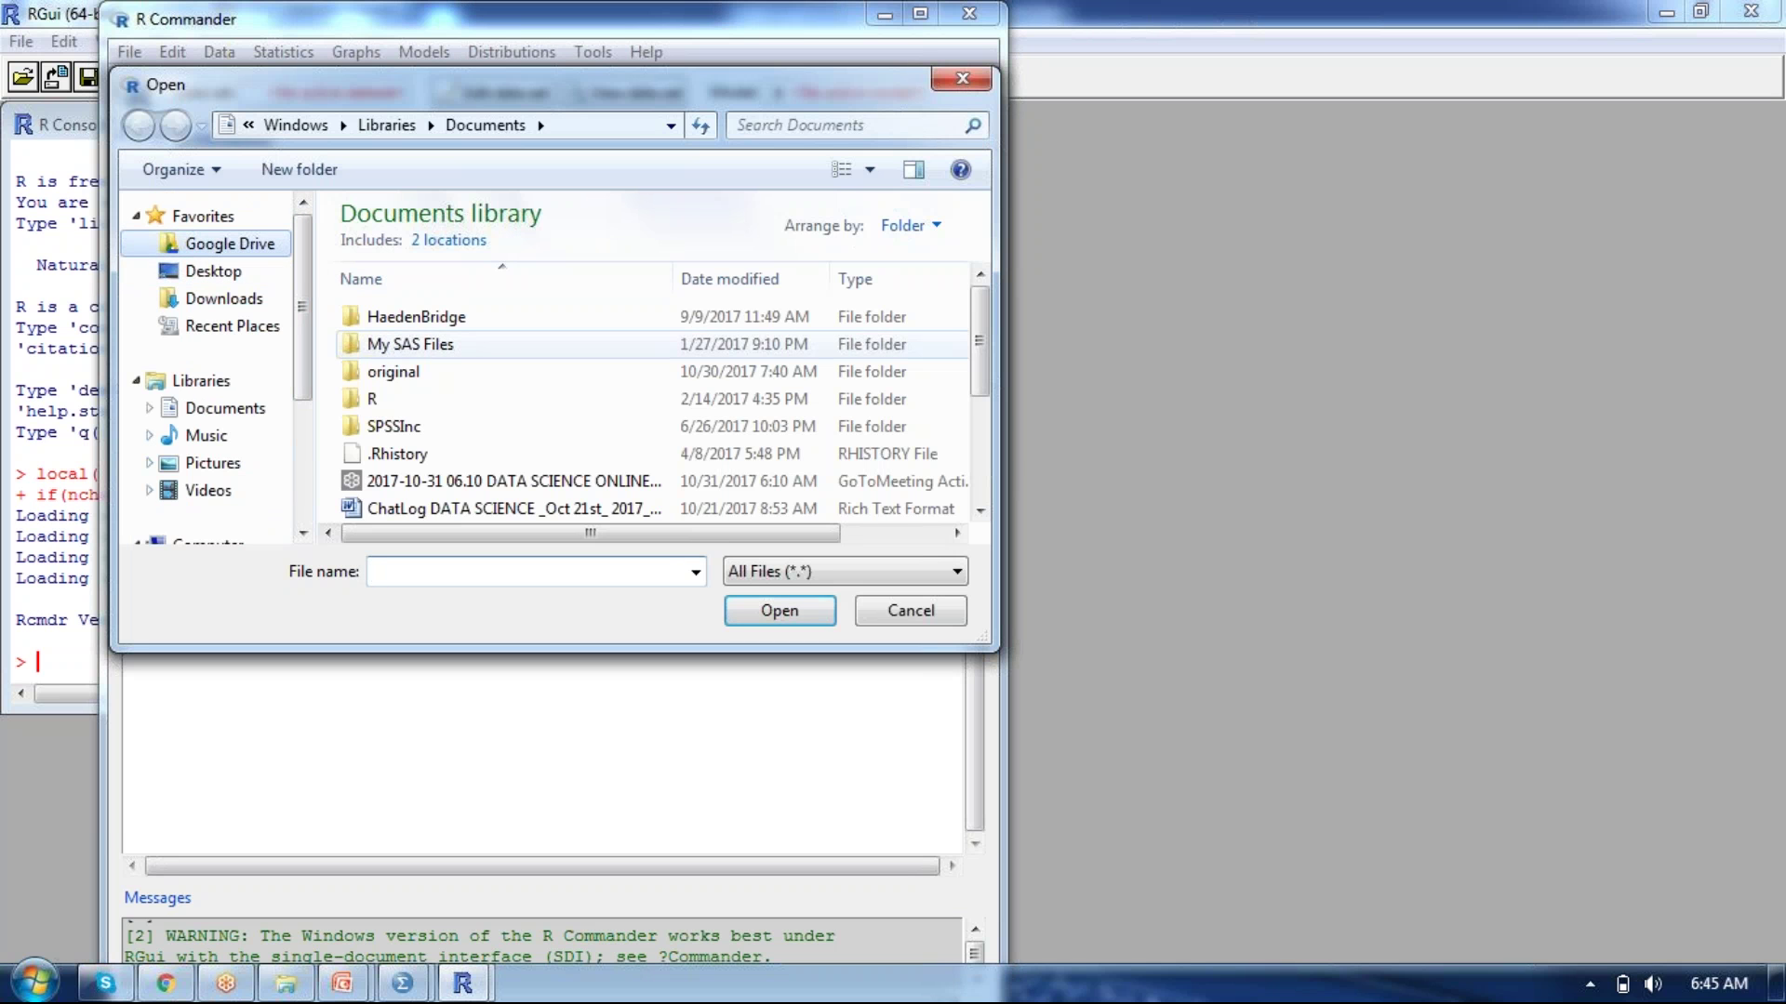
click(391, 400)
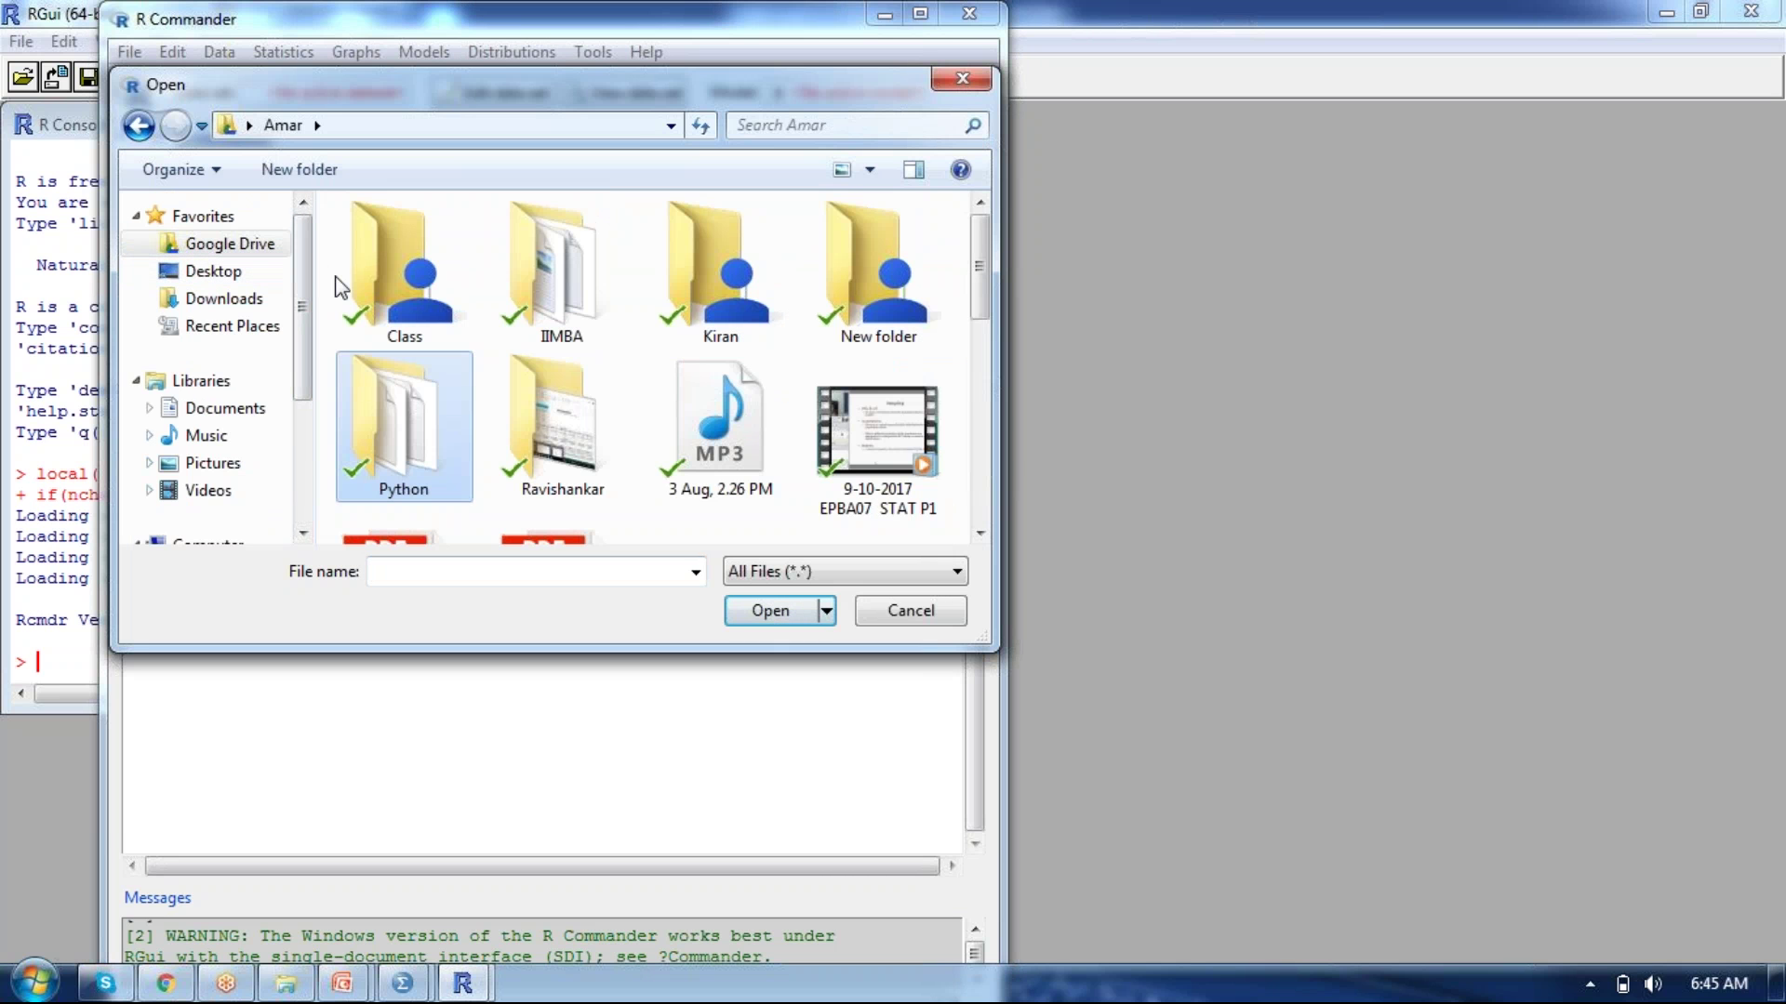
click(393, 290)
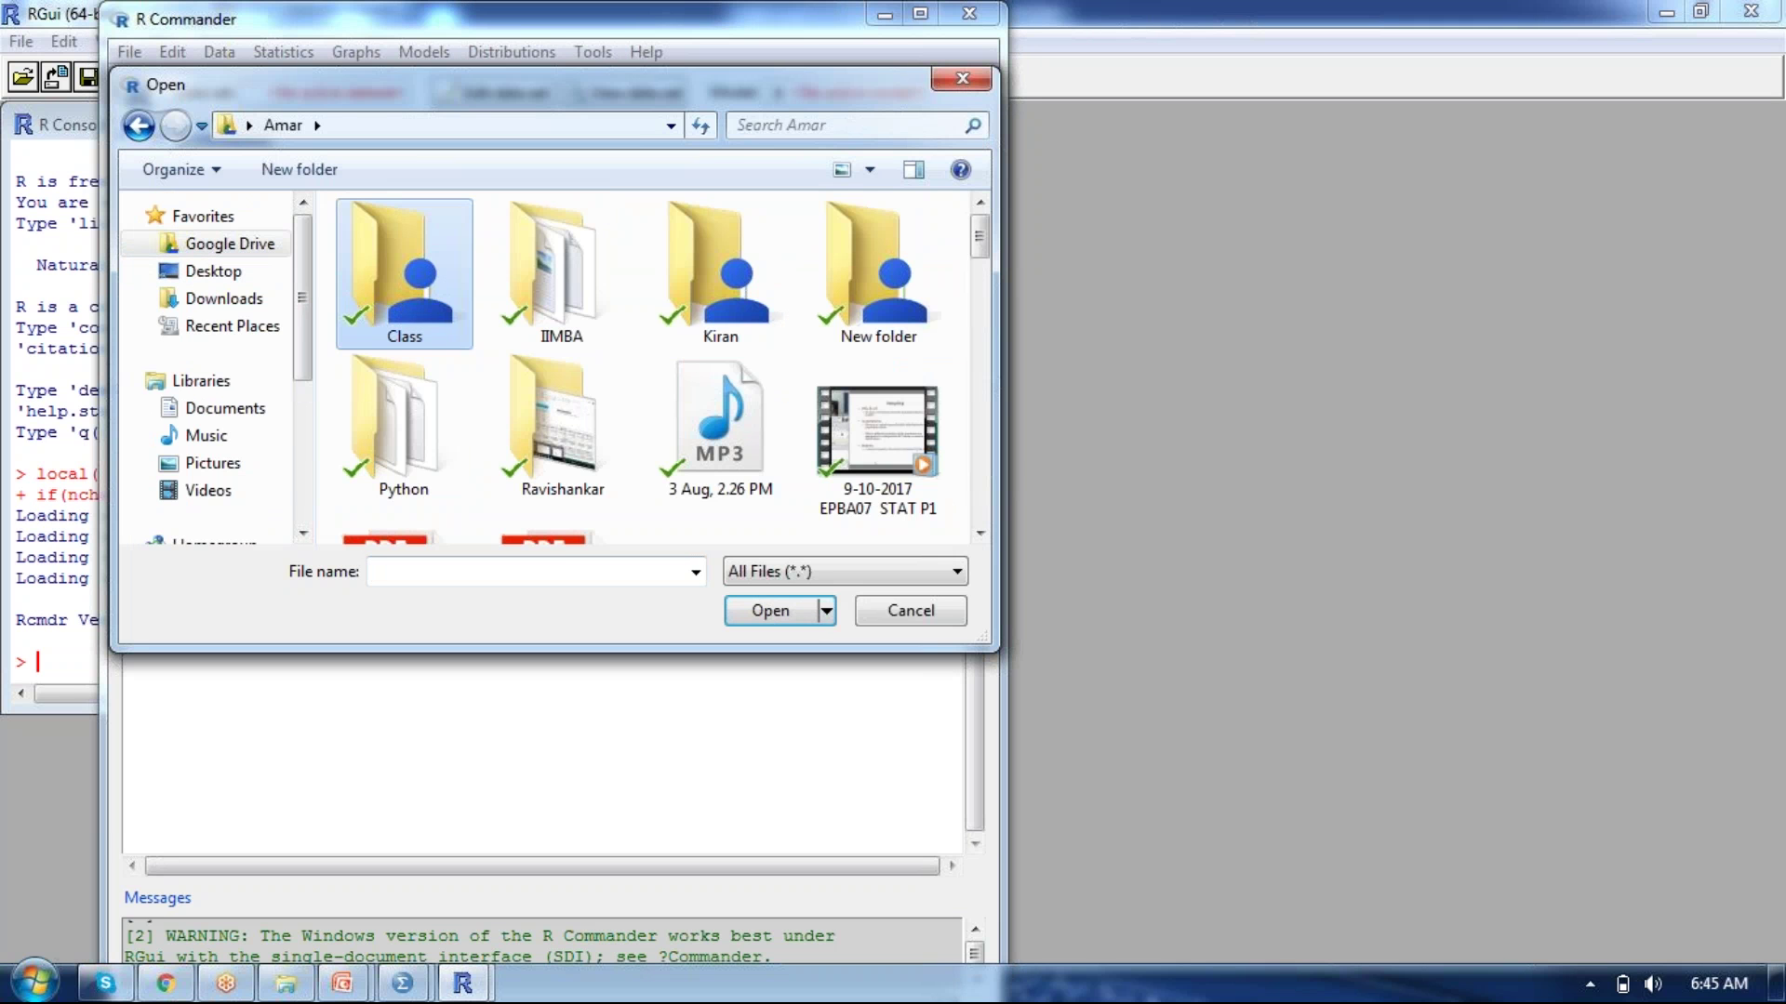
key(Return)
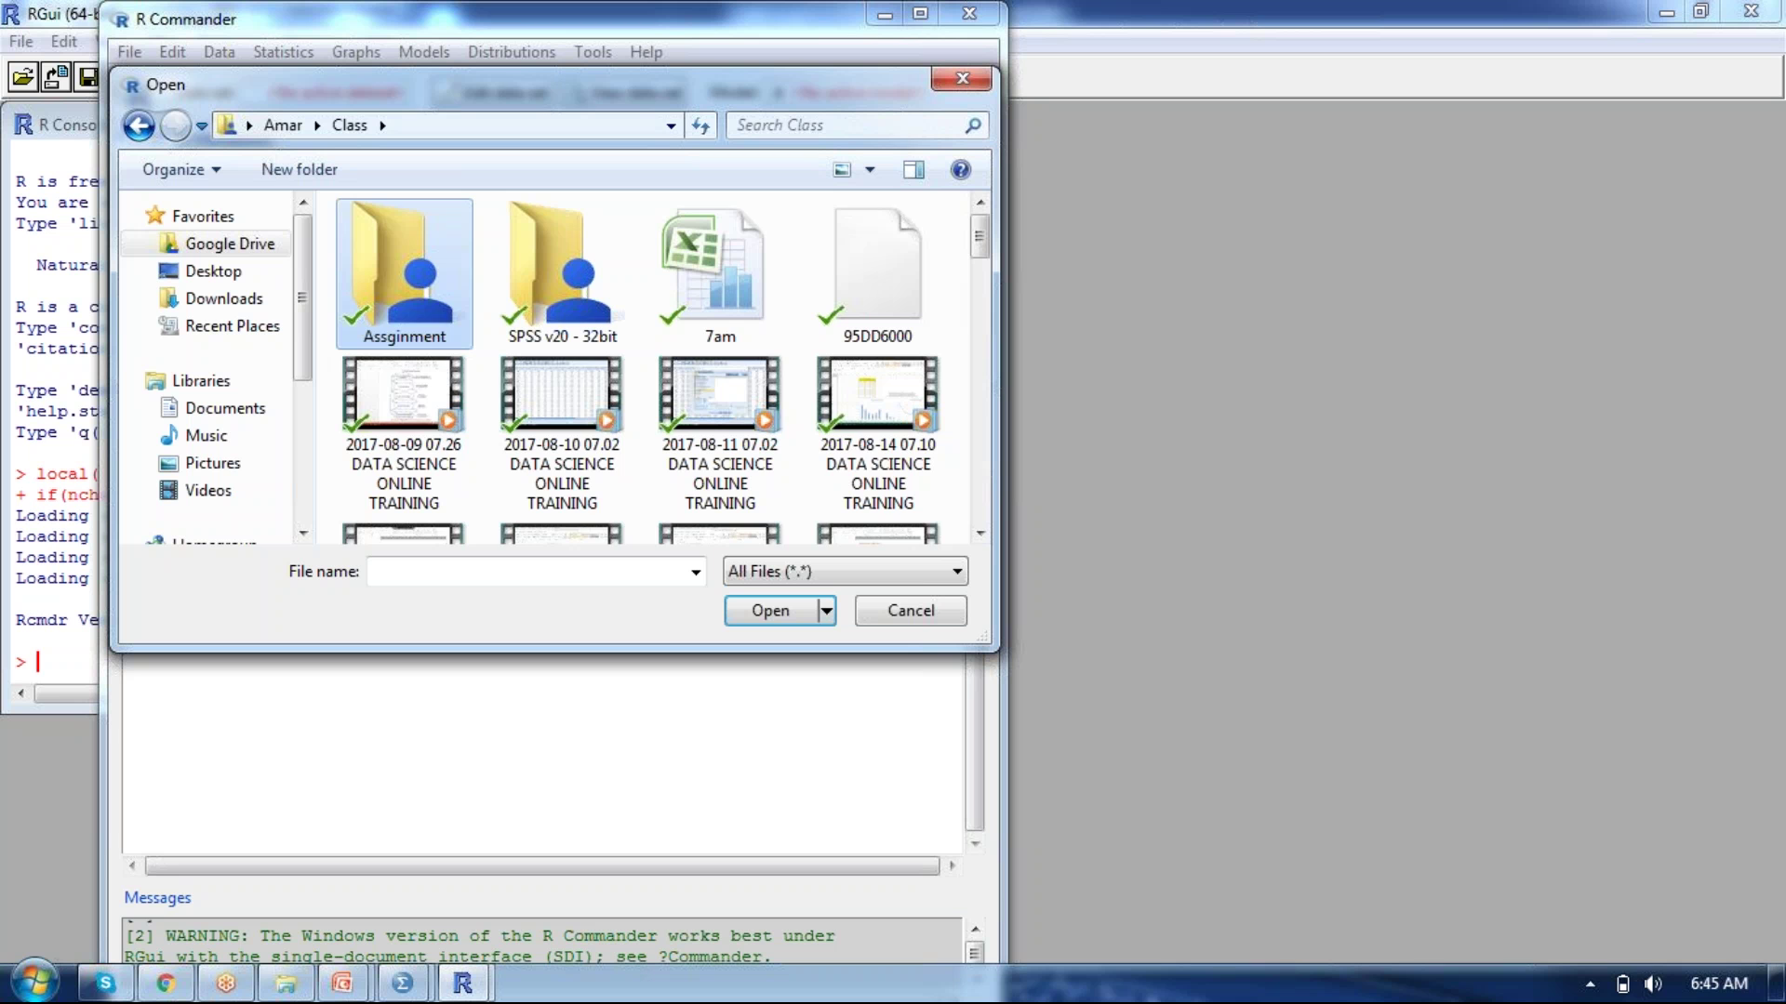
key(Return)
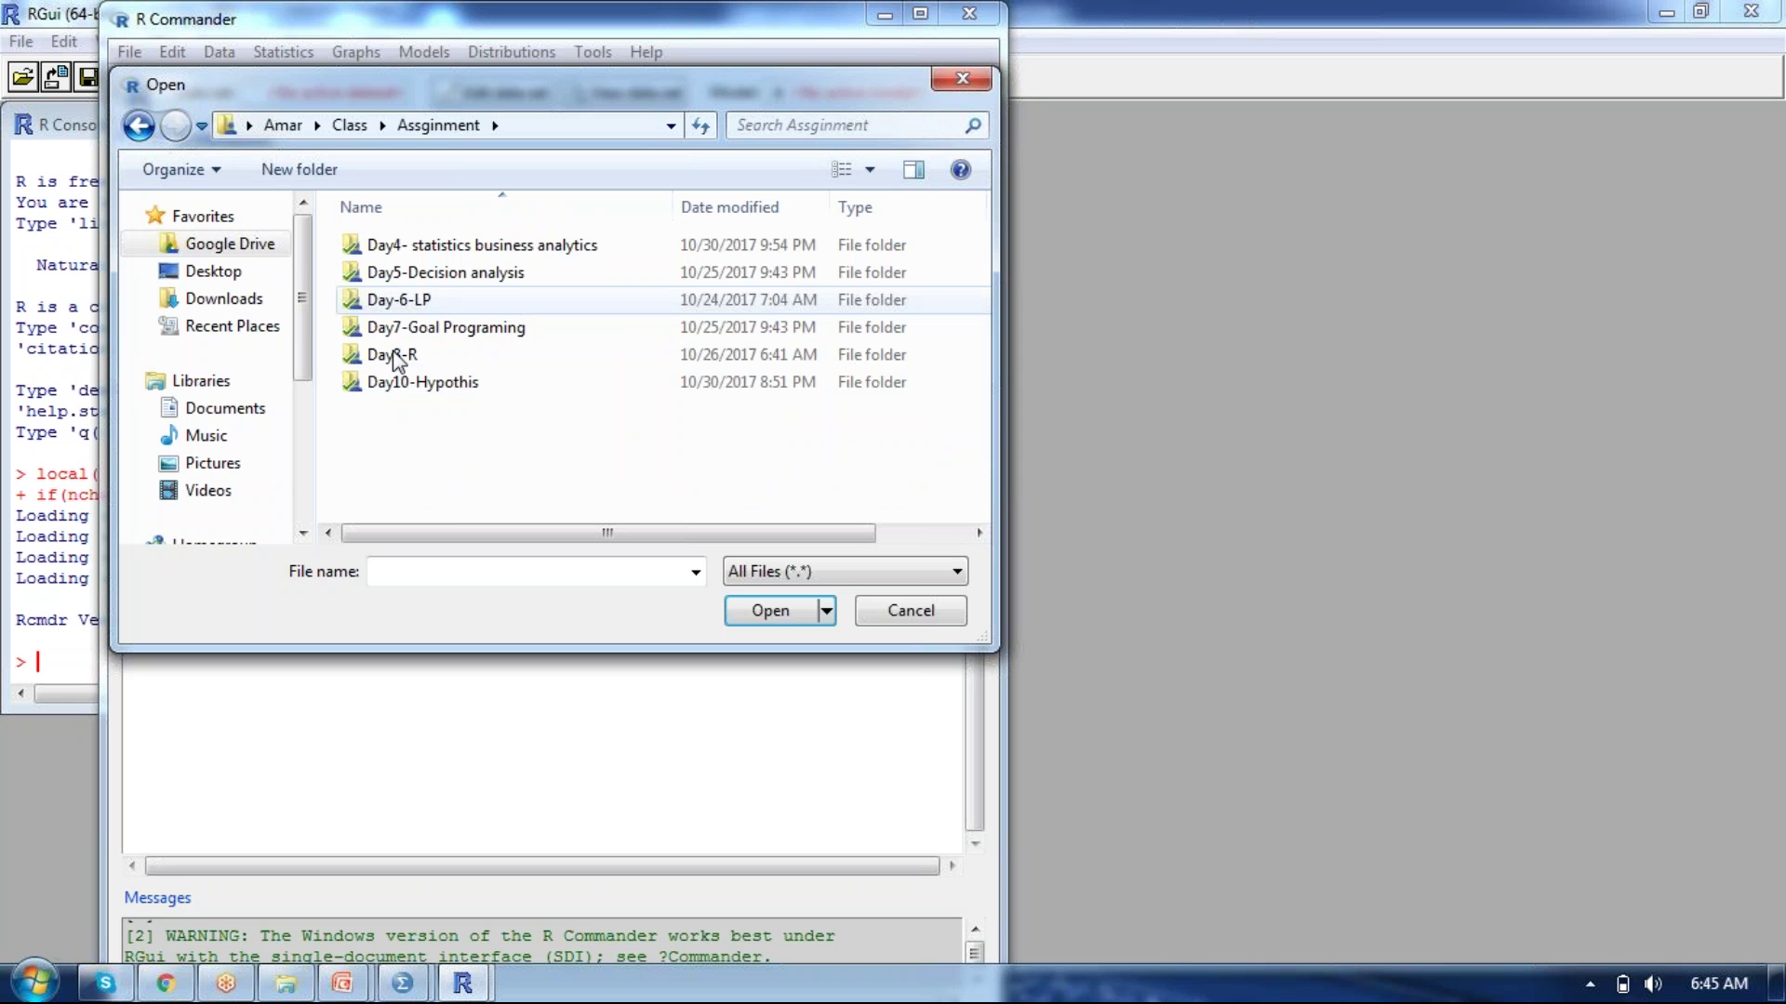
click(411, 385)
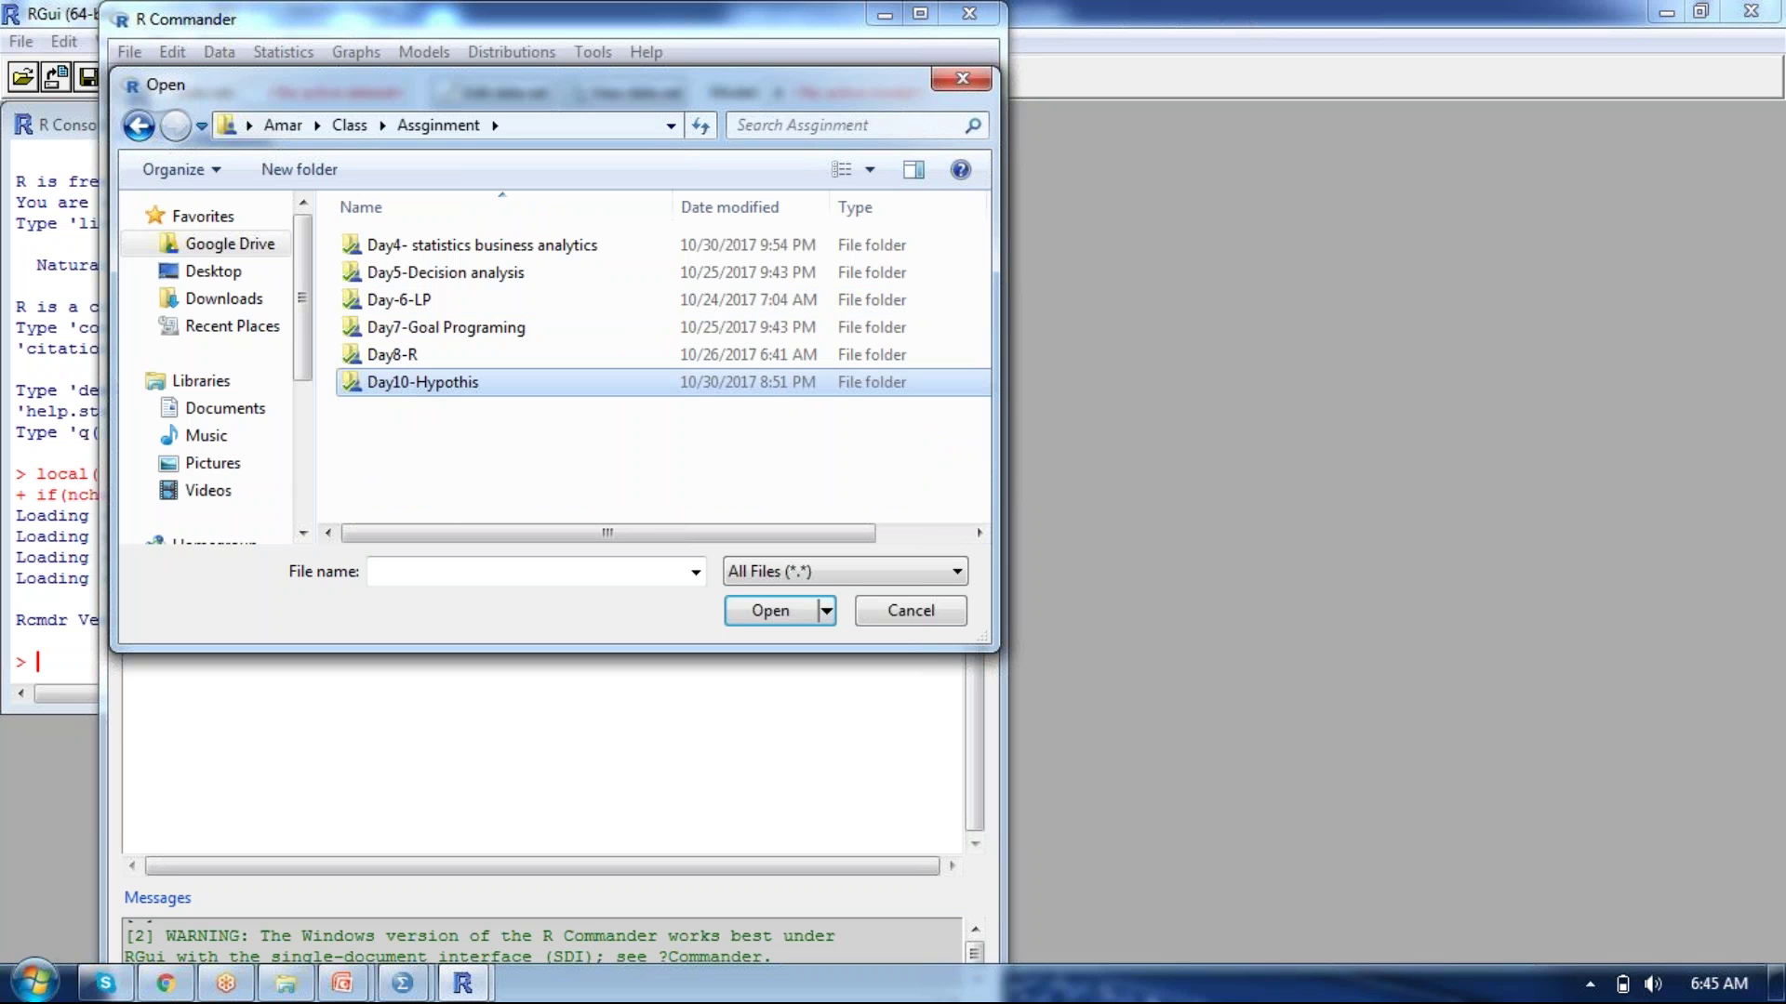
key(Return)
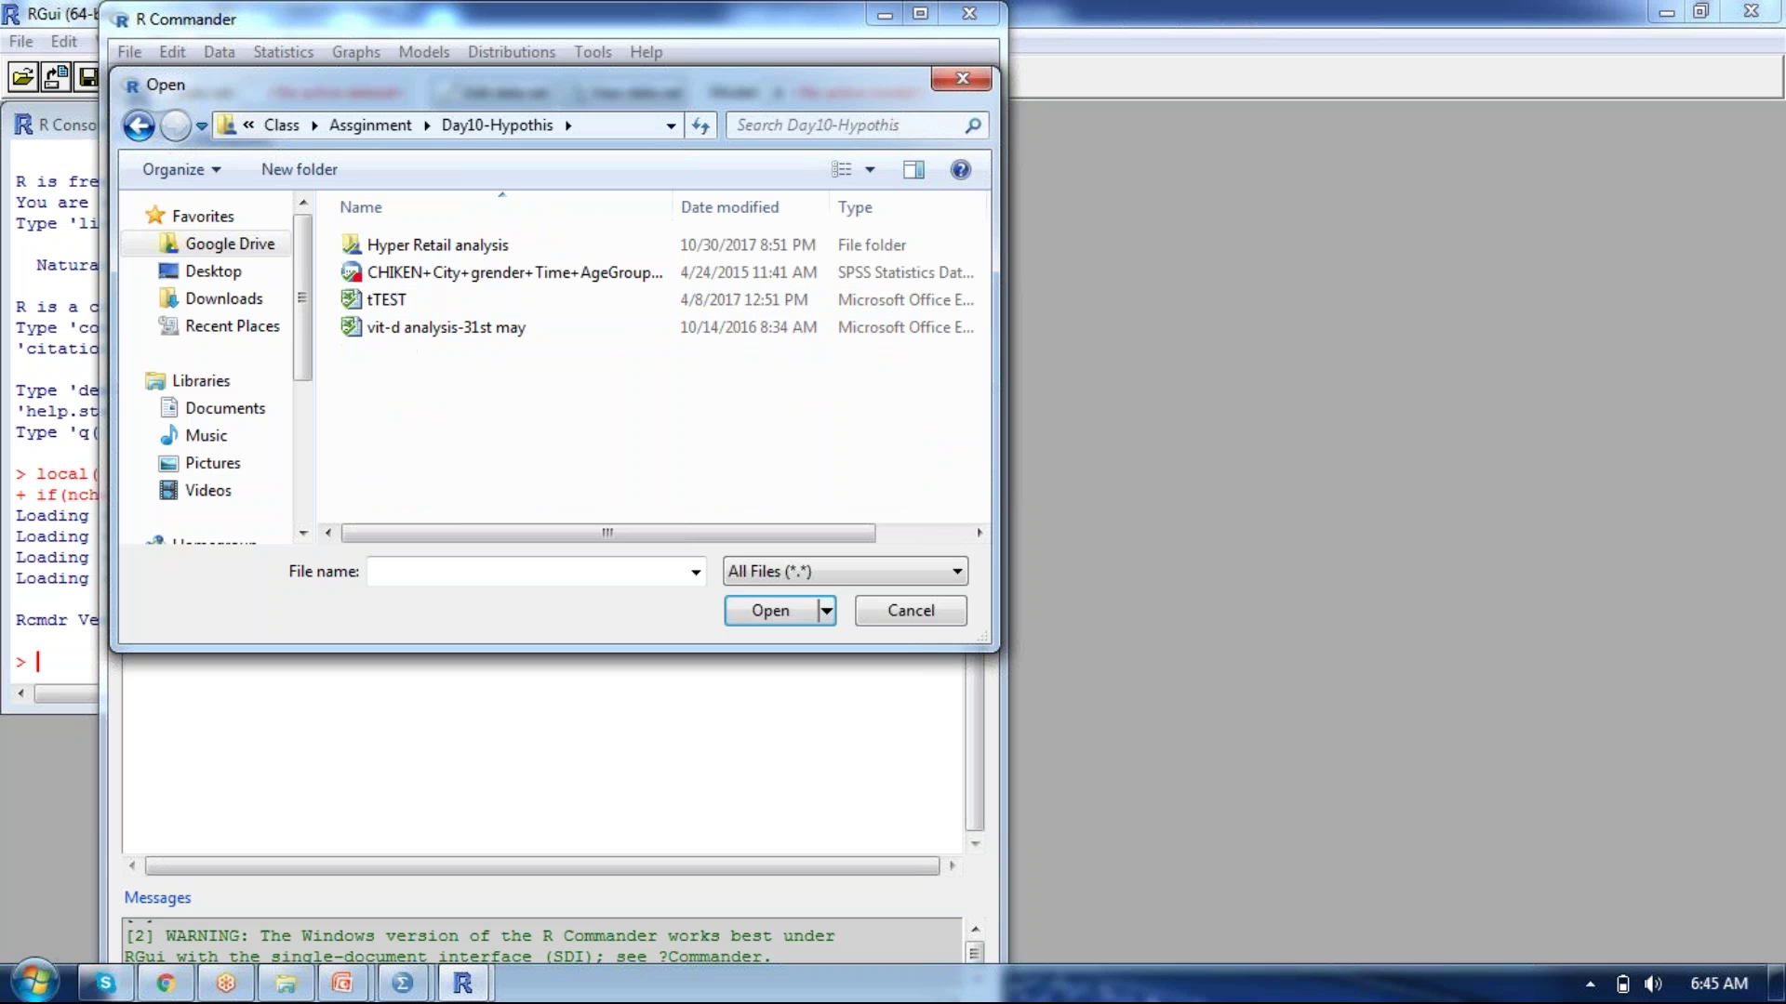
Open the tTEST workbook and import its Decoding sheet as the data set.
click(432, 303)
double_click(431, 303)
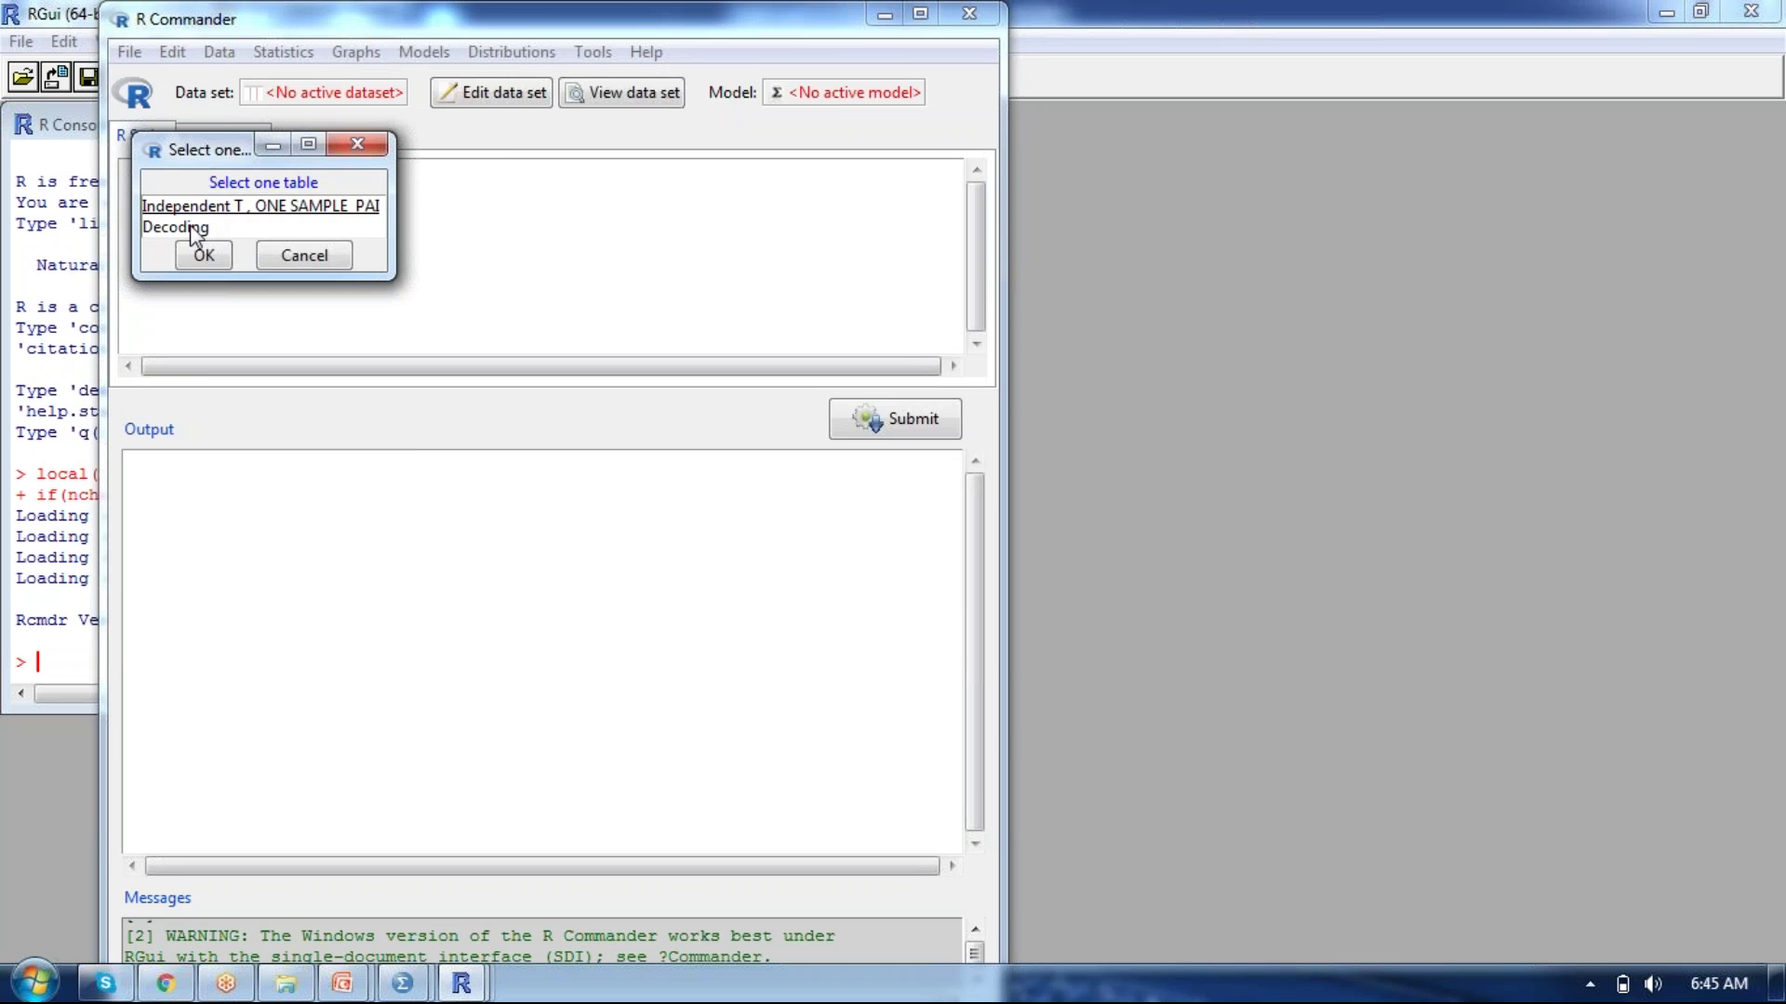
click(191, 227)
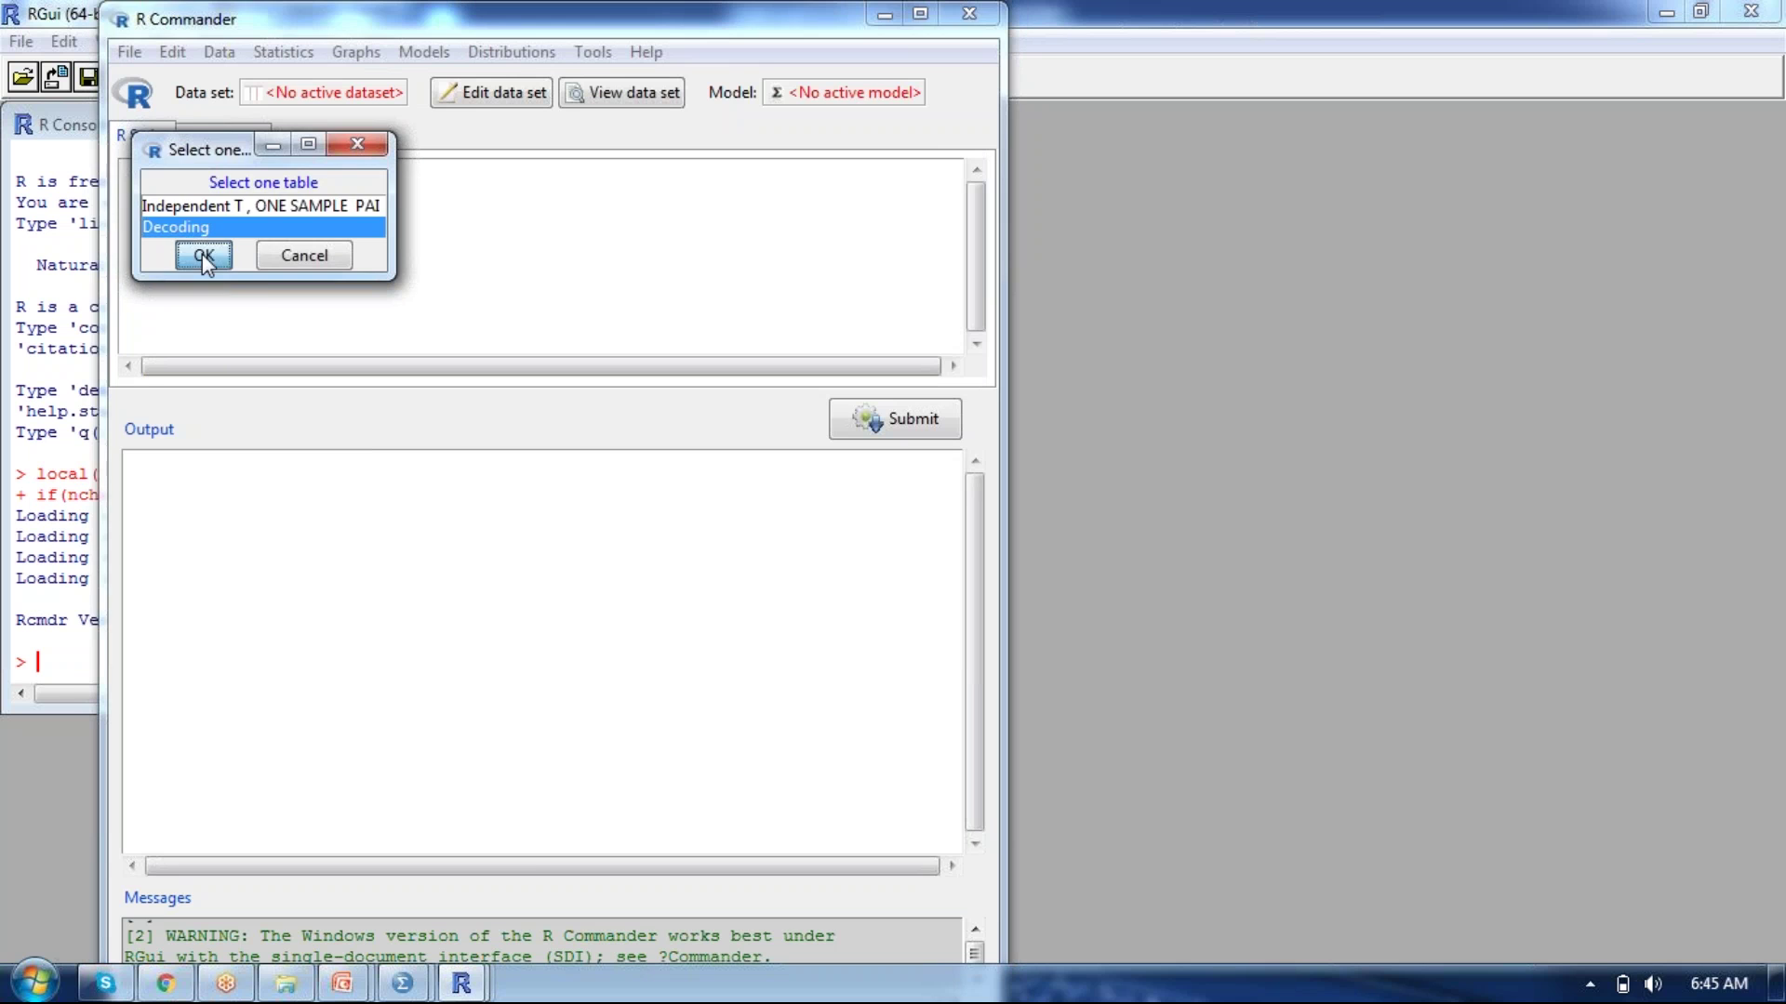
click(203, 253)
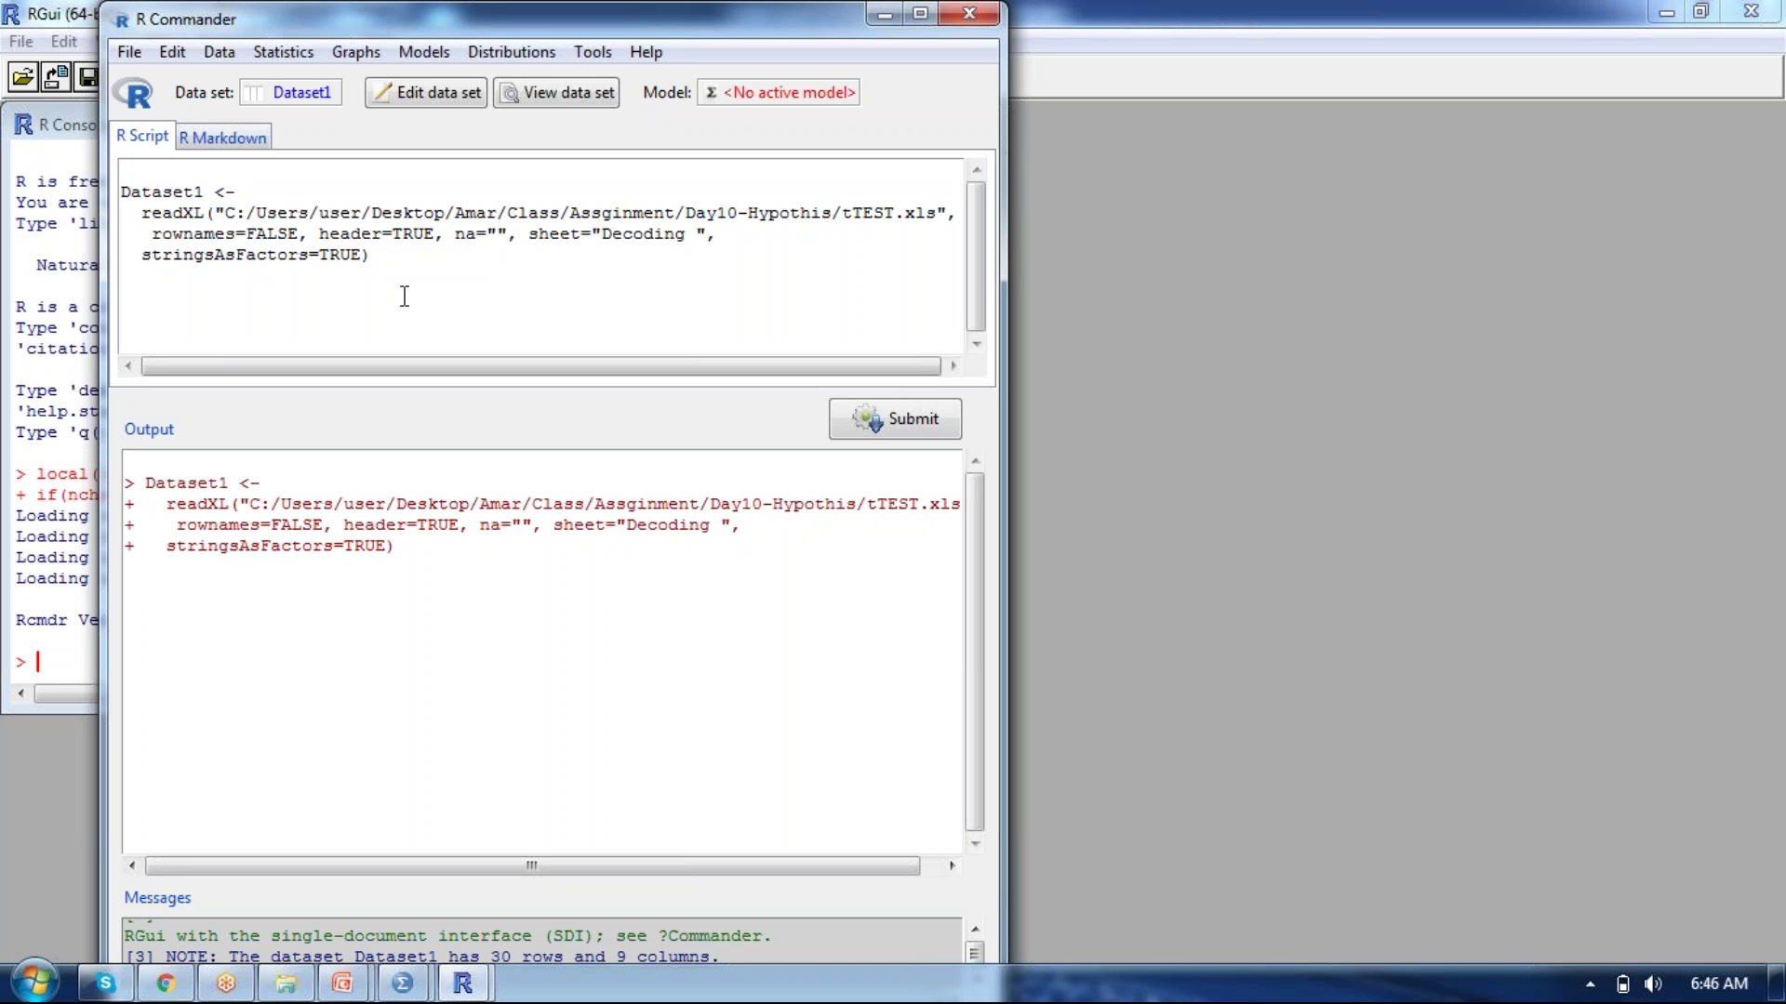
View the imported Dataset1 to check its columns and rows, including before and after, and close the viewer.
click(566, 97)
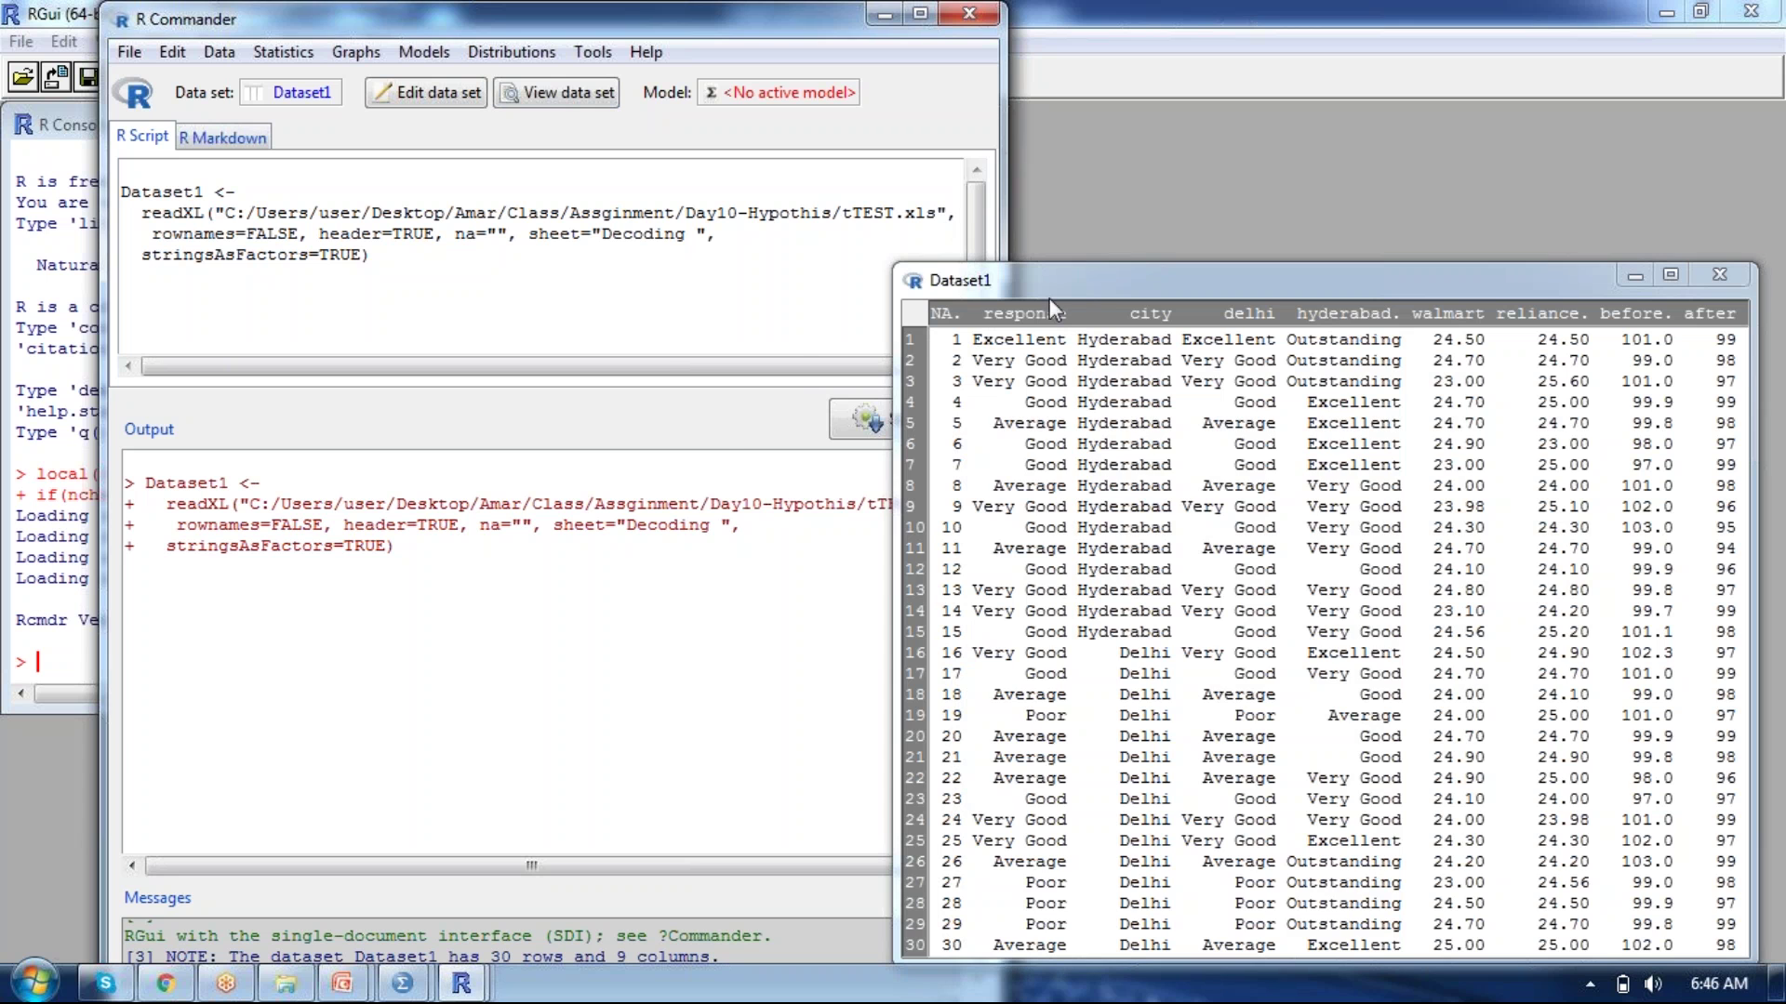
drag(1040, 283, 352, 114)
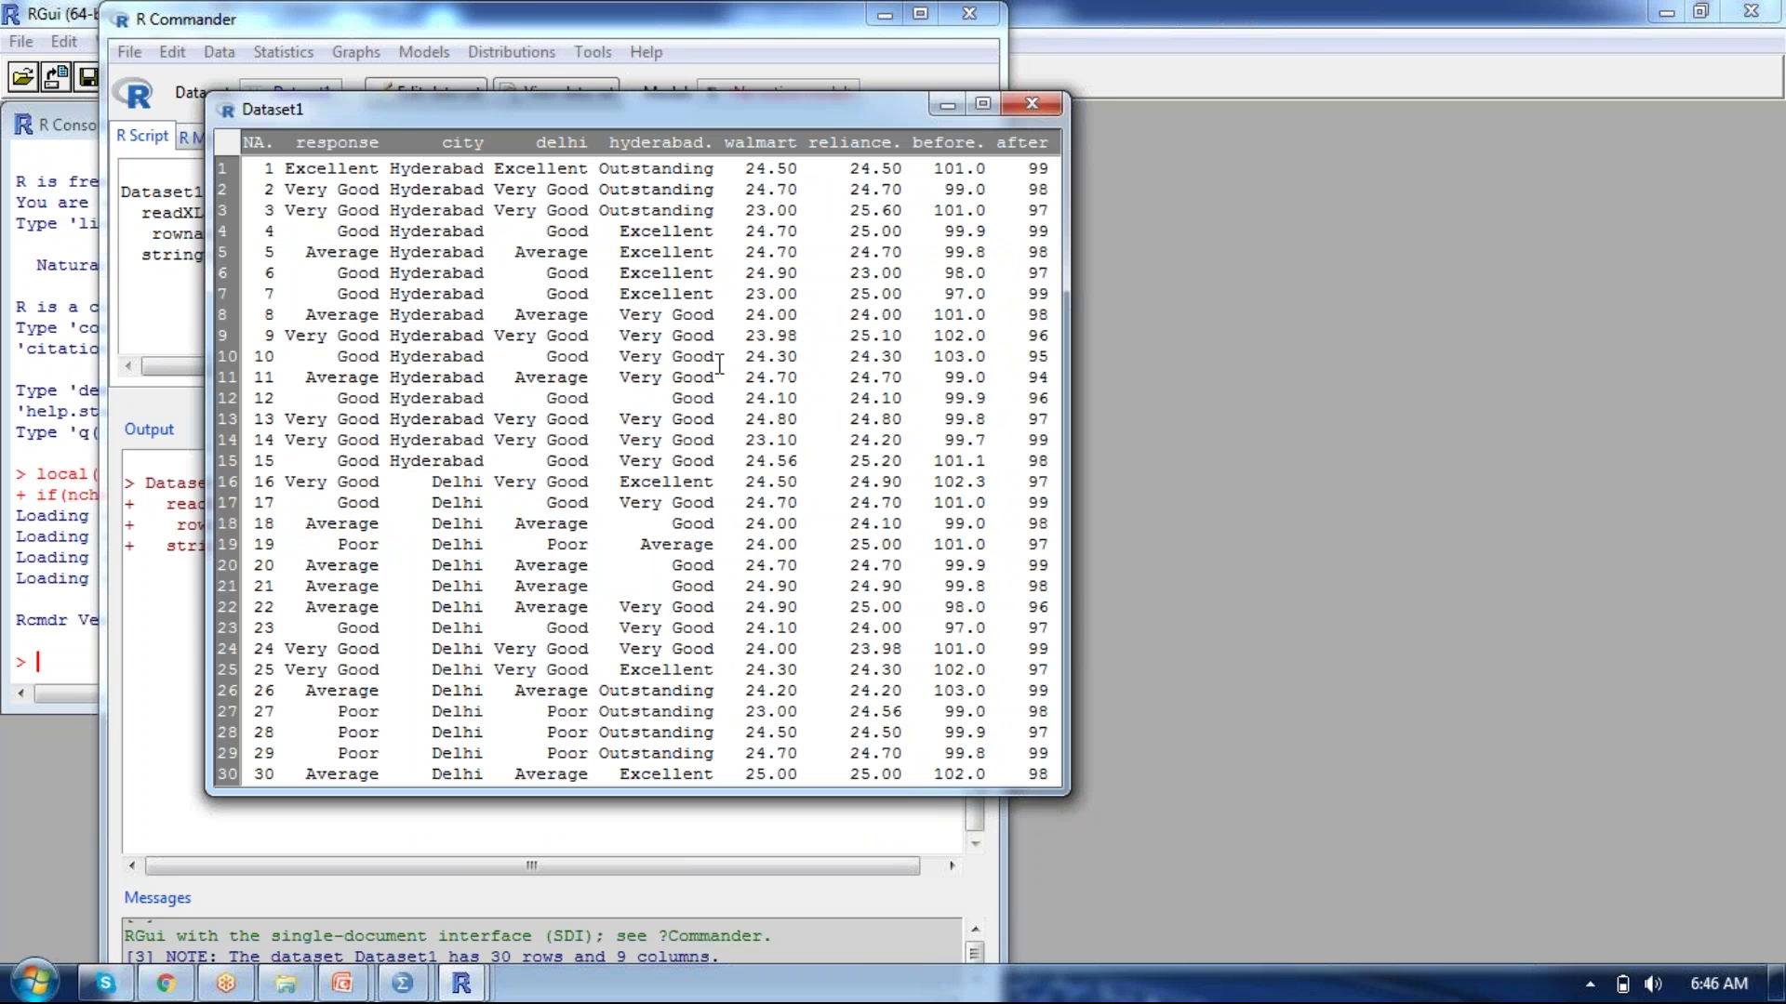
click(1036, 101)
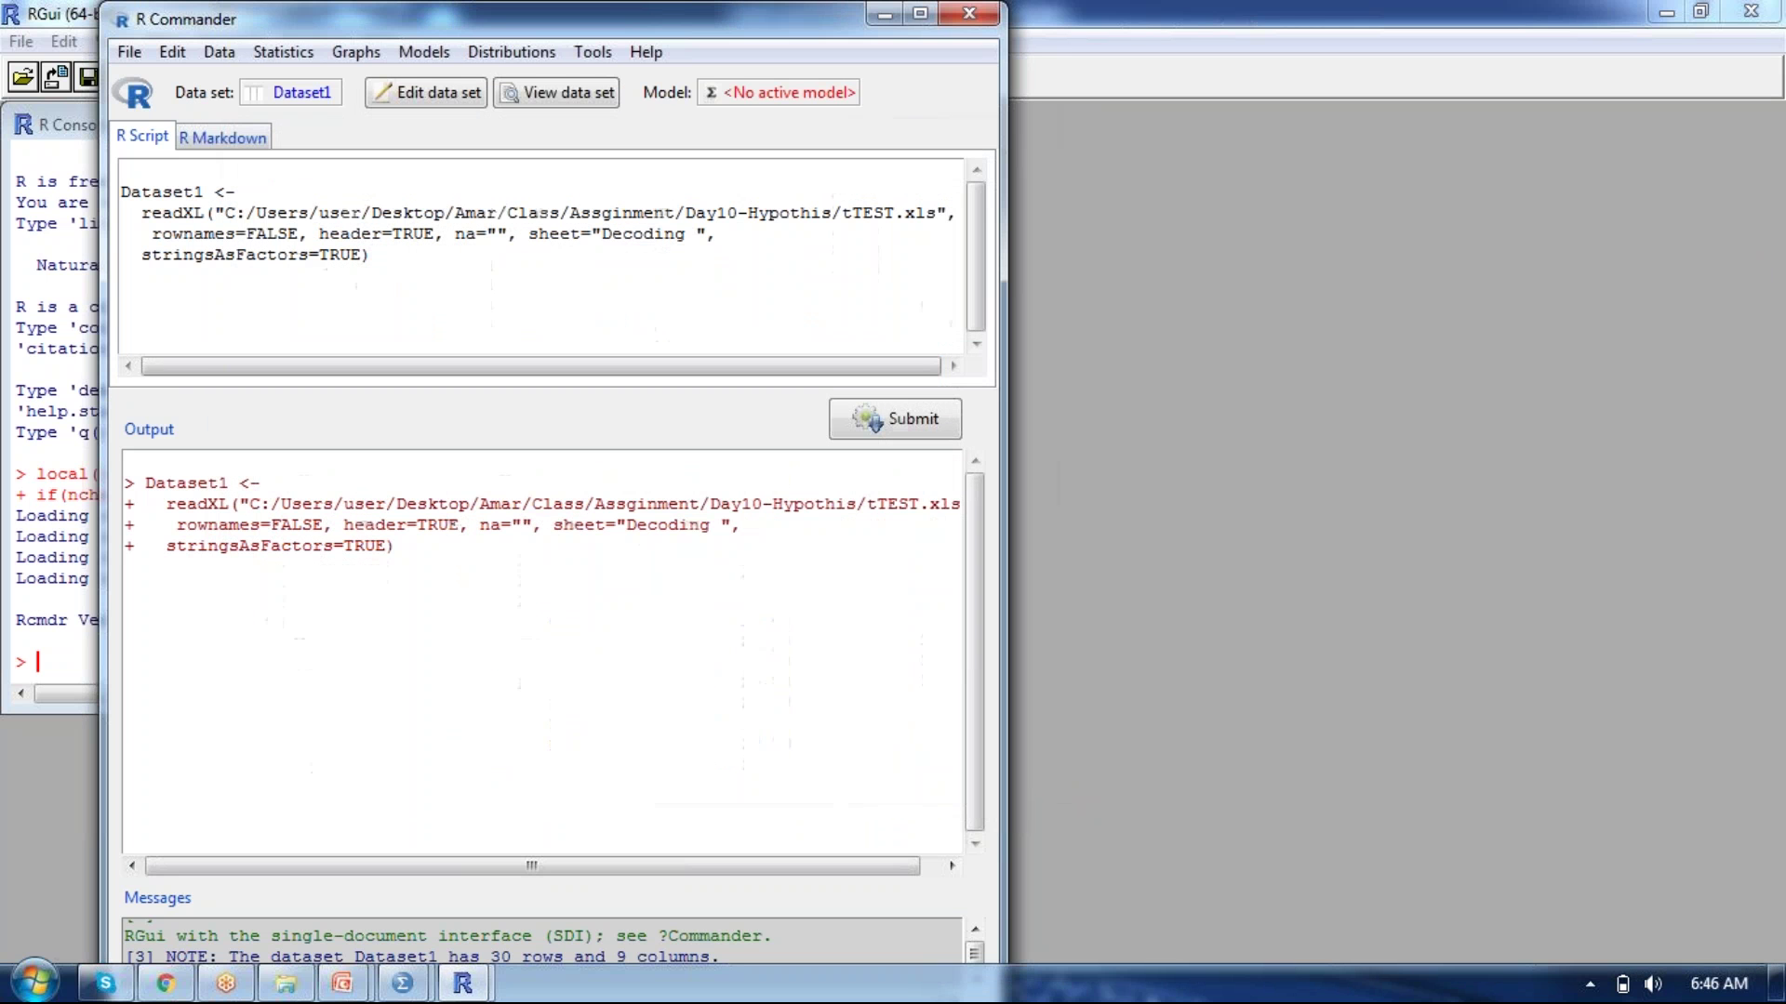
Set up a histogram of the reliance variable from Dataset1 and check its bin, axis scaling and label options.
click(281, 53)
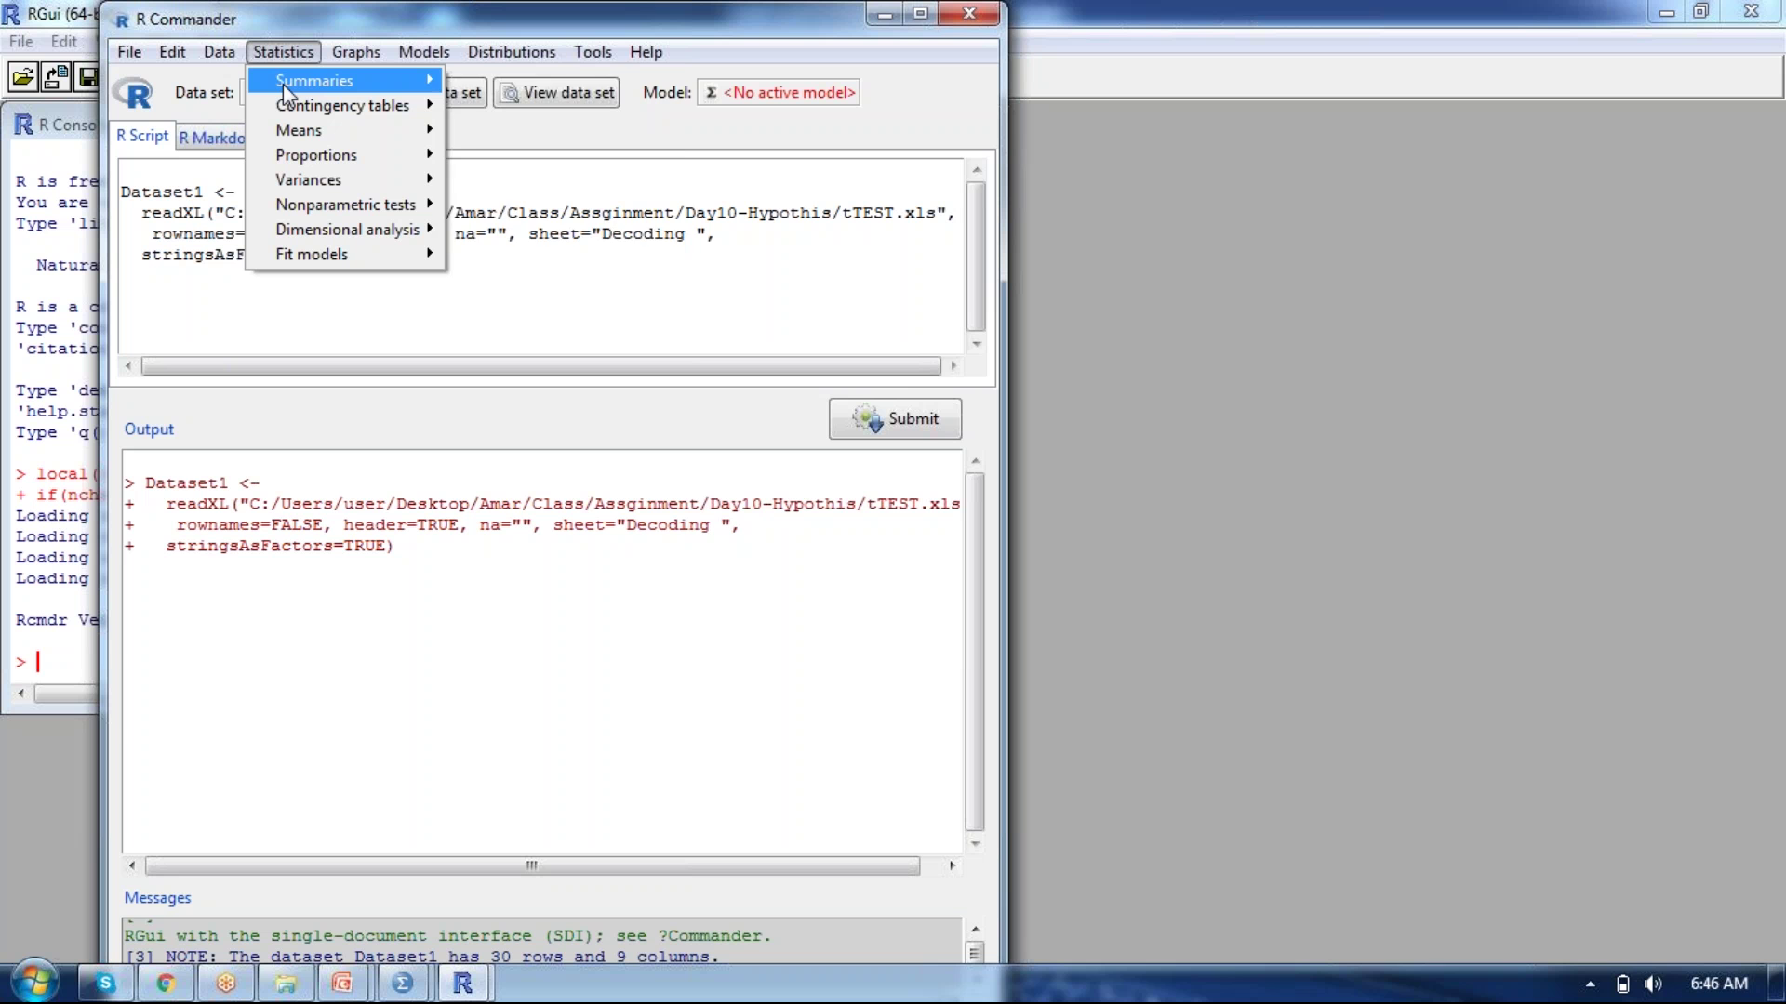
mouse_move(283, 84)
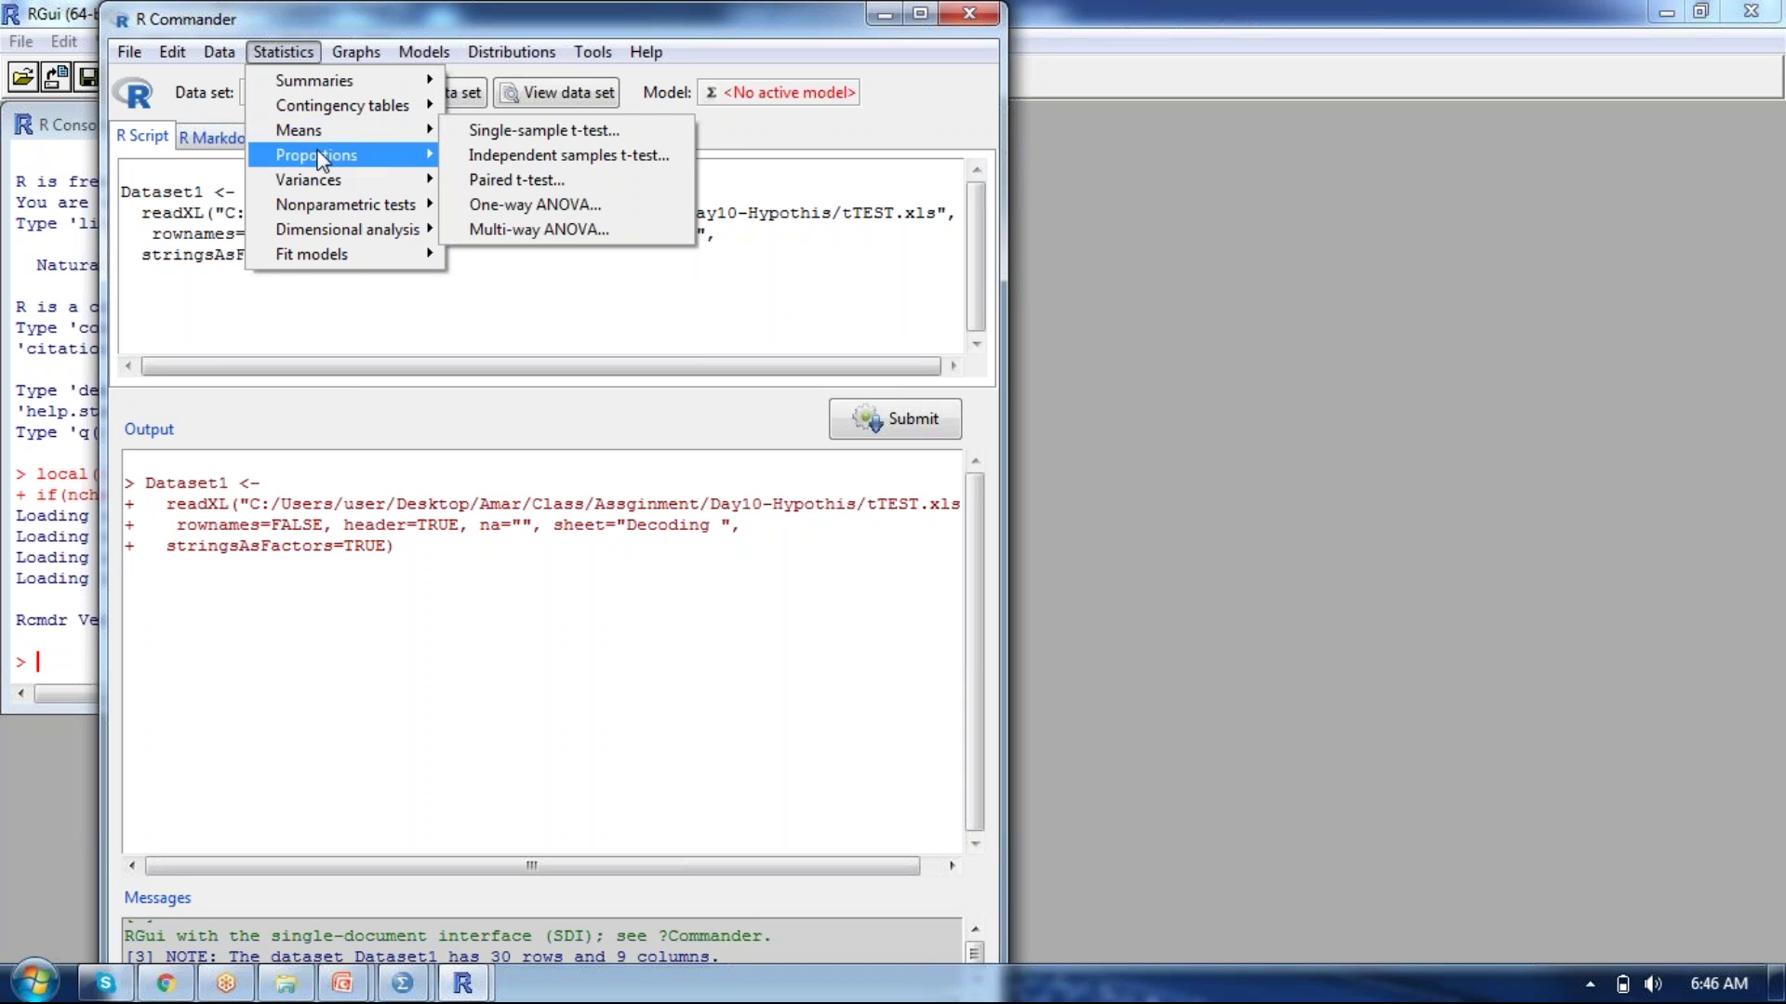
mouse_move(353, 53)
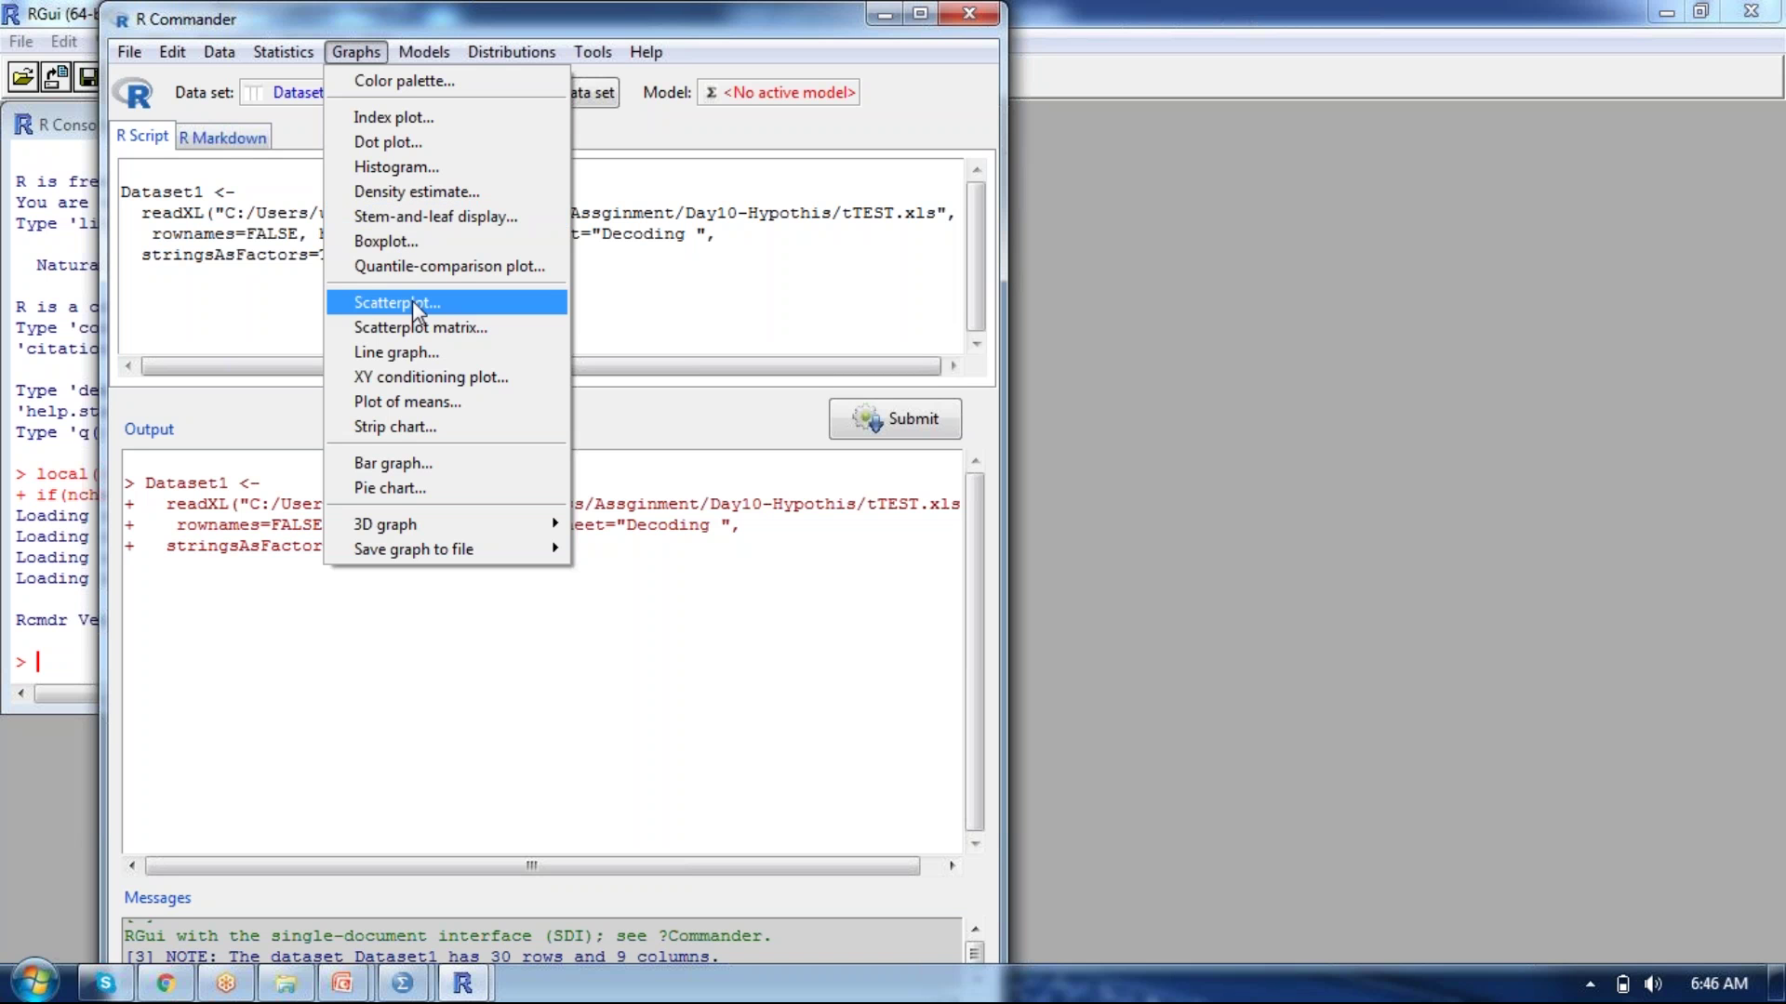
click(417, 167)
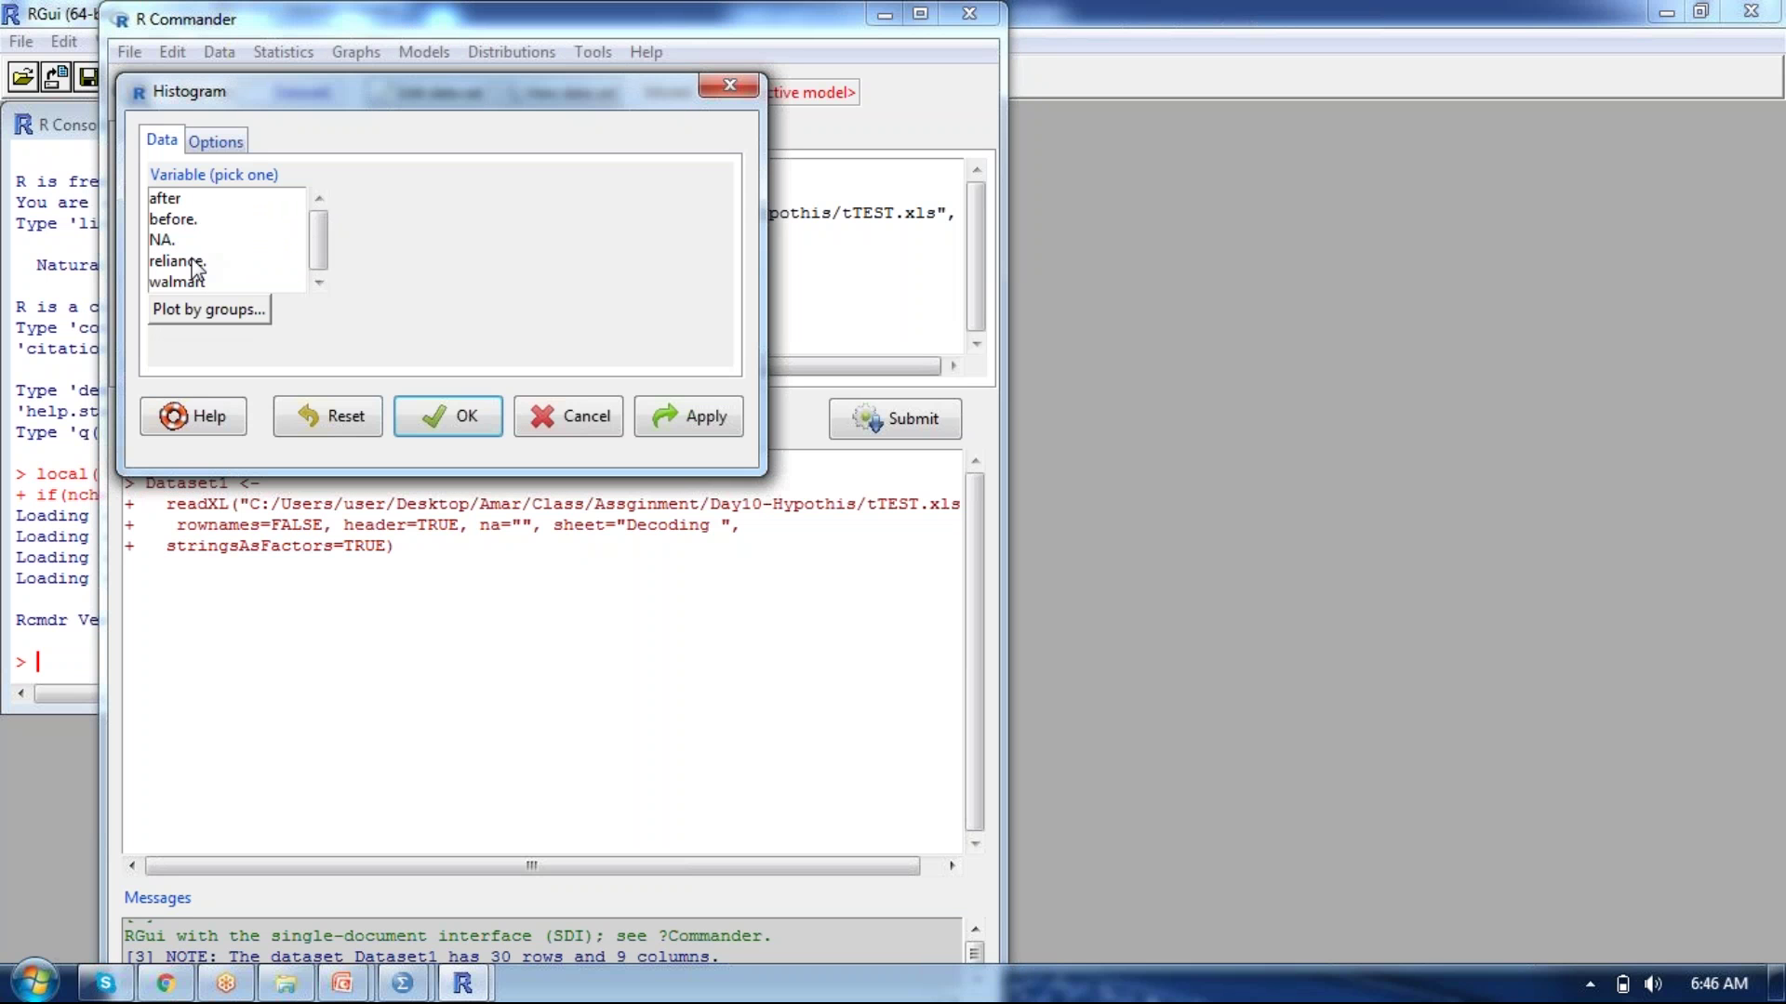
click(195, 263)
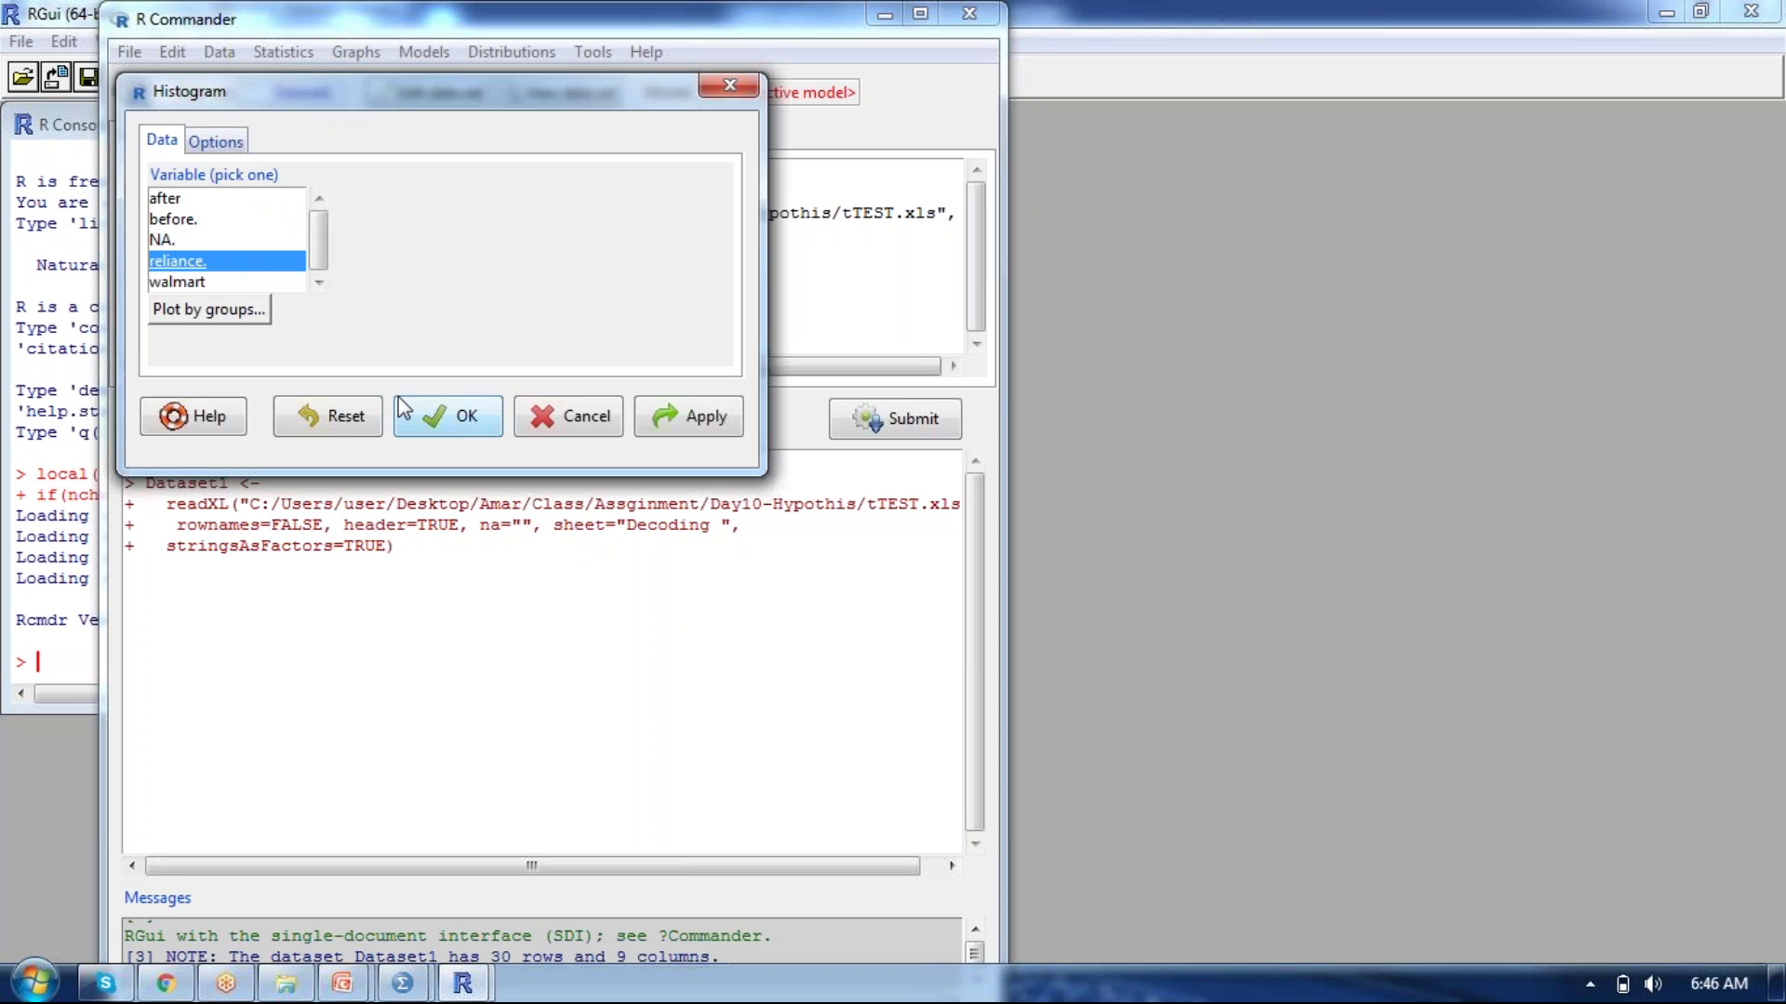
click(233, 139)
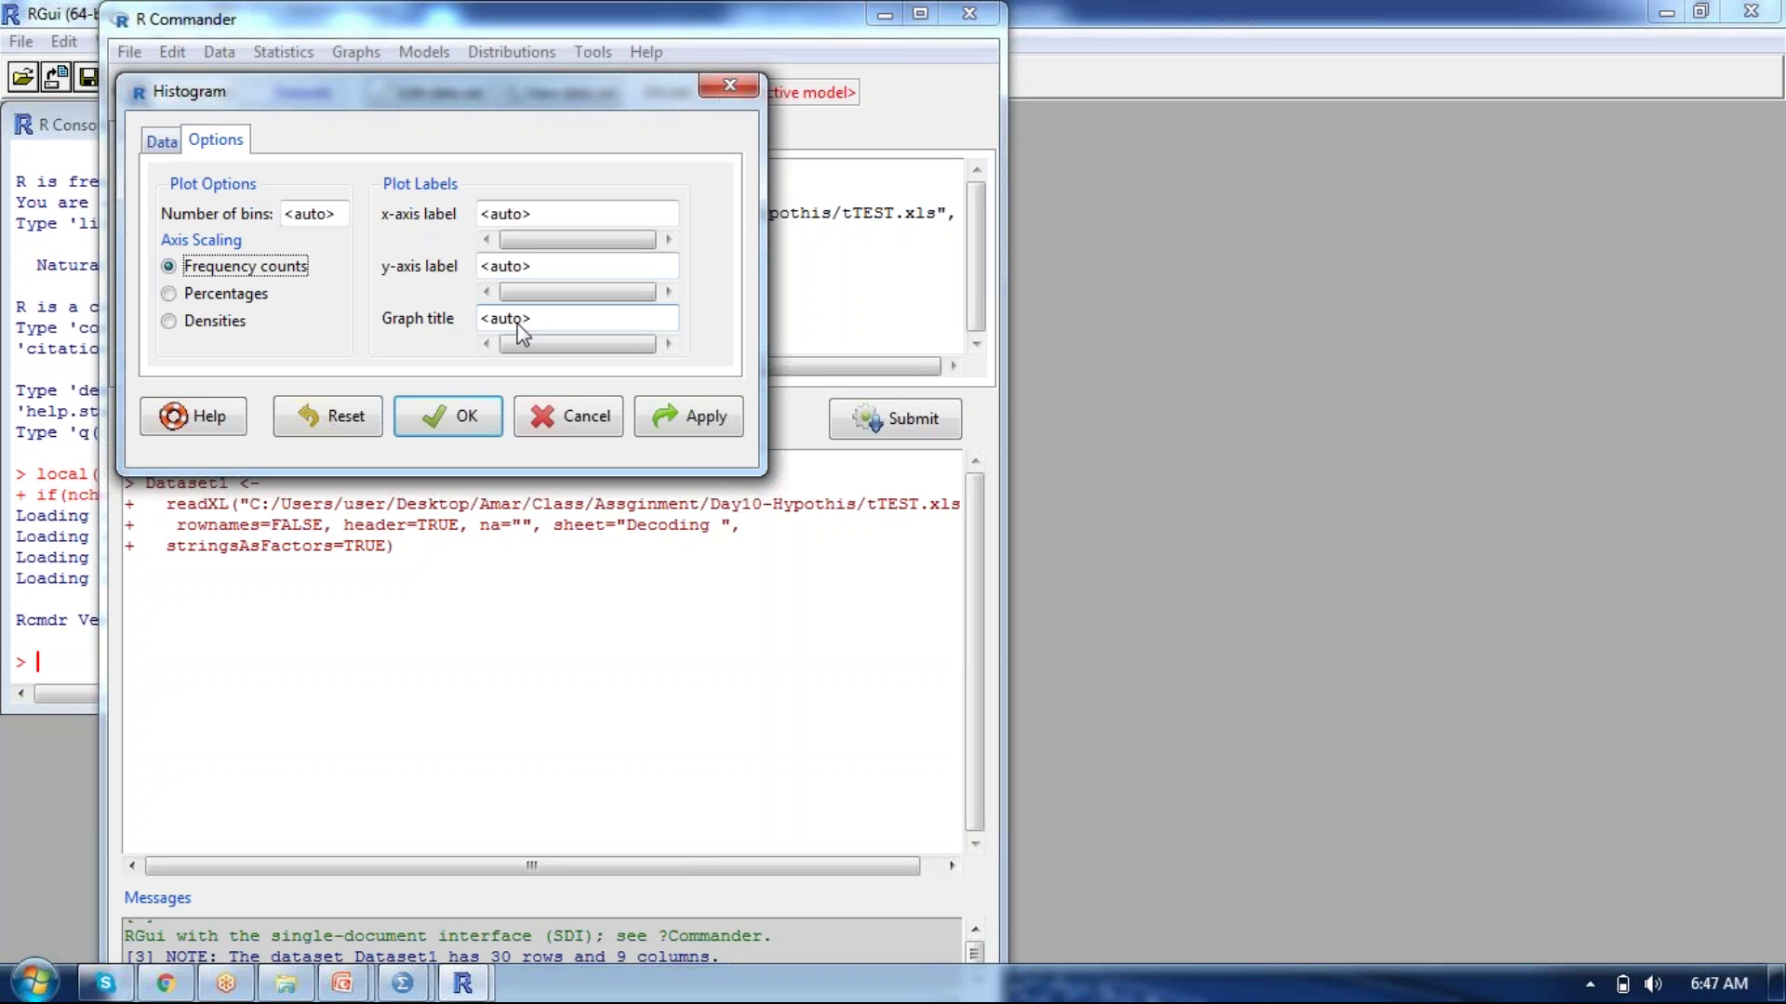
click(163, 140)
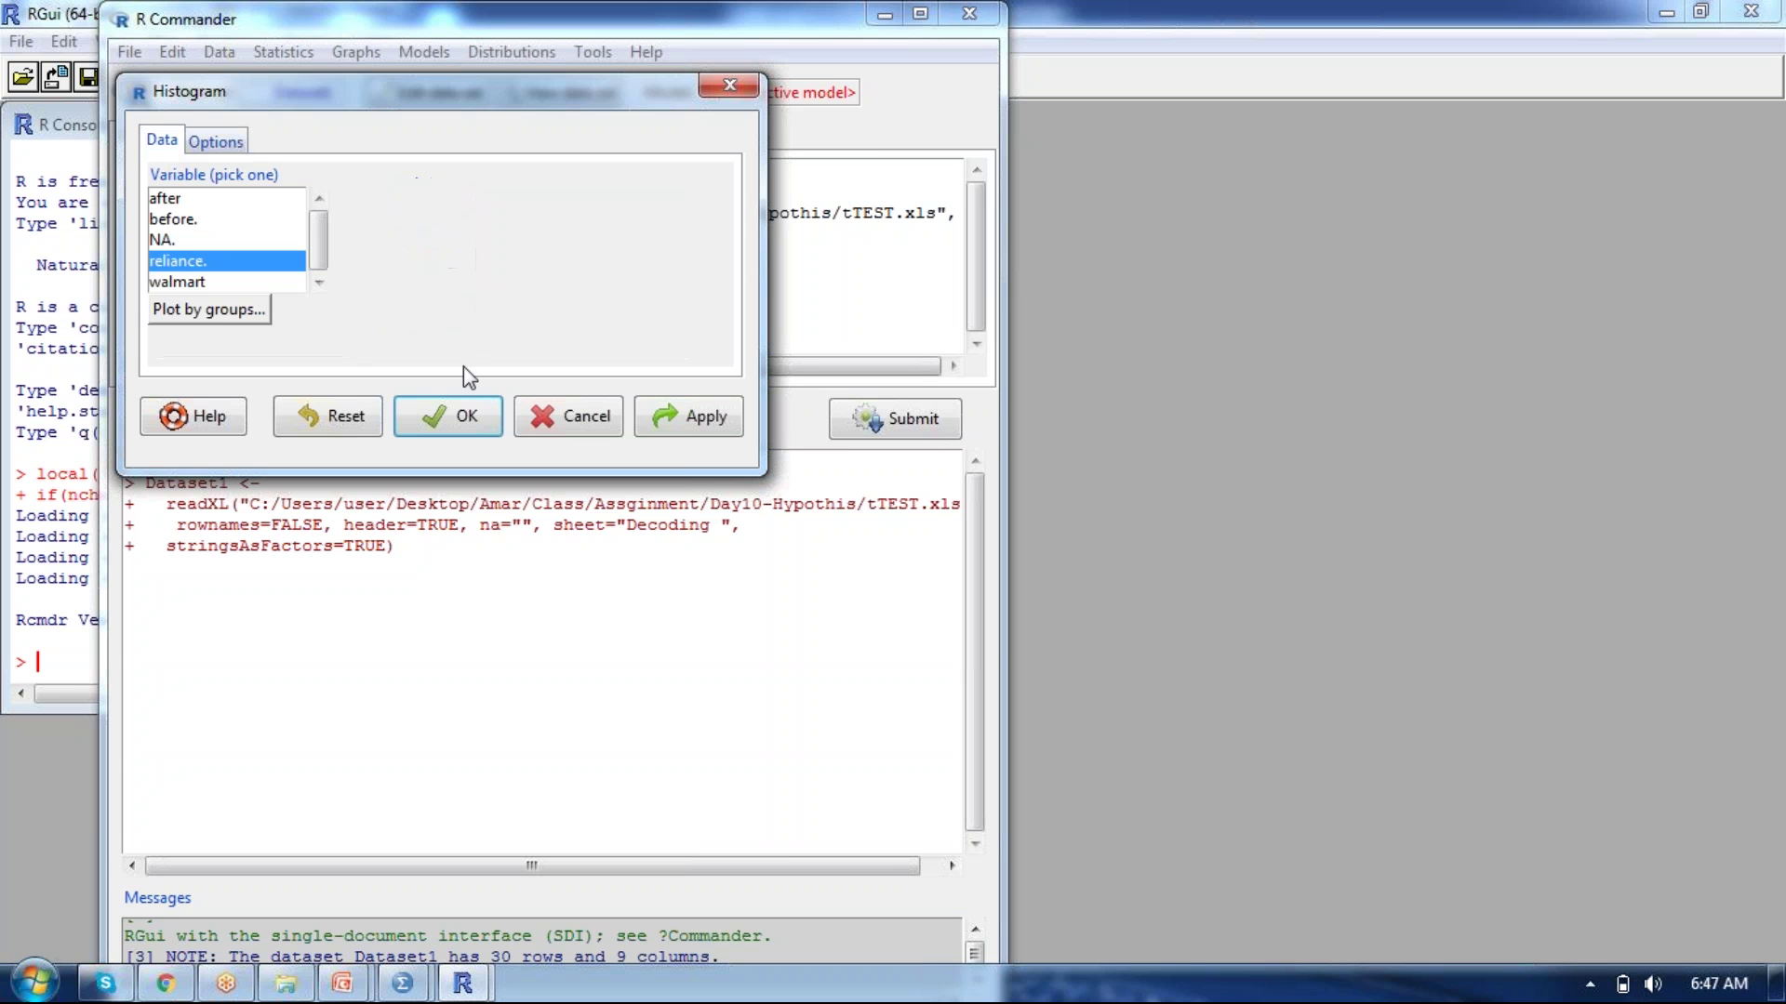